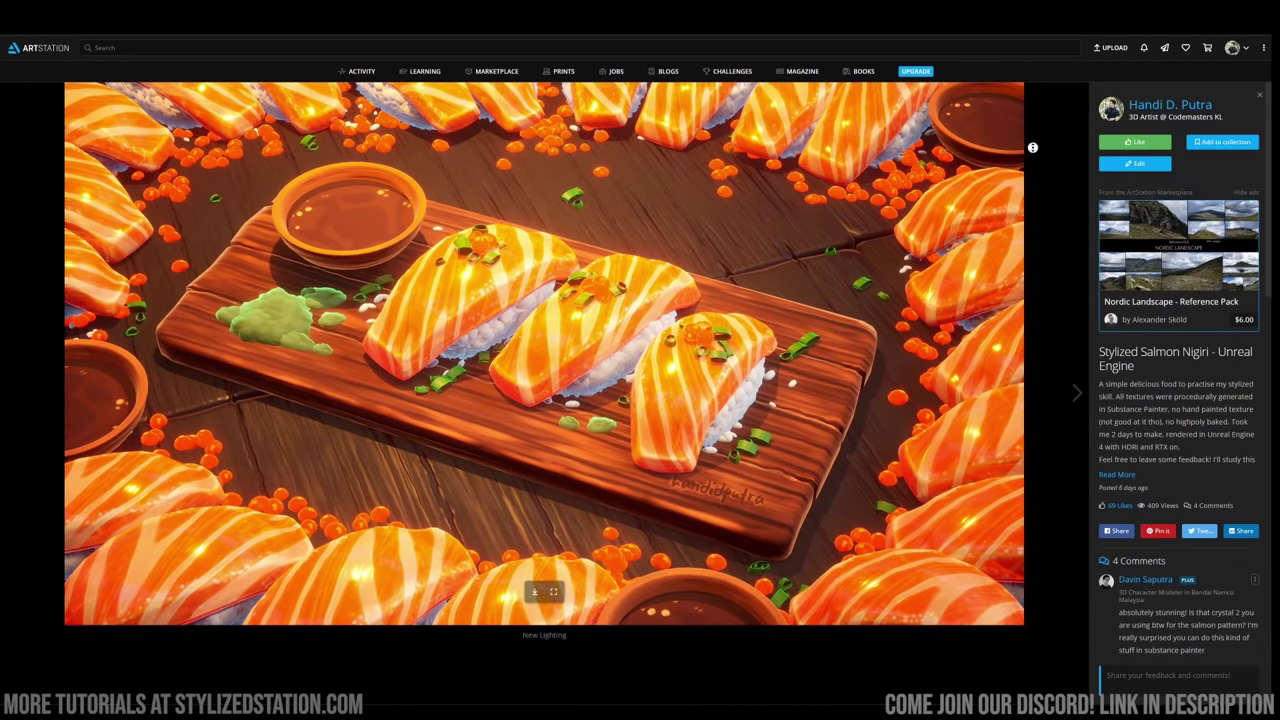
Look through the renders and wireframe images of the Stylized Salmon Nigiri artwork page
scroll(1032, 174, down, 3)
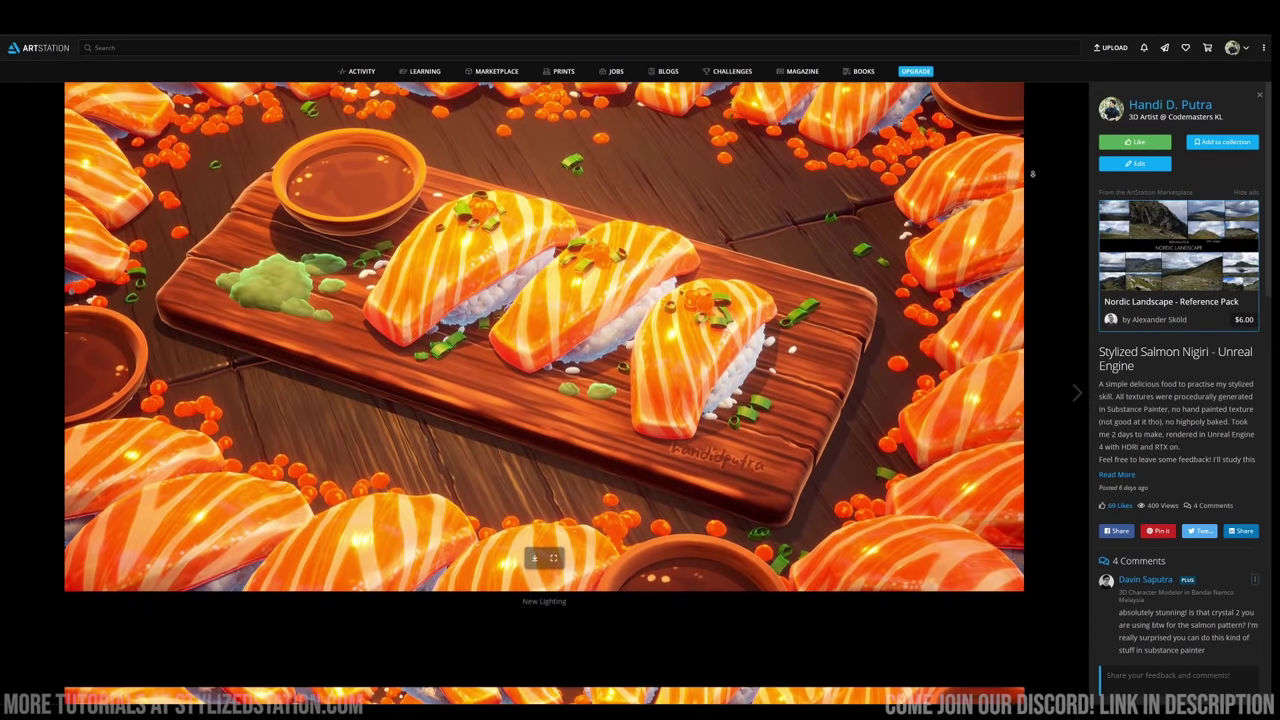
scroll(1032, 174, down, 3)
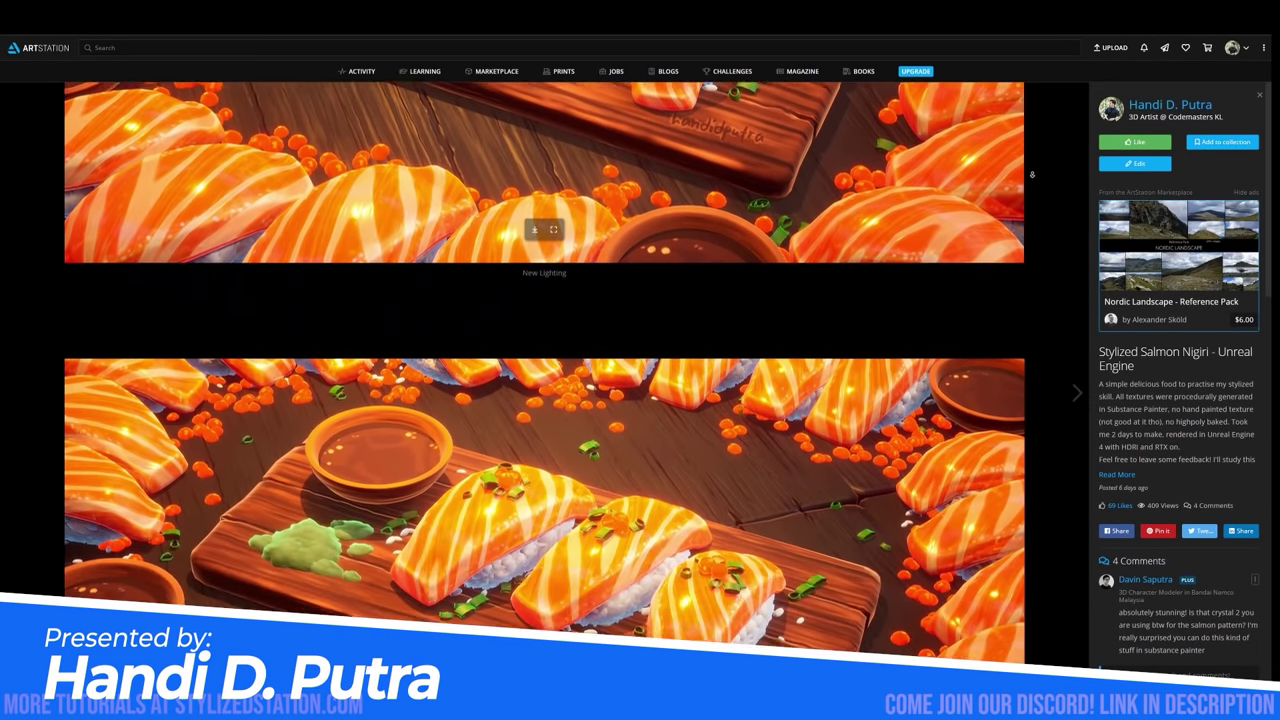
scroll(1032, 174, down, 3)
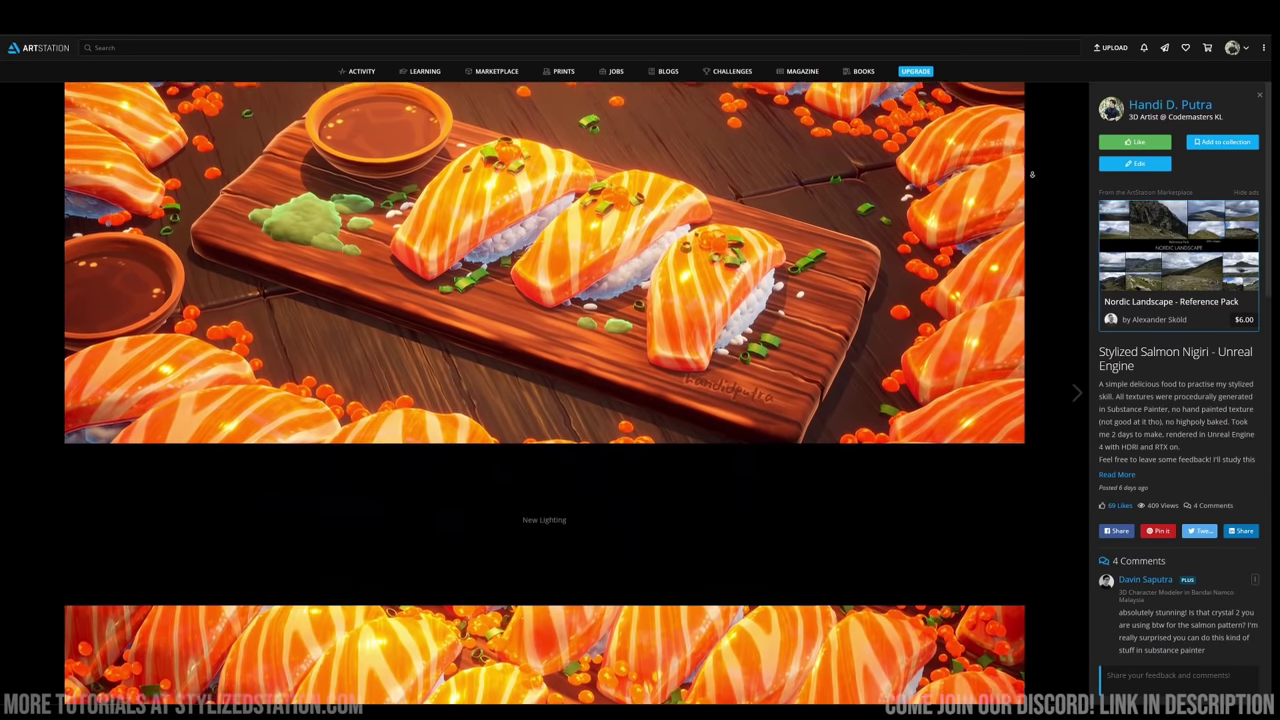
scroll(1032, 174, down, 4)
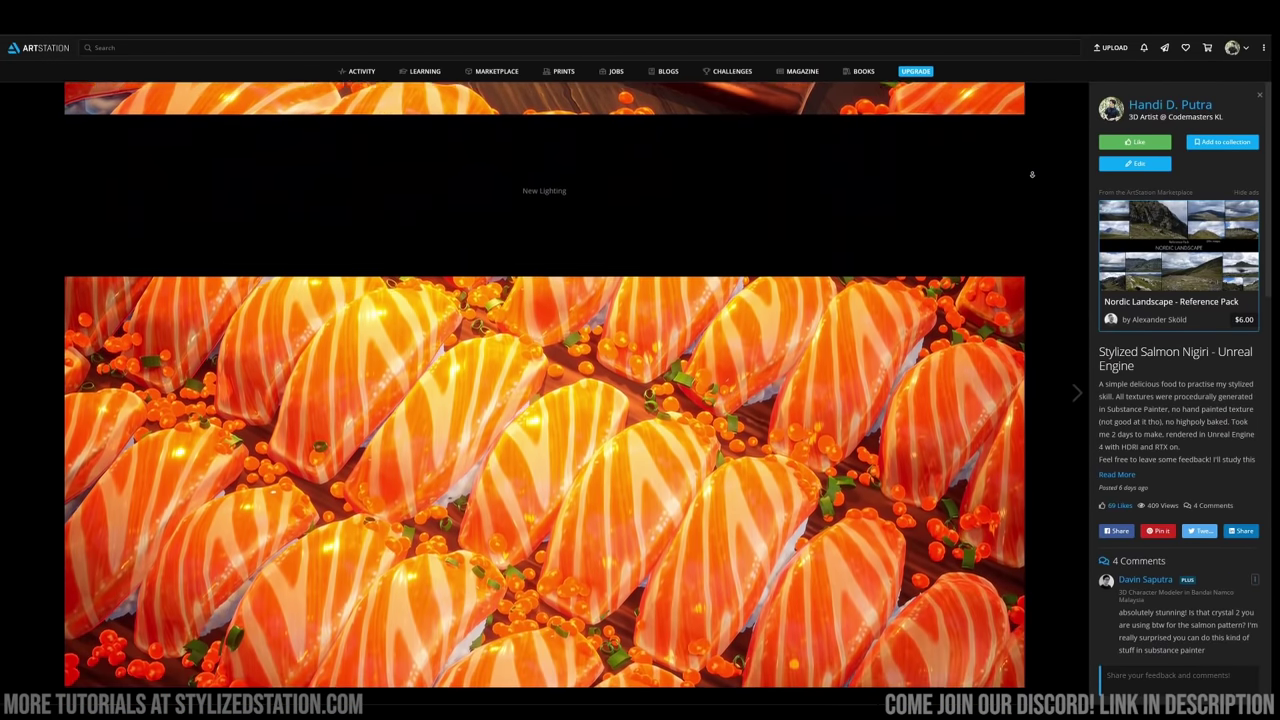
scroll(1032, 174, down, 3)
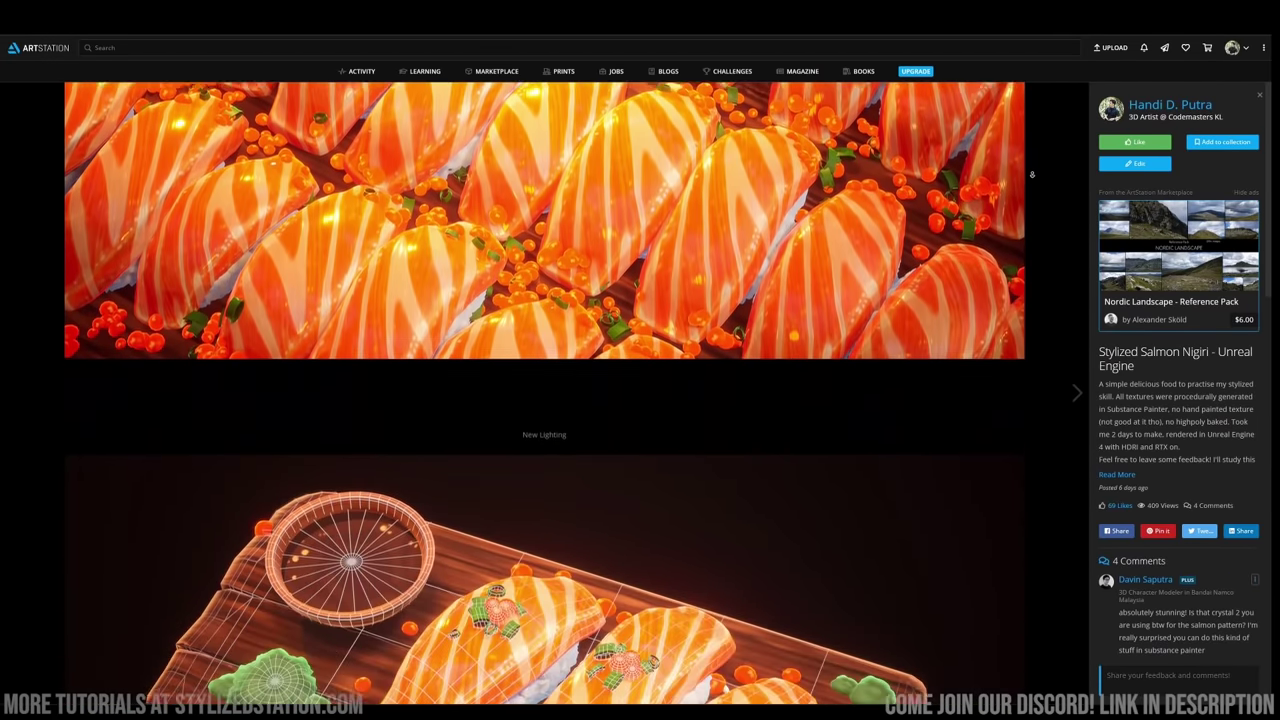
scroll(1032, 174, down, 3)
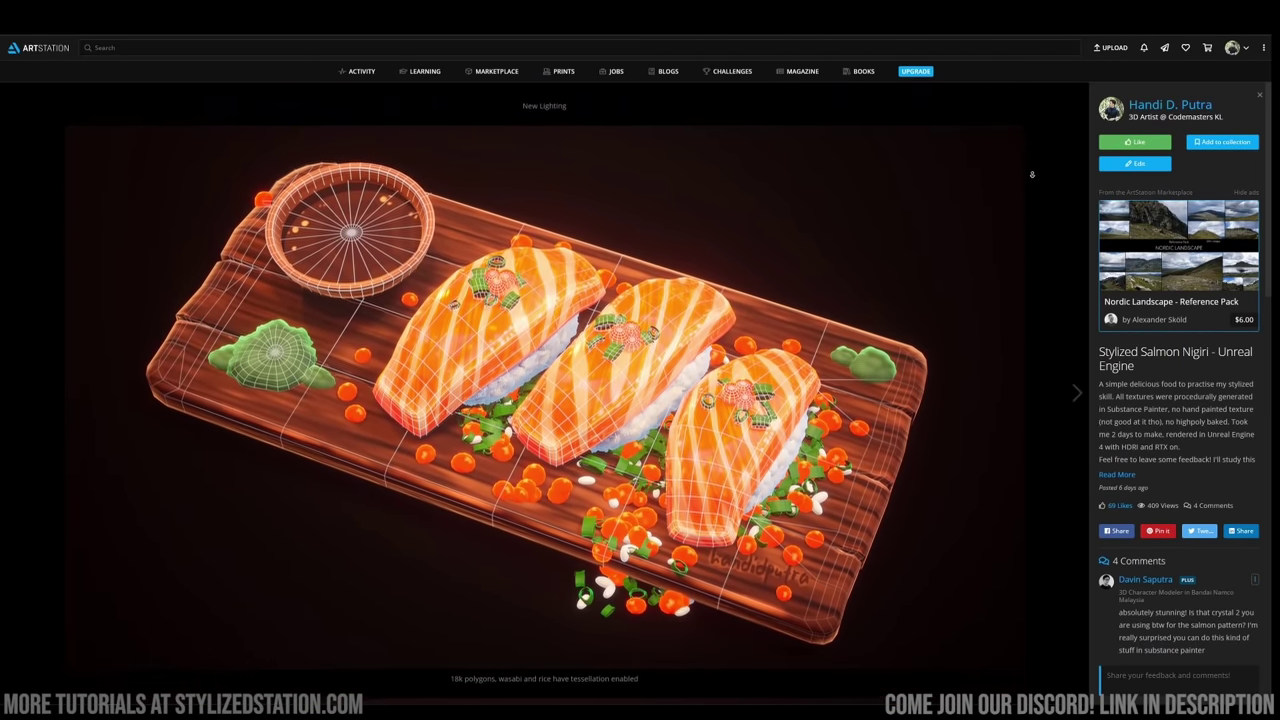
scroll(1032, 174, down, 3)
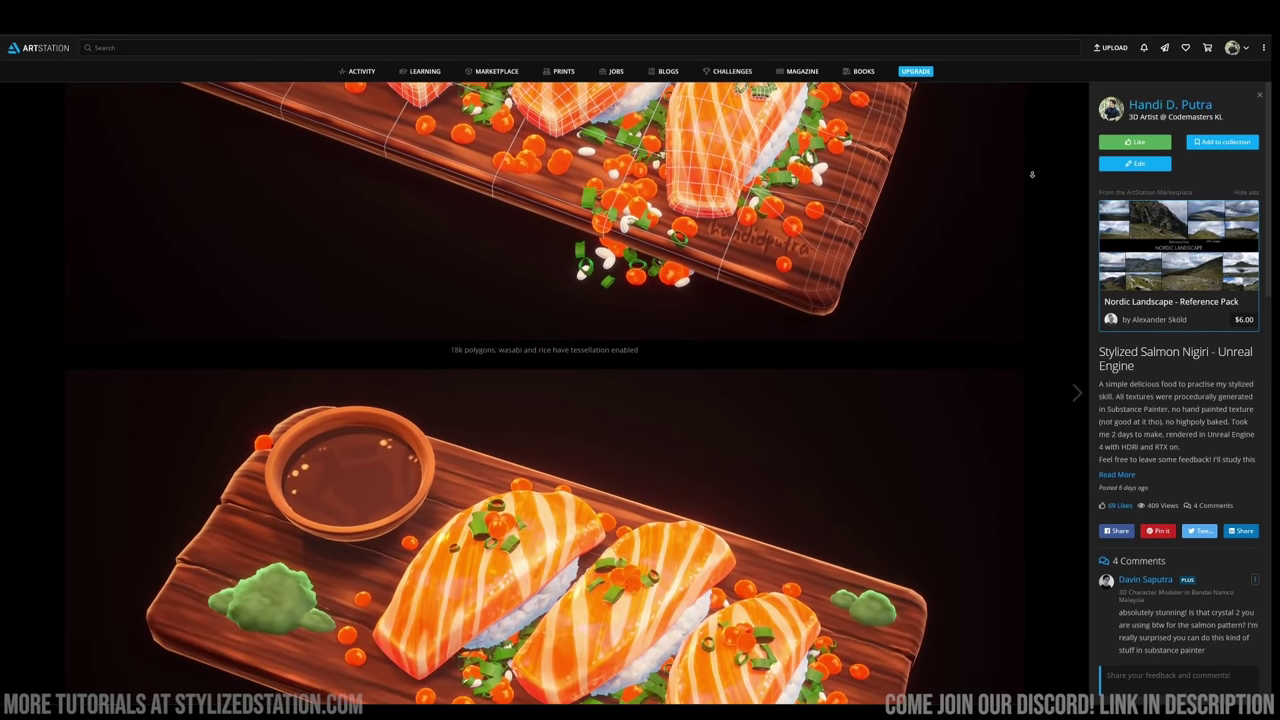
scroll(1032, 174, down, 3)
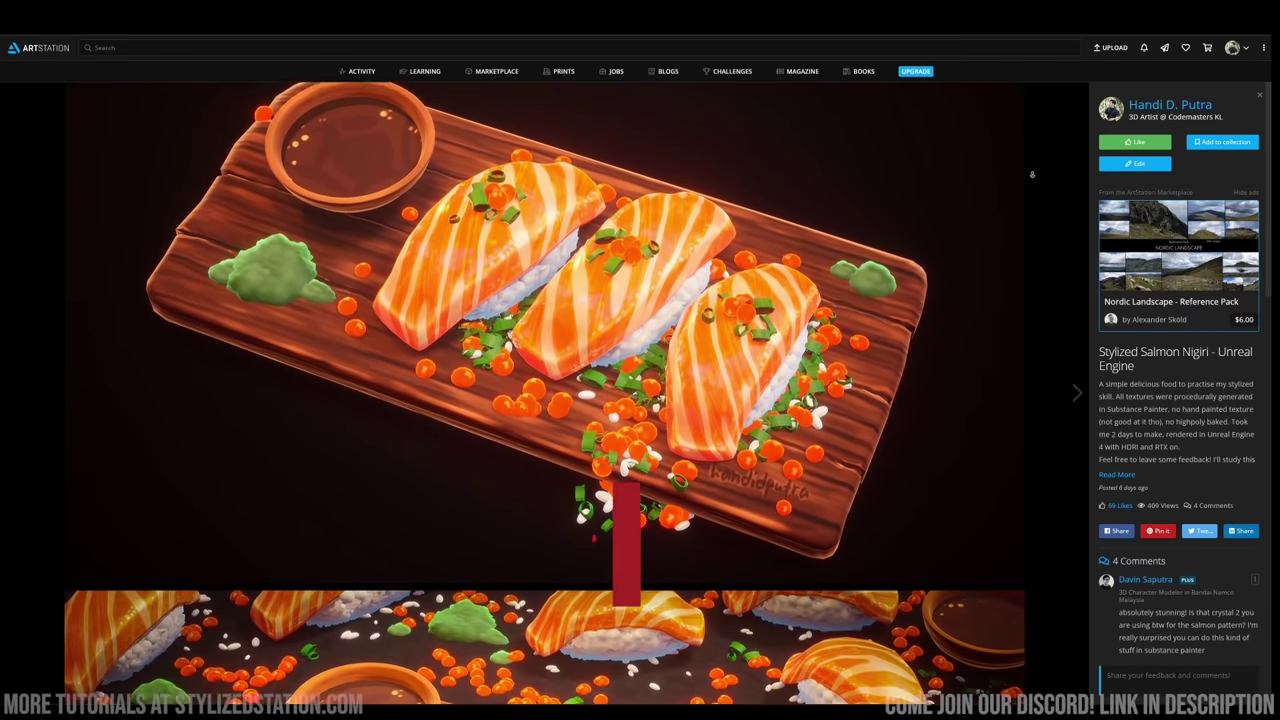
scroll(1032, 174, down, 2)
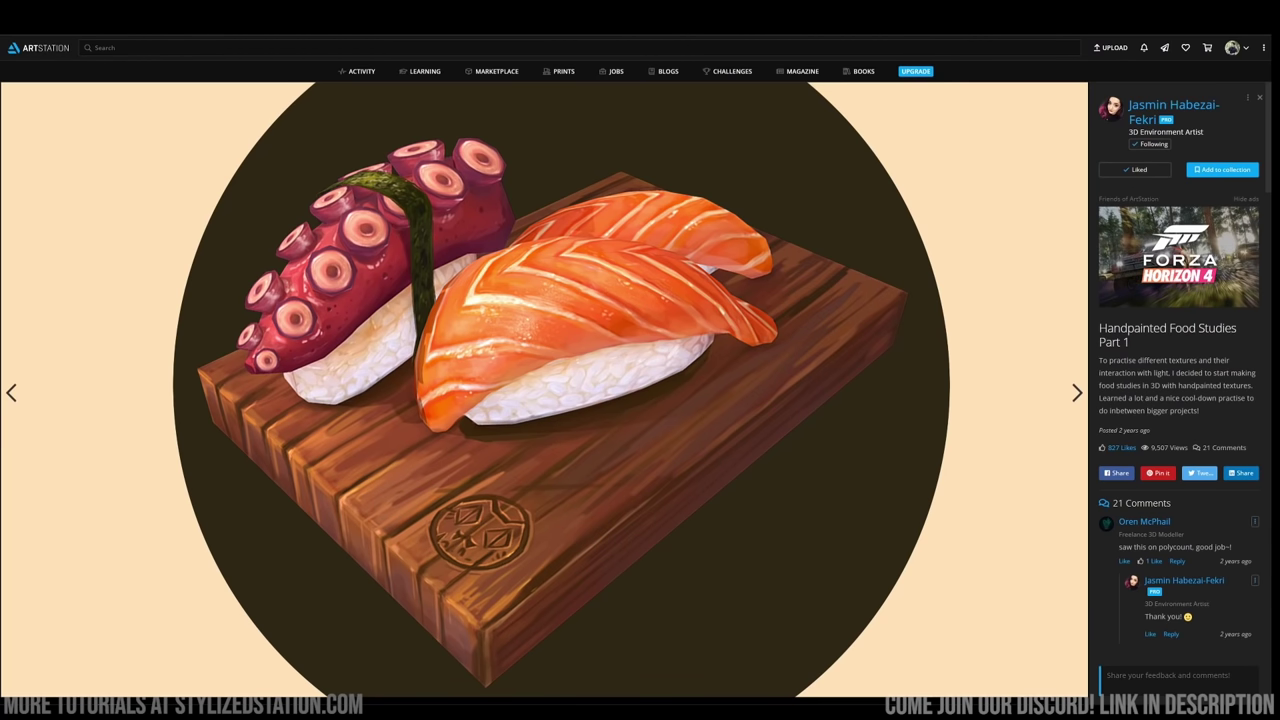
Look through the Handpainted Food Studies Part 1 page for its sushi and croissant renders, wireframes and texture sheets
scroll(544, 394, down, 5)
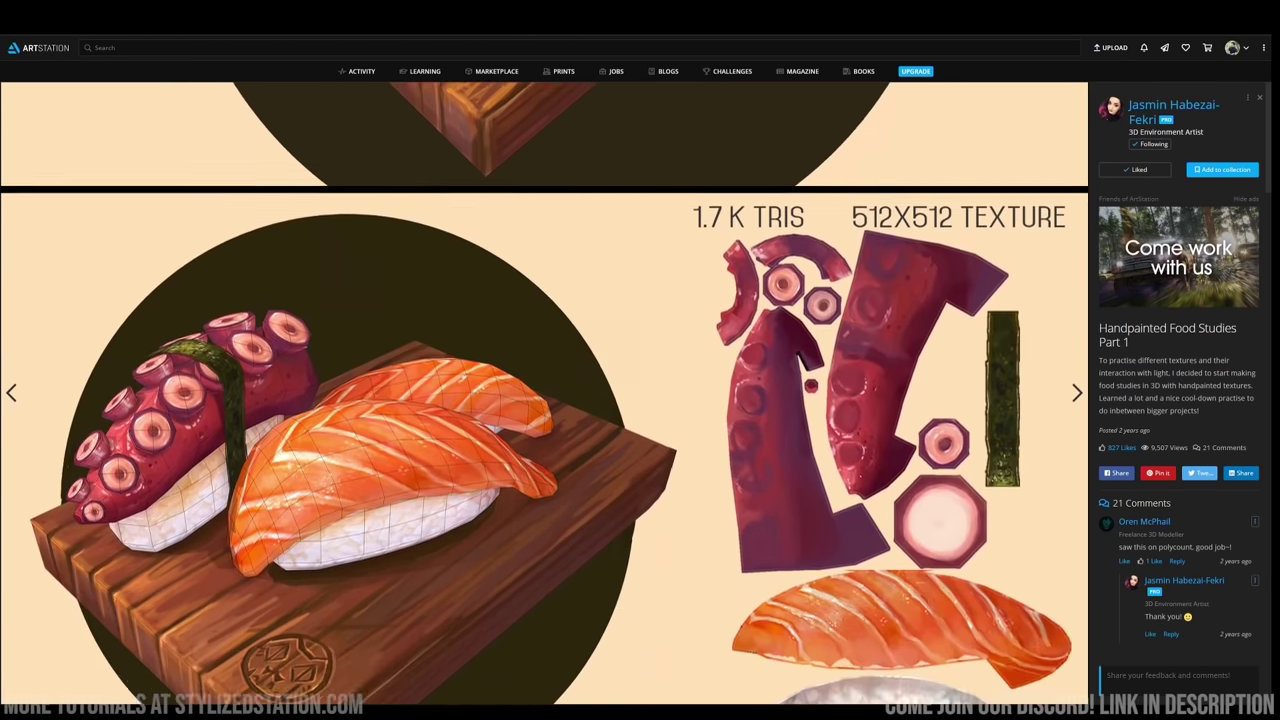
scroll(544, 394, down, 2)
scroll(544, 386, down, 6)
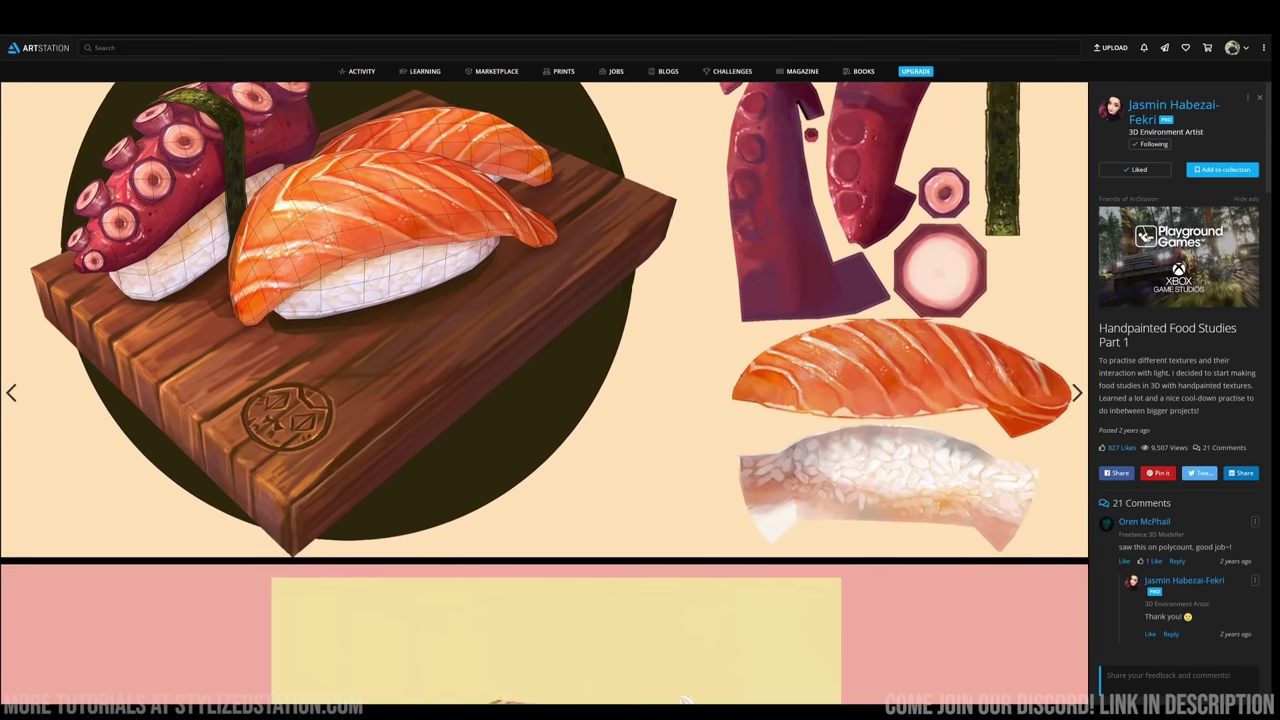
scroll(544, 394, down, 6)
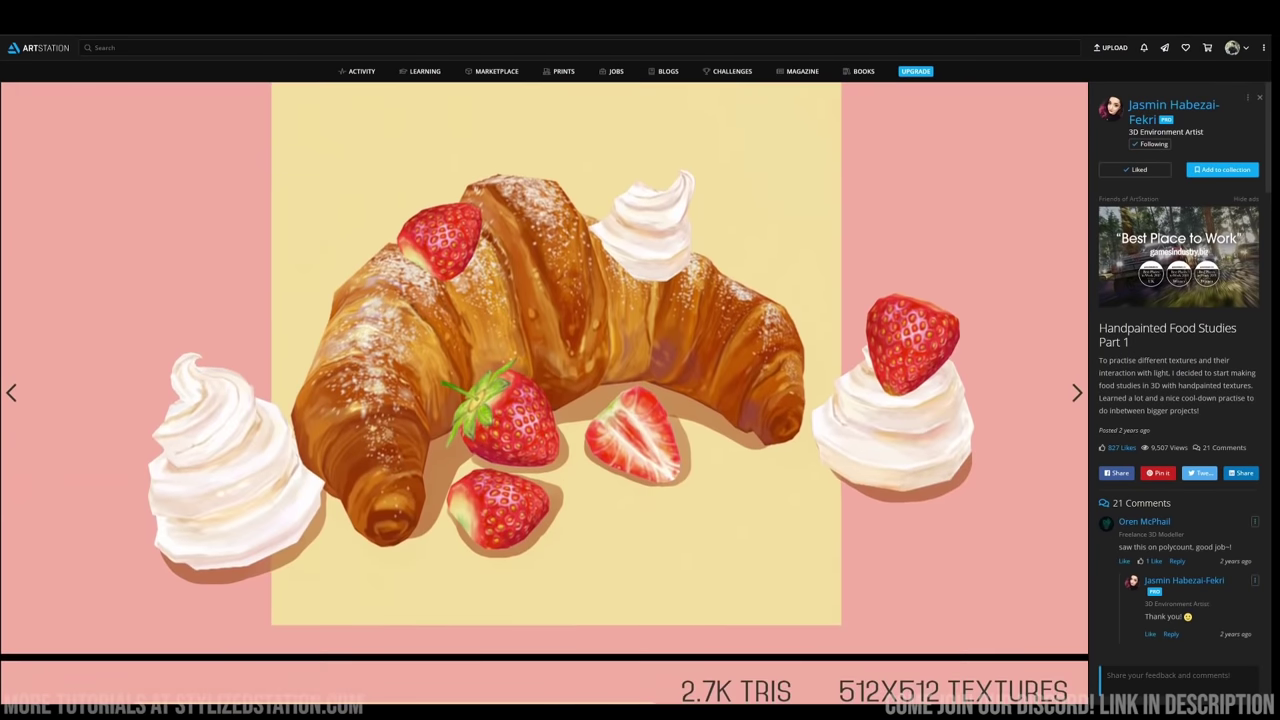
scroll(544, 394, down, 7)
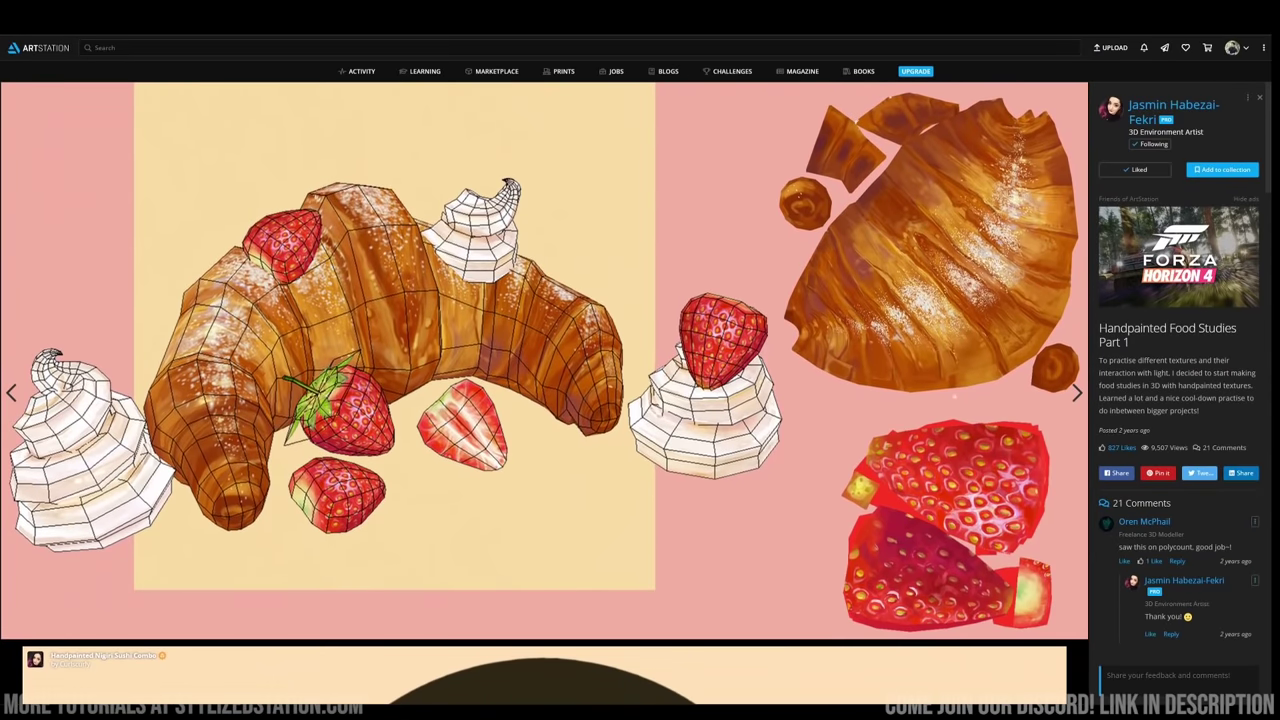
scroll(544, 394, down, 18)
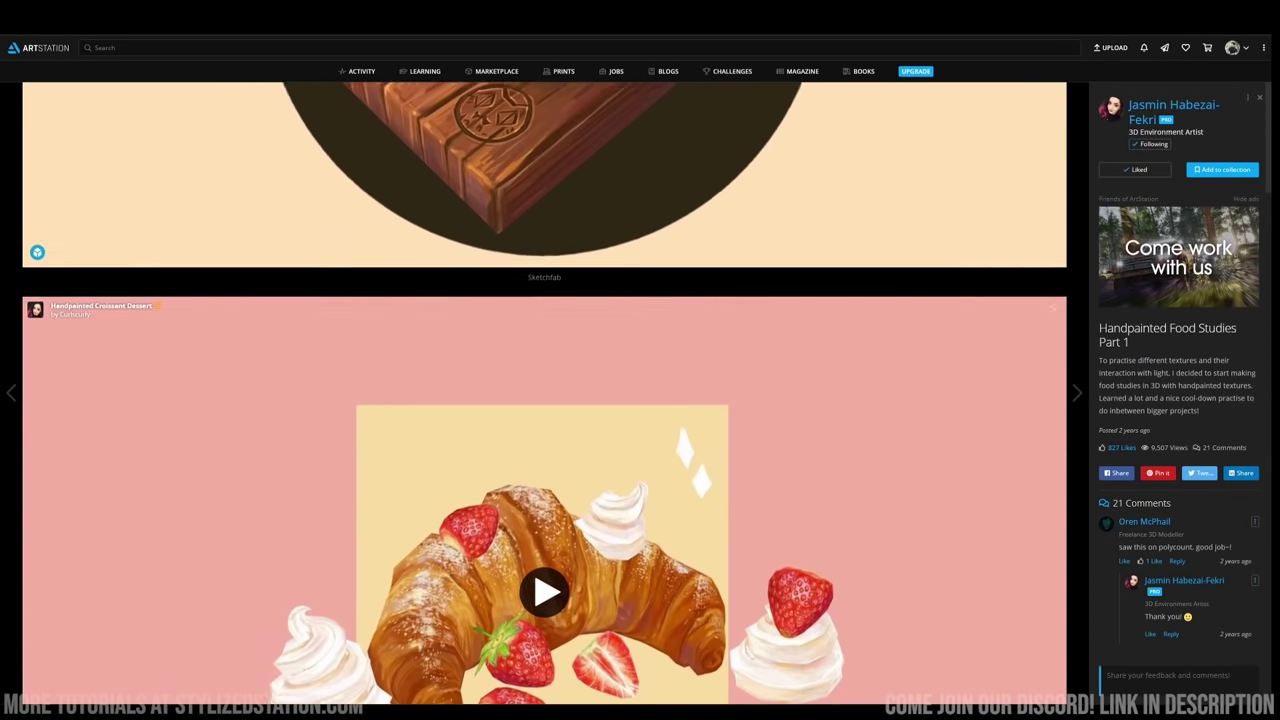
scroll(544, 394, up, 8)
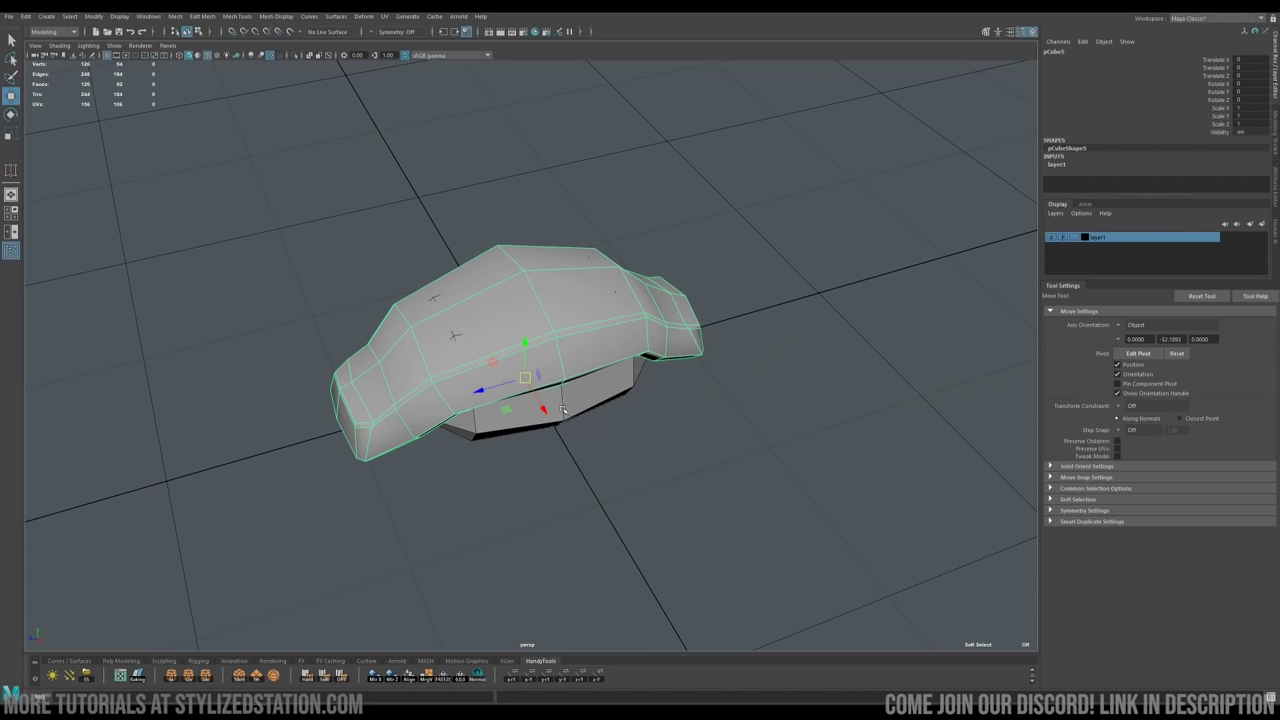
In Maya, move the low-poly salmon slice off the rice to expose both meshes, then put it back
drag(479, 298, 400, 291)
right_drag(357, 333, 353, 324)
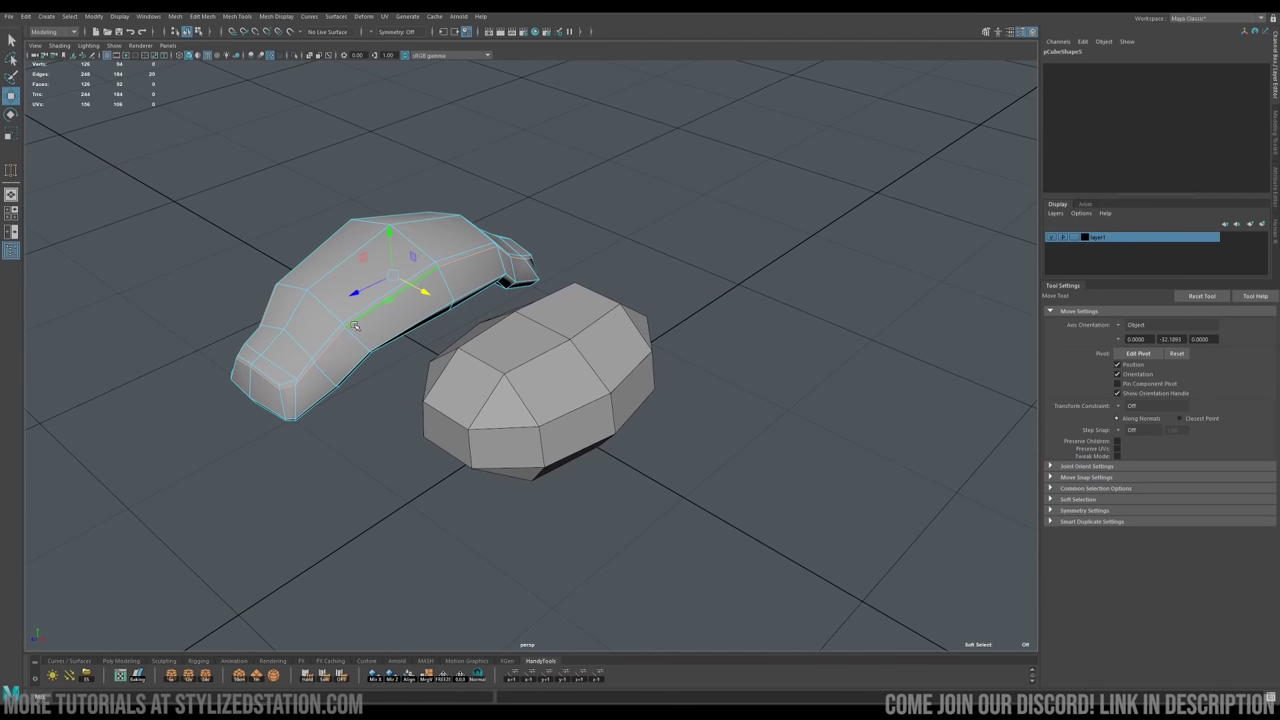
key(F8)
alt+drag(389, 295, 523, 400)
click(426, 276)
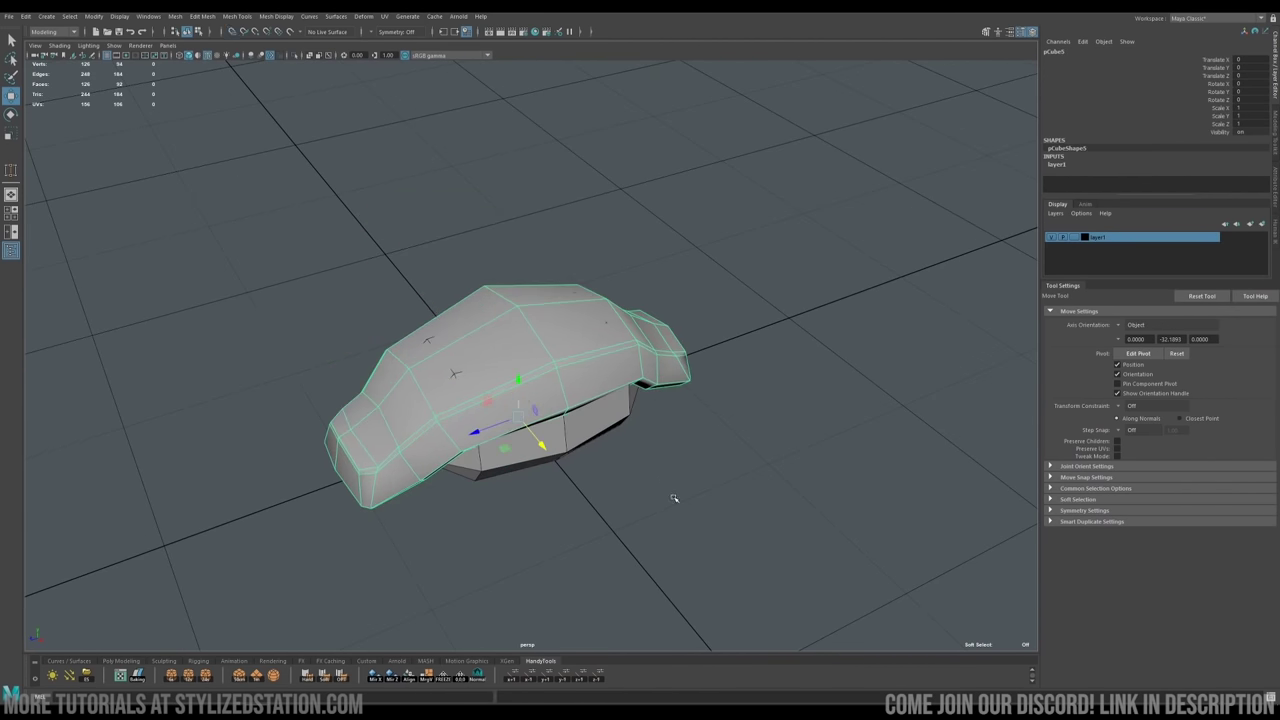
Smooth the low-poly salmon slice and rice meshes, then clear the selection
alt+drag(493, 326, 444, 336)
shift+right_drag(420, 362, 426, 398)
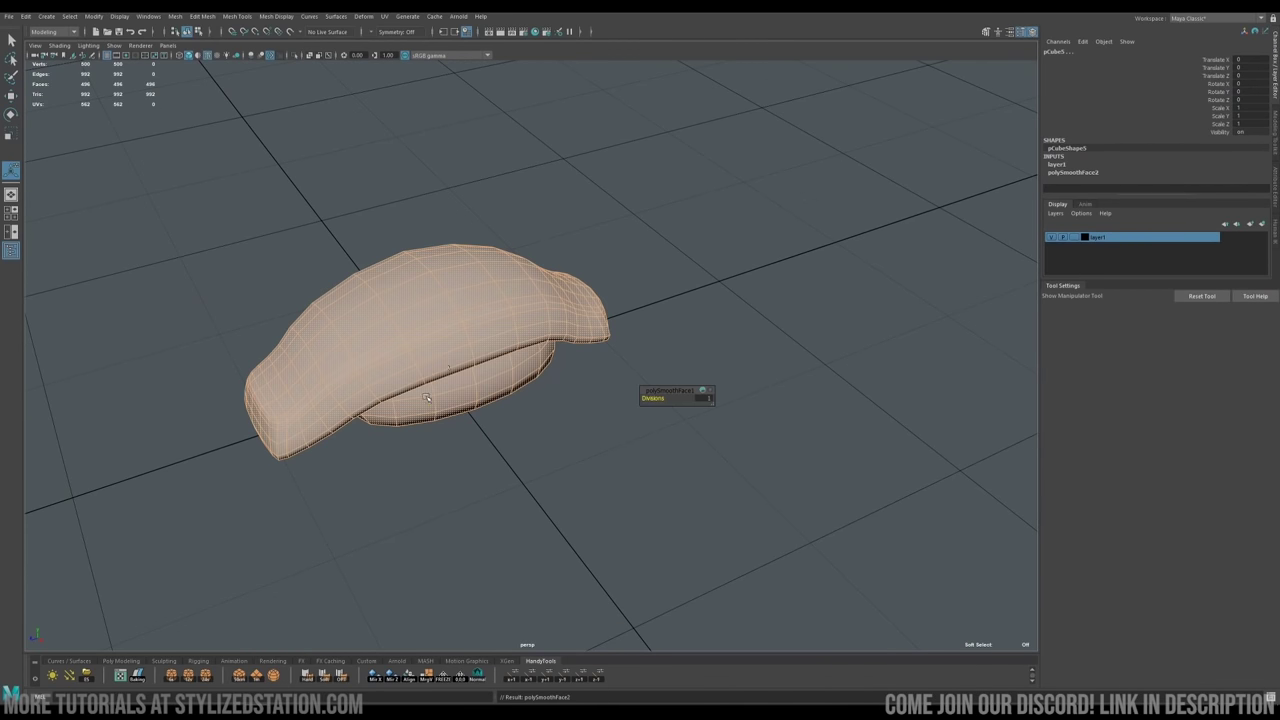
alt+drag(426, 398, 484, 368)
click(571, 449)
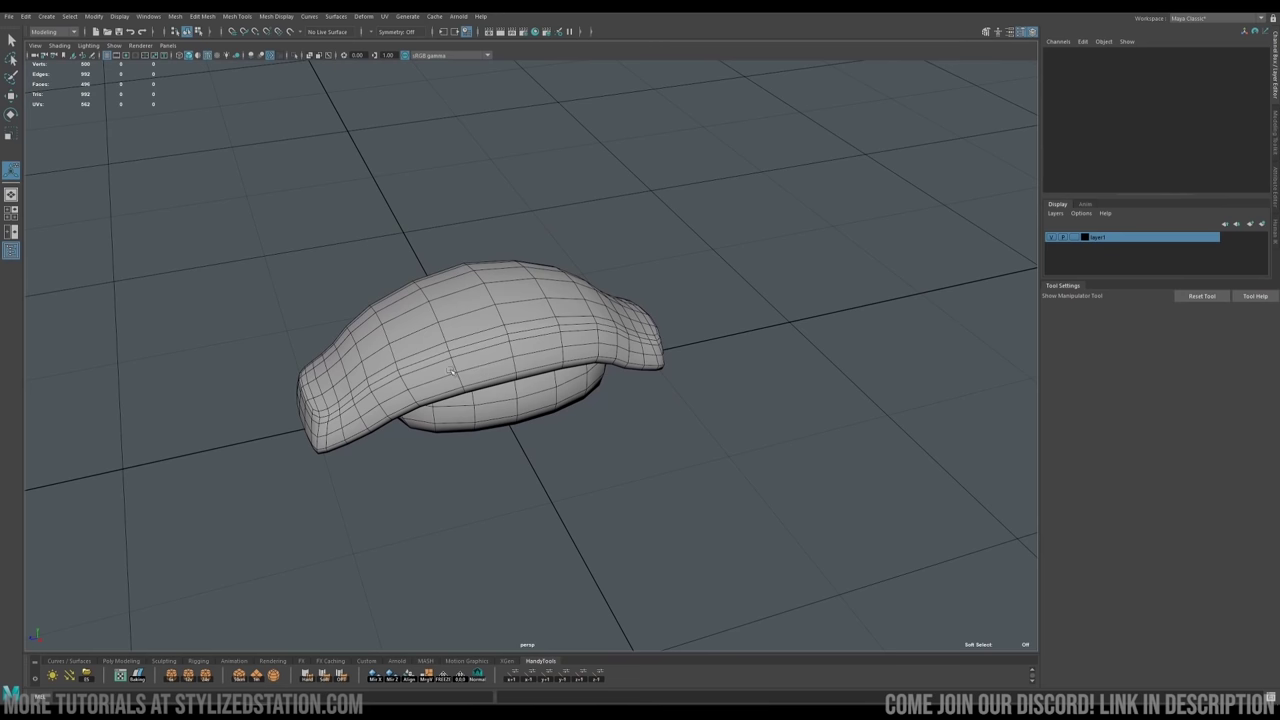
Hide the a_basicModeling group, show the b_otherMeshes group and frame all its props
click(484, 368)
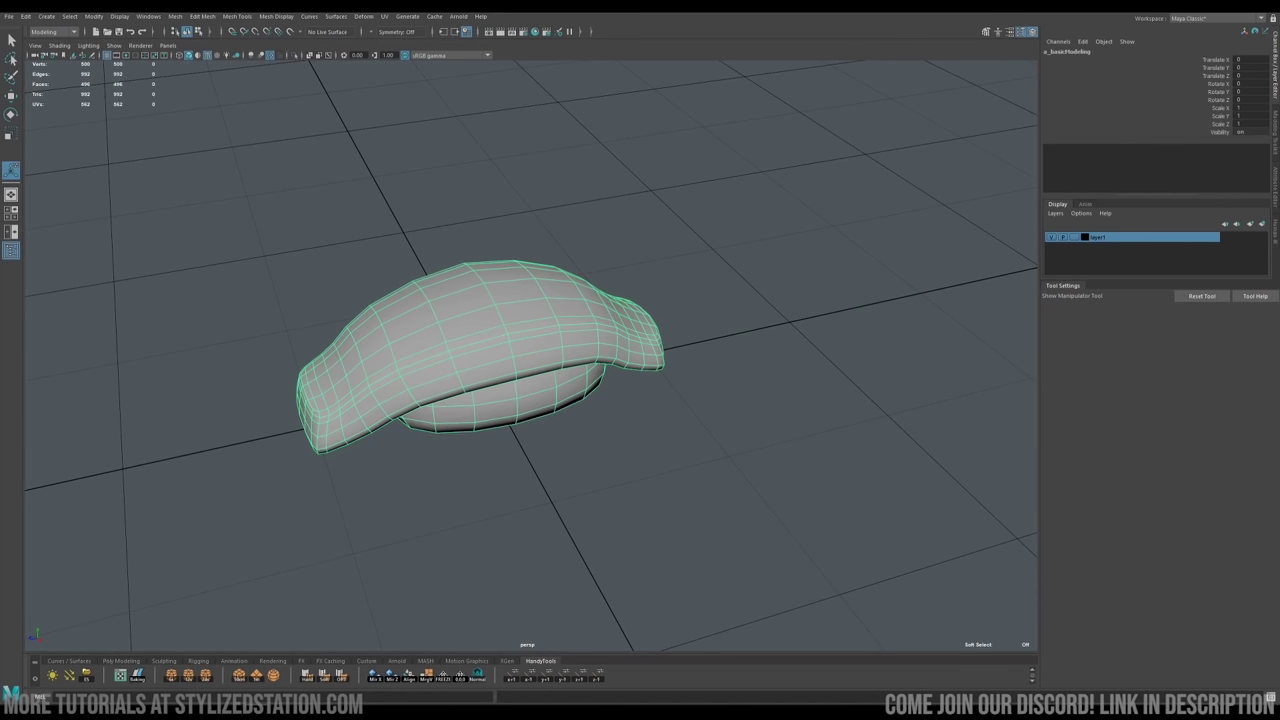
key(ctrl+h)
key(ctrl+h)
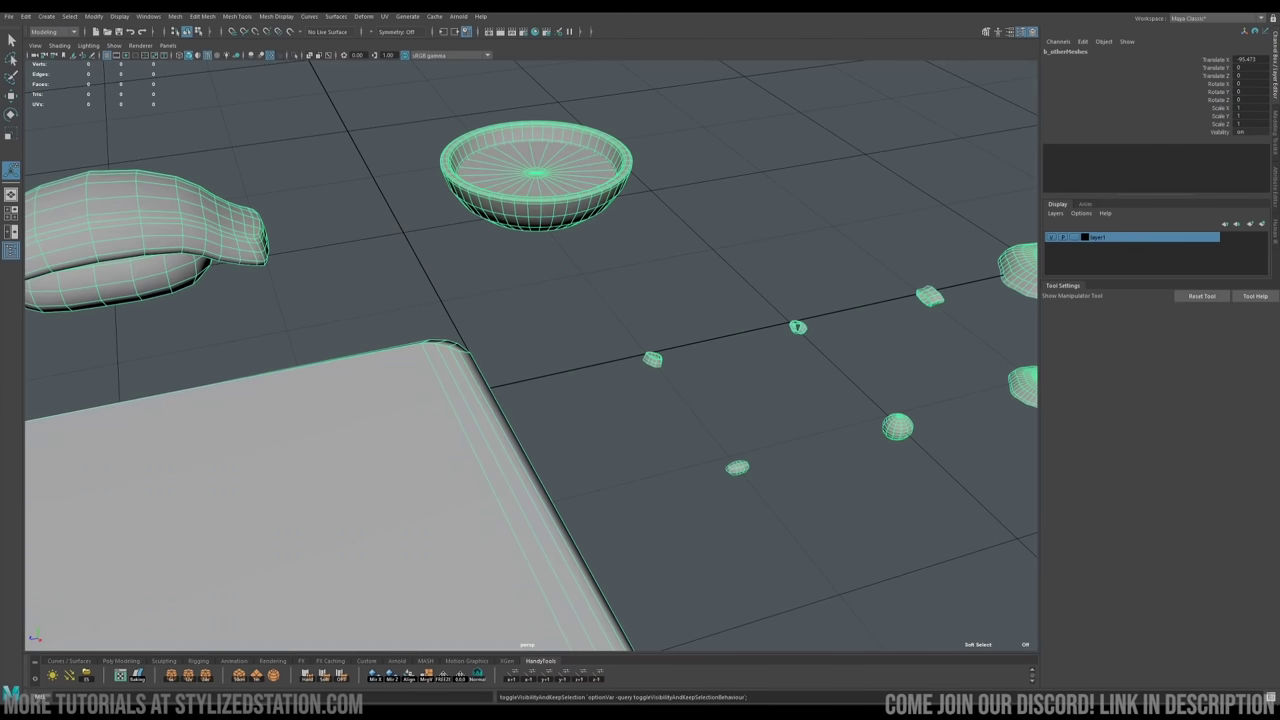
key(f)
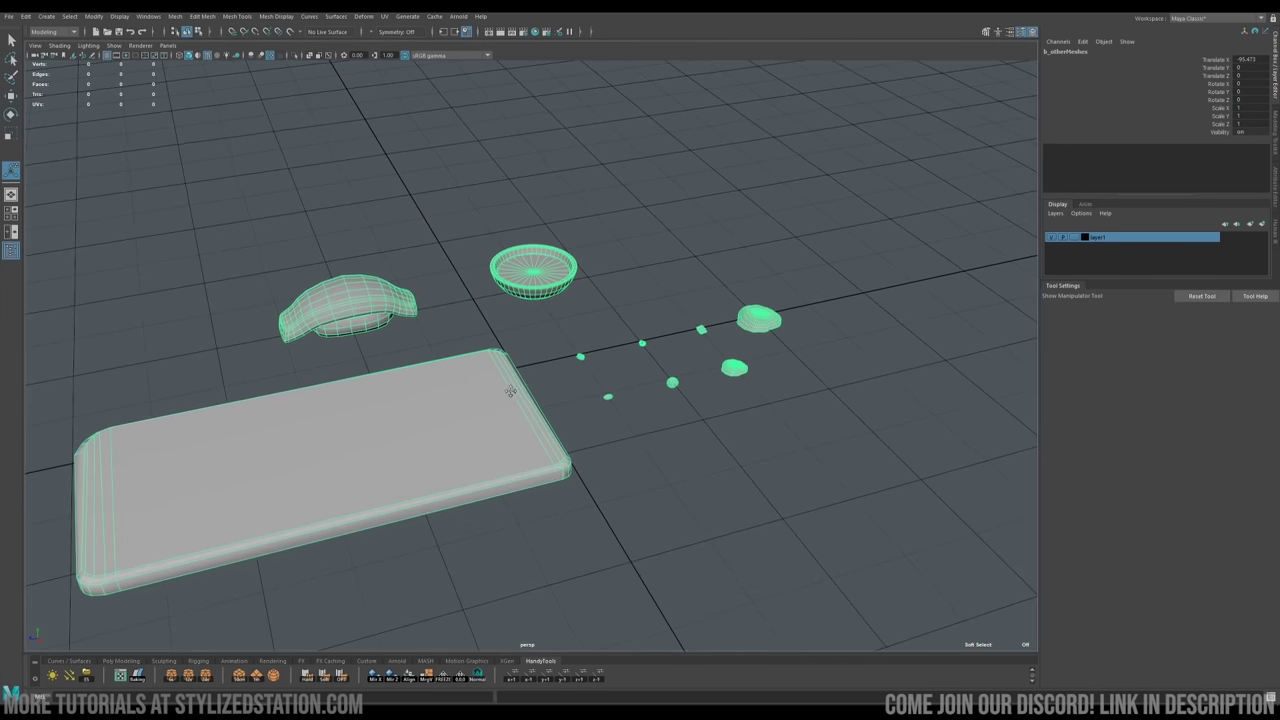
alt+drag(534, 370, 531, 371)
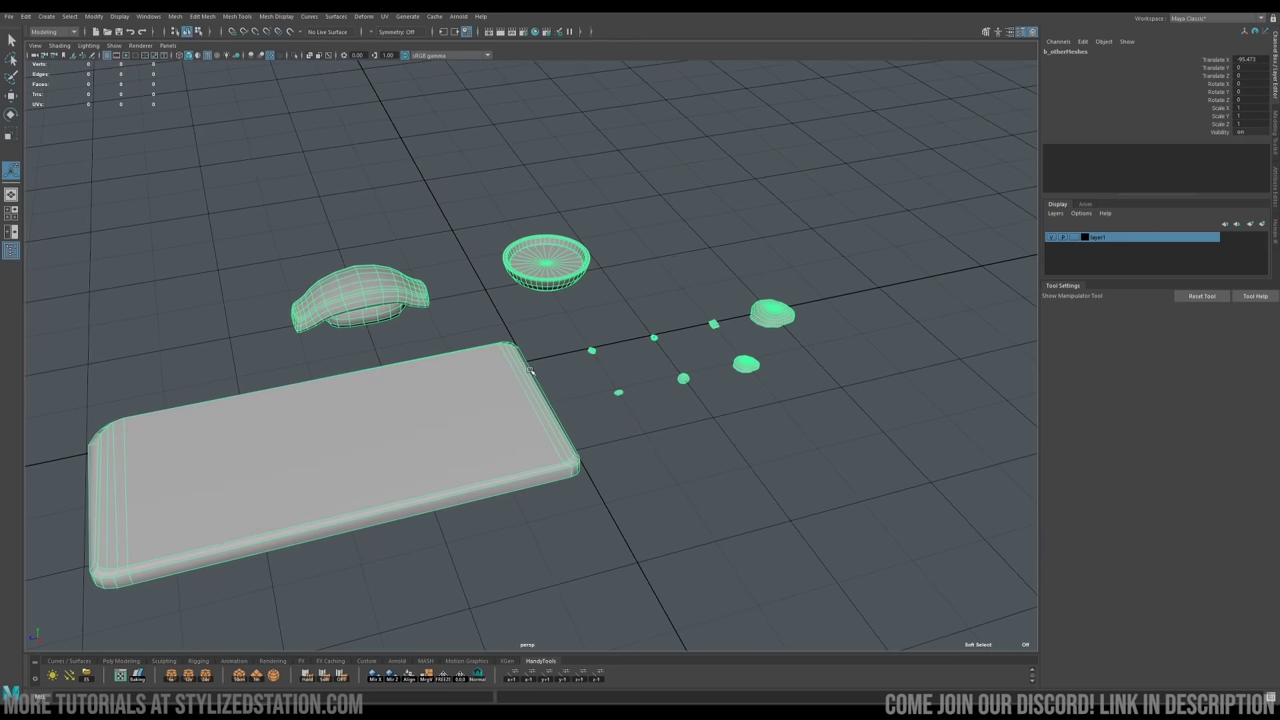
Examine the separate prop meshes, including the nigiri, salmon roe and sauce bowl, ending framed on the cutting board
click(354, 291)
alt+drag(377, 289, 404, 323)
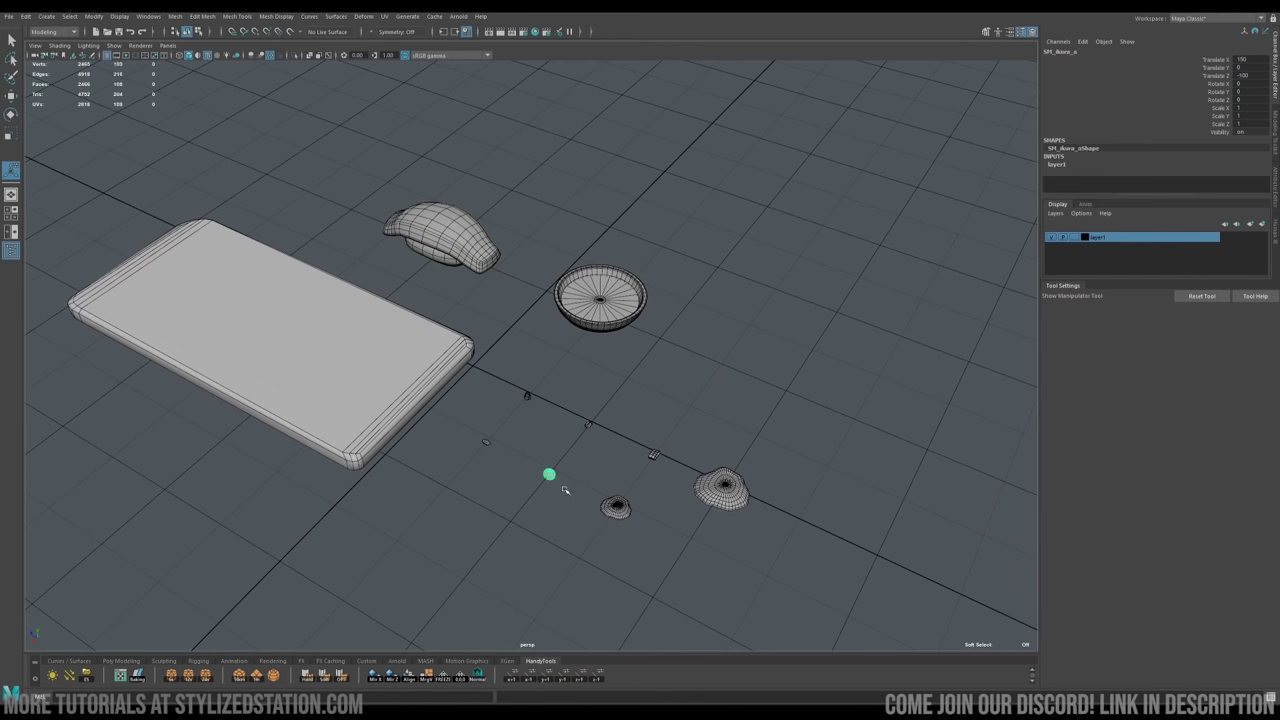
click(587, 492)
click(583, 331)
click(371, 352)
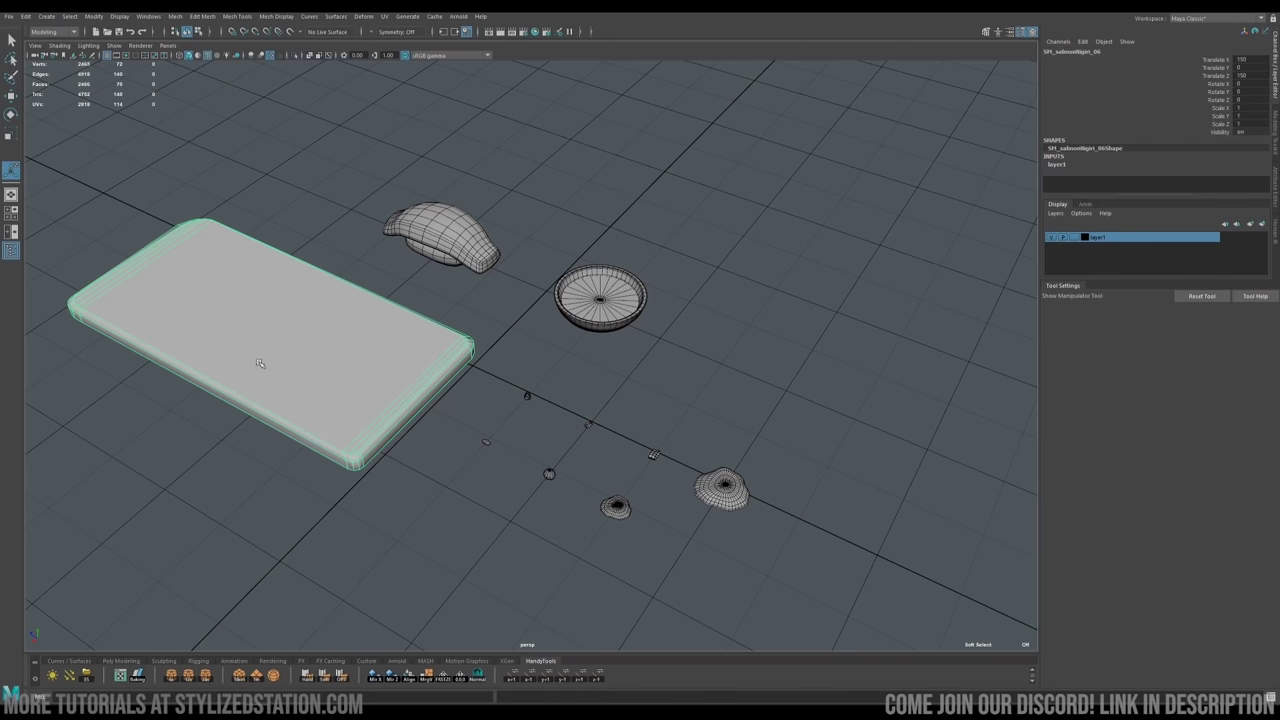
key(f)
alt+drag(386, 389, 395, 419)
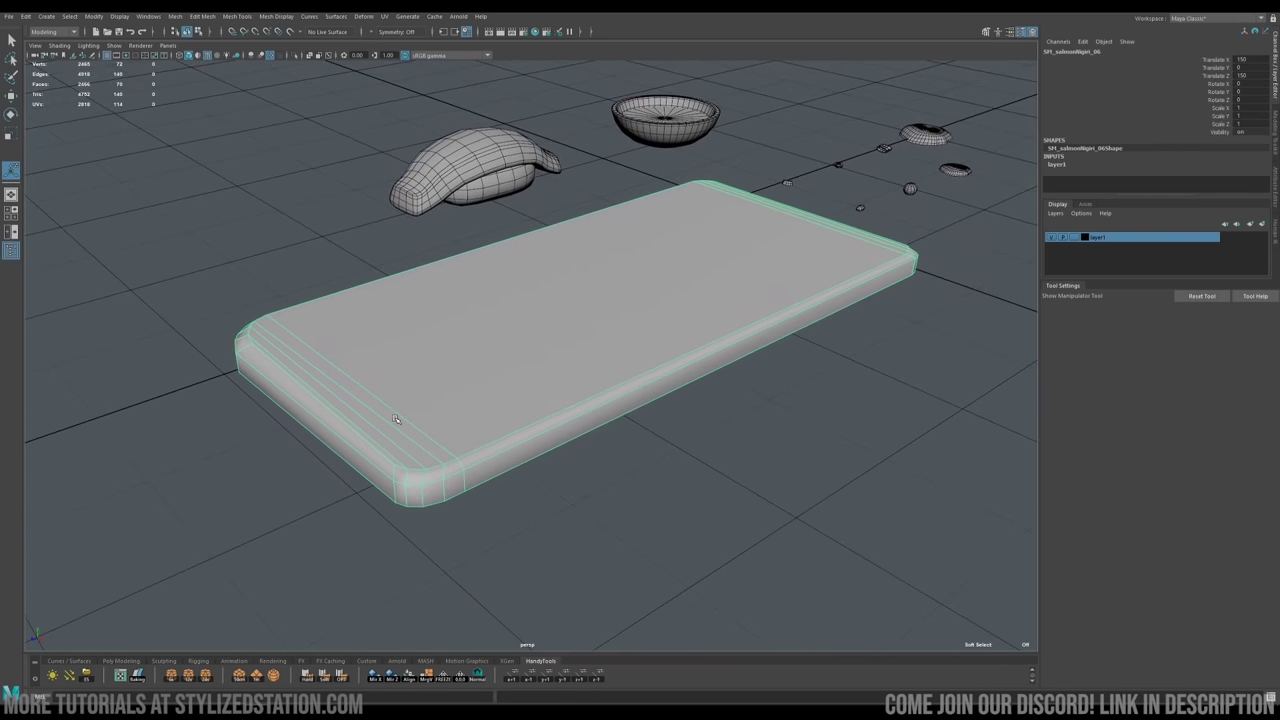
Inspect the vertices around the cutting board's rounded corners and return to object selection
key(q)
key(F10)
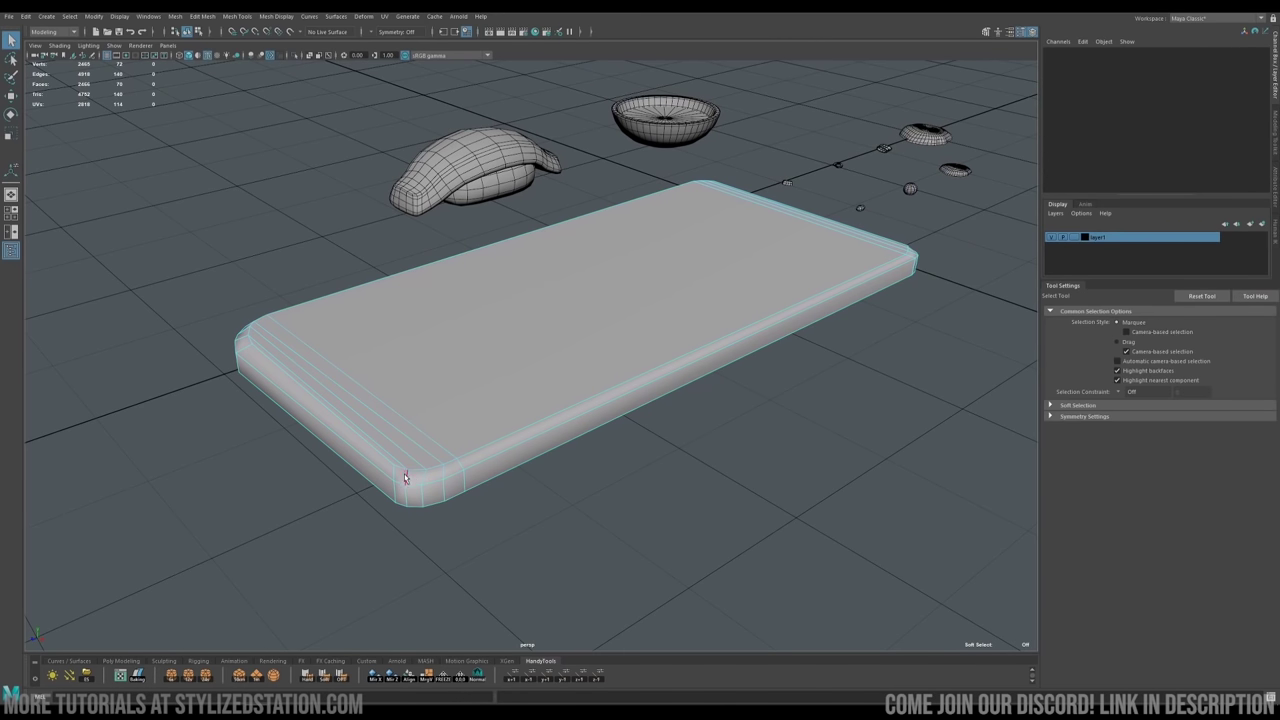
scroll(406, 470, up, 10)
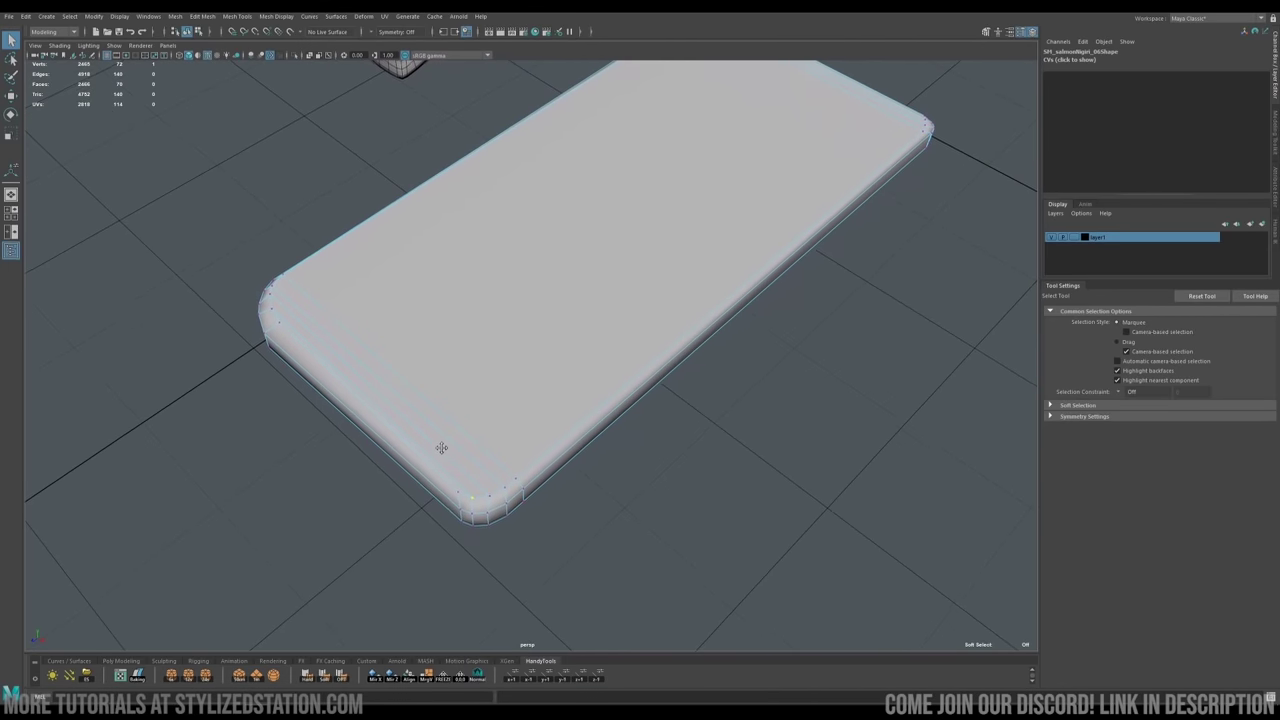
alt+drag(410, 464, 450, 384)
key(w)
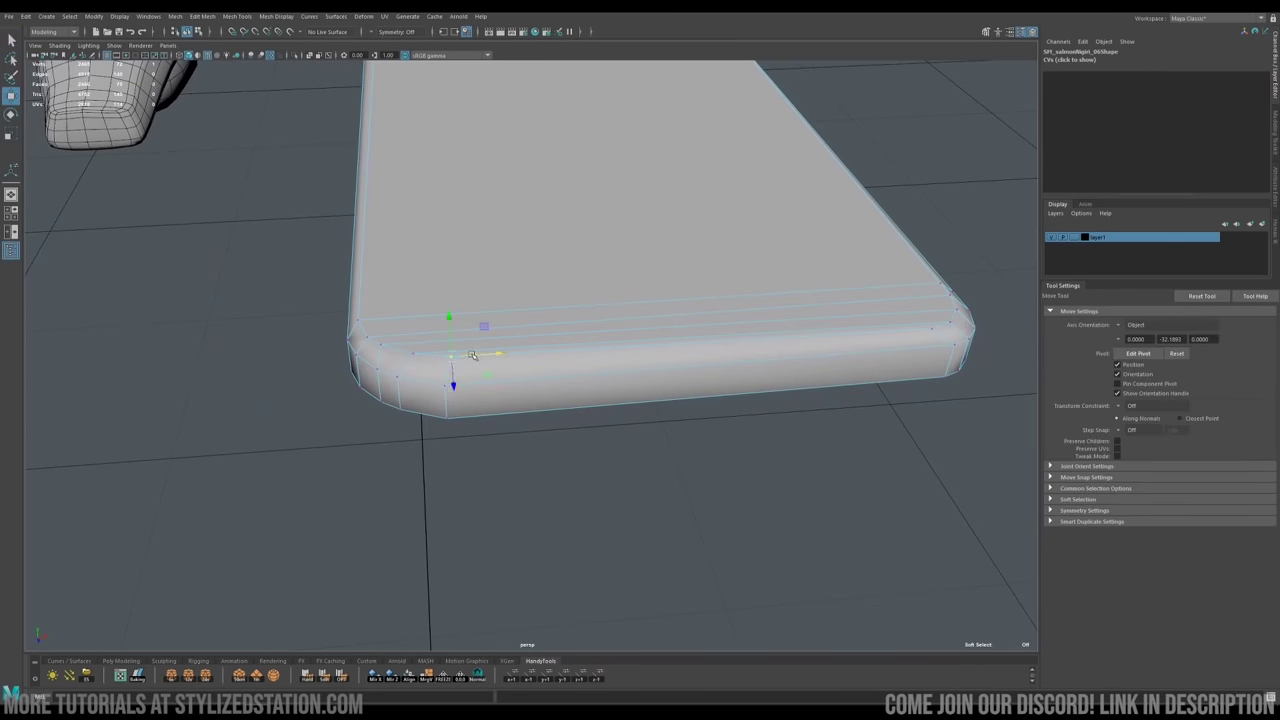
right_drag(493, 380, 541, 337)
scroll(543, 332, down, 3)
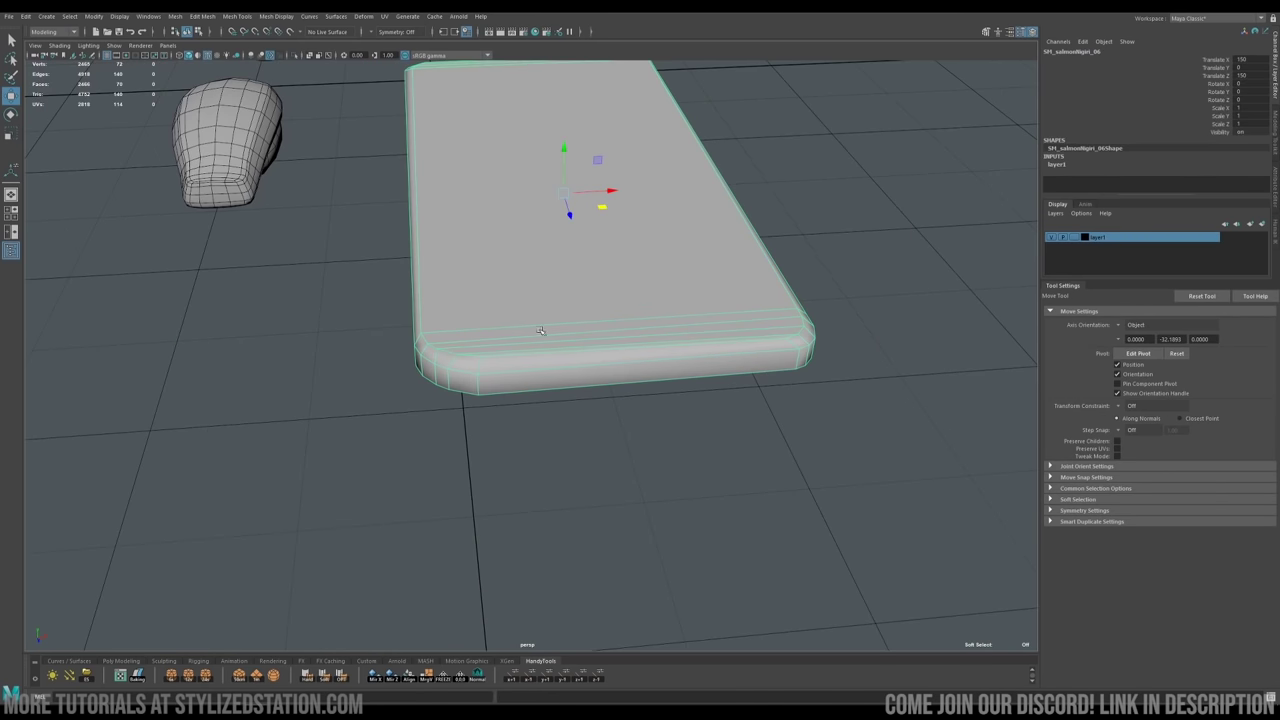
alt+middle_drag(543, 332, 491, 420)
alt+drag(491, 420, 380, 420)
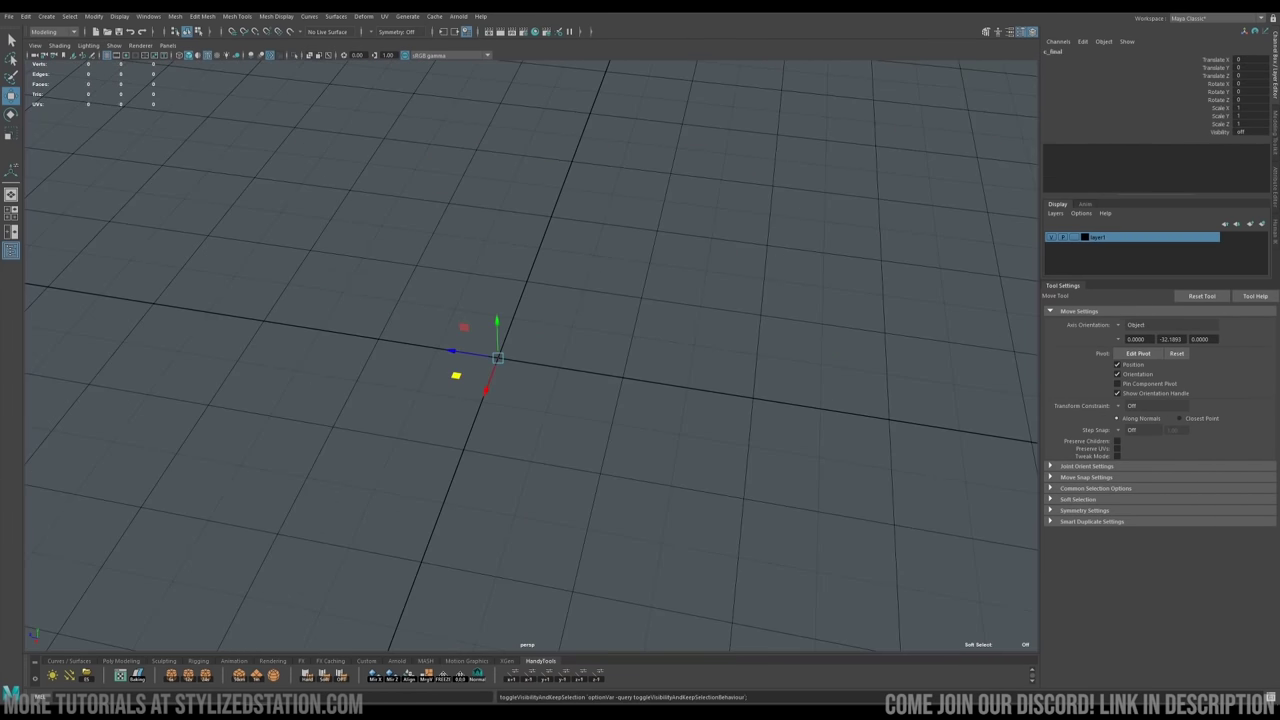
Show the c_final group in place of b_otherMeshes and examine the assembled sushi board up close
key(h)
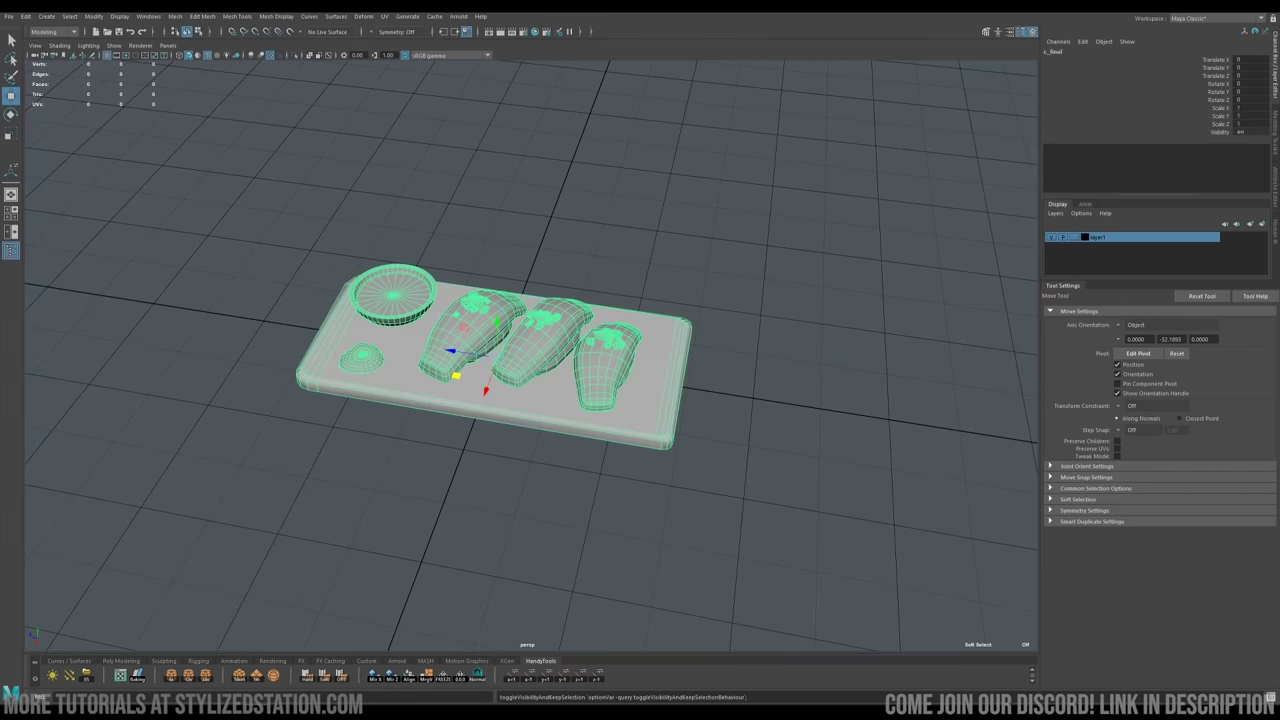
click(501, 552)
click(452, 378)
scroll(468, 356, up, 5)
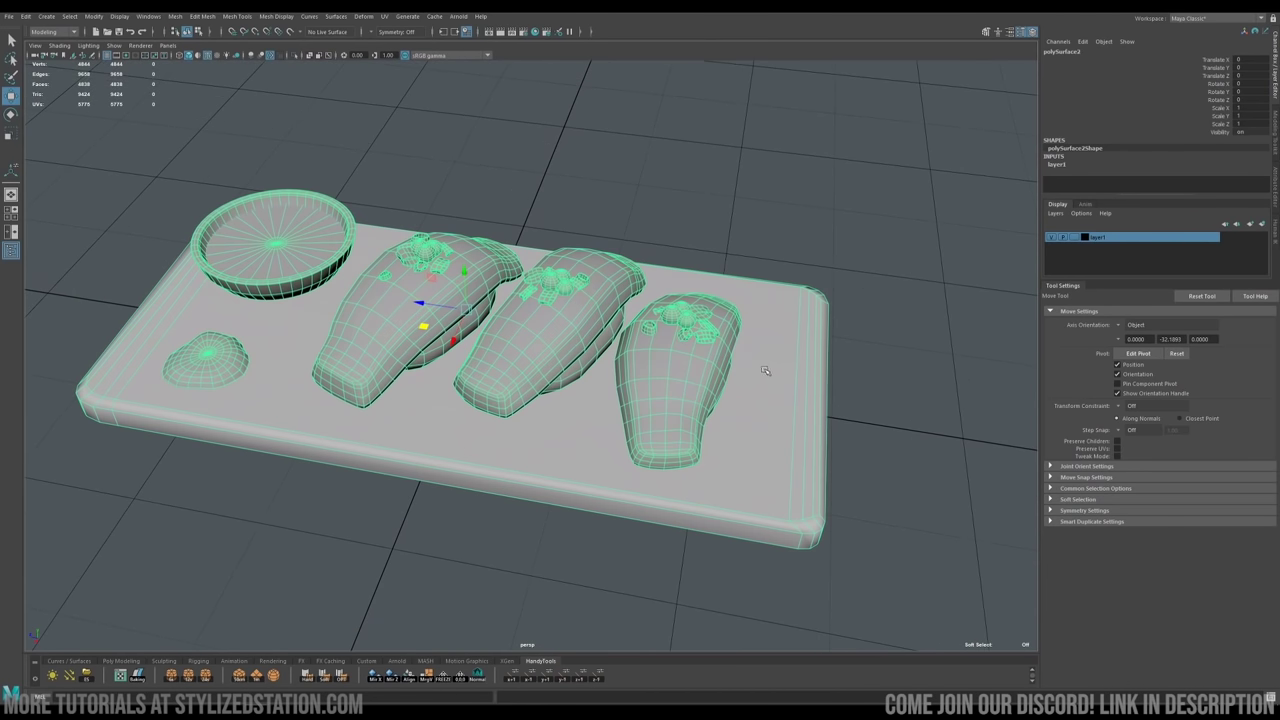
alt+middle_drag(503, 366, 533, 363)
click(643, 219)
alt+drag(643, 219, 637, 246)
Select the assembled sushi board mesh and open its UV layout in the UV Editor beside the viewport
click(620, 330)
key(alt+u)
drag(614, 91, 1123, 30)
Select the board and bowl UV shells, then the sushi UV shells, to see which parts share each texture set
drag(708, 180, 877, 510)
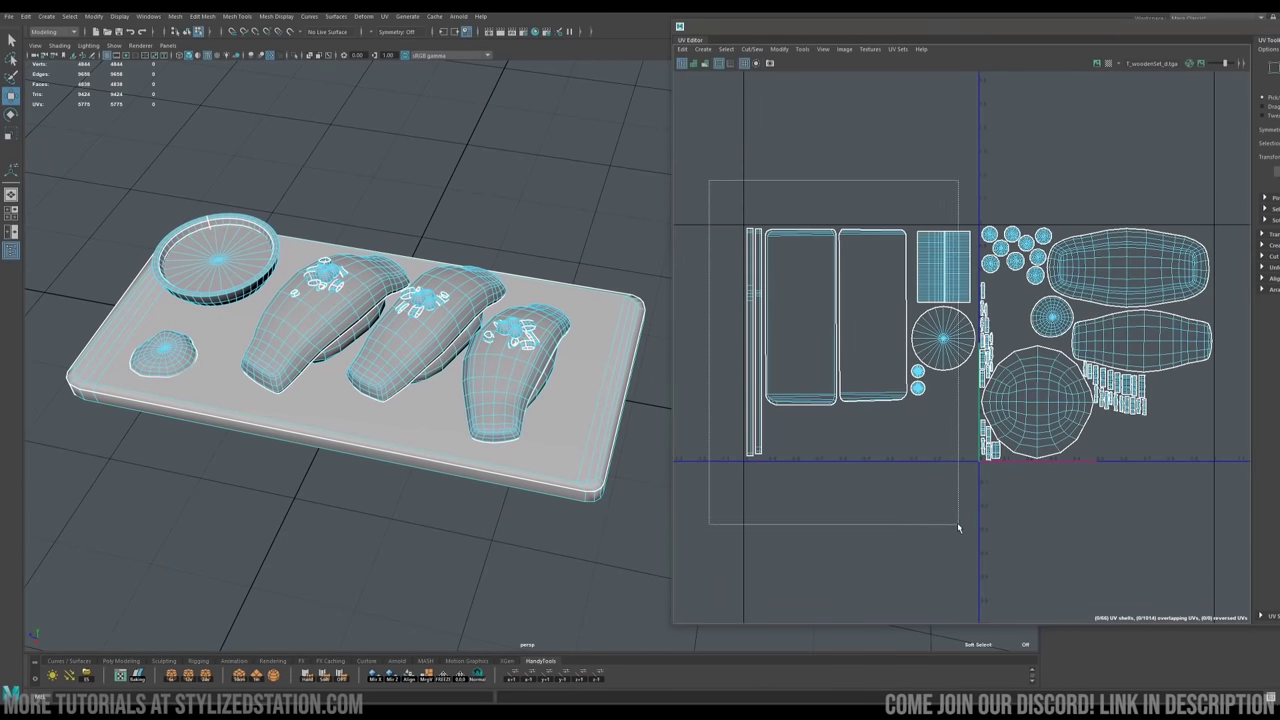
drag(957, 524, 958, 525)
alt+middle_drag(560, 470, 561, 478)
alt+middle_drag(960, 270, 916, 268)
drag(944, 206, 1184, 511)
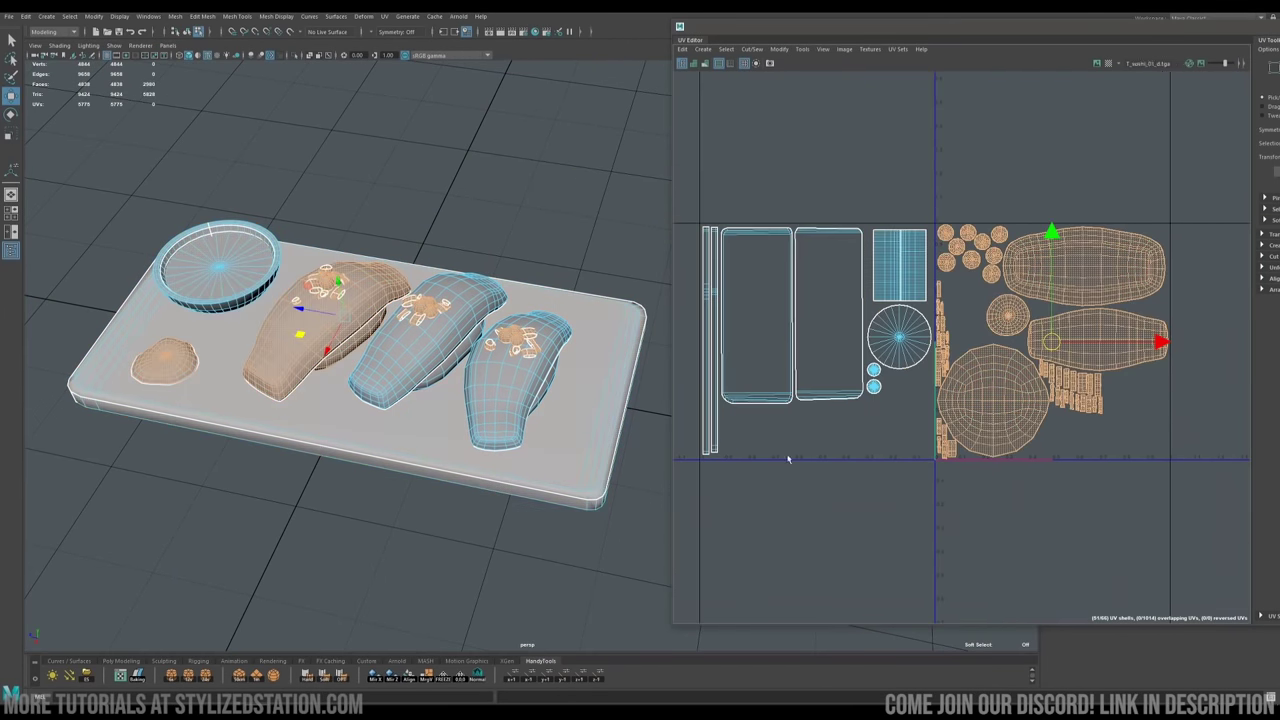
Select the overlapping salmon slice UV shells and examine the copies offset outside the main UV tile
click(788, 459)
scroll(788, 459, down, 5)
drag(983, 247, 1069, 322)
alt+middle_drag(855, 380, 936, 380)
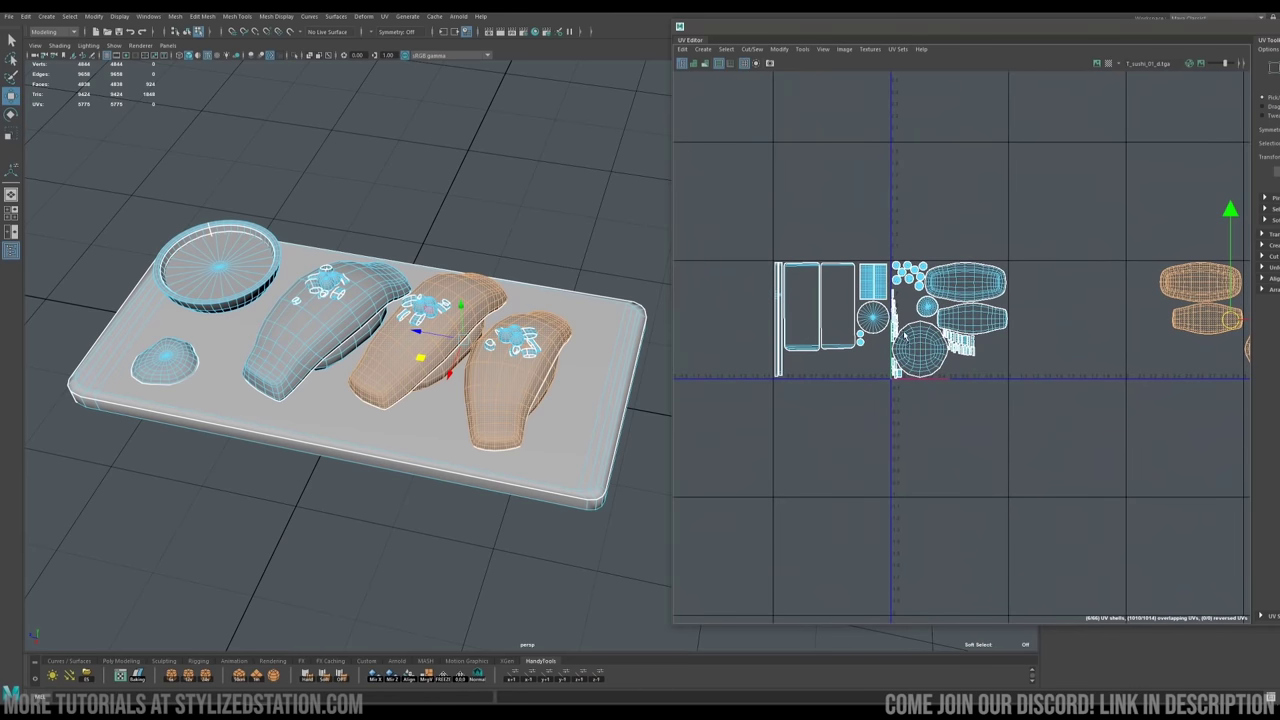
scroll(903, 335, up, 4)
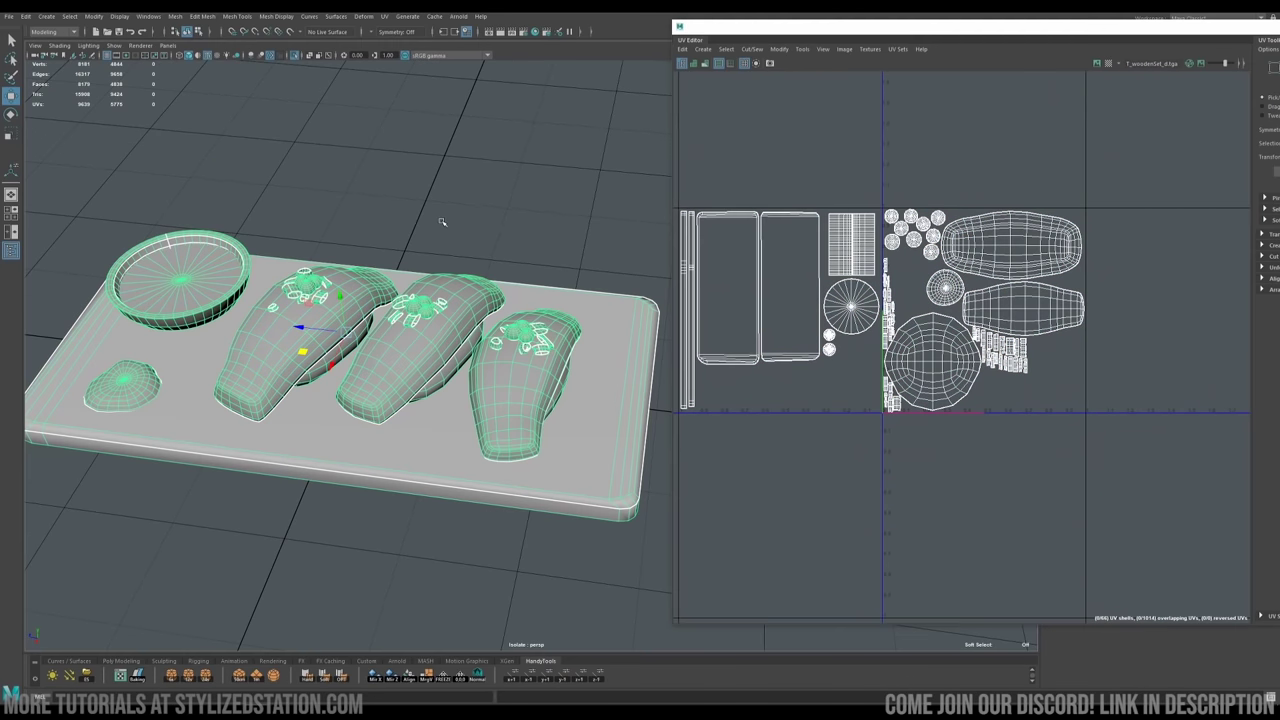
Hide the faces of the three salmon slices and inspect the open rice meshes beneath them
click(443, 220)
click(443, 356)
click(443, 356)
key(F11)
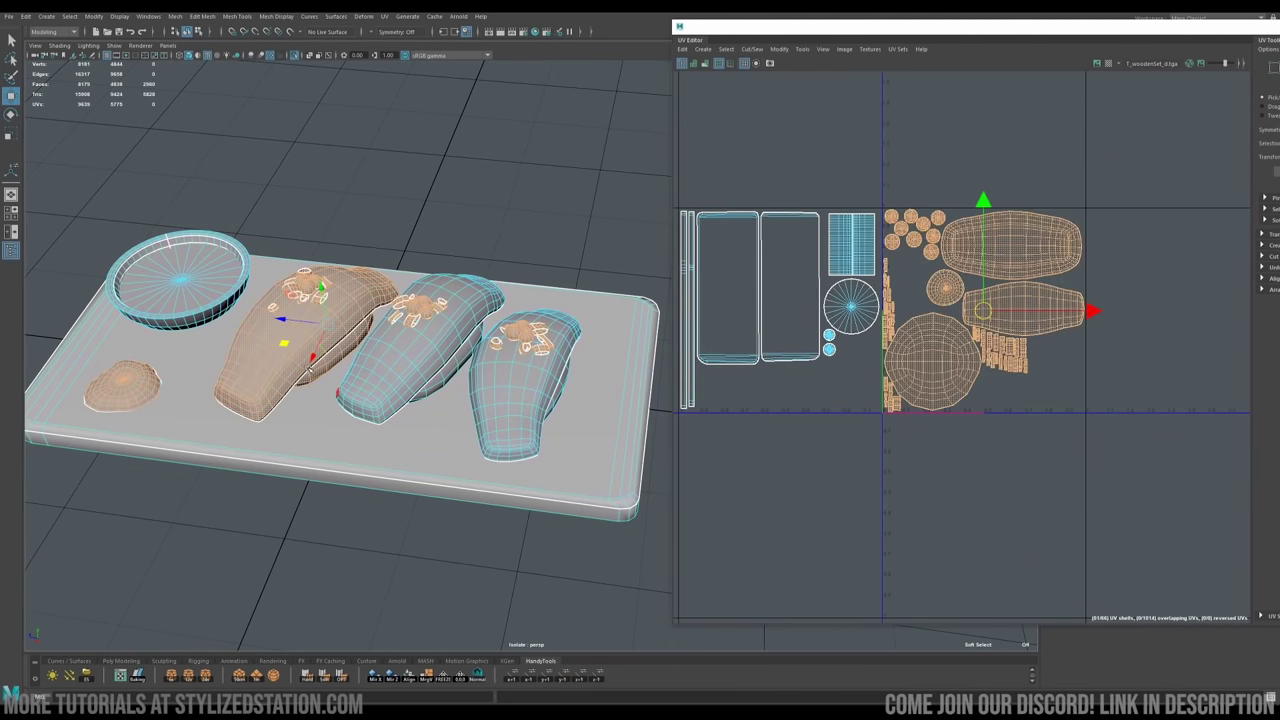
double_click(290, 355)
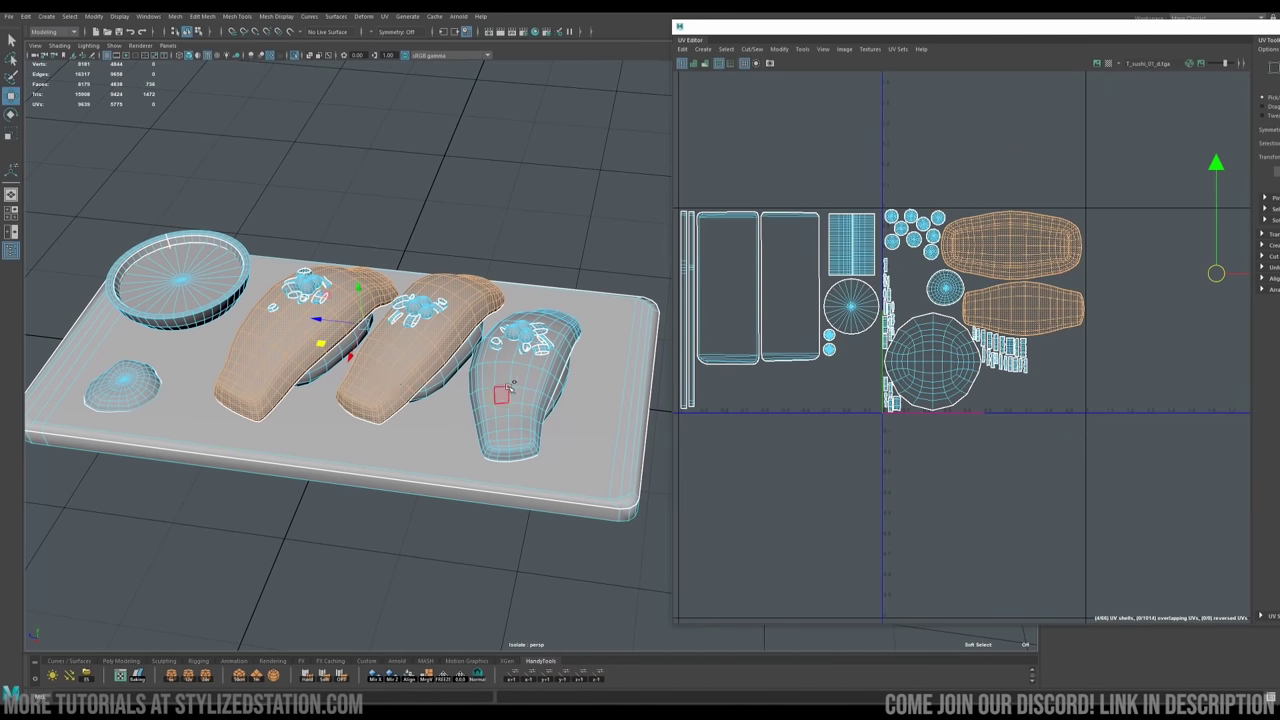
key(ctrl+h)
key(F8)
click(503, 240)
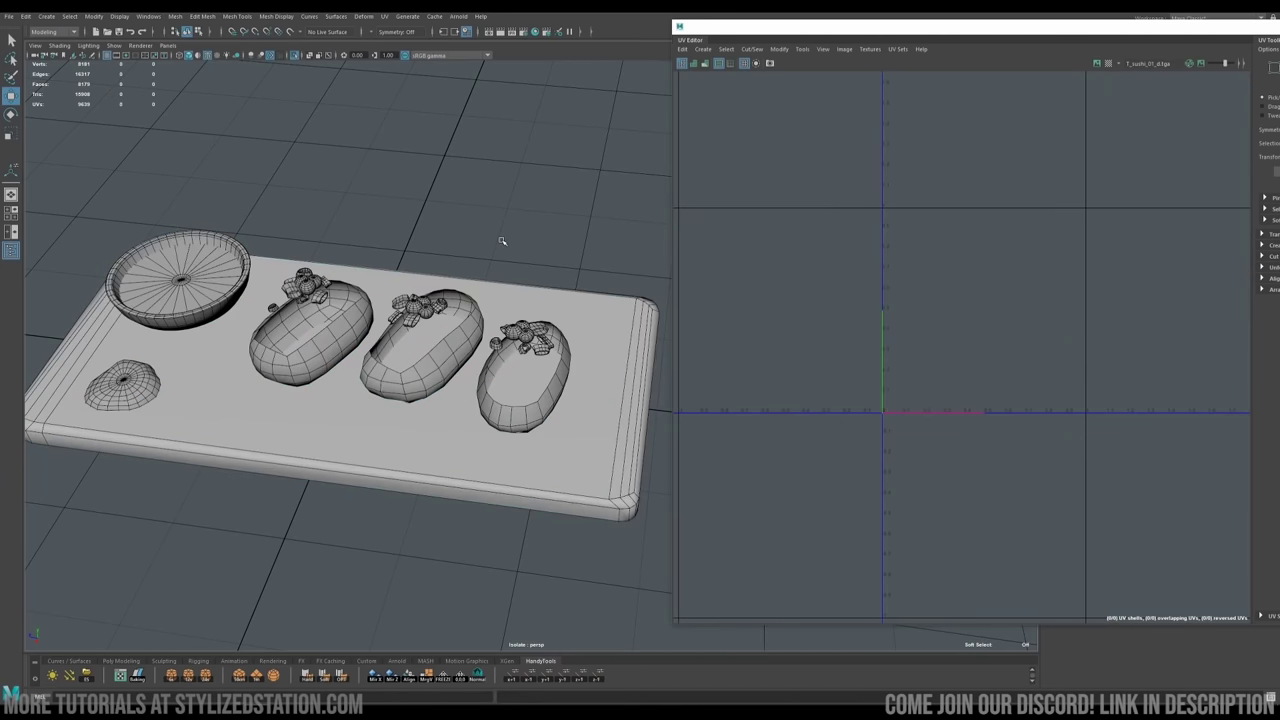
scroll(386, 336, up, 3)
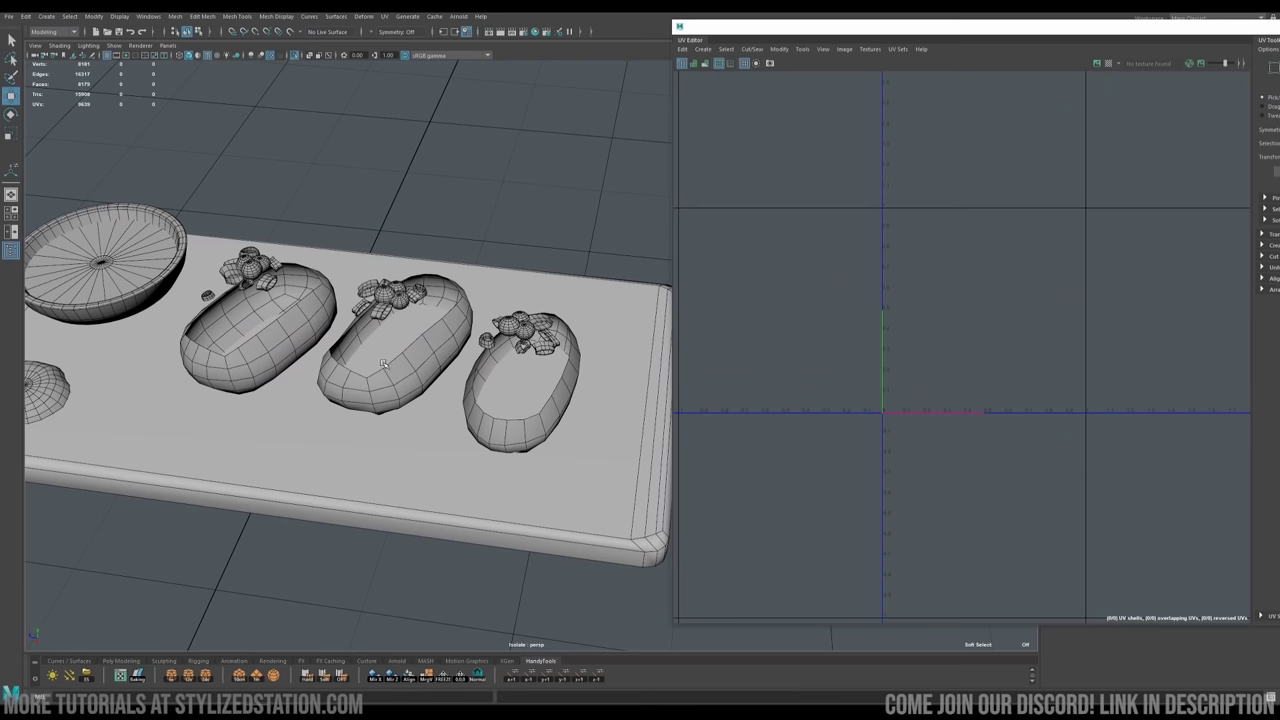
Show the hidden salmon slices again with the sushi board mesh selected
click(383, 364)
key(shift+h)
scroll(382, 370, down, 3)
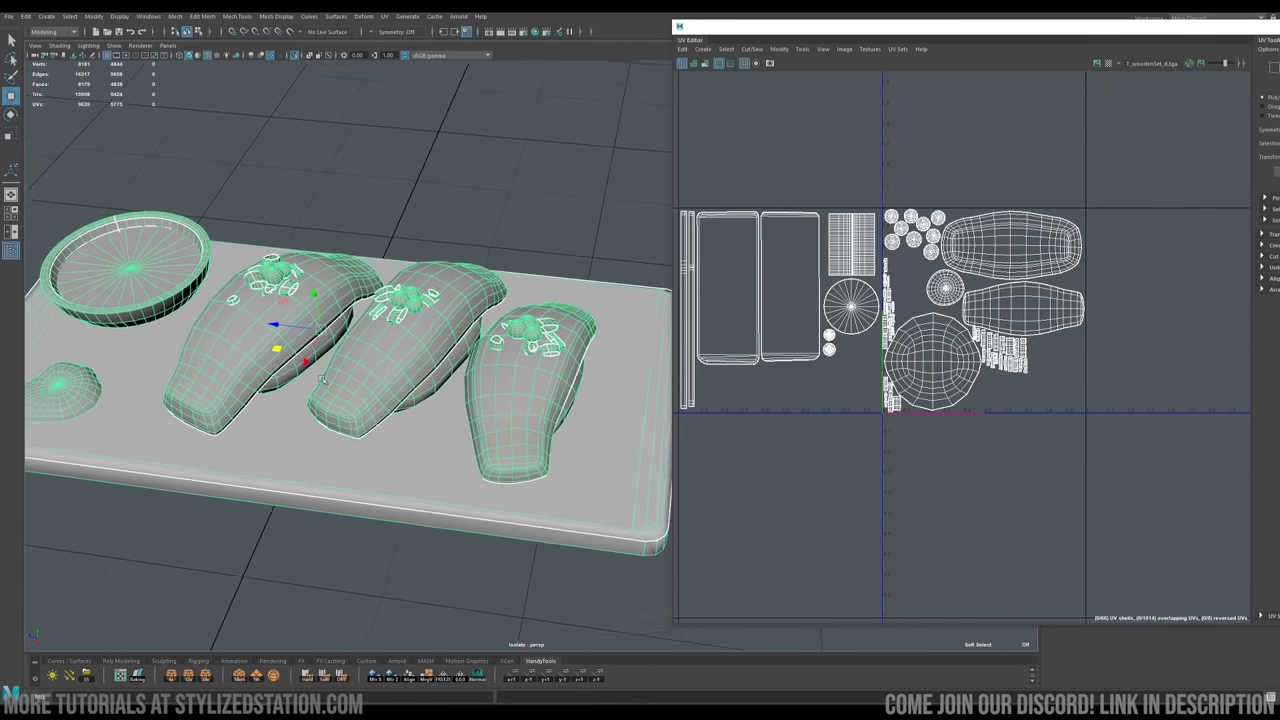
Move the three topping clusters off the salmon to beside the board, and spread the nigiri, bowl and wasabi apart
alt+middle_drag(382, 370, 440, 372)
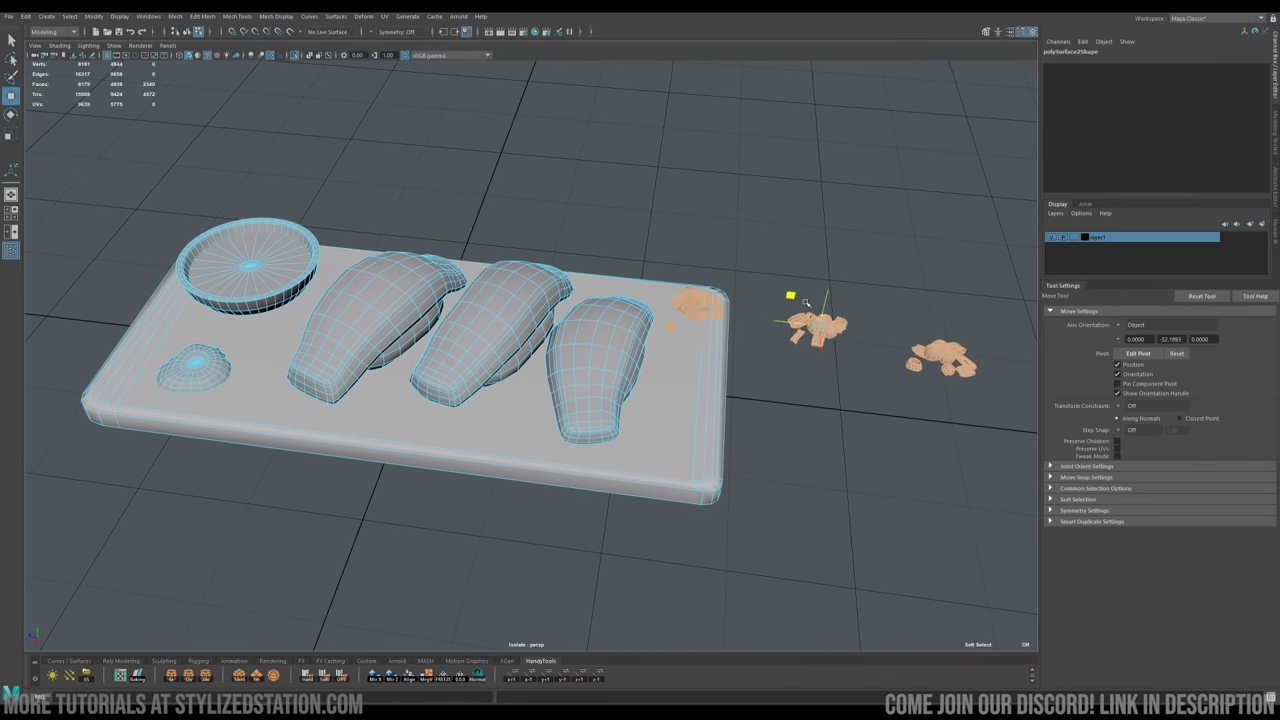
key(F8)
click(683, 243)
scroll(590, 315, down, 3)
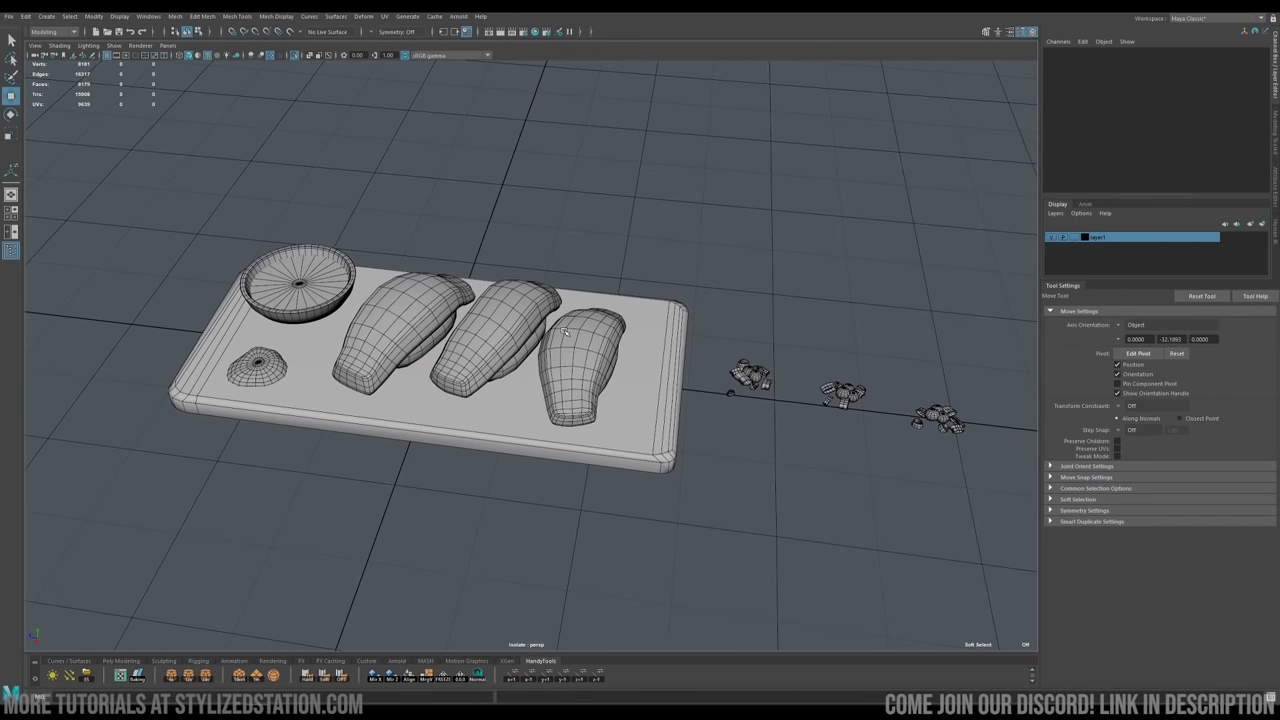
key(ctrl+shift+a)
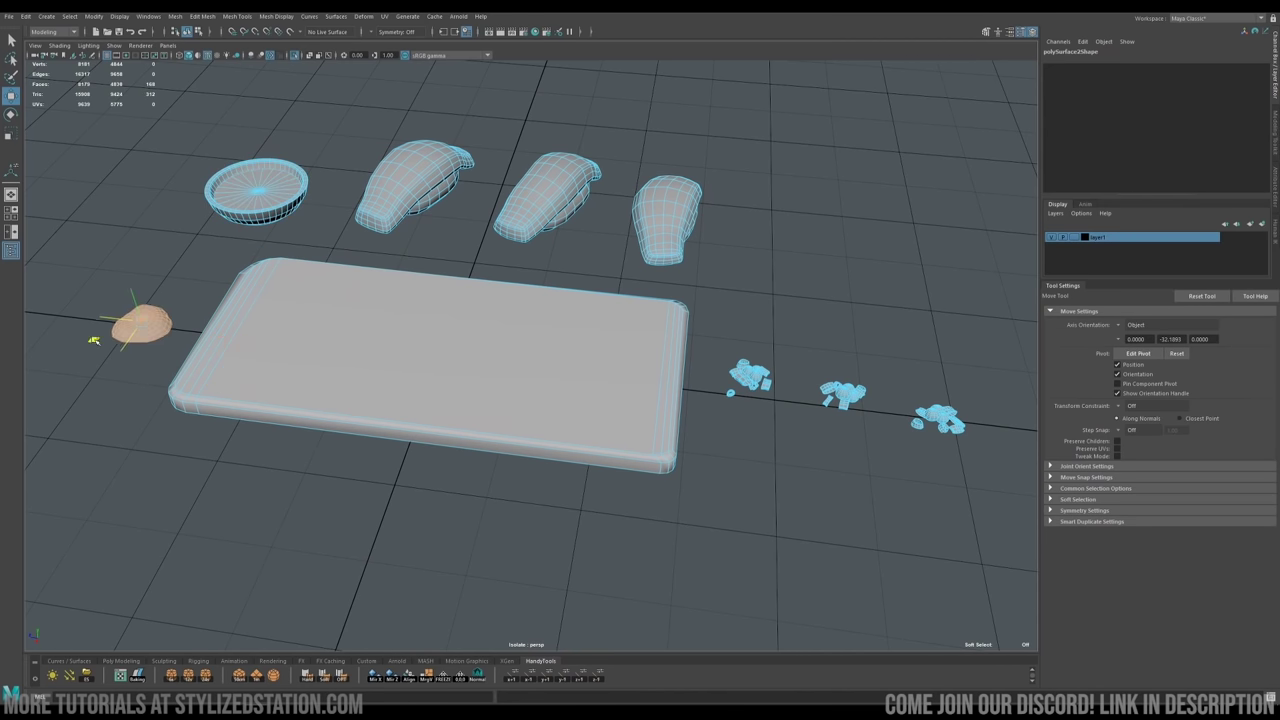
key(ctrl+shift+a)
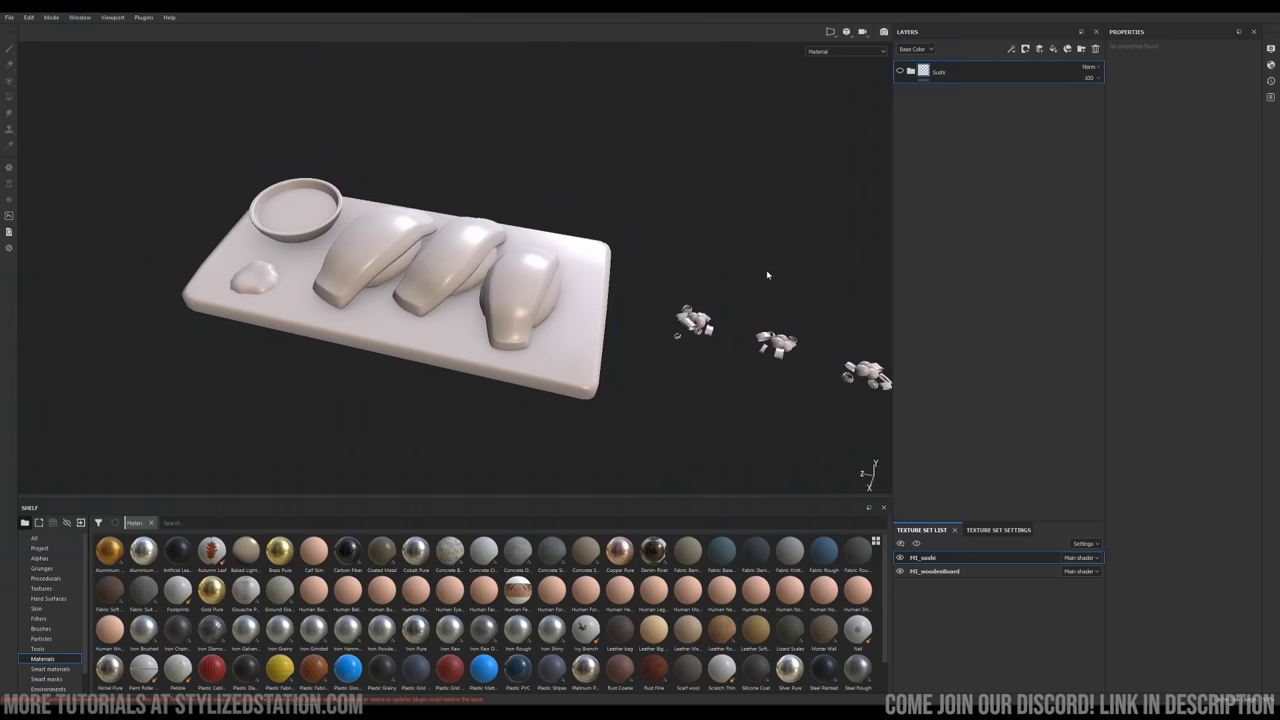
Switch to Substance Painter and review the sushi texture set's mesh map baking settings without starting a bake
click(983, 529)
scroll(1045, 653, down, 5)
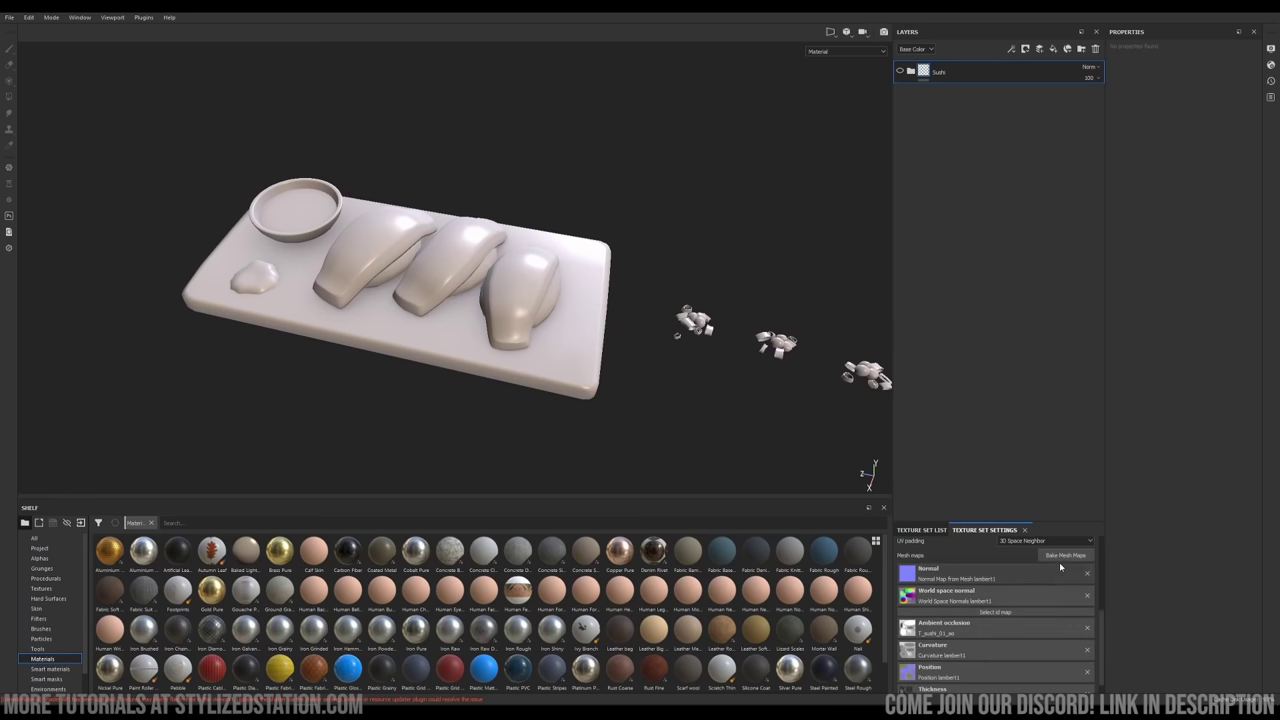
click(1057, 556)
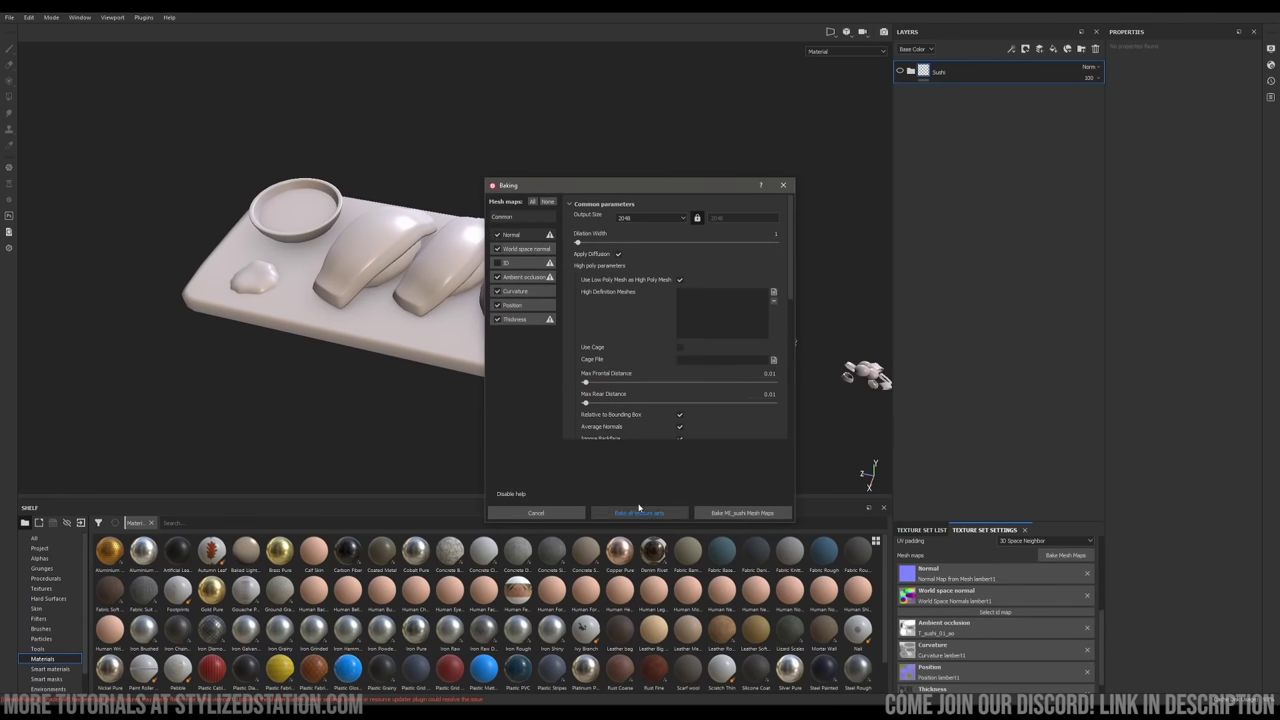
click(783, 185)
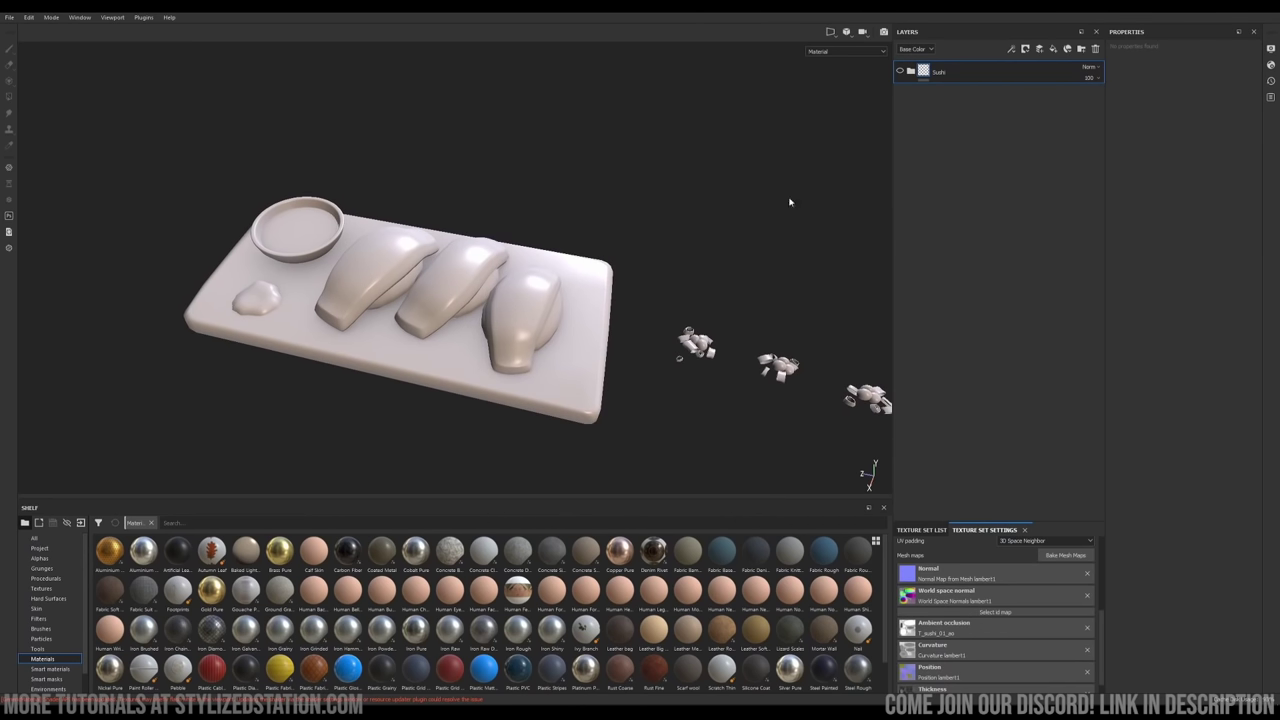
Return to the texture set list and browse the available environment maps in the display settings
click(924, 531)
click(1269, 61)
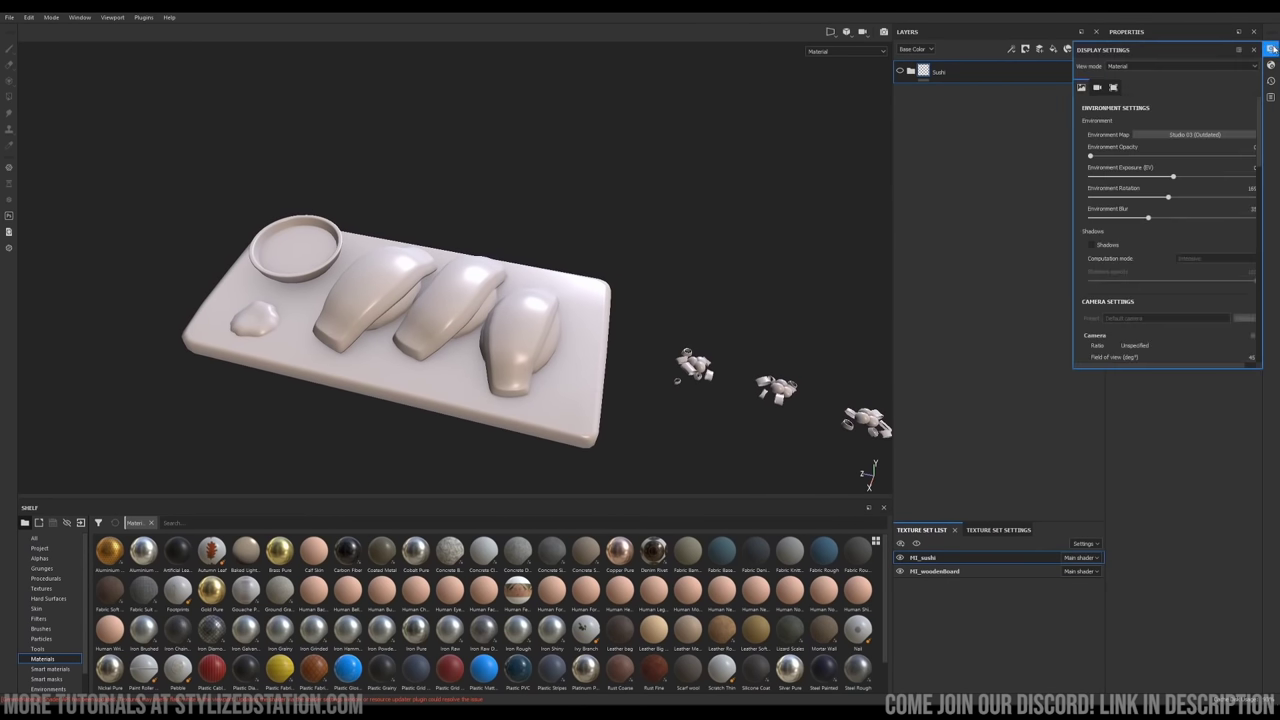
click(1183, 135)
scroll(1177, 180, down, 2)
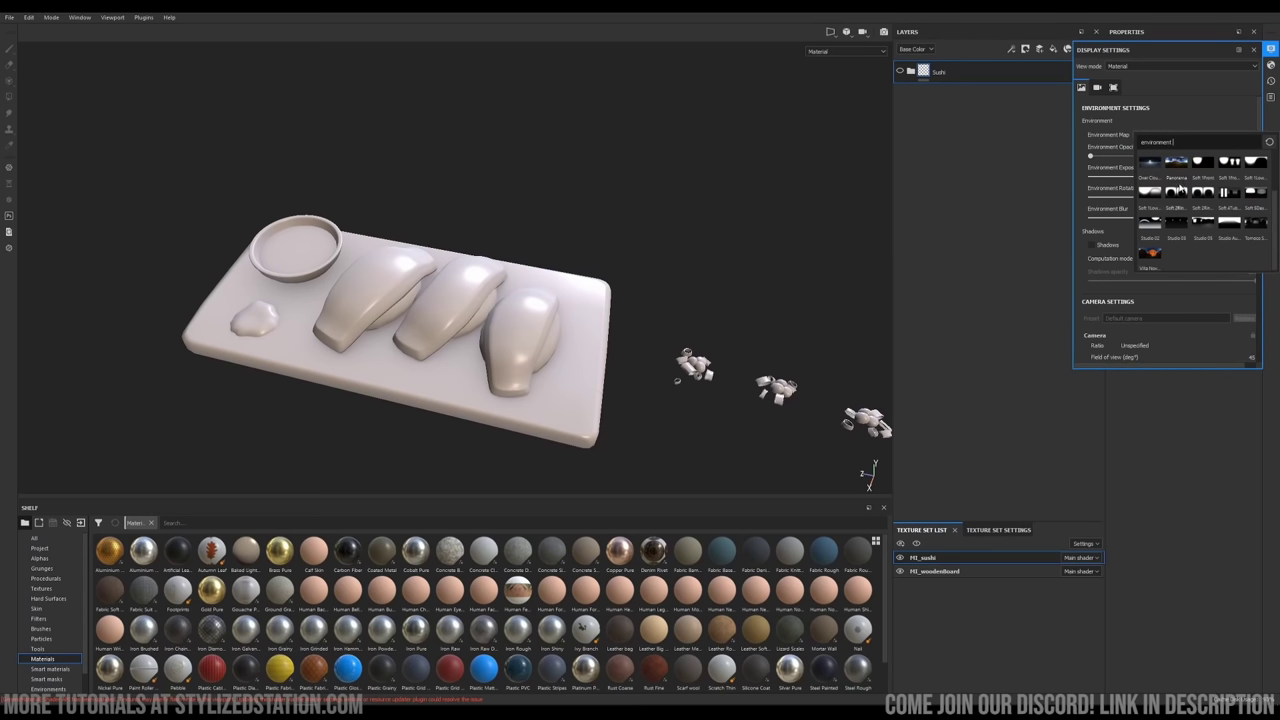
mouse_move(1176, 236)
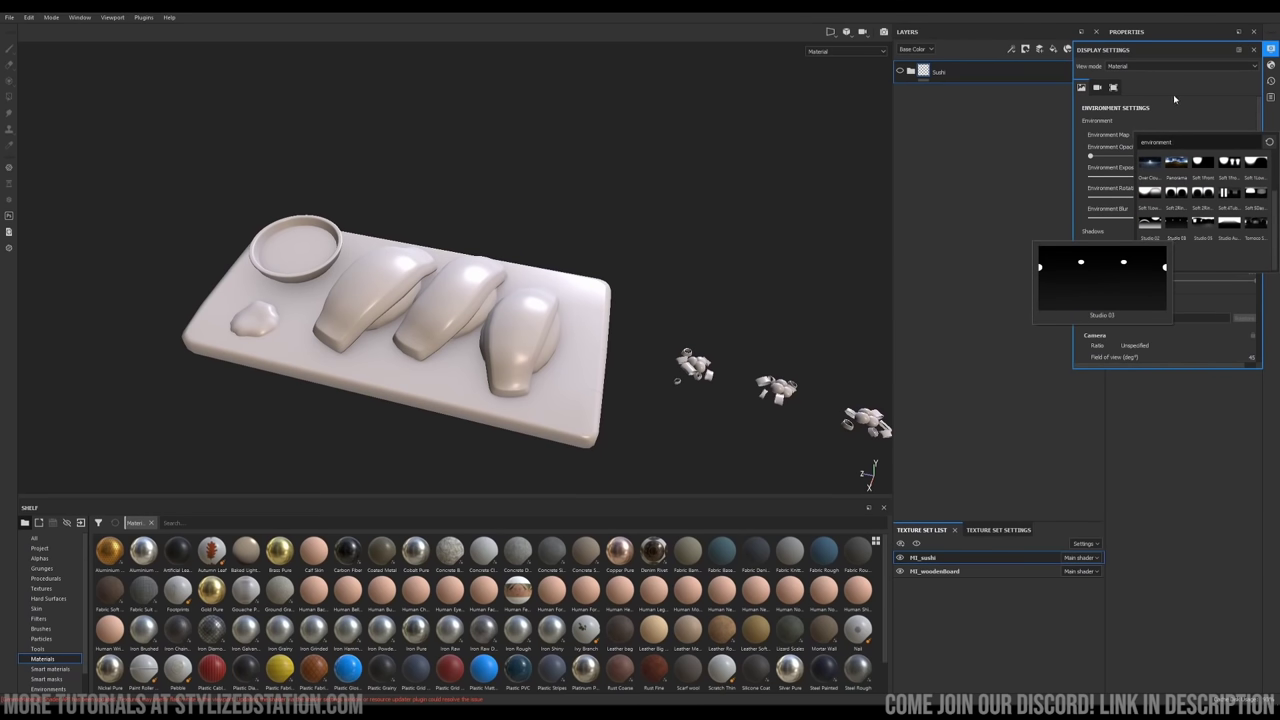
click(1264, 60)
Review the displacement and tessellation options in the shader settings and close them
click(1270, 65)
scroll(1208, 149, down, 4)
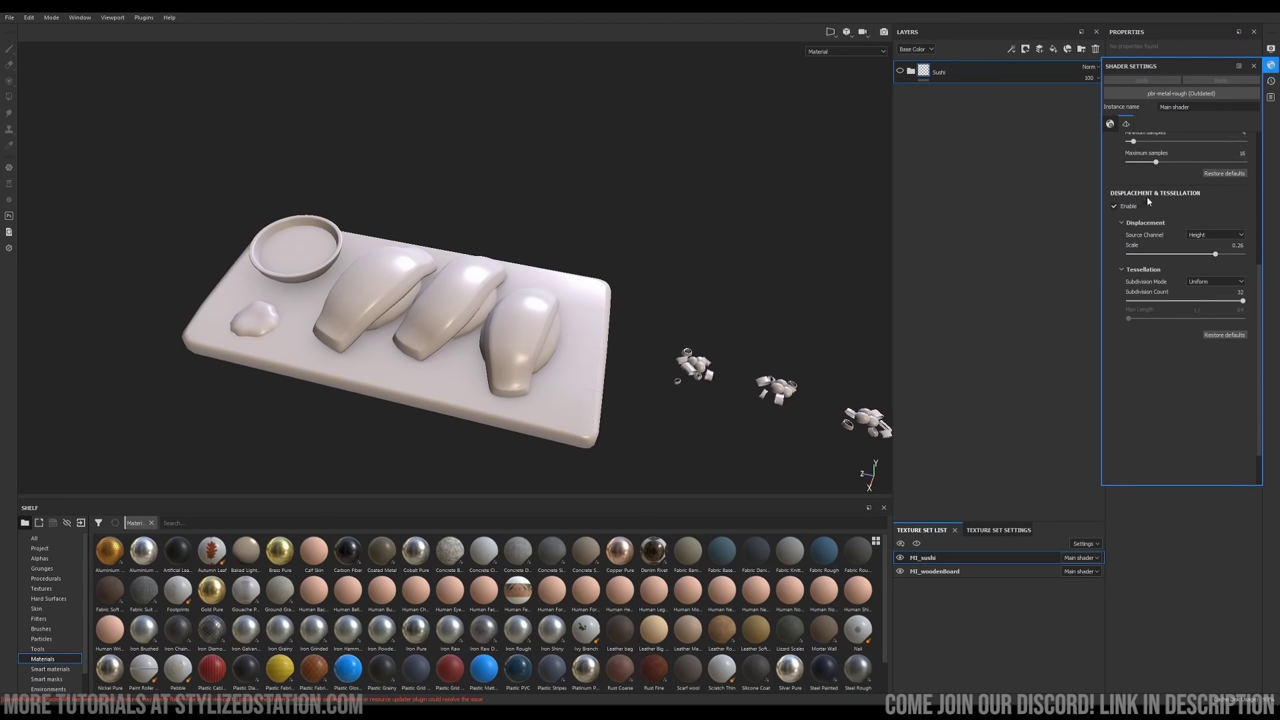
click(1203, 237)
click(1203, 239)
click(1253, 65)
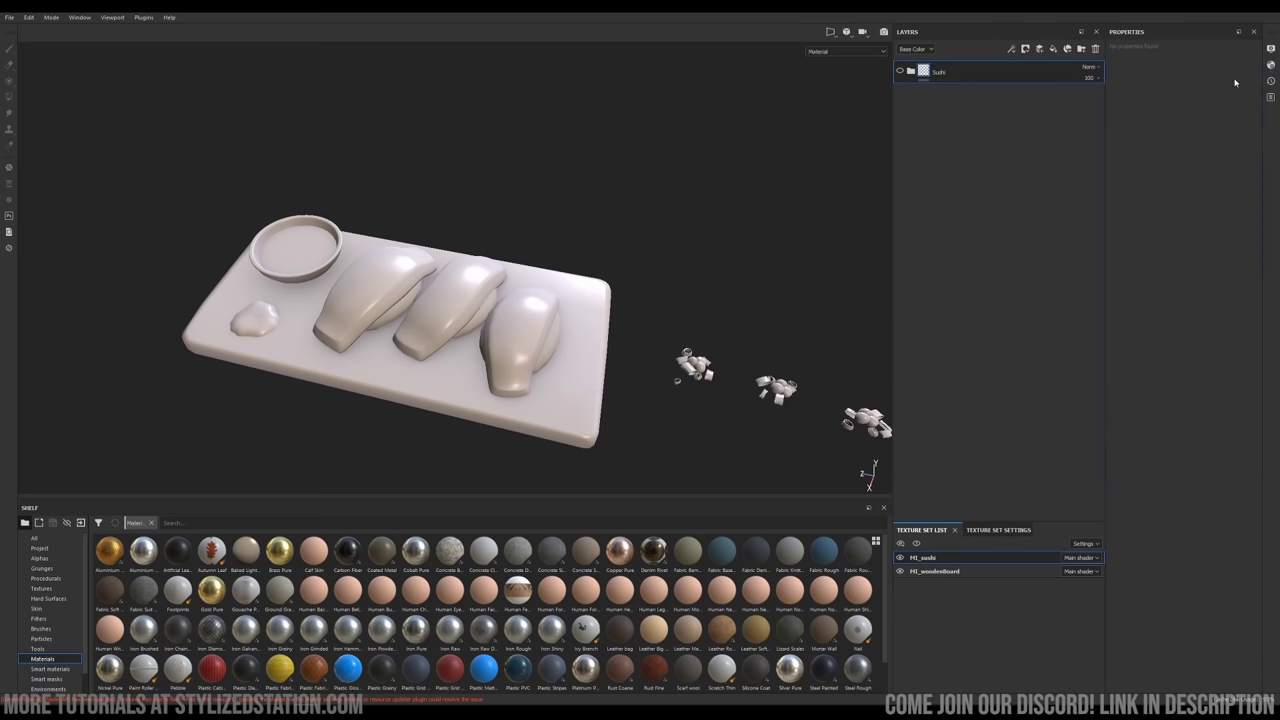
alt+drag(560, 293, 585, 320)
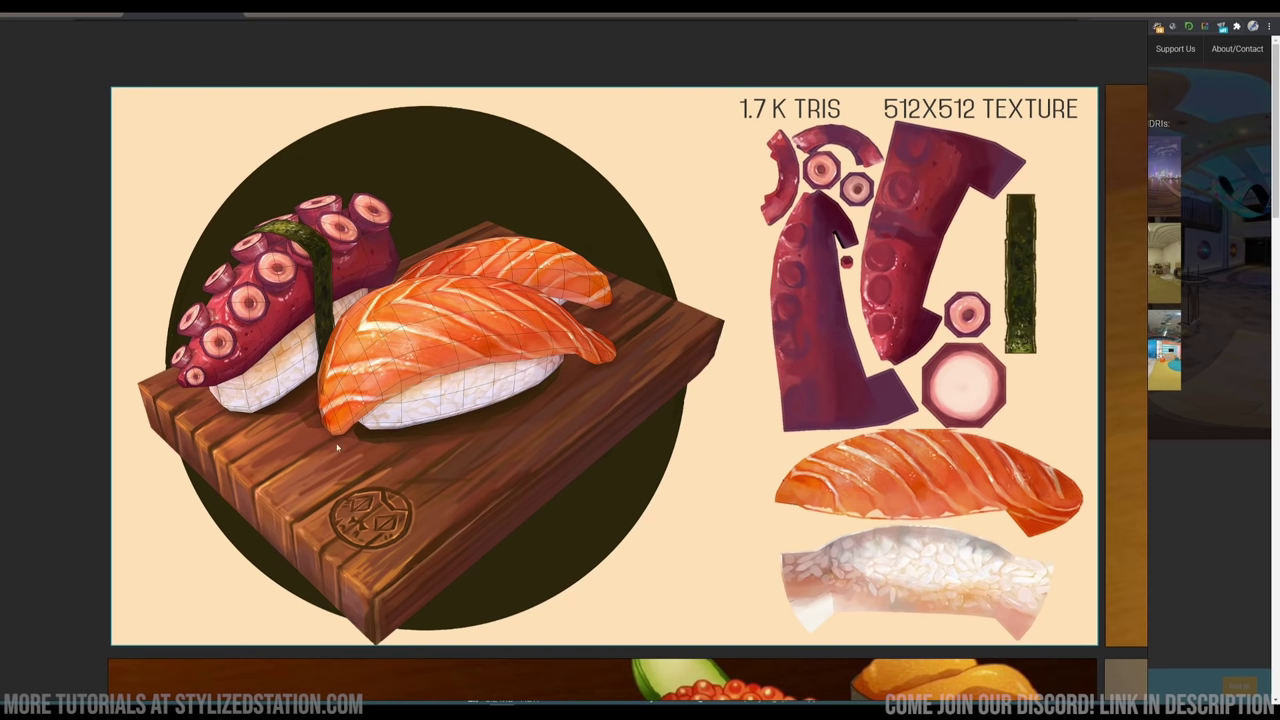
Switch to the reference board and examine the stylized nigiri painting and the salmon nigiri photos up close
scroll(531, 340, up, 2)
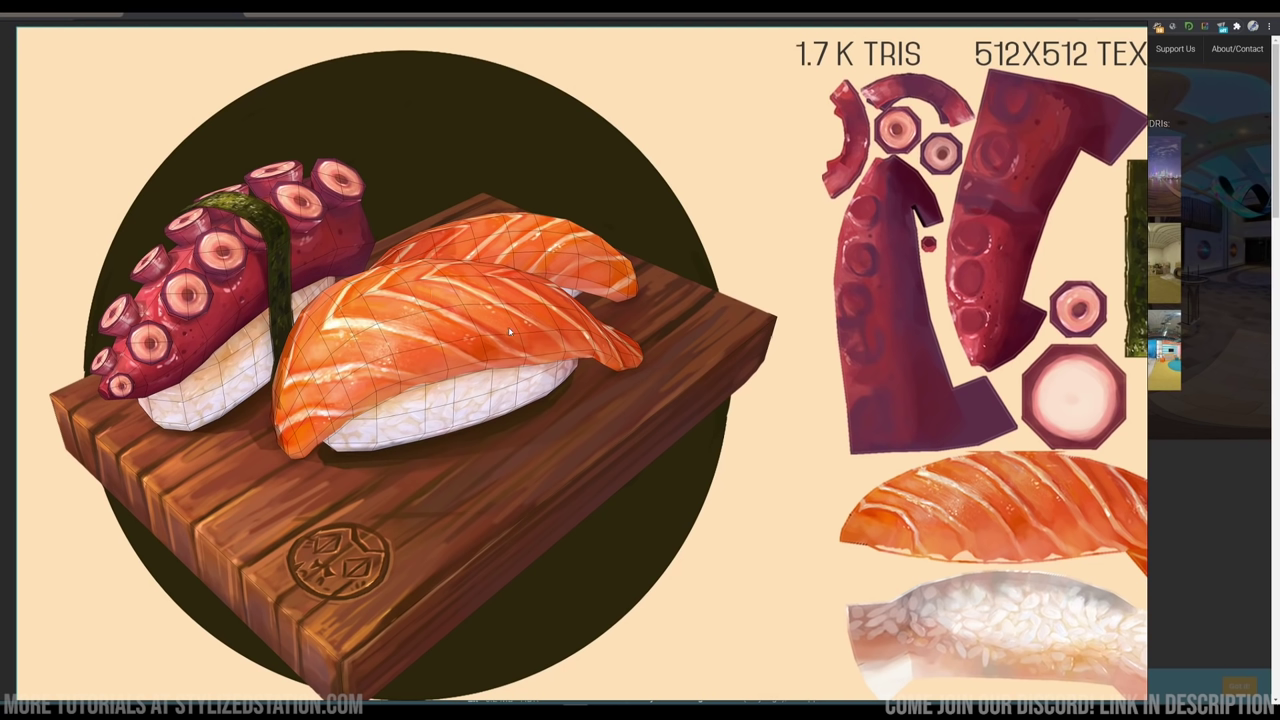
scroll(404, 357, down, 2)
mouse_move(404, 357)
middle_down()
mouse_move(545, 255)
mouse_move(973, 69)
middle_up()
middle_drag(425, 365, 931, 186)
middle_drag(400, 400, 911, 263)
scroll(386, 432, up, 4)
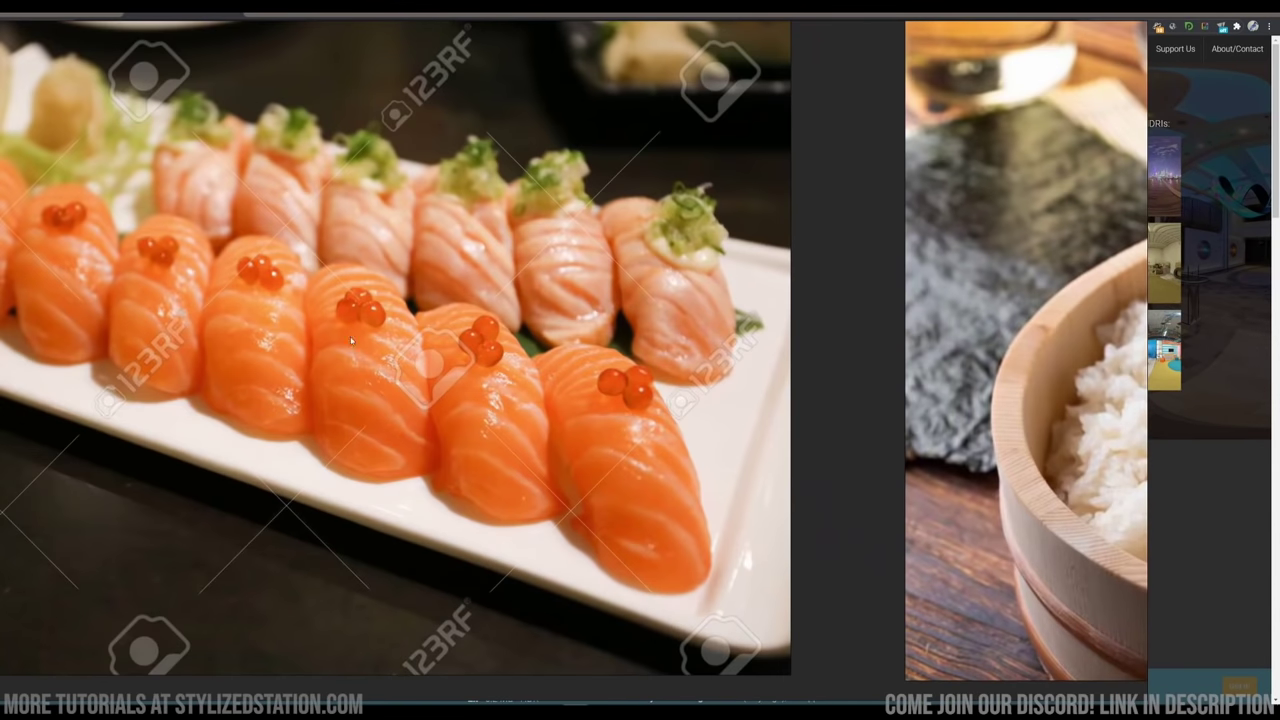
middle_drag(351, 340, 426, 557)
middle_drag(415, 177, 465, 479)
middle_drag(862, 230, 530, 346)
scroll(530, 346, up, 4)
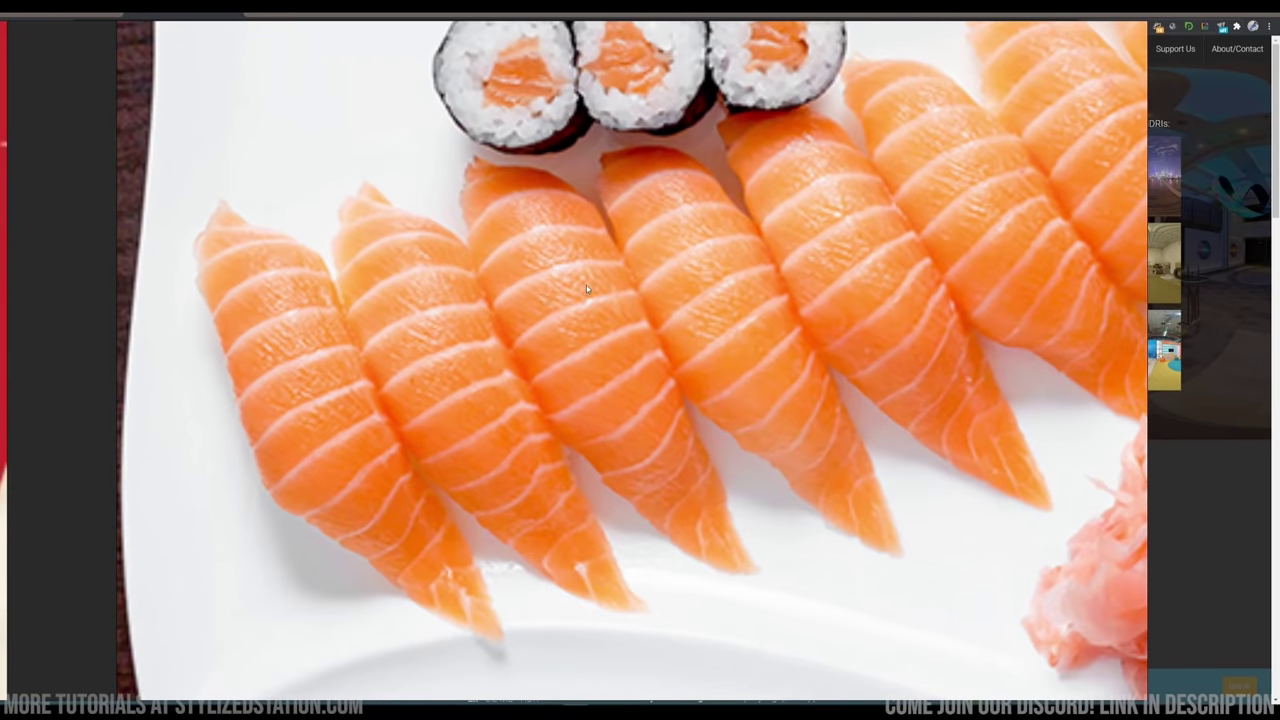
Return to the stylized nigiri painting and study the stripe pattern and color variation on its salmon
scroll(586, 285, down, 4)
middle_drag(1120, 171, 640, 317)
scroll(640, 317, down, 4)
middle_drag(1080, 260, 230, 426)
scroll(492, 283, right, 4)
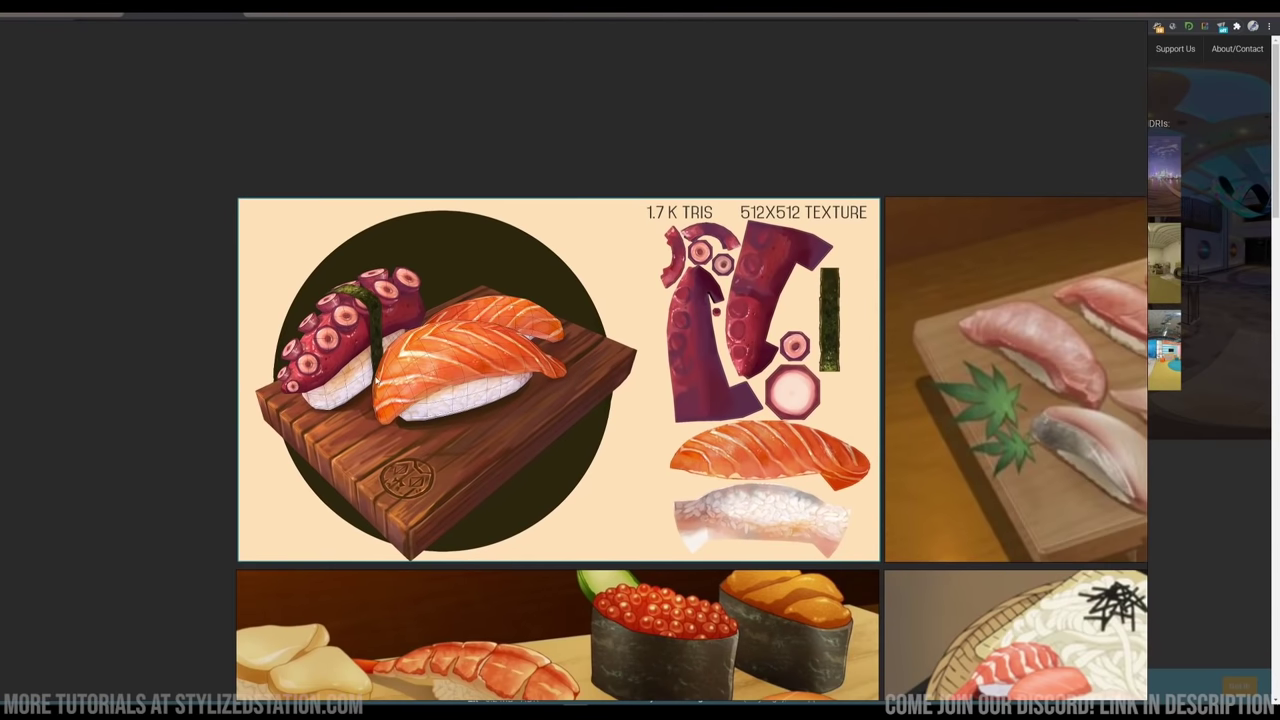
scroll(492, 283, up, 5)
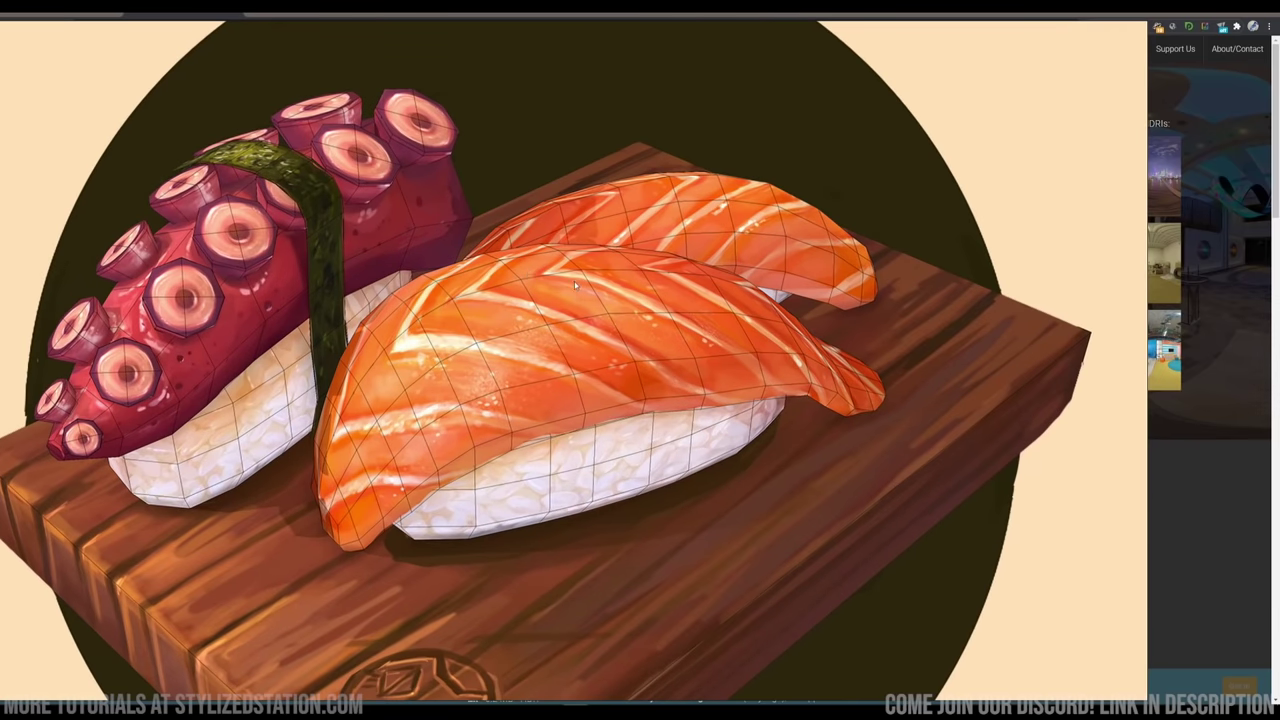
scroll(503, 312, down, 5)
scroll(337, 410, up, 4)
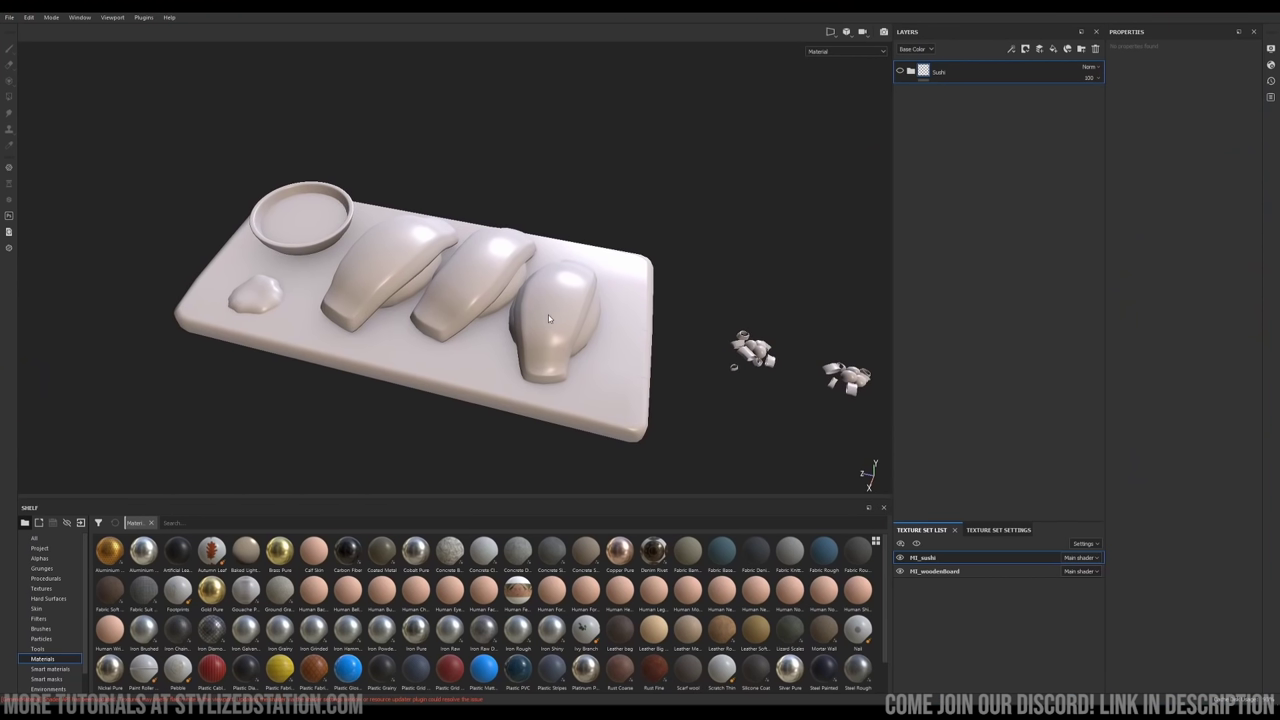
Create a Salmon folder above the Sushi folder in Substance Painter and place a new fill layer inside it
double_click(942, 72)
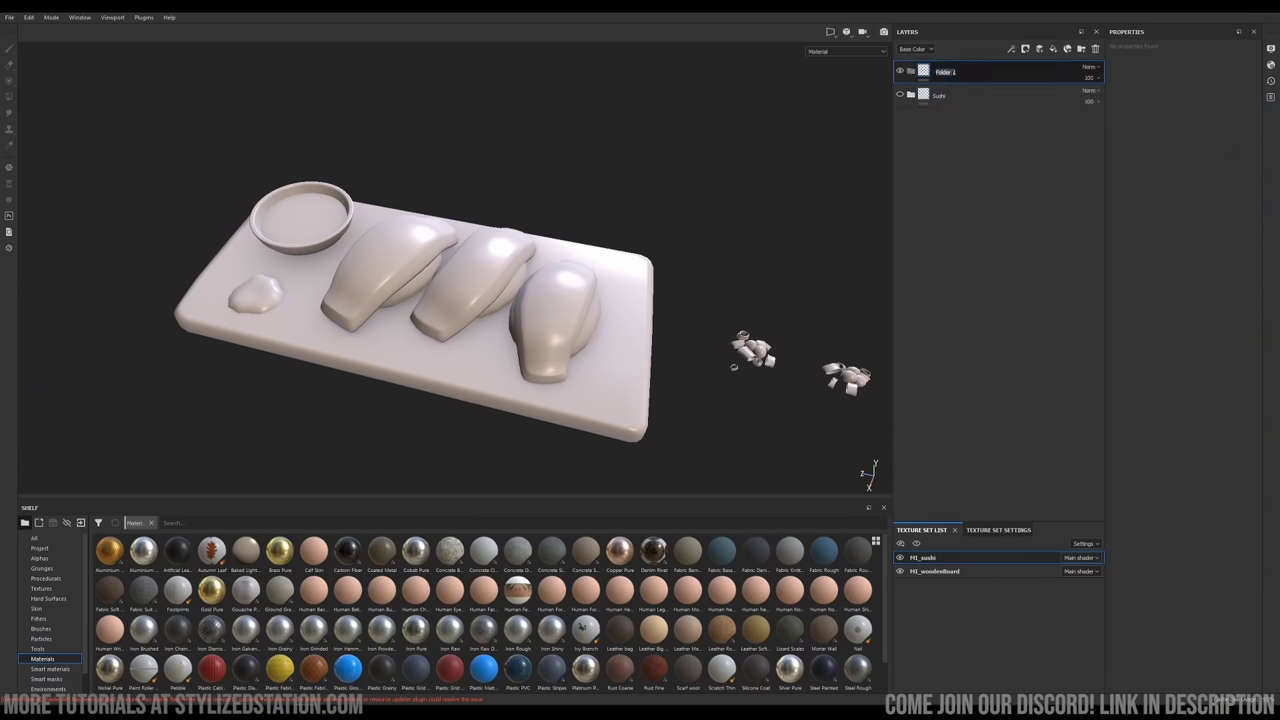
text(Salmon)
key(Return)
click(1053, 49)
drag(946, 74, 948, 98)
Limit the fill layer to color, height and rough, give it an orange base color with about 0.49 roughness, and name it base
click(1209, 211)
click(1237, 211)
click(1190, 281)
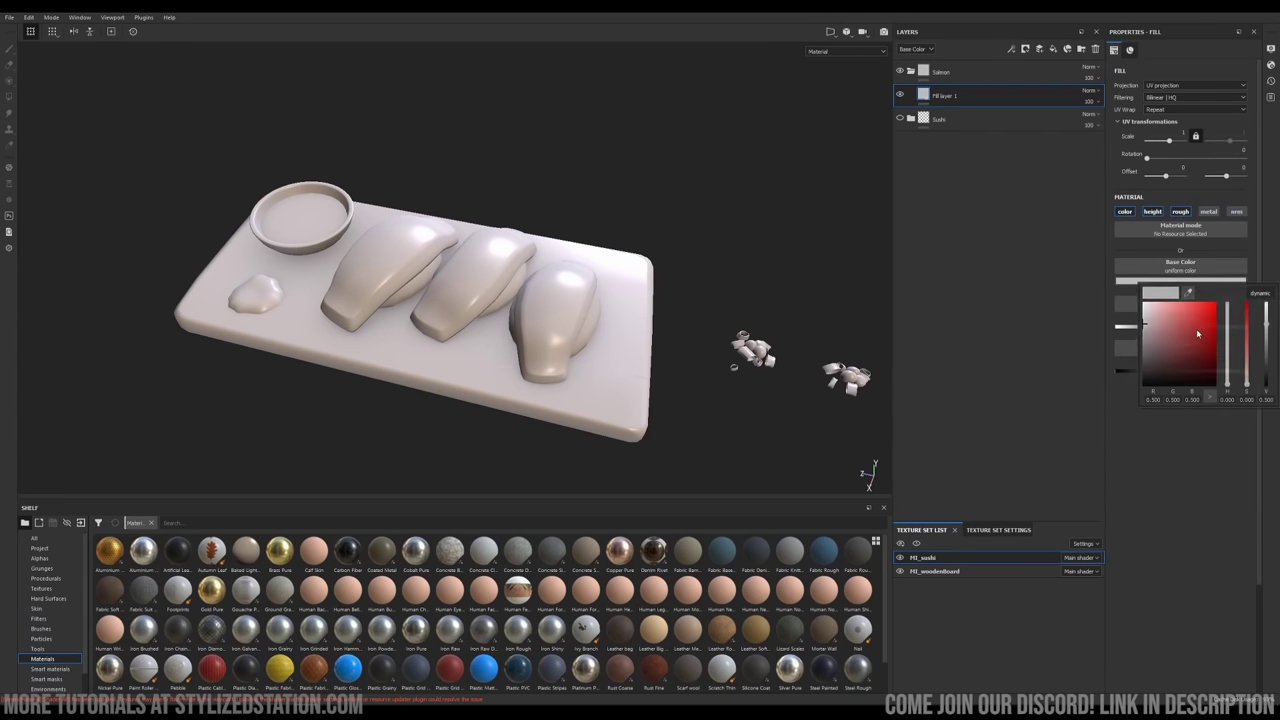
click(1247, 316)
drag(1227, 384, 1176, 373)
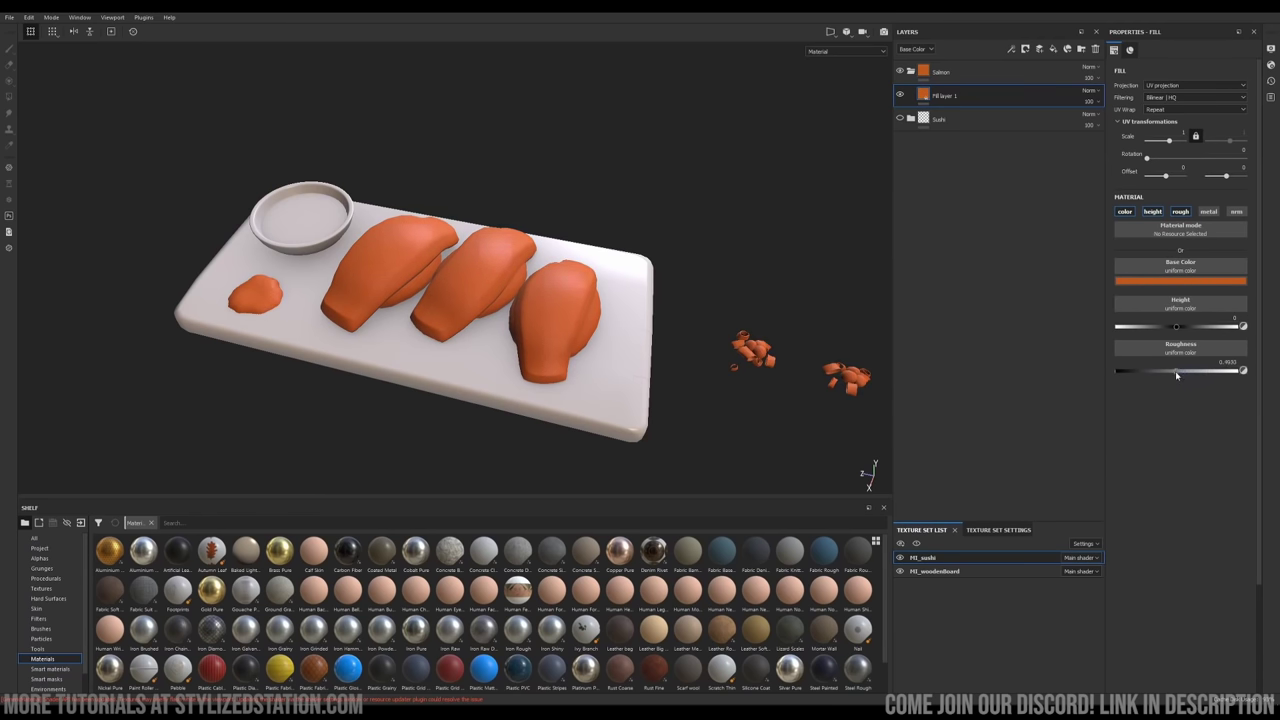
double_click(941, 96)
text(Sal)
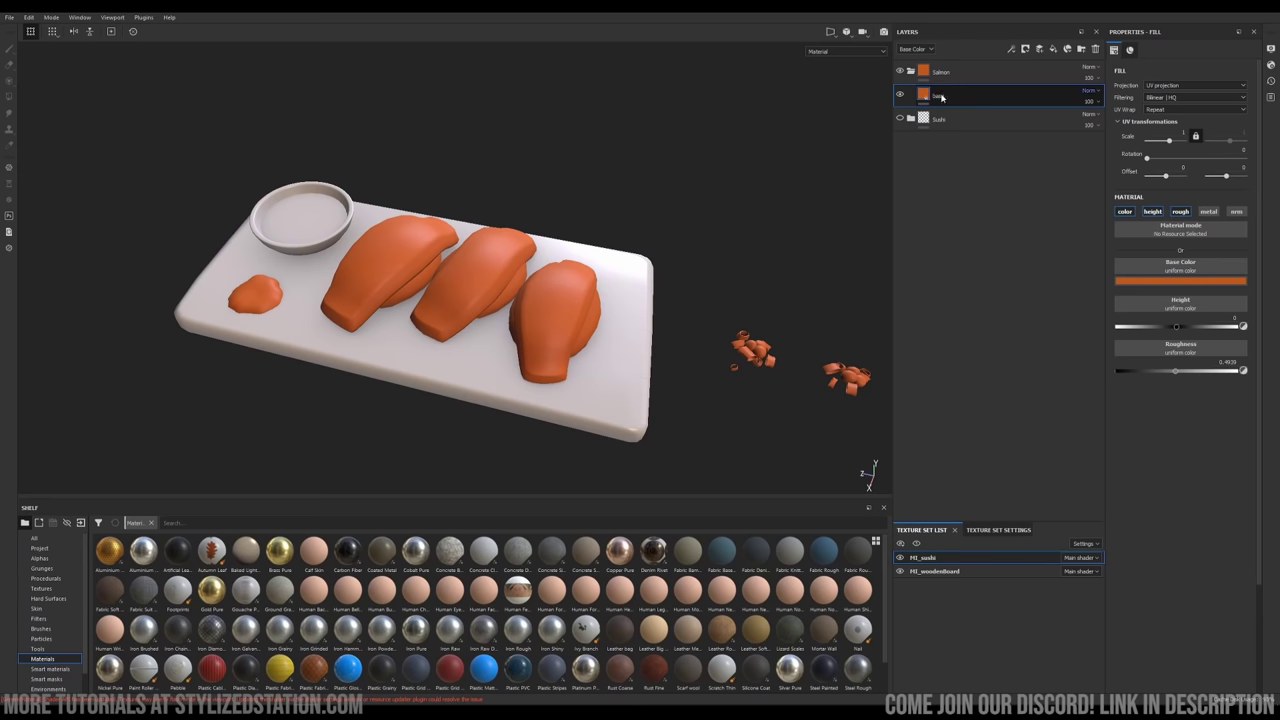
Add a black mask with a paint effect to the Salmon folder
right_click(968, 78)
click(981, 94)
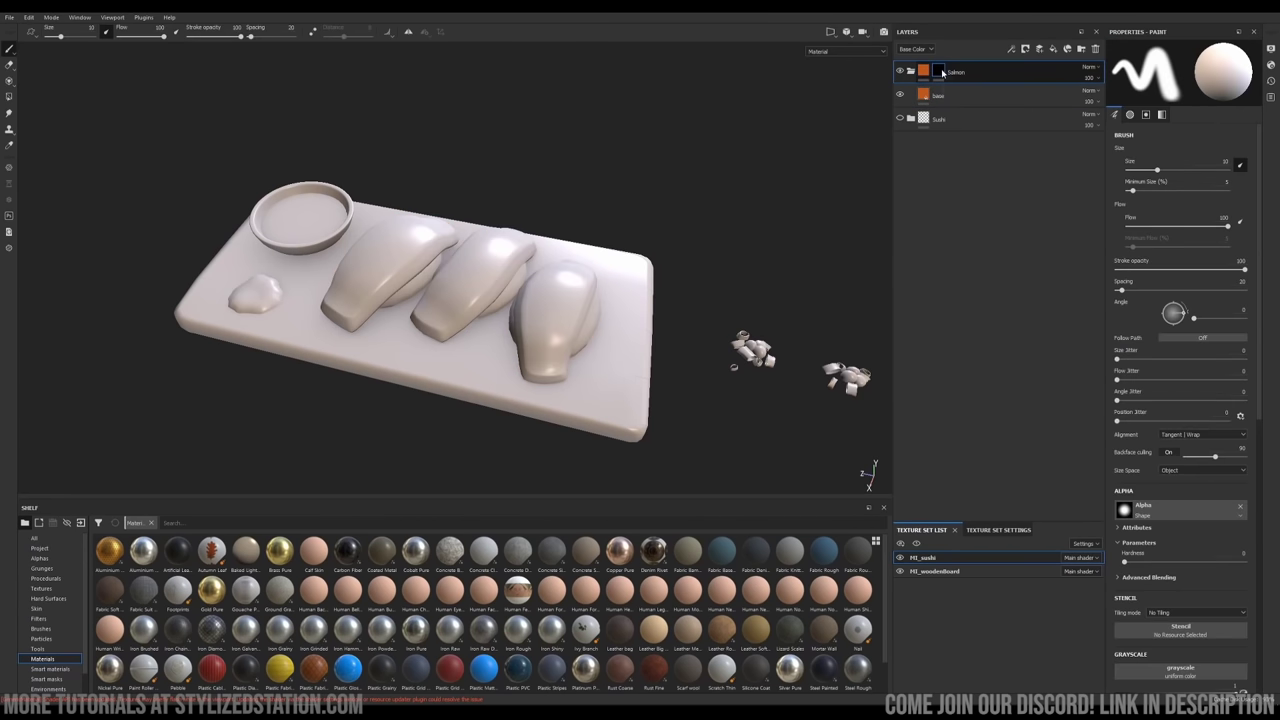
right_click(942, 71)
click(971, 280)
Fill only the salmon slices into the Salmon folder's mask with Polygon Fill and return to the Paint tool
click(9, 97)
mouse_move(425, 240)
alt+mouse_down()
mouse_move(500, 258)
mouse_move(474, 224)
alt+mouse_up()
click(63, 31)
click(468, 220)
alt+drag(490, 224, 465, 230)
click(9, 49)
Add a fill layer above base and name it color variation 01
click(945, 107)
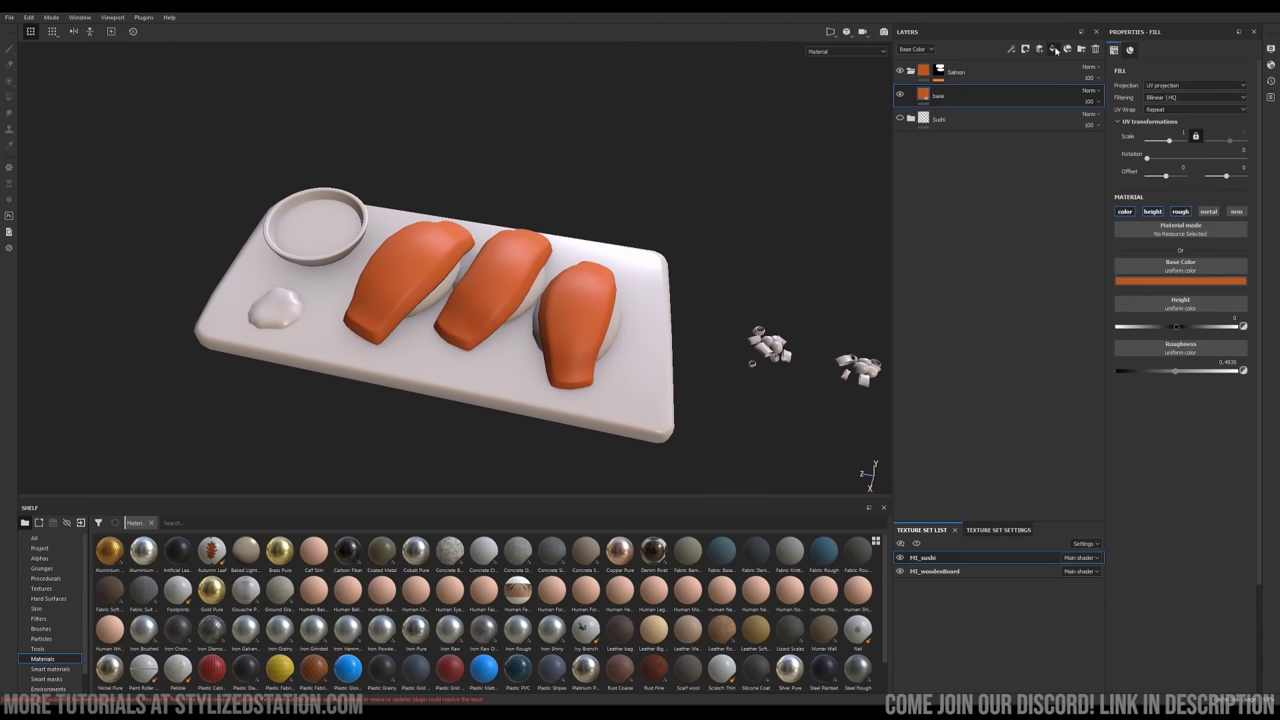
click(1055, 50)
double_click(942, 96)
text(color variation 01)
key(Return)
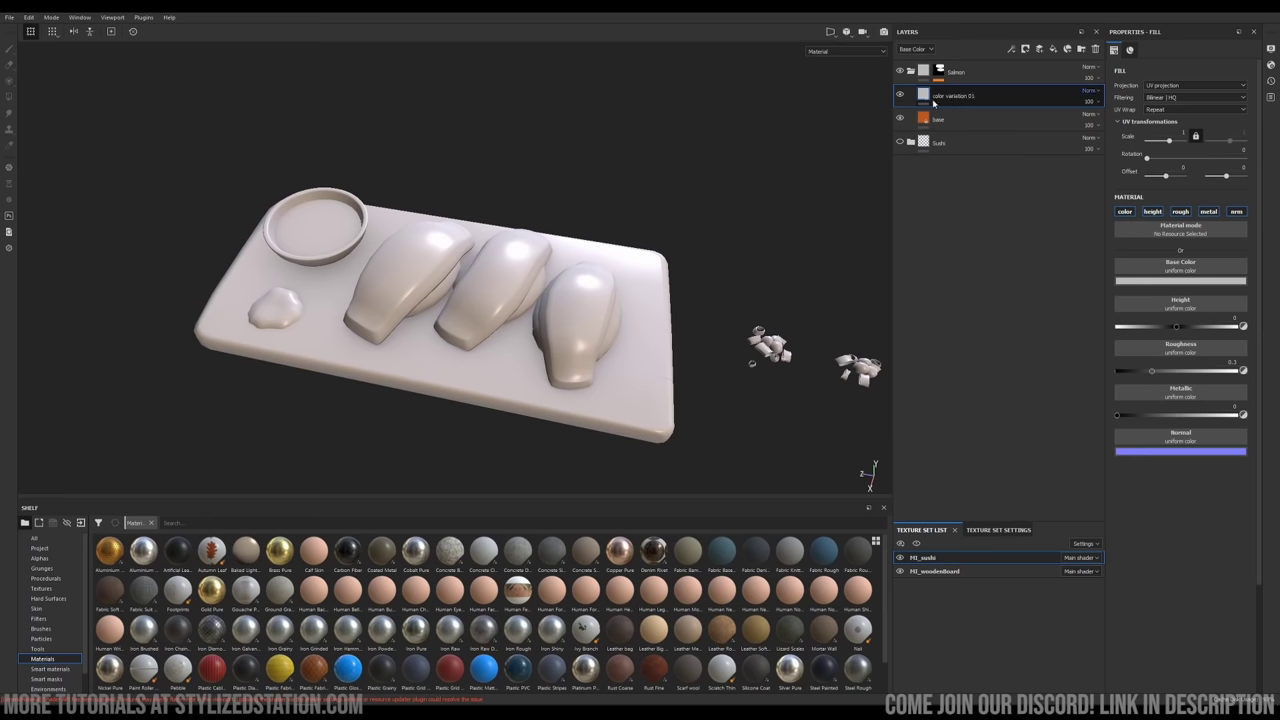
Give color variation 01 a blue base color and add a black mask to it
click(1150, 281)
click(1212, 350)
click(1193, 312)
alt+middle_drag(549, 282, 571, 270)
right_click(973, 93)
click(990, 109)
Add a fill effect to color variation 01's mask using the Fabric Diagonal procedural
right_click(940, 95)
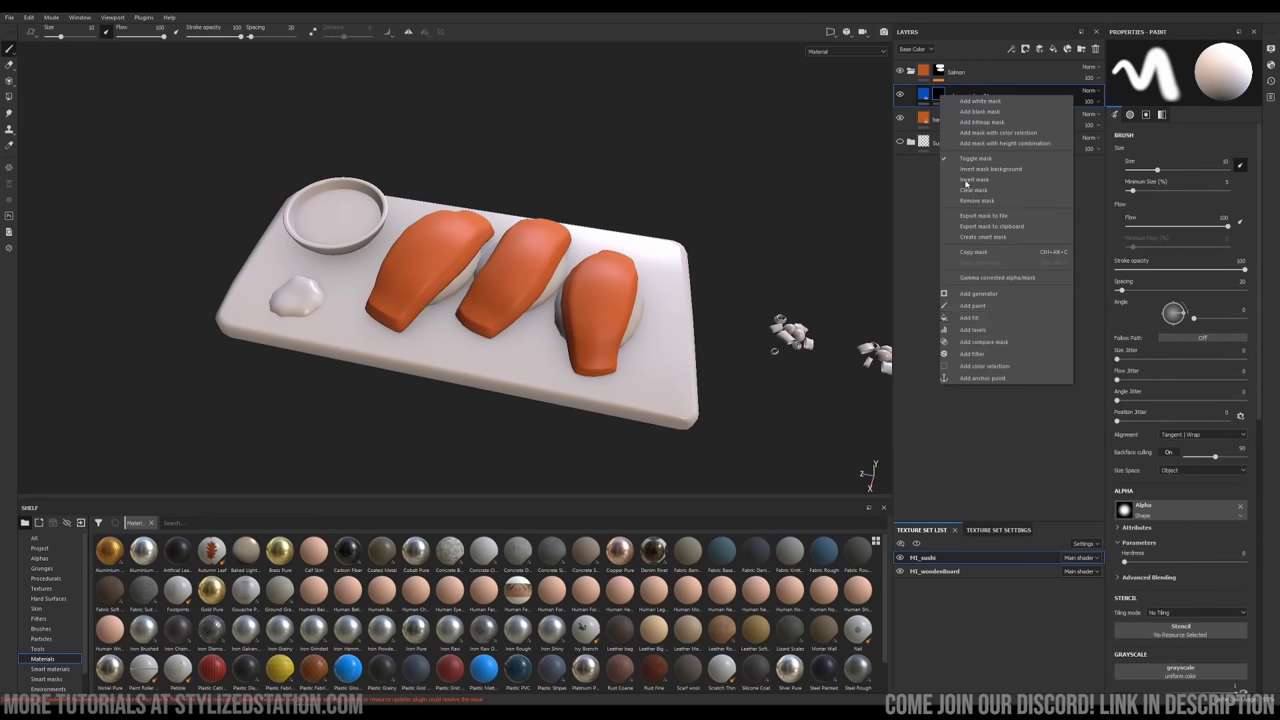
click(969, 317)
click(60, 578)
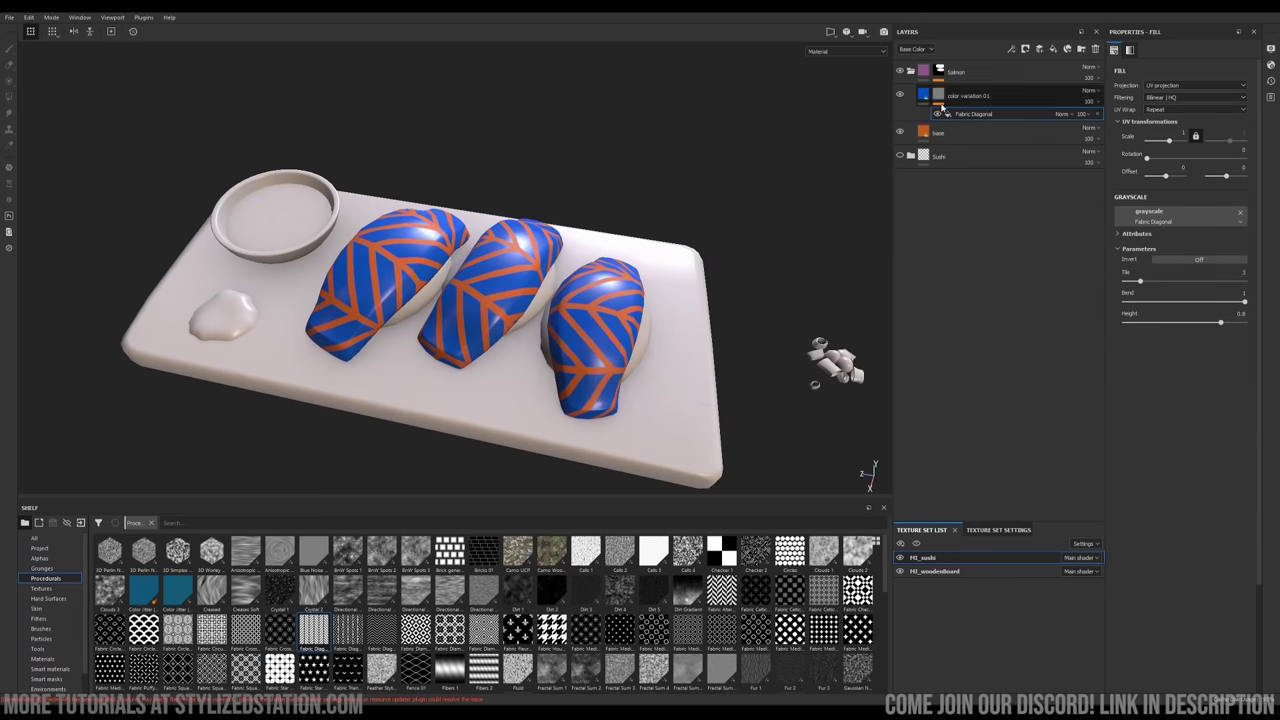
Try out the Tile and Bend parameters of the Fabric Diagonal fill
click(1180, 281)
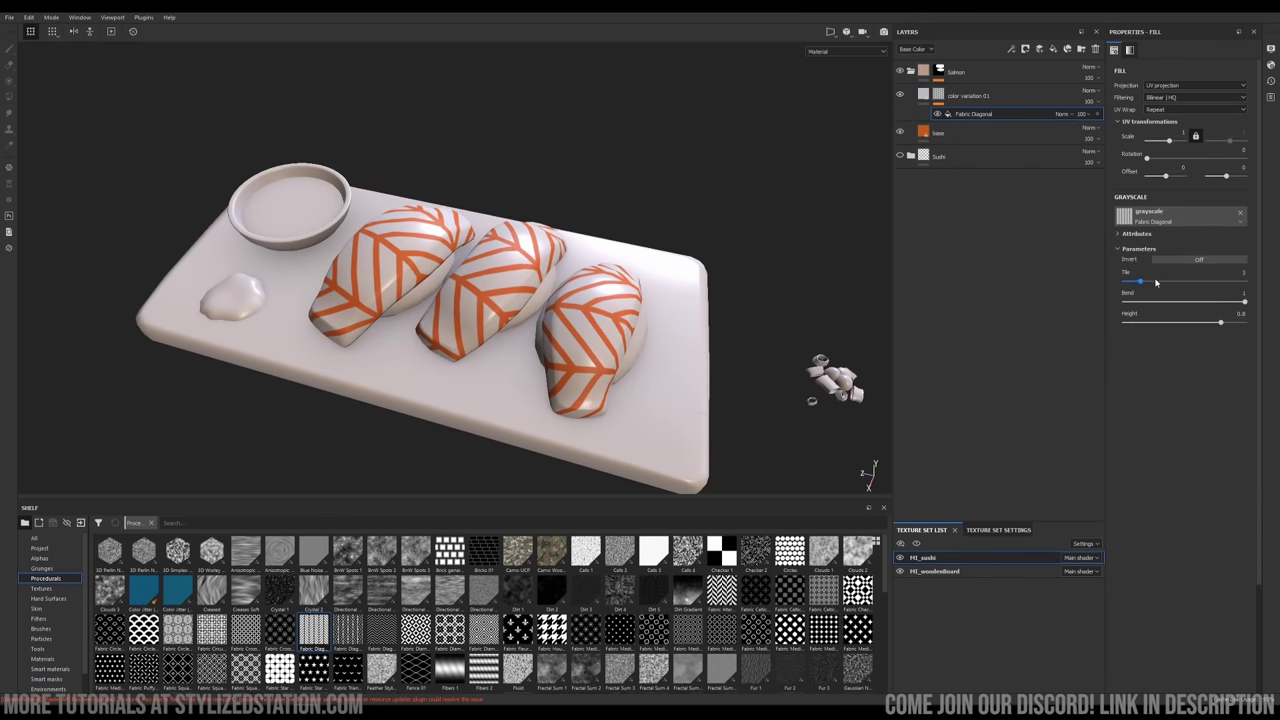
mouse_move(1215, 301)
mouse_down()
mouse_move(1160, 301)
mouse_move(1215, 301)
mouse_up()
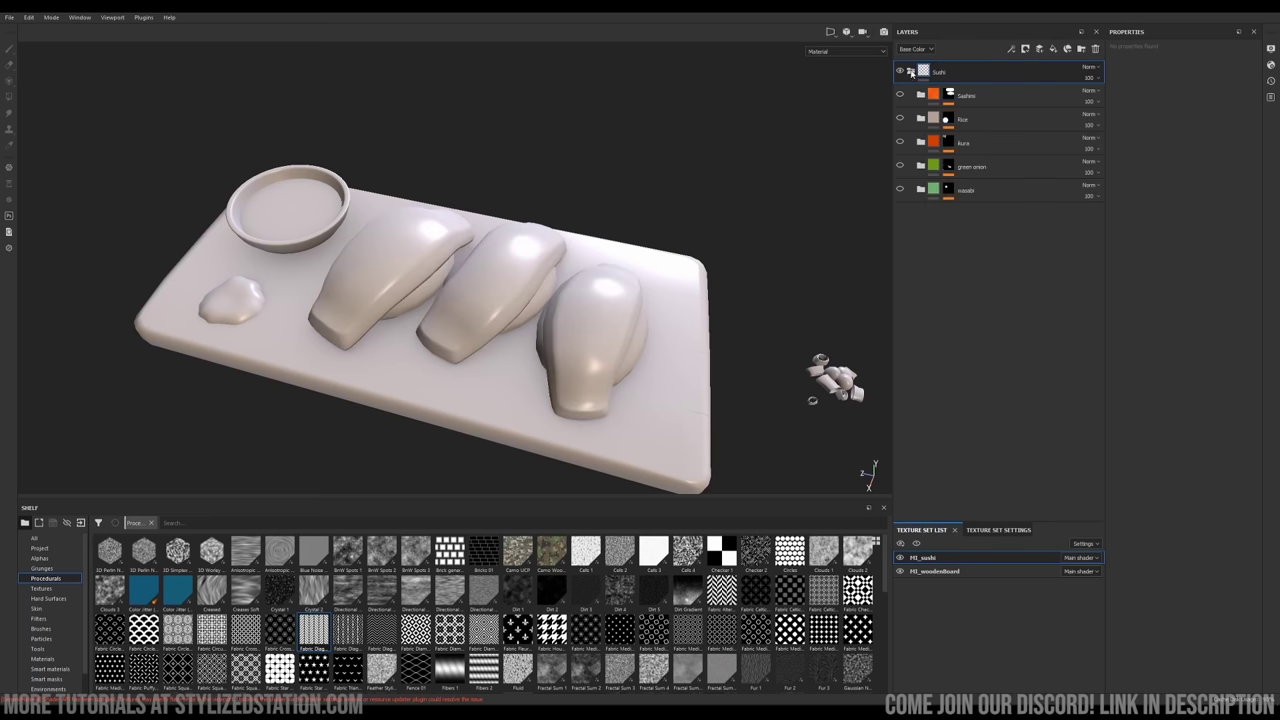
Show and expand the Sashimi folder in the Sushi group, hide every layer in it except base, and select base
click(900, 95)
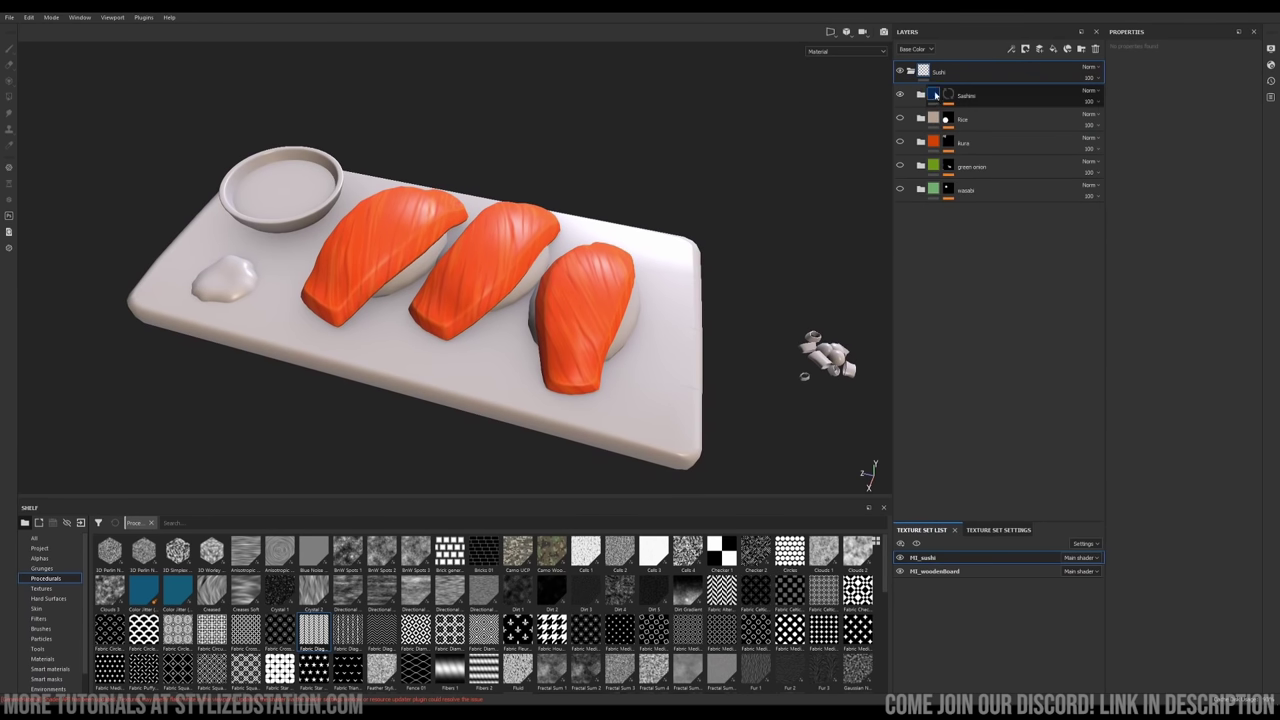
click(920, 95)
click(900, 284)
click(900, 260)
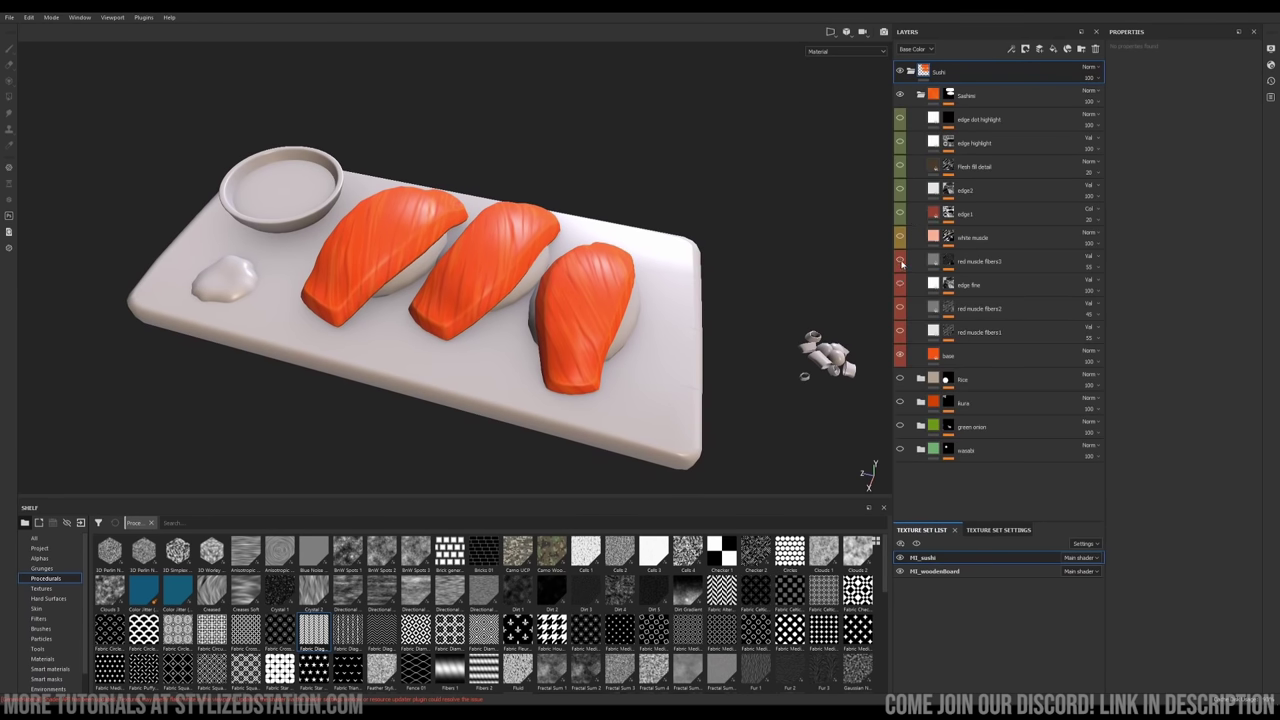
alt+middle_drag(673, 294, 669, 278)
scroll(589, 291, up, 2)
alt+drag(589, 291, 565, 281)
click(960, 355)
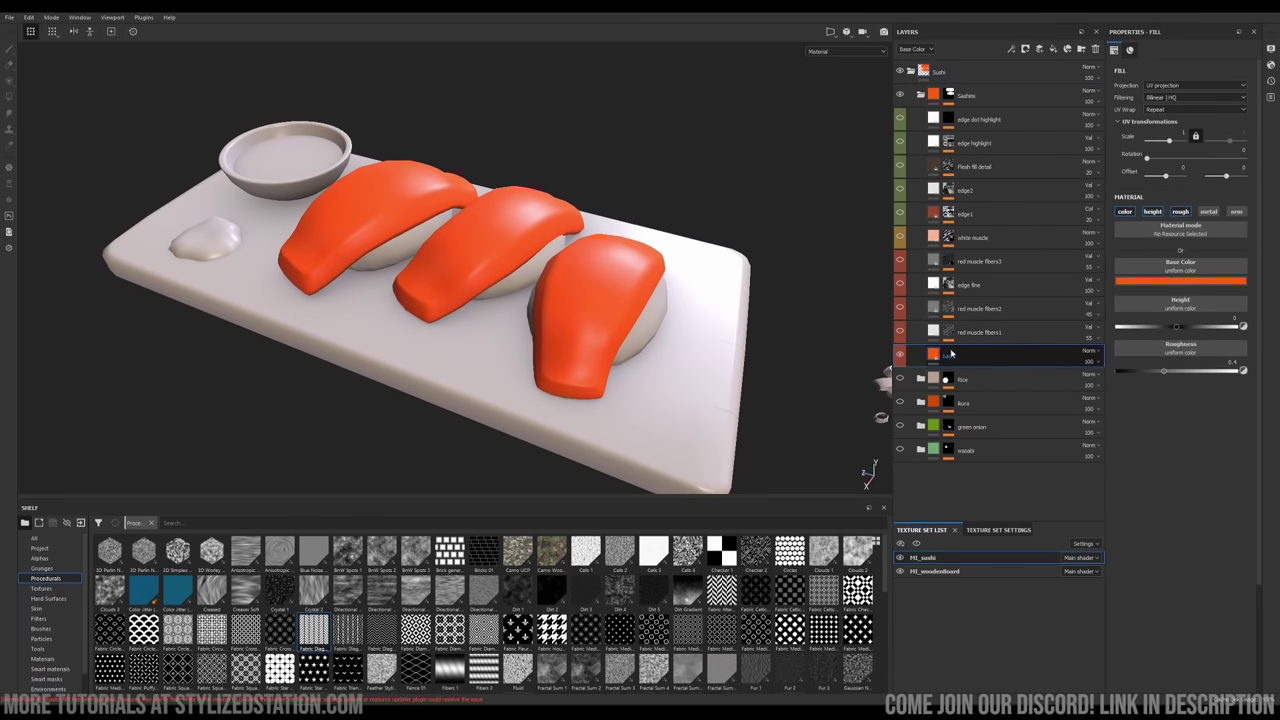
Show red muscle fibers1 and examine the Anisotropic Noise fill in its mask, including the noise parameters
click(945, 334)
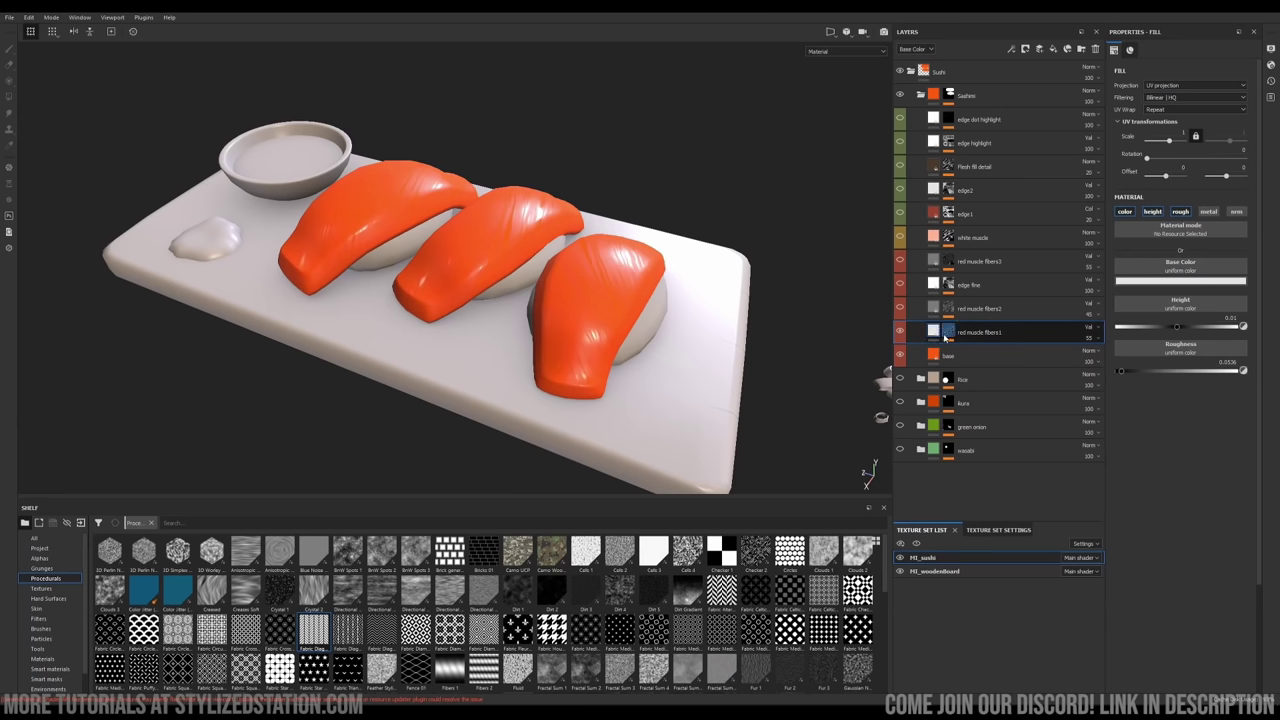
click(950, 334)
click(982, 365)
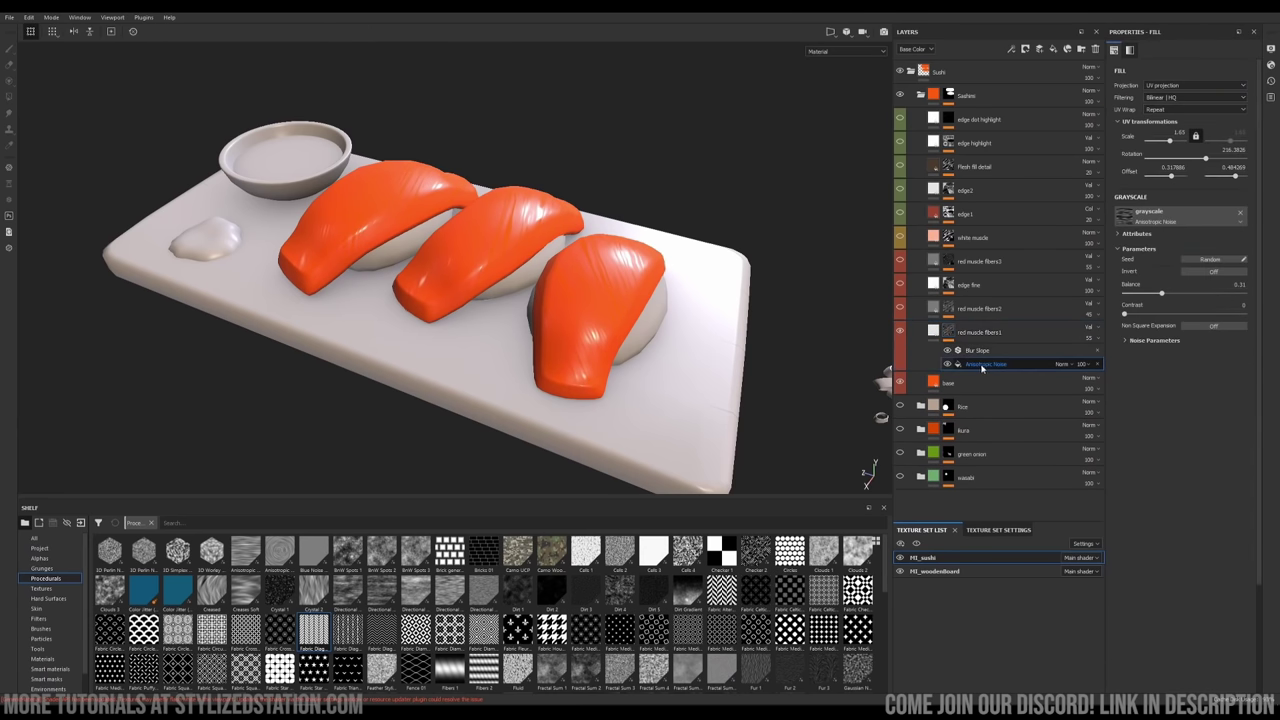
alt+middle_drag(673, 330, 652, 328)
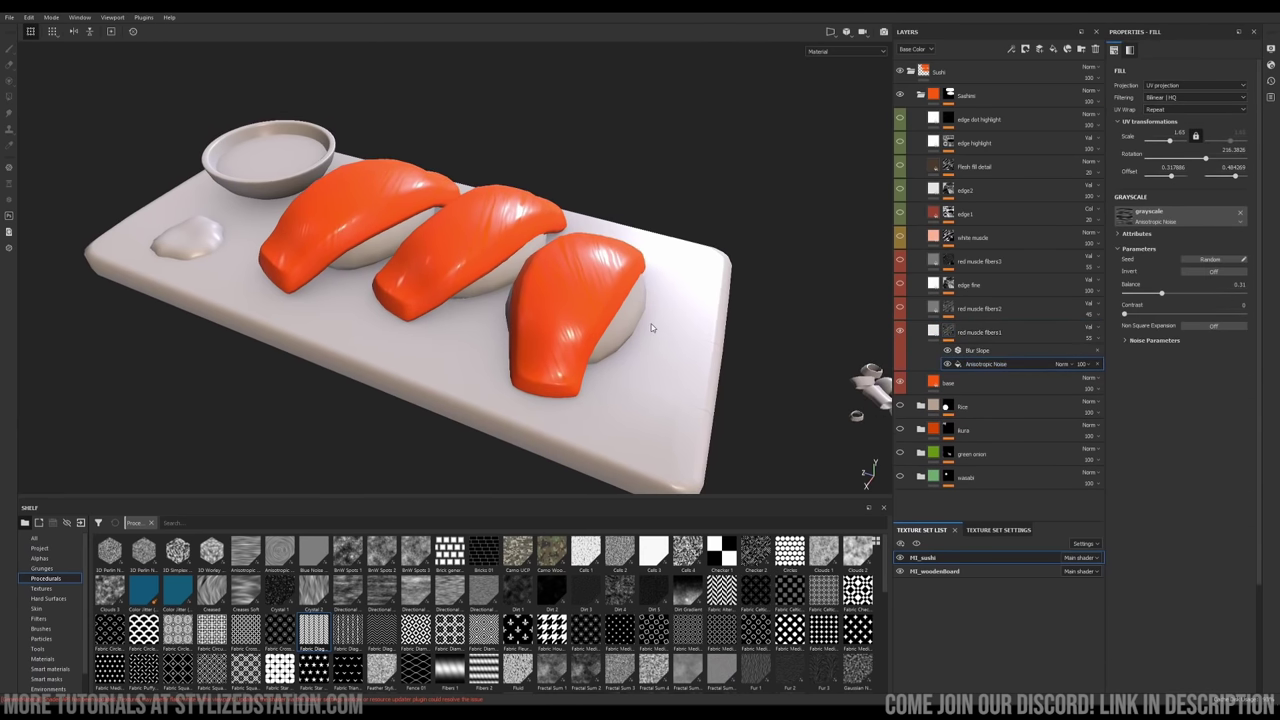
mouse_move(244, 549)
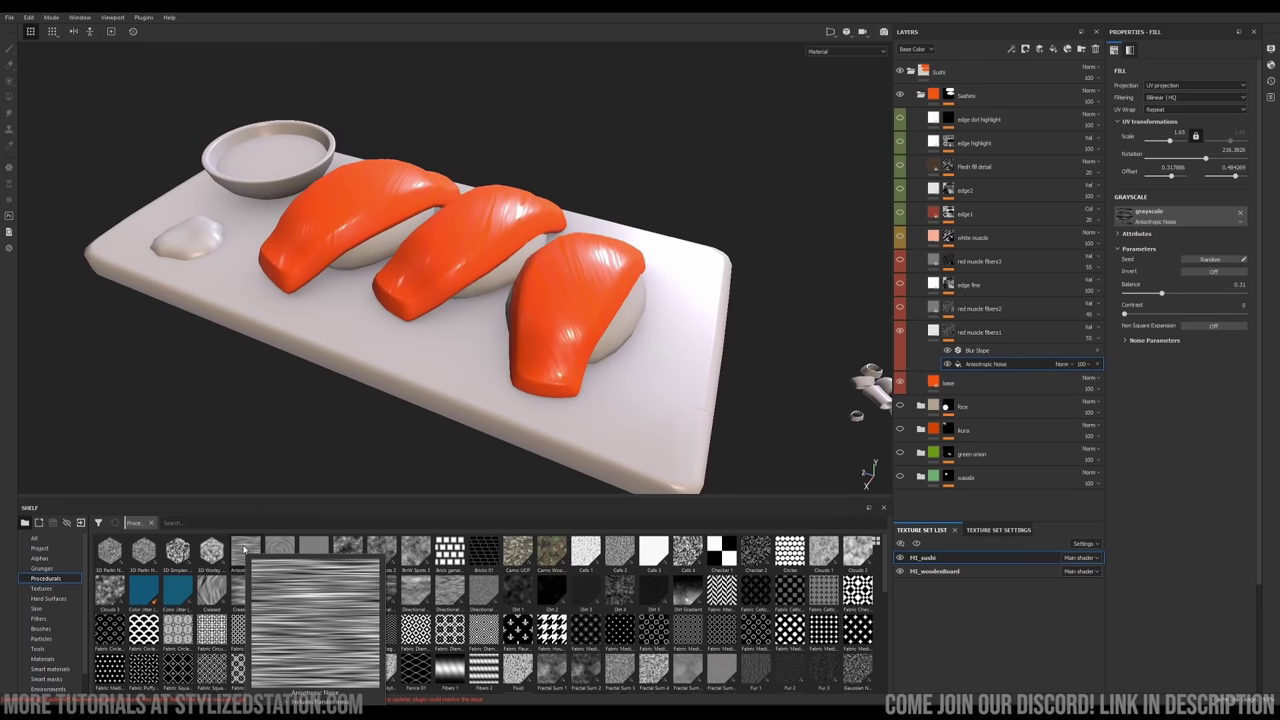
click(1126, 341)
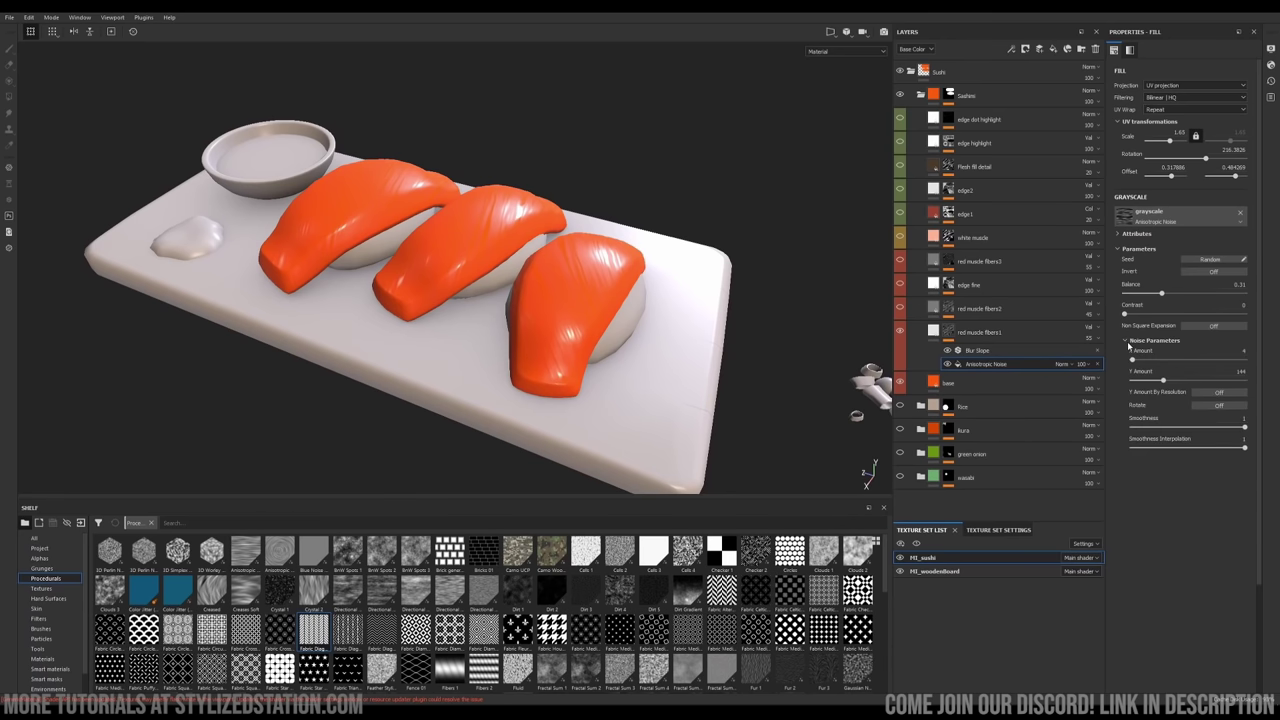
alt+drag(776, 351, 664, 339)
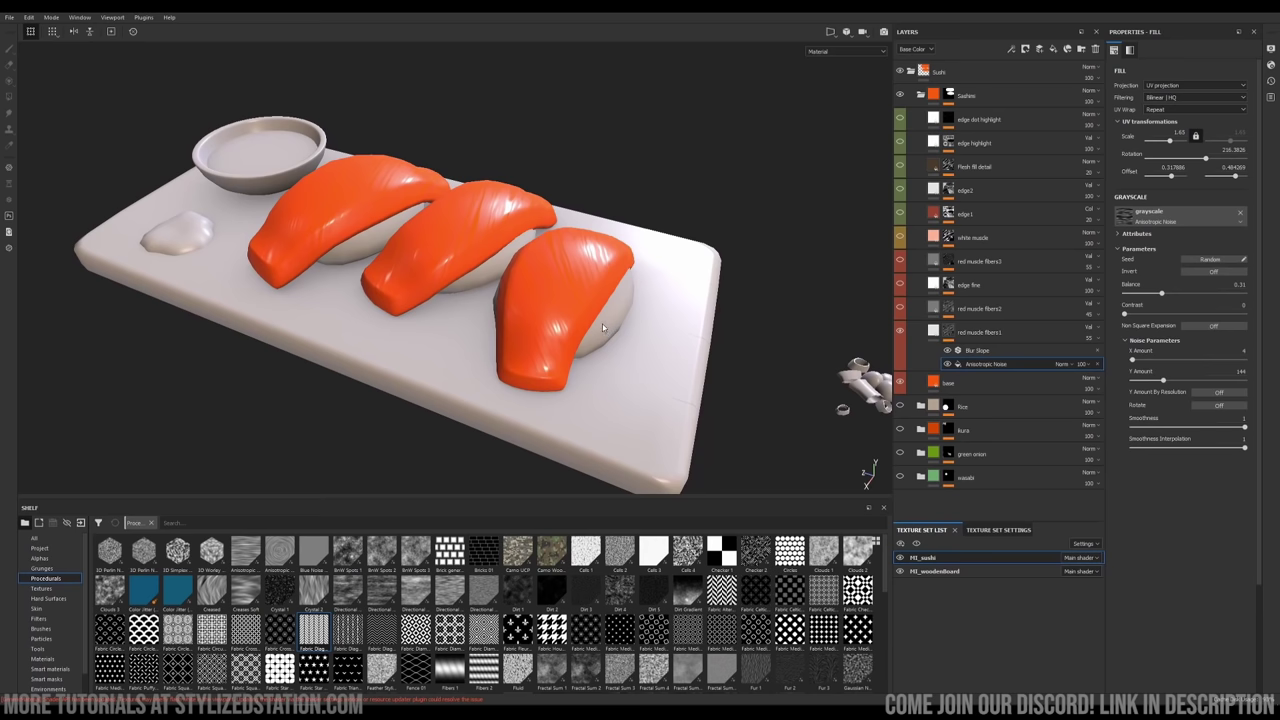
Reposition the Anisotropic Noise projection over the salmon UV islands in the split 3D/2D view, and return to the 3D view
key(F1)
scroll(606, 286, down, 6)
alt+middle_drag(597, 275, 674, 277)
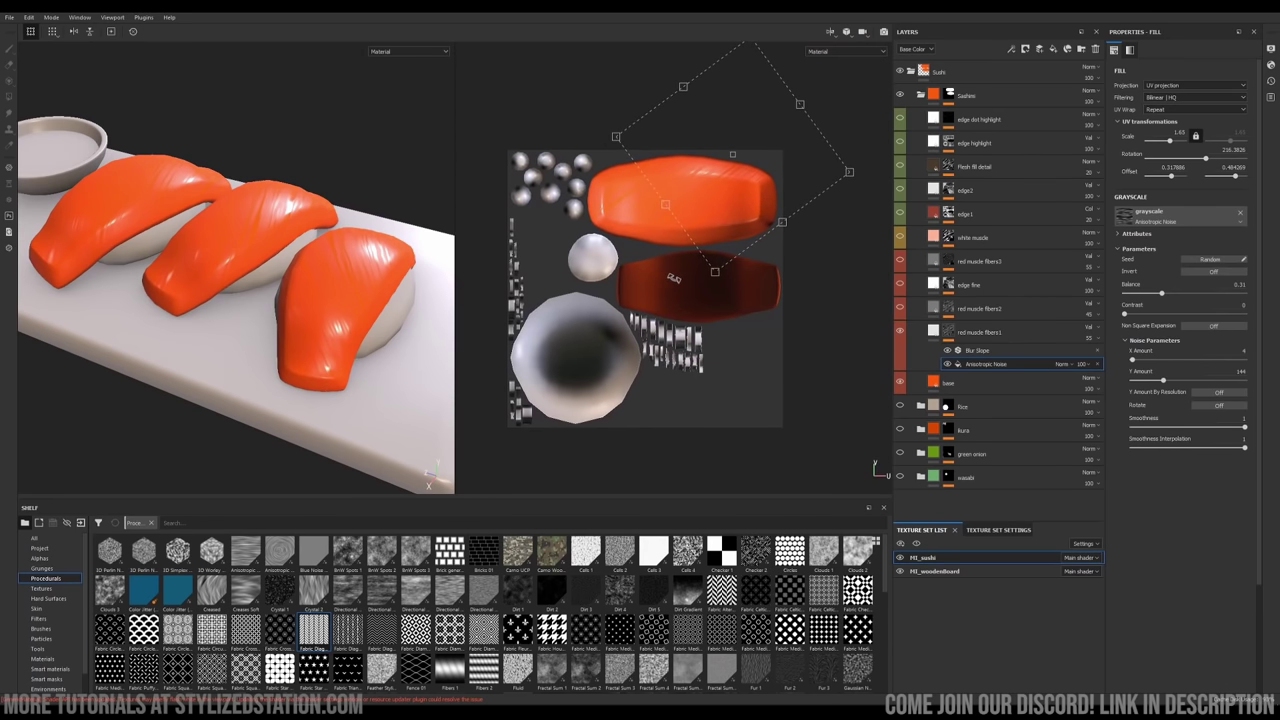
scroll(665, 231, up, 1)
drag(726, 194, 684, 268)
drag(591, 137, 596, 86)
key(ctrl+z)
alt+middle_drag(344, 260, 335, 265)
key(F2)
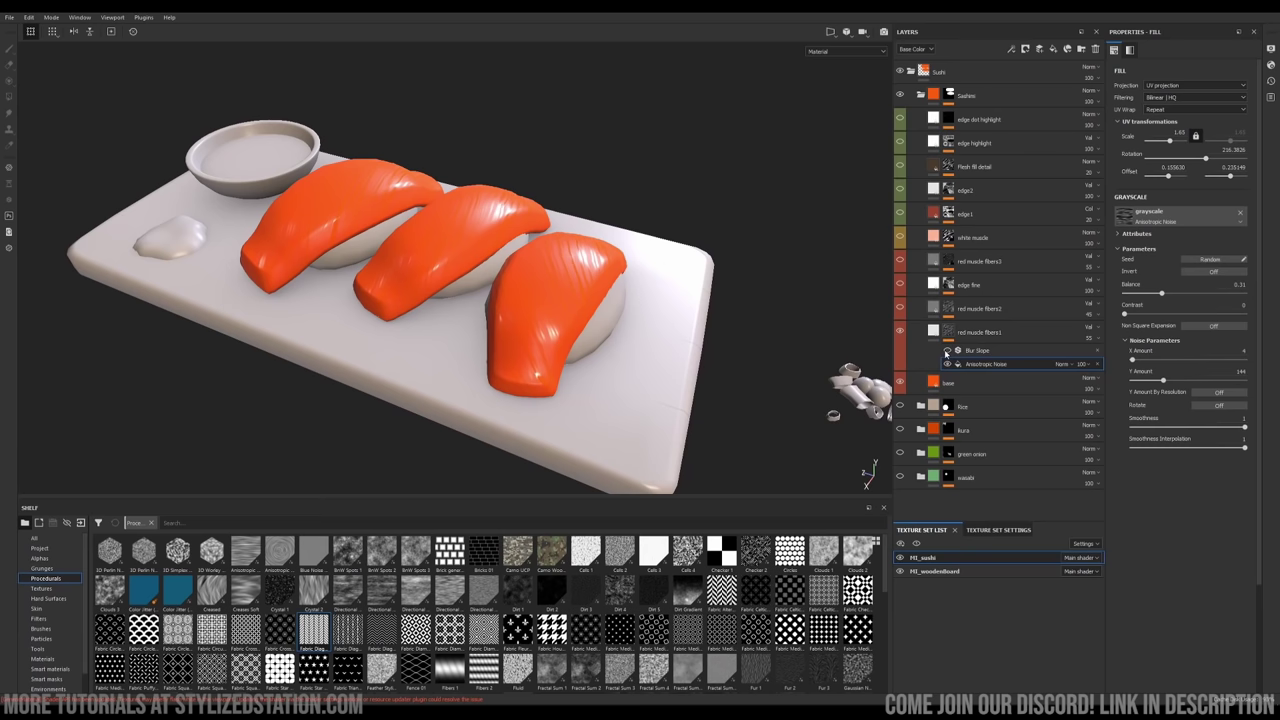
Turn the Blur Slope filter in the red muscle fibers1 mask back on and compare the fibers up close
scroll(481, 265, up, 5)
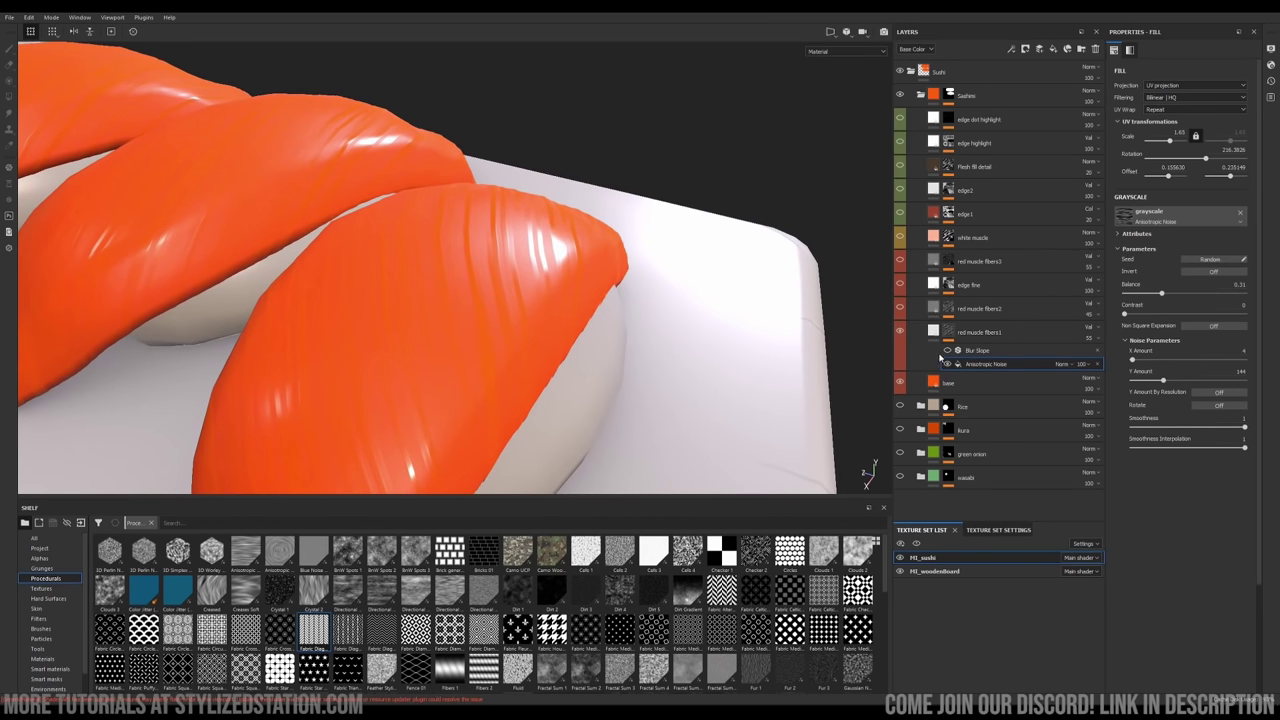
click(947, 350)
alt+drag(480, 280, 500, 278)
right_click(946, 332)
click(980, 588)
click(1166, 69)
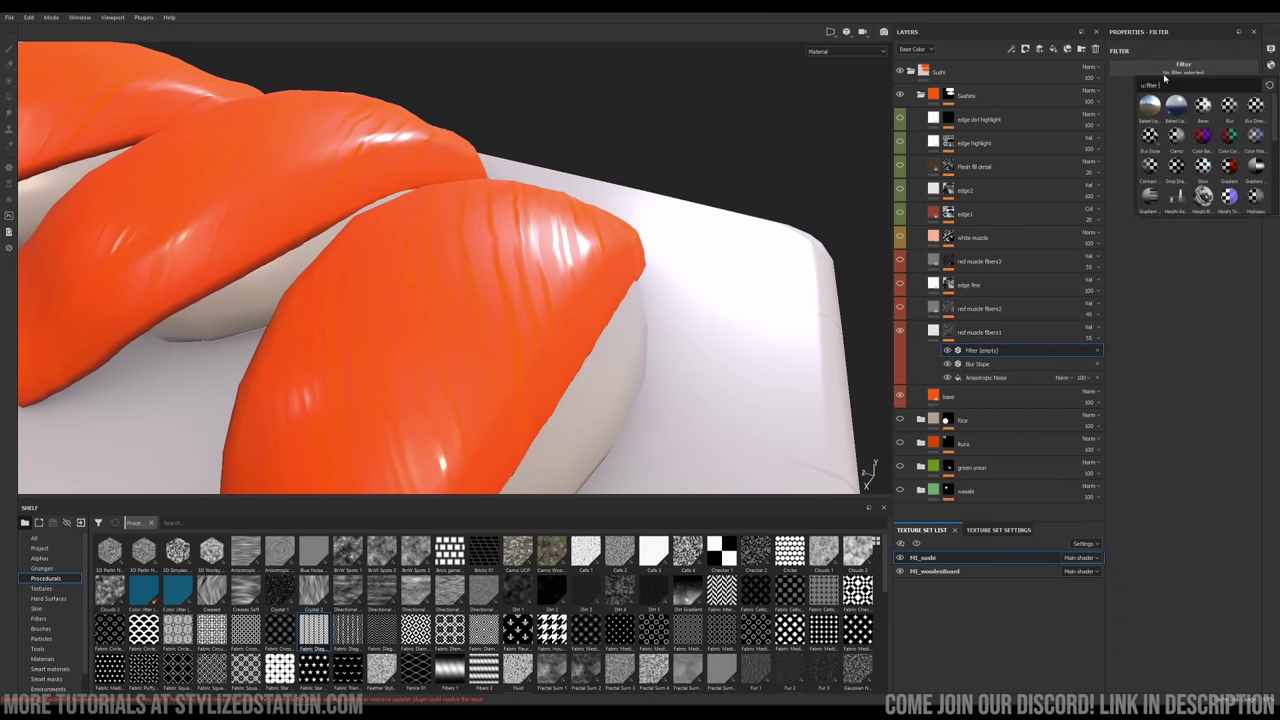
scroll(1150, 138, down, 5)
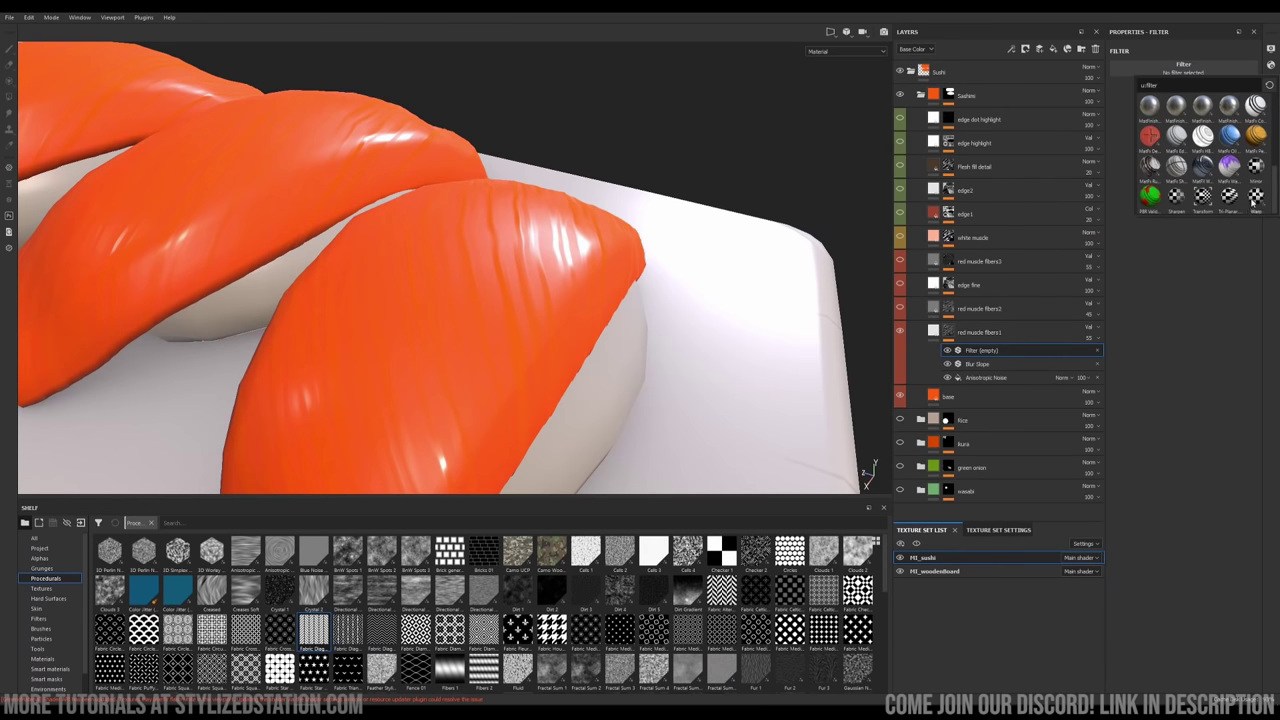
click(1098, 351)
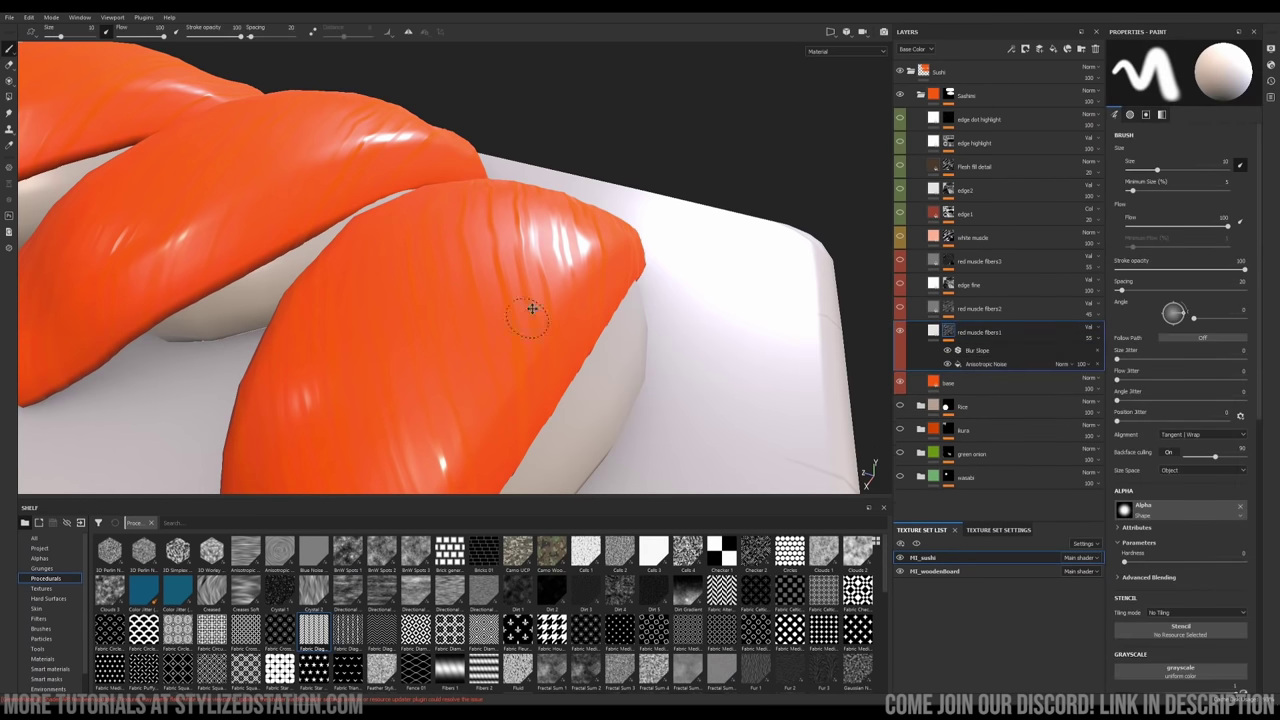
Set the red muscle fibers1 Blur Slope filter to Source Tiling 3.03, Blur 5.59 and Intensity about 4.26
click(976, 350)
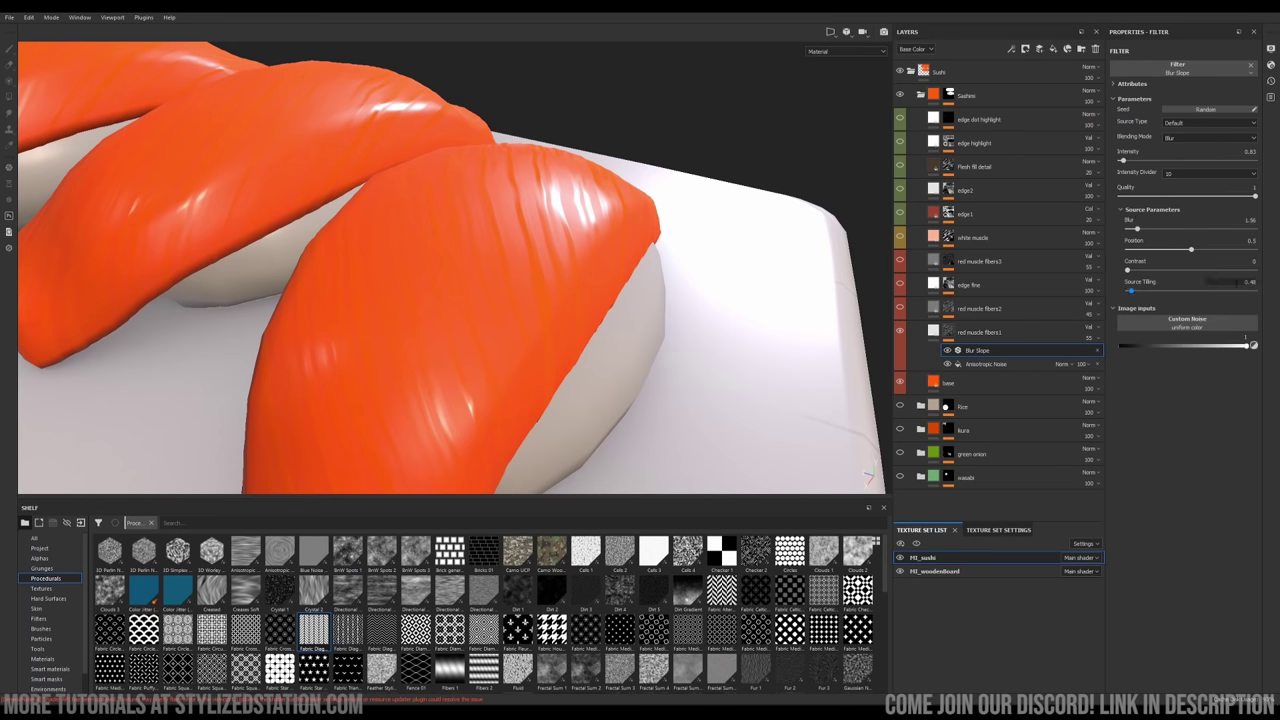
drag(1133, 294, 1152, 291)
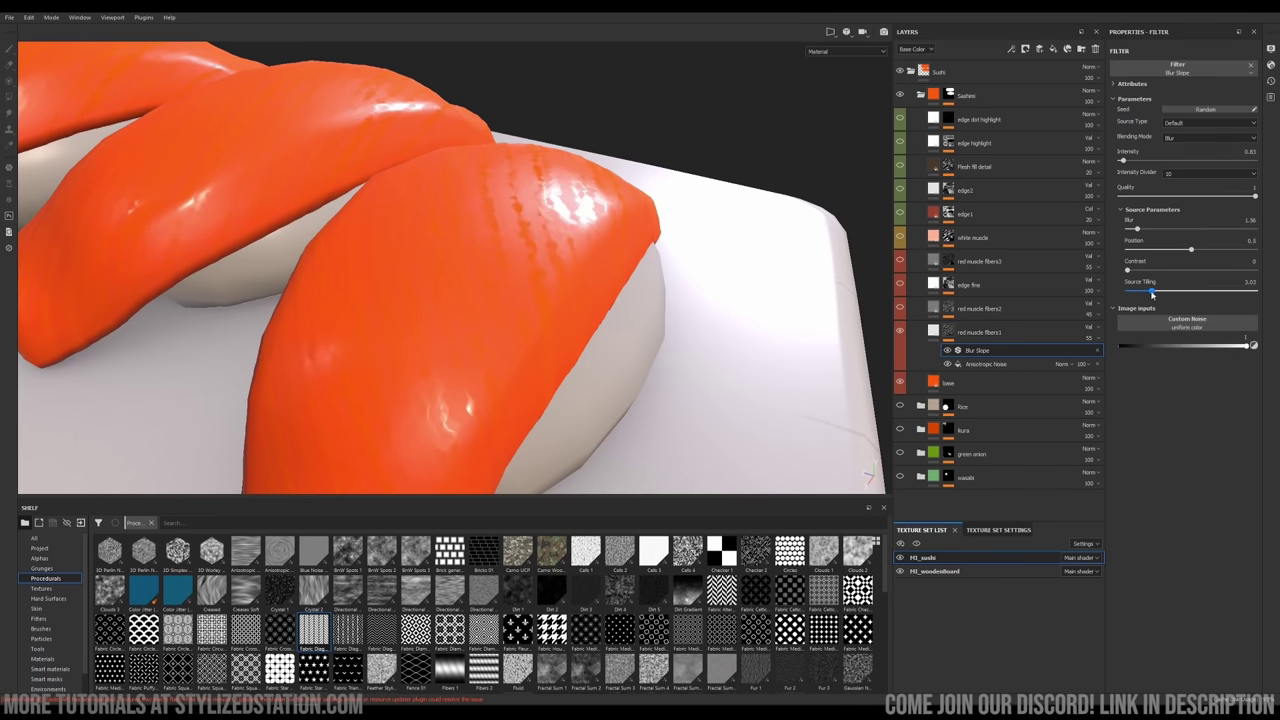
drag(1137, 231, 1162, 230)
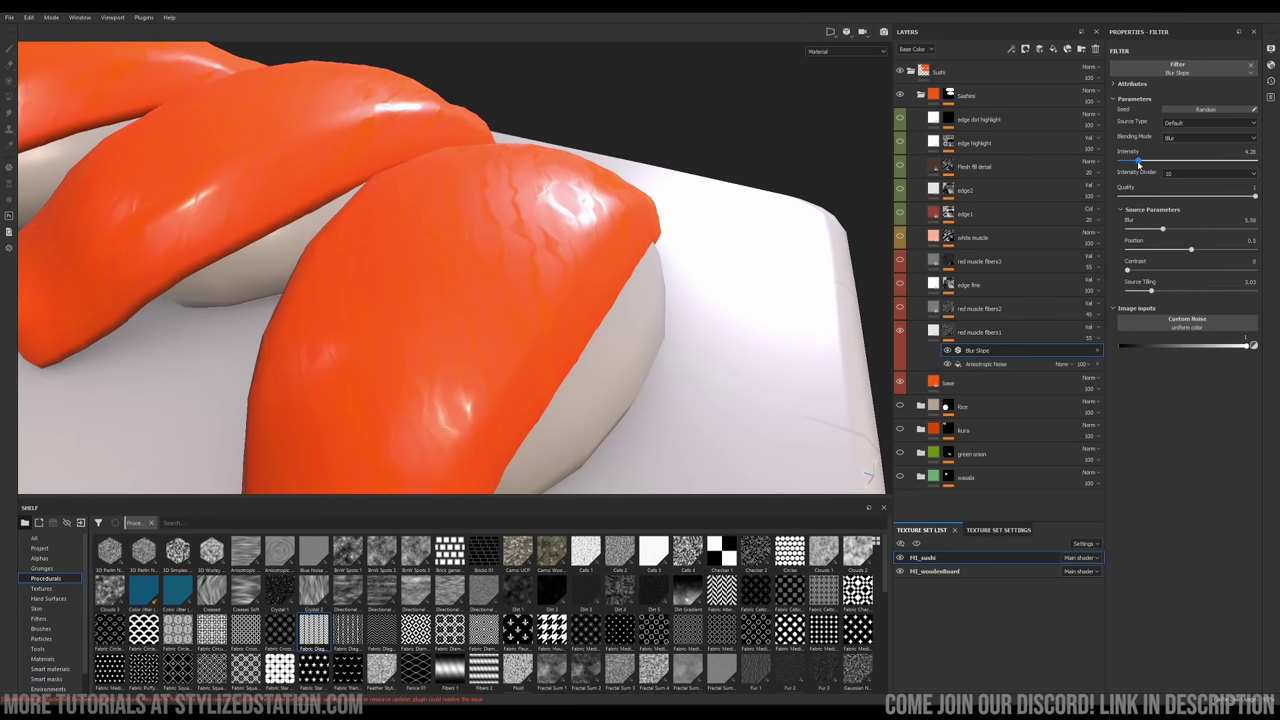
scroll(534, 231, down, 3)
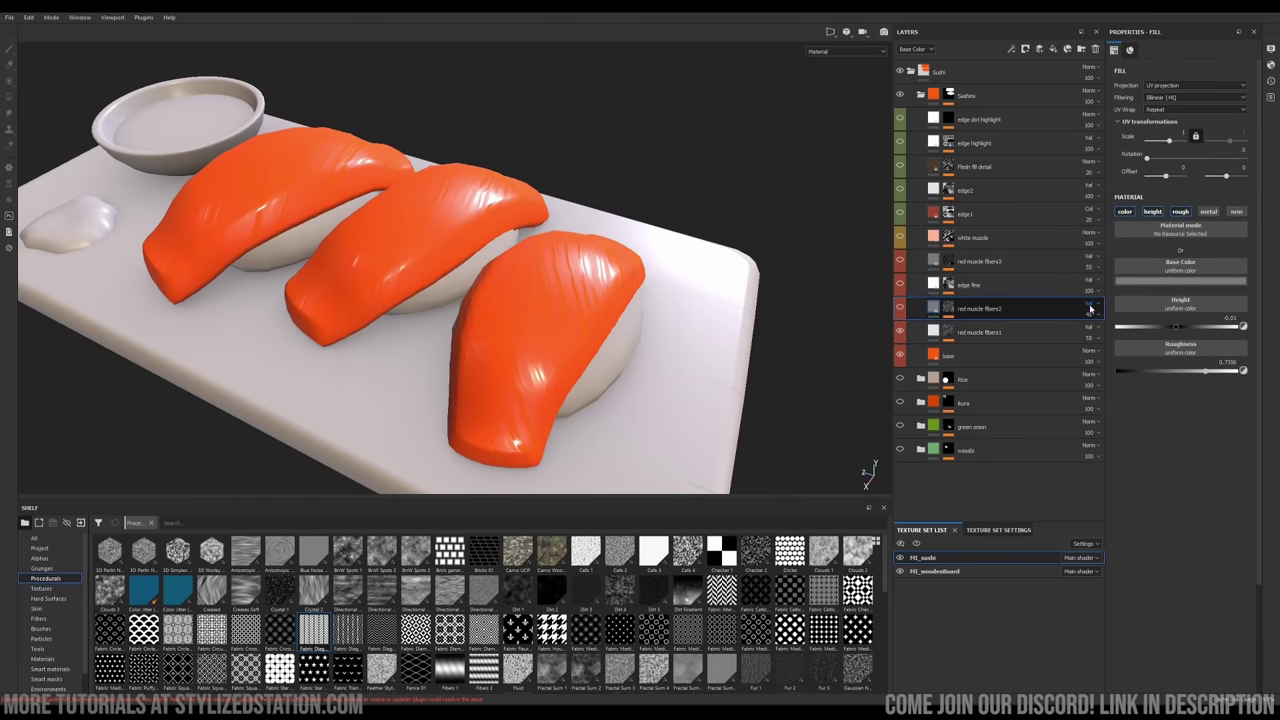
Check the blending mode and base color of red muscle fibers2 and make the layer visible
click(1090, 303)
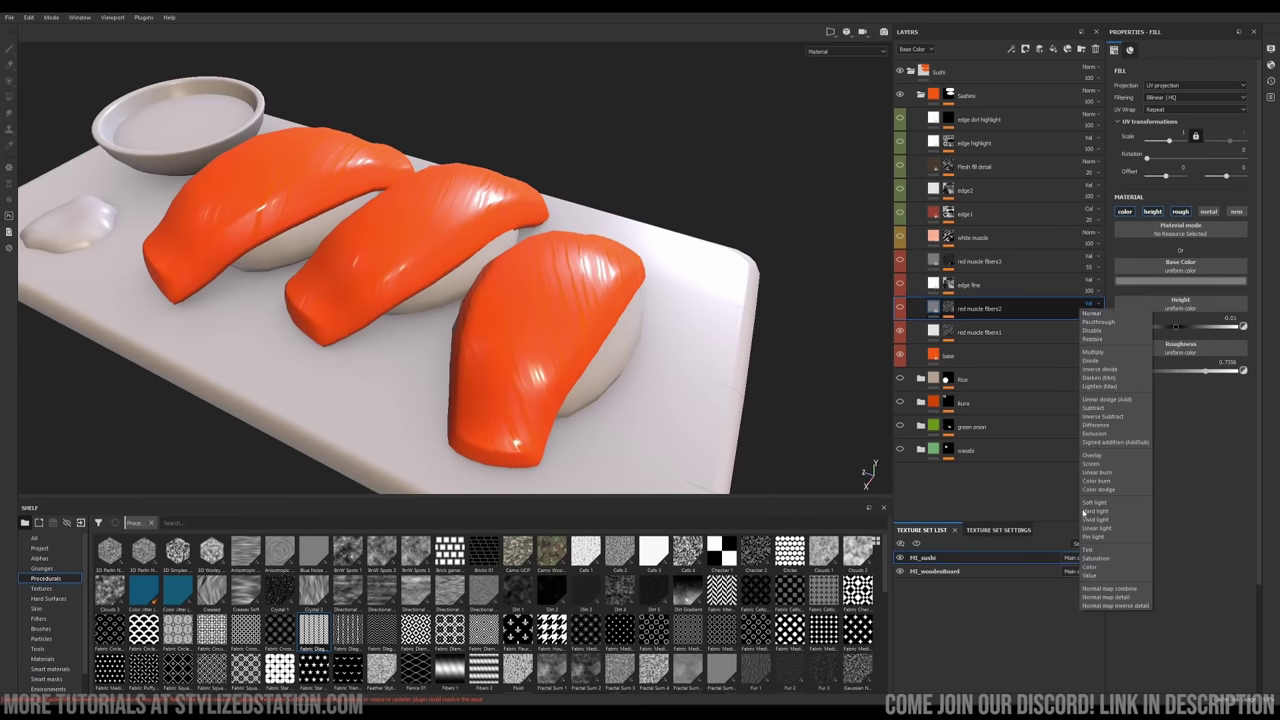
click(1031, 313)
click(1133, 283)
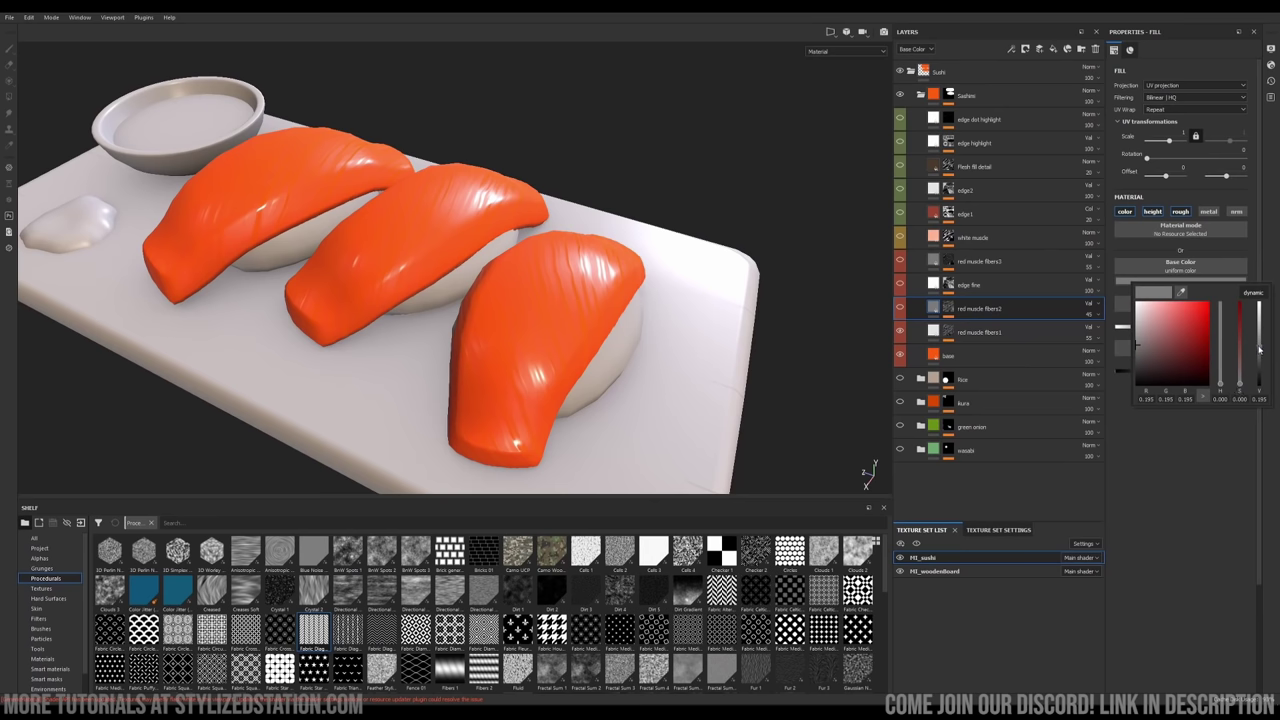
click(992, 318)
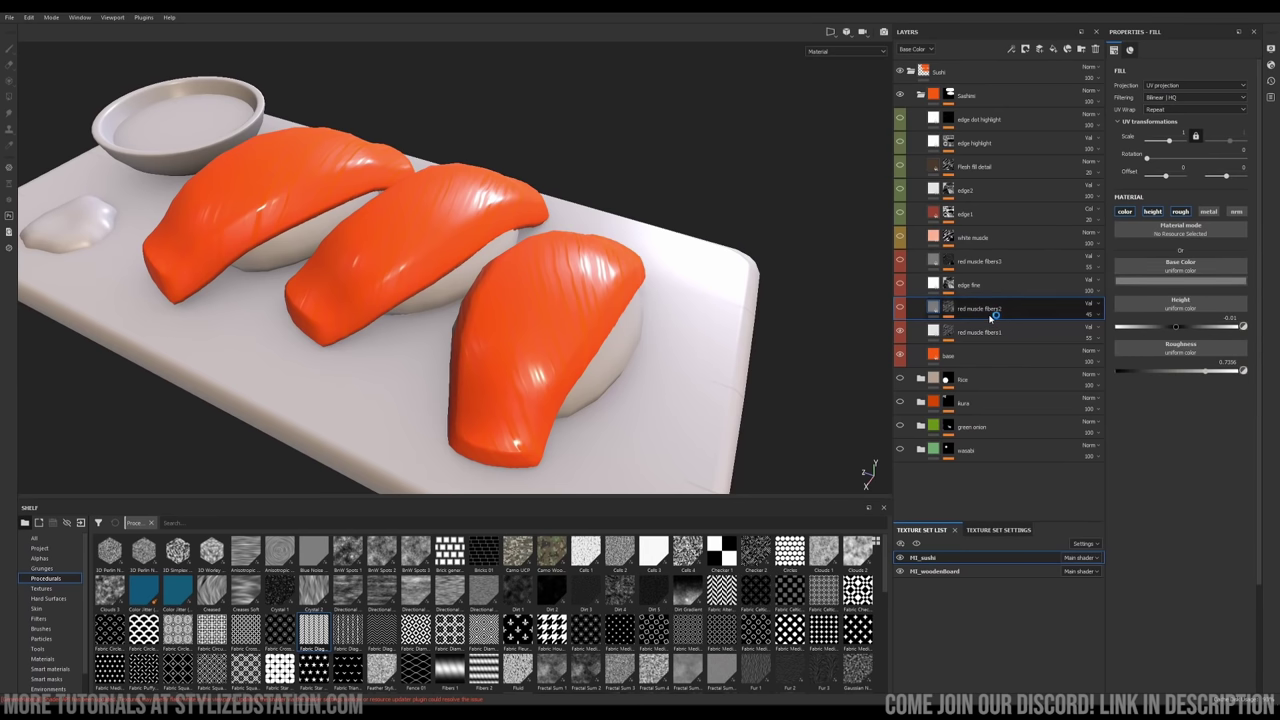
click(900, 308)
alt+right_drag(606, 314, 585, 328)
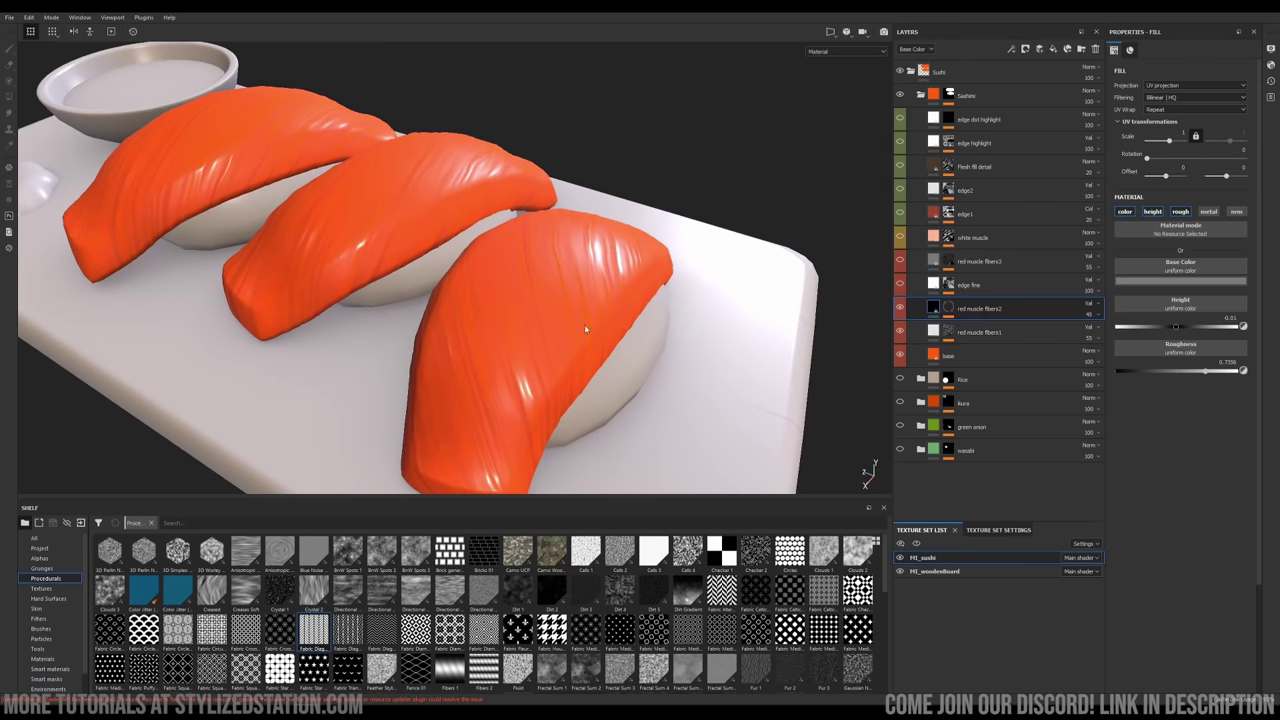
scroll(622, 302, down, 1)
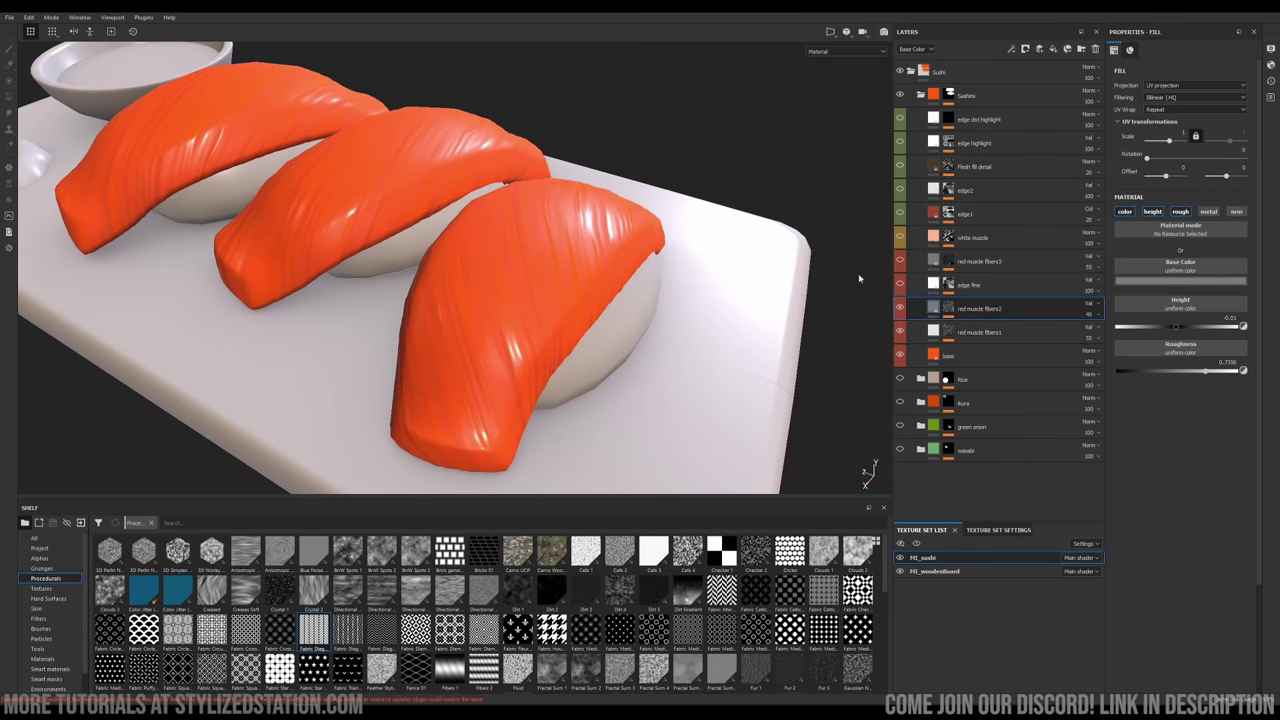
Turn on the Blur Slope and Blur filters above Anisotropic Noise in the red muscle fibers2 mask
click(952, 310)
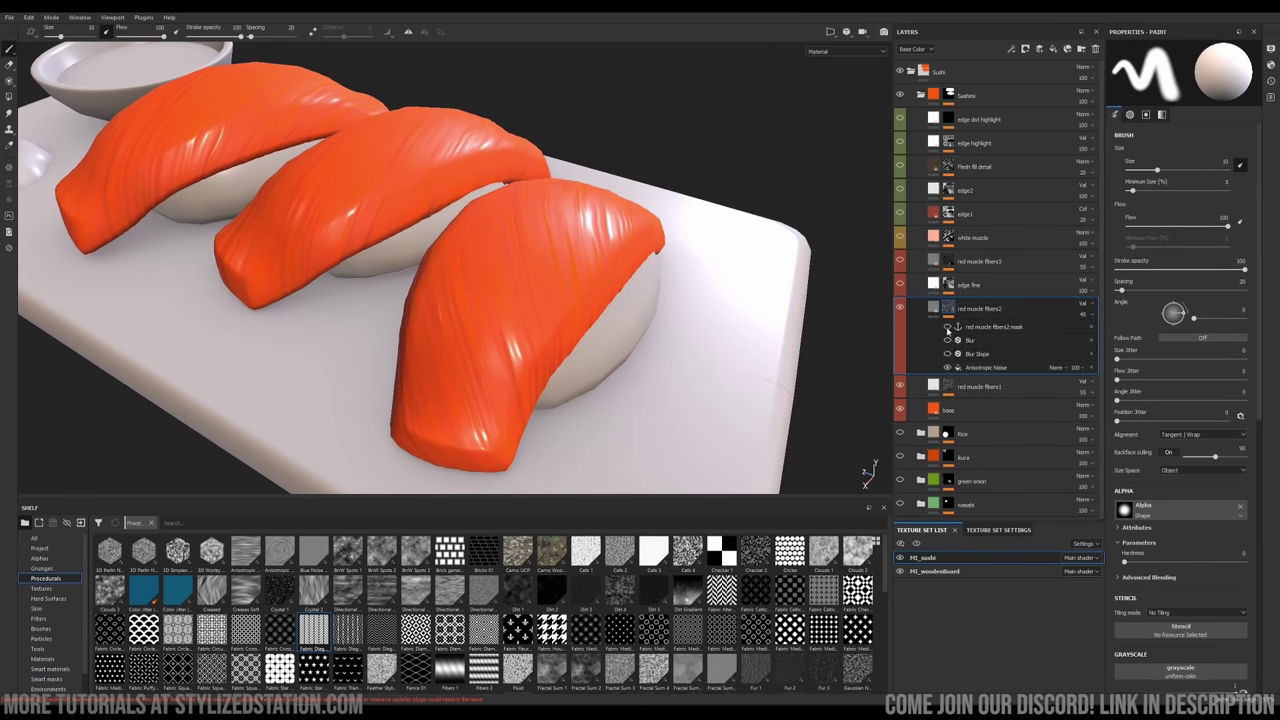
click(988, 368)
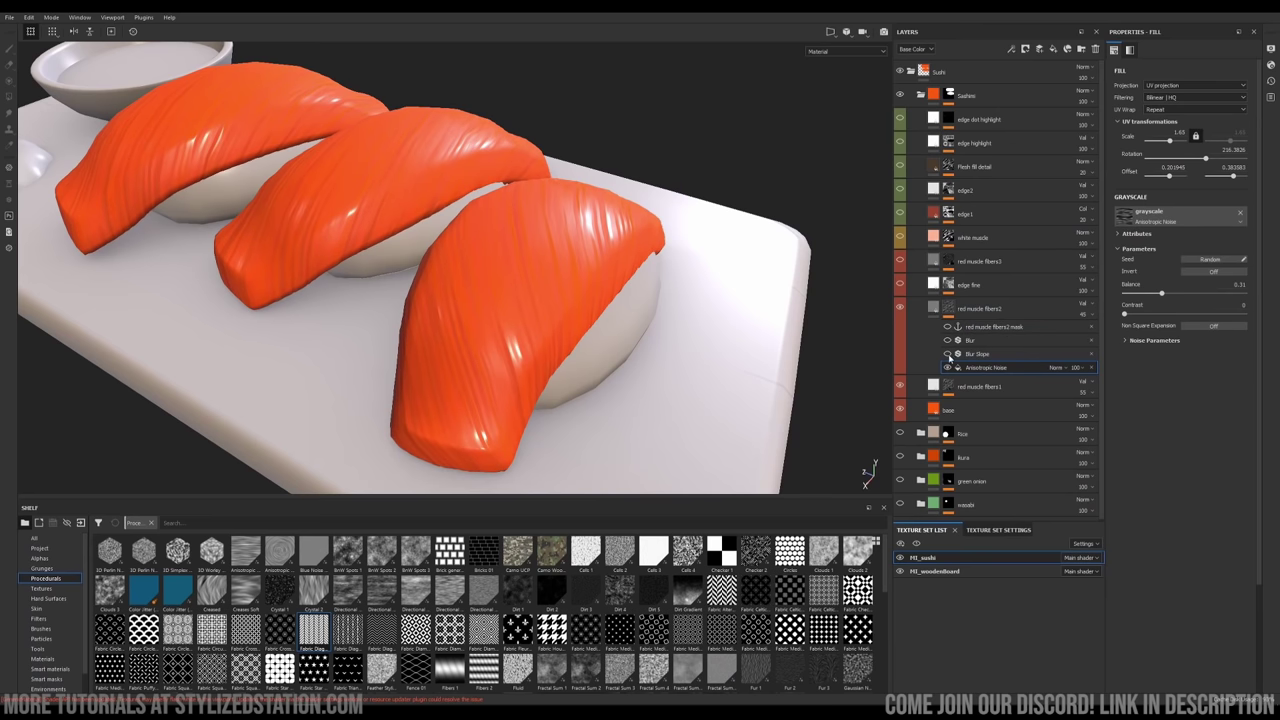
scroll(536, 339, up, 3)
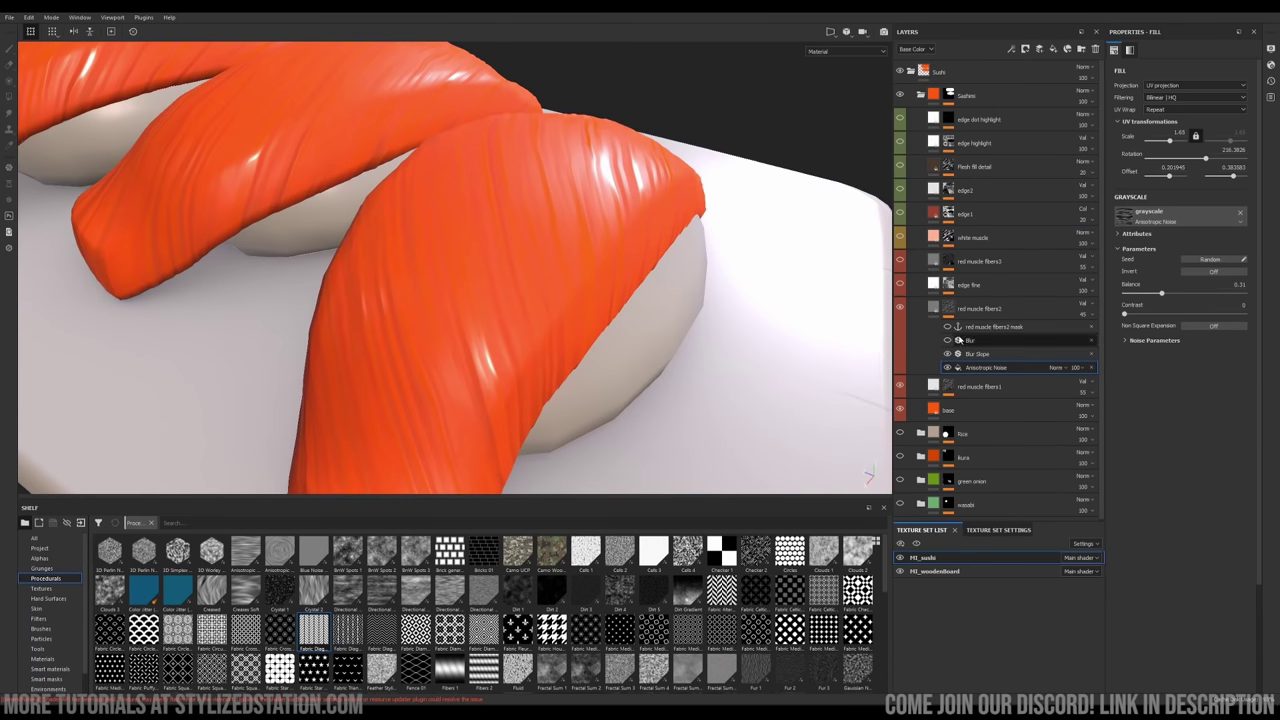
alt+middle_drag(491, 343, 508, 323)
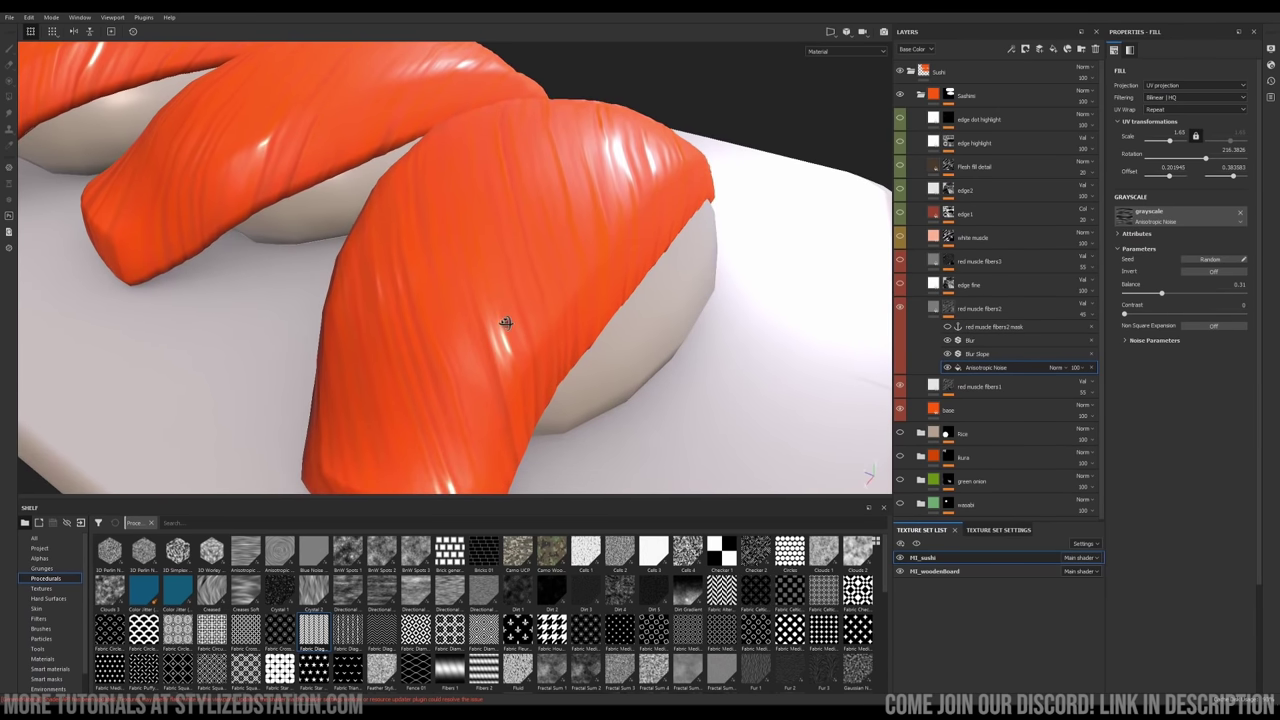
Turn on the anchor point in the red muscle fibers2 mask, review the mask's anchor point option, and reselect the mask
click(953, 310)
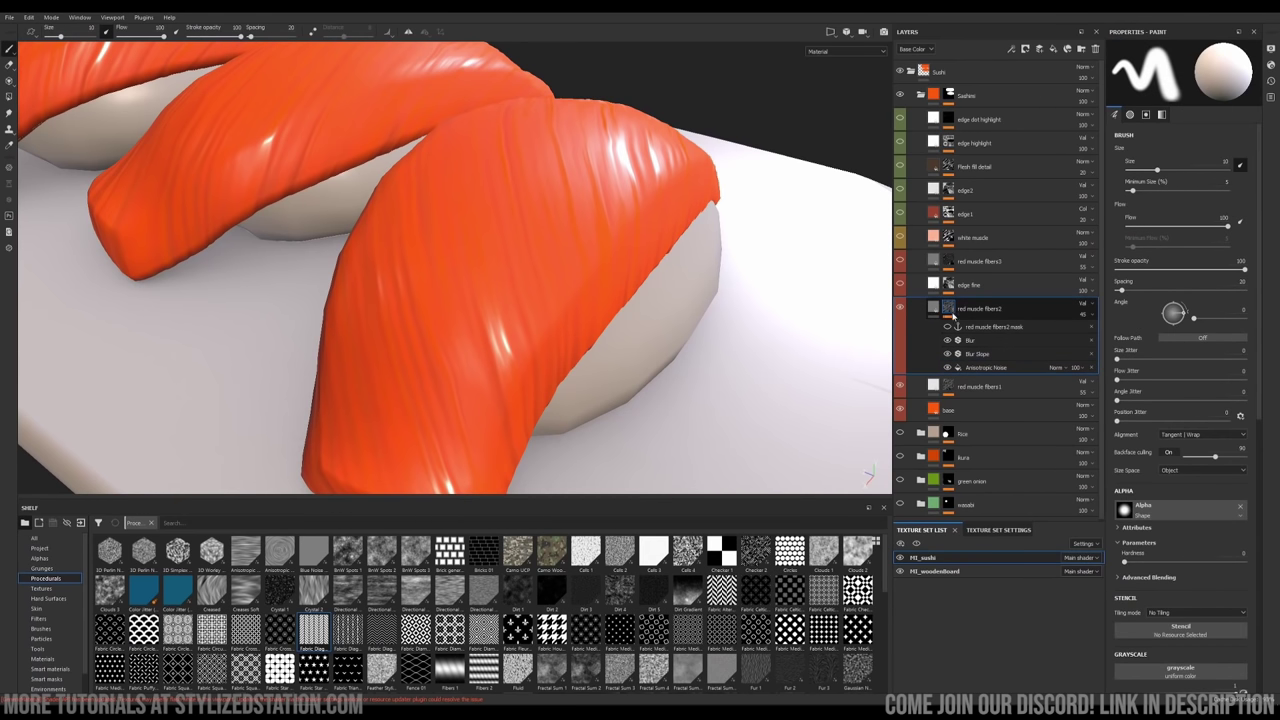
click(968, 329)
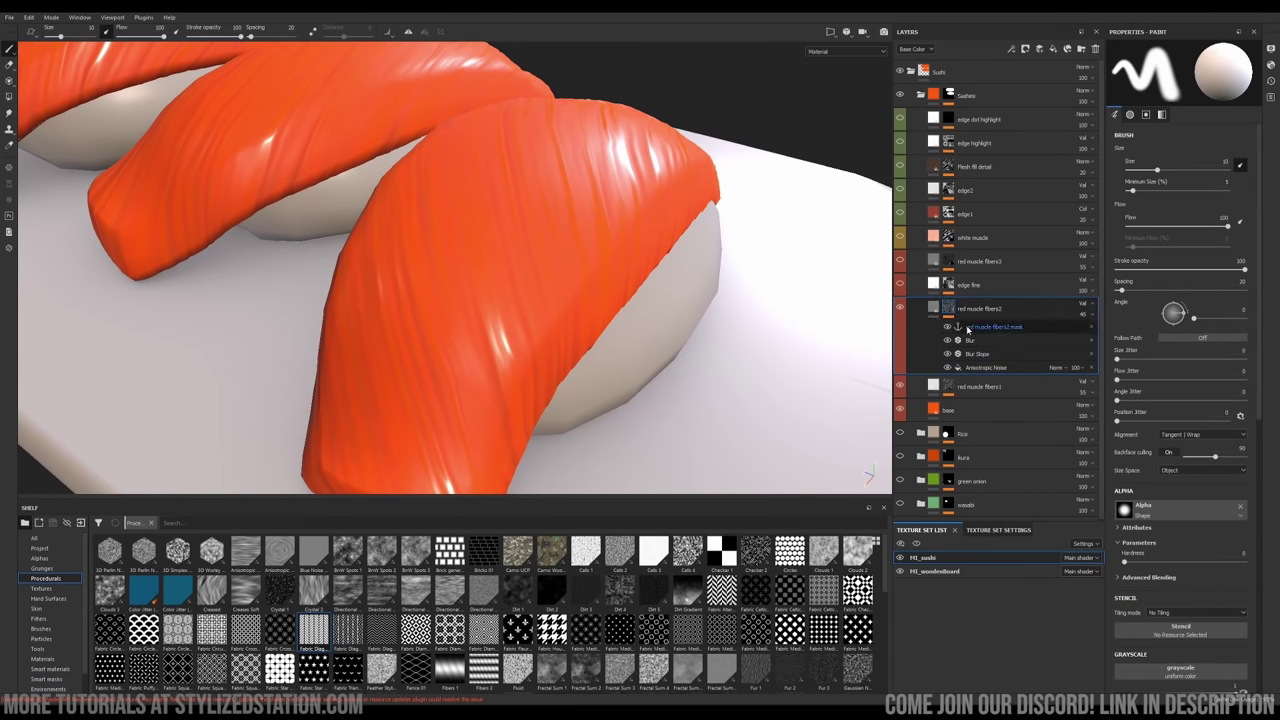
right_click(951, 309)
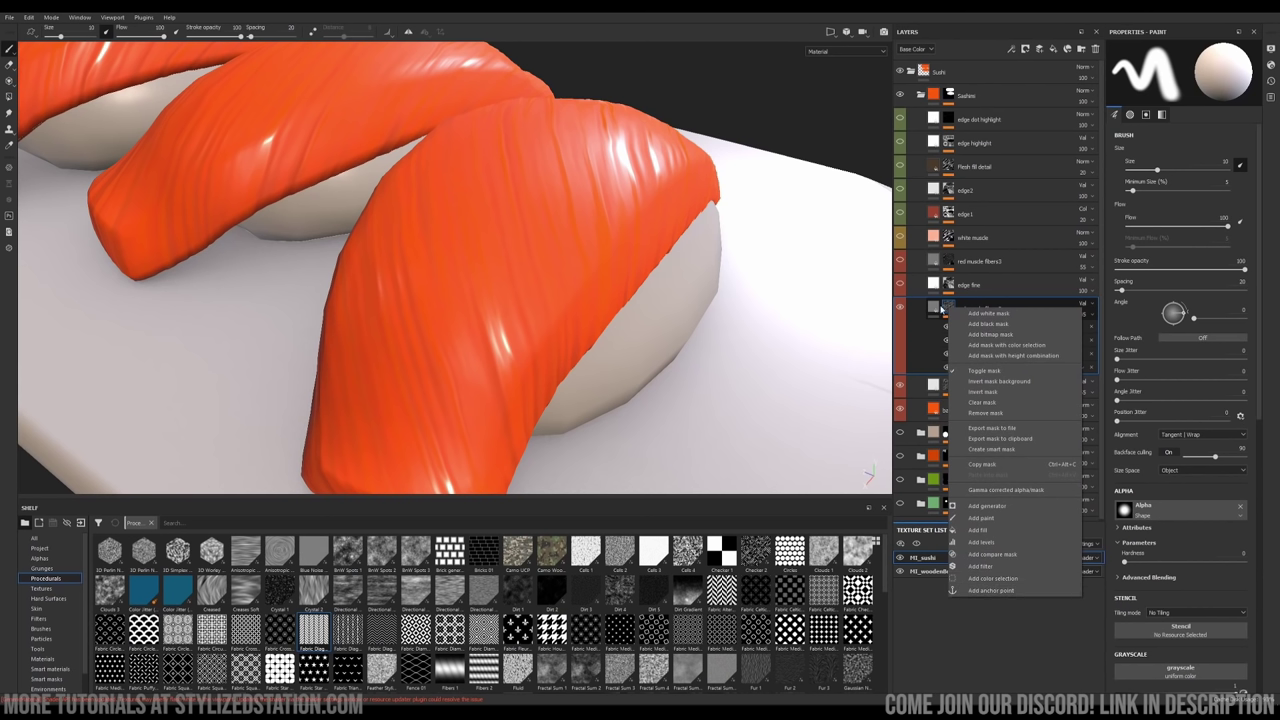
click(975, 590)
click(969, 370)
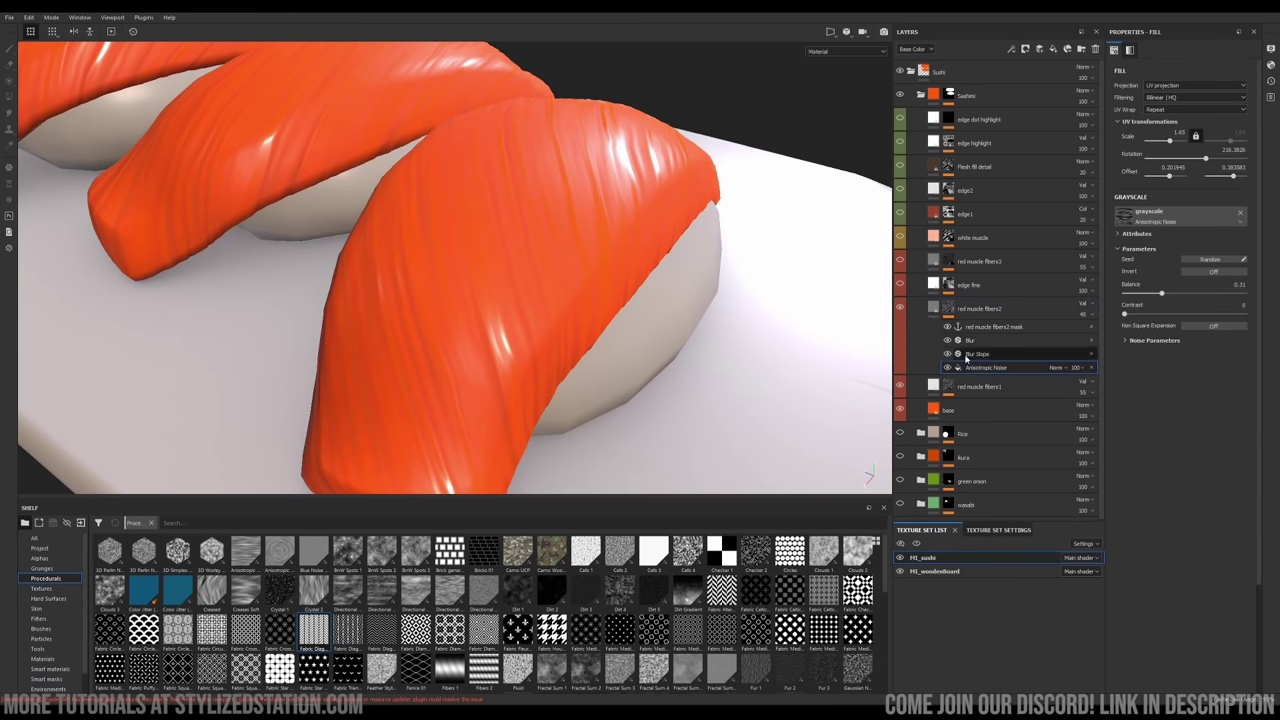
click(947, 305)
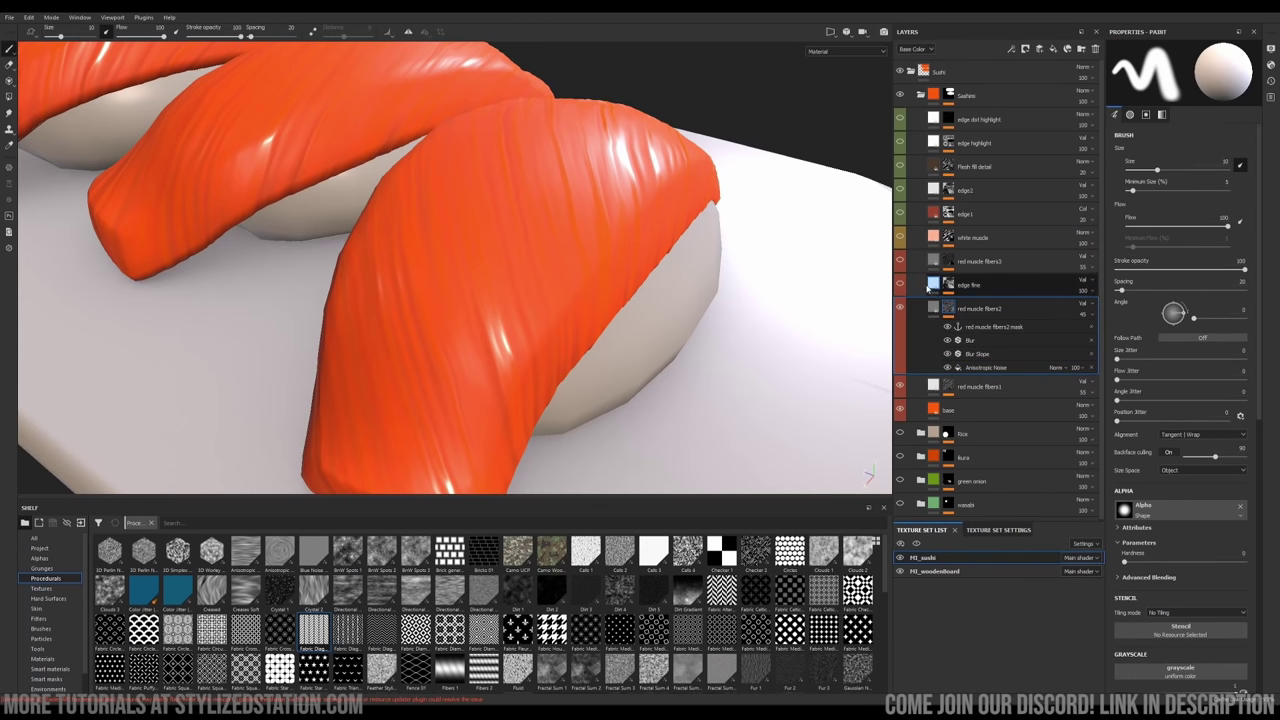
Make the edge fine layer visible, show its mask effects and browse the available smart masks
click(930, 288)
click(900, 286)
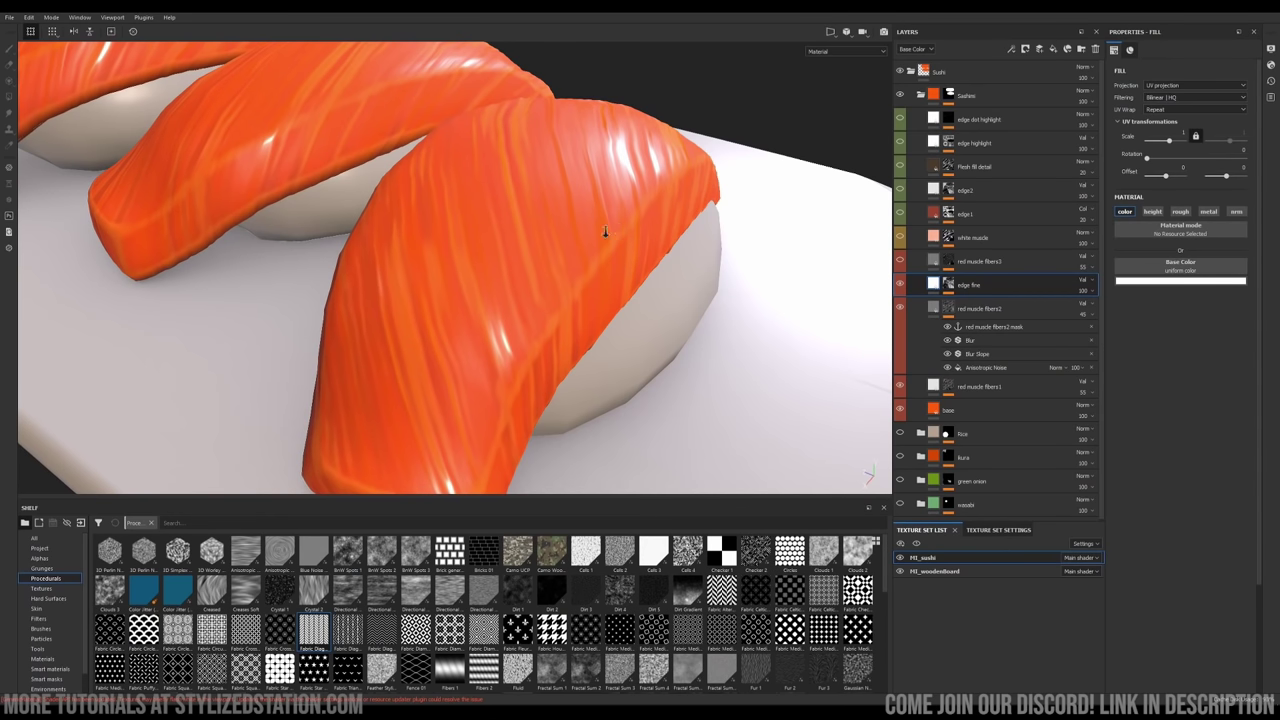
alt+drag(600, 223, 550, 254)
click(948, 285)
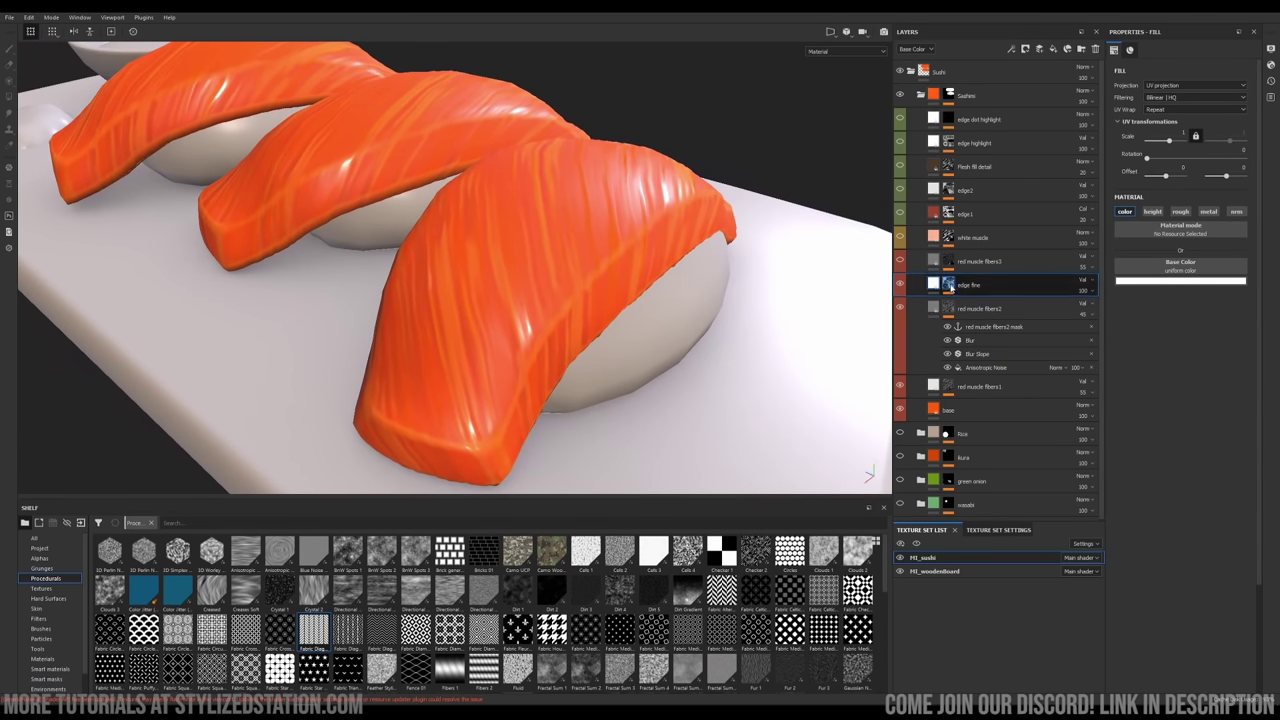
click(46, 679)
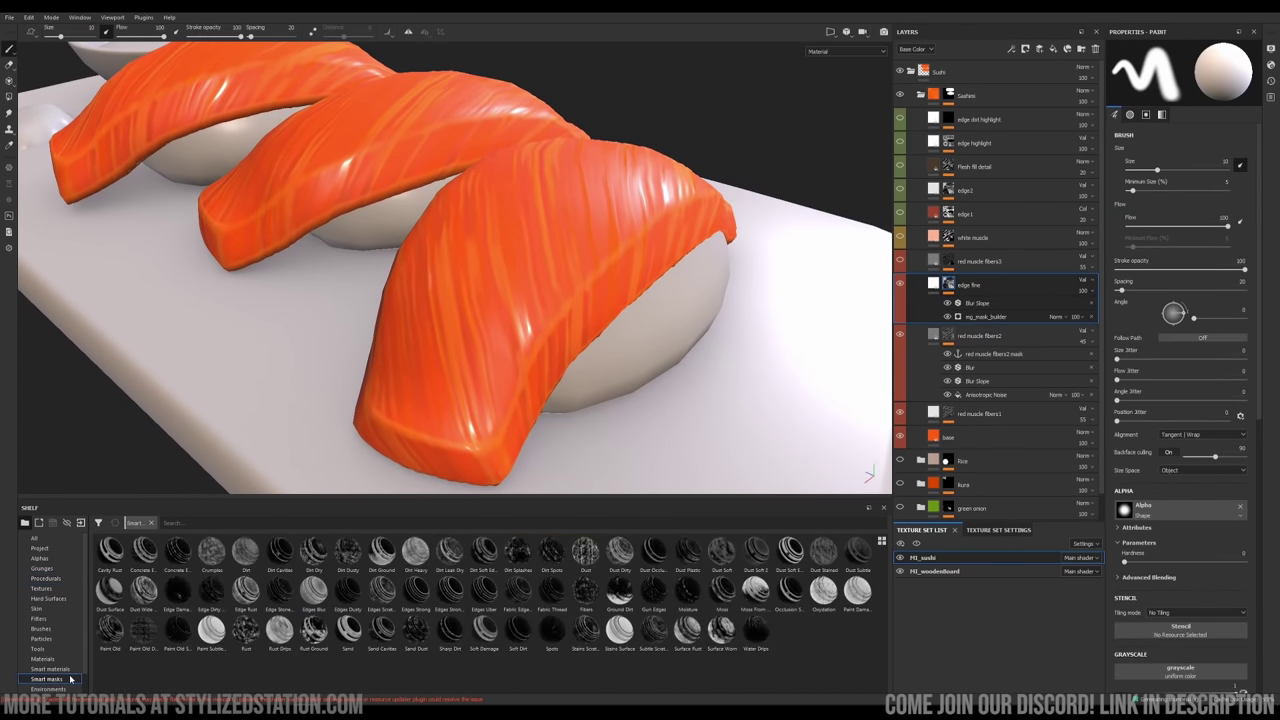
mouse_move(286, 553)
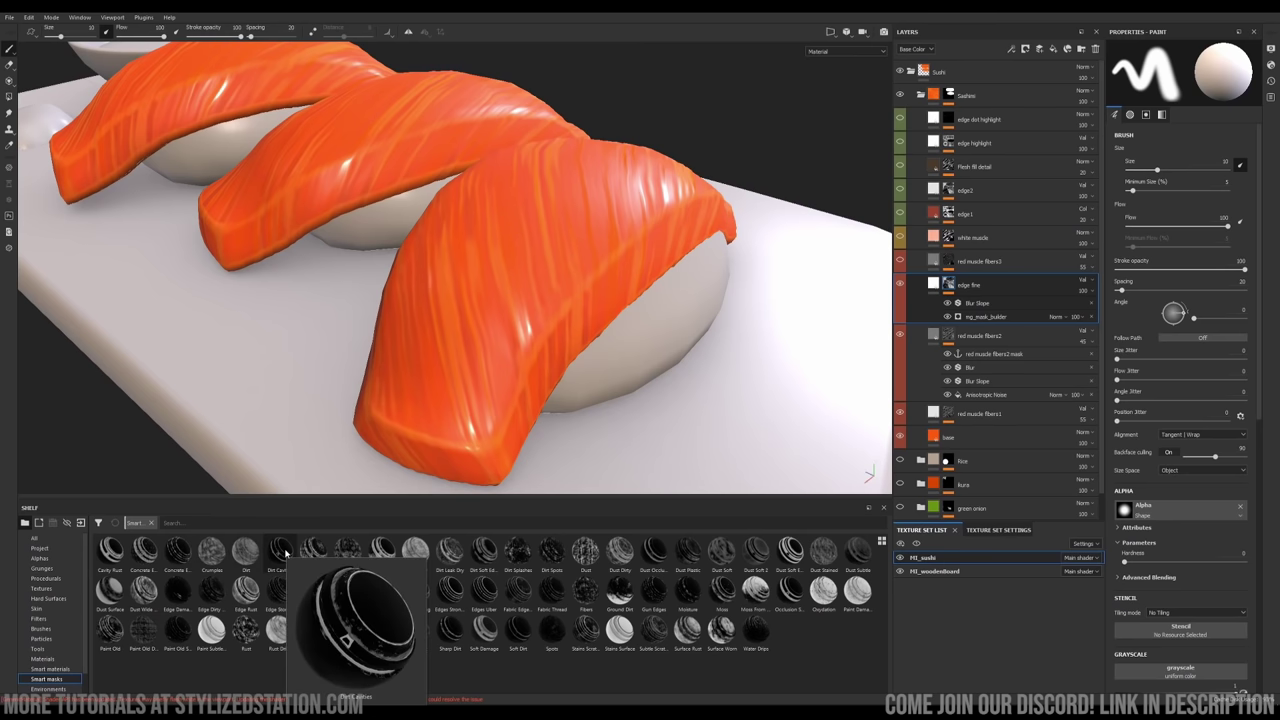
Turn off Blur Slope in the edge fine mask and use the red muscle fibers2 mask anchor point as the Mask Builder's Micro Height
click(957, 316)
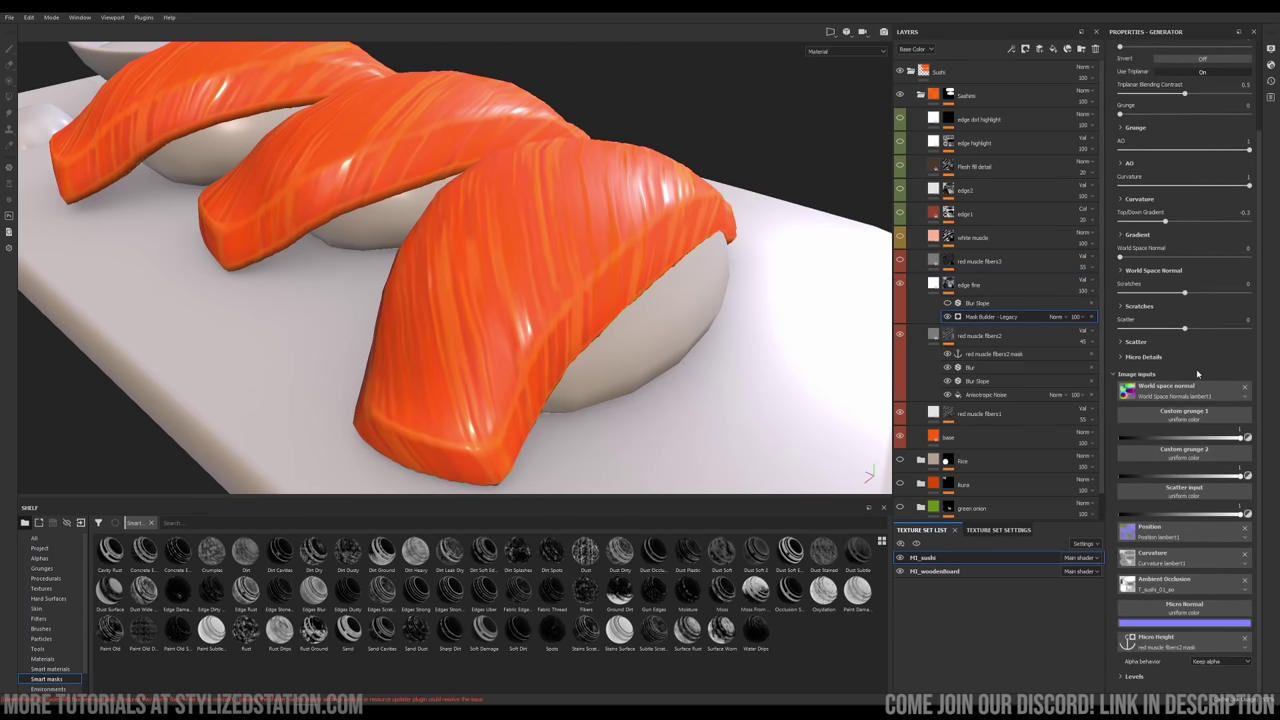
click(1167, 646)
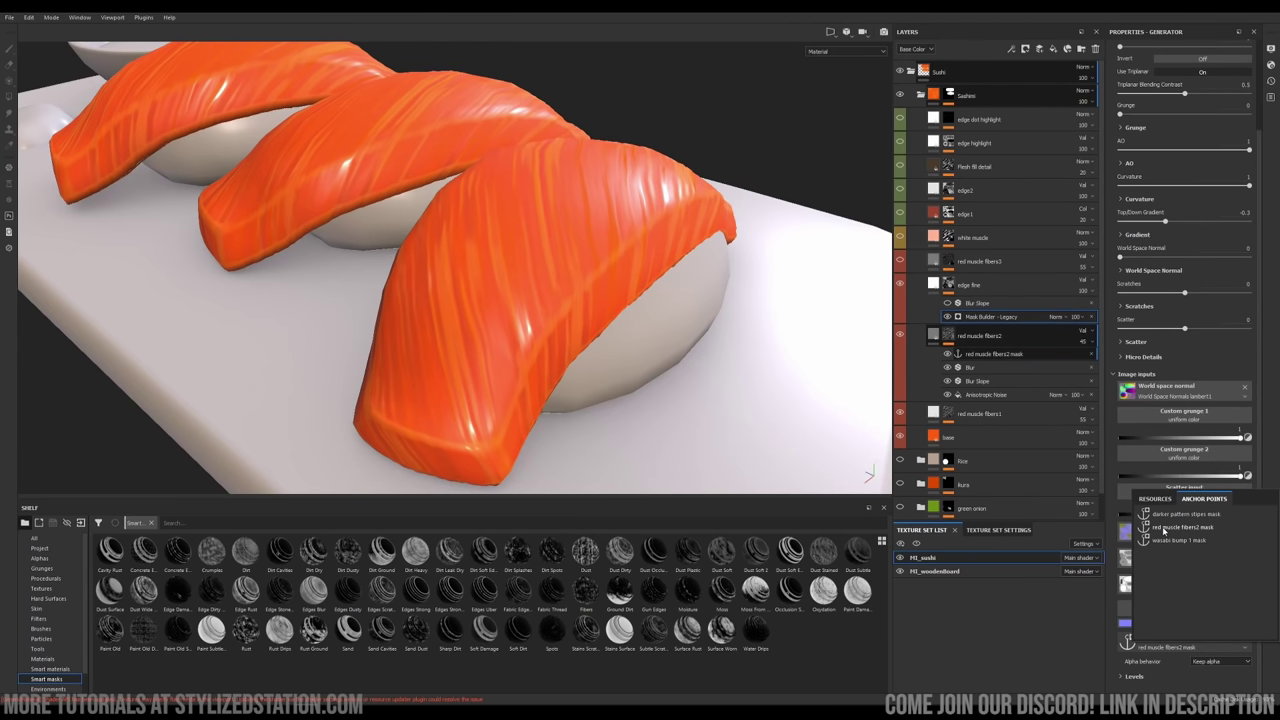
click(1187, 528)
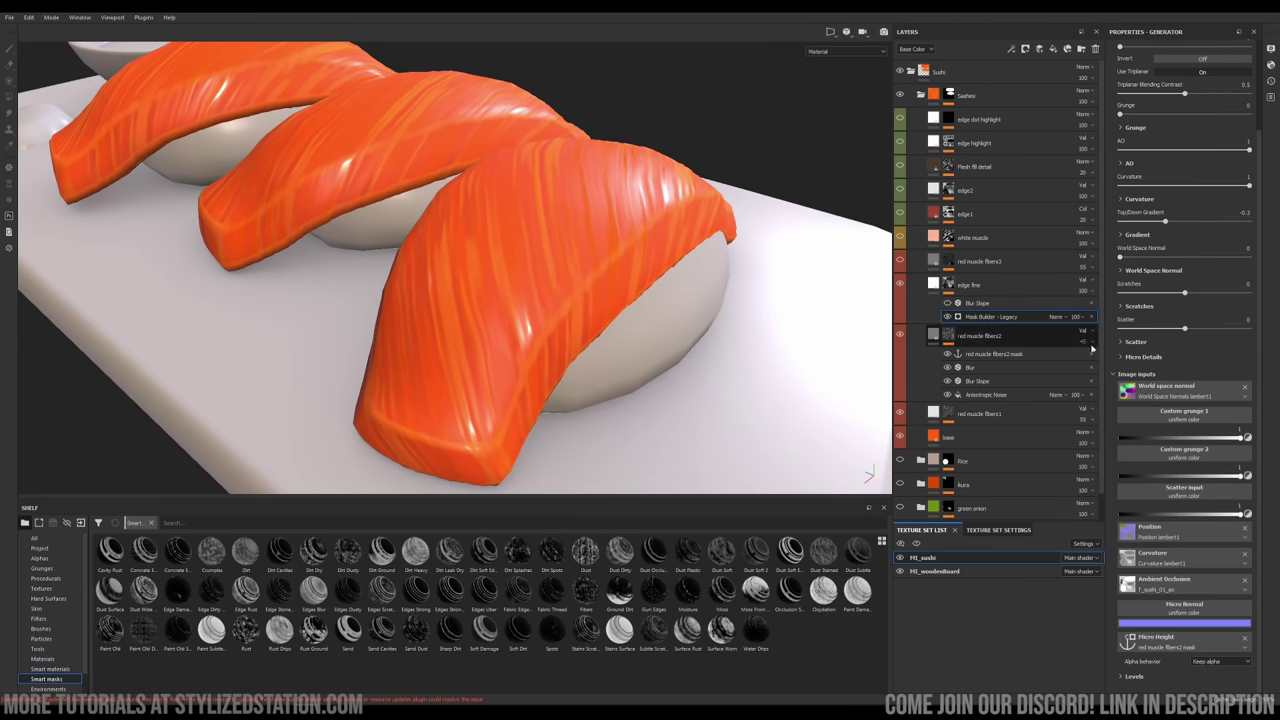
click(1143, 357)
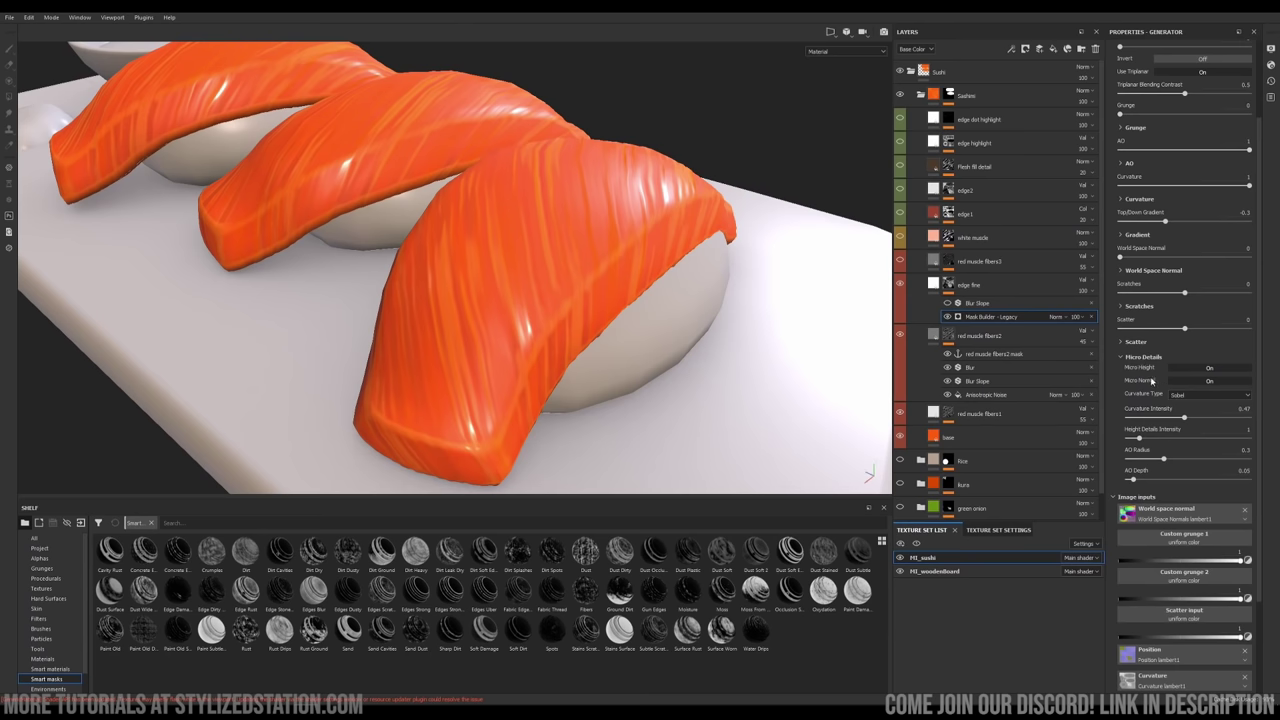
Try different Levels and Level settings on the edge fine Mask Builder generator and undo the changes
scroll(1162, 570, down, 3)
click(1134, 677)
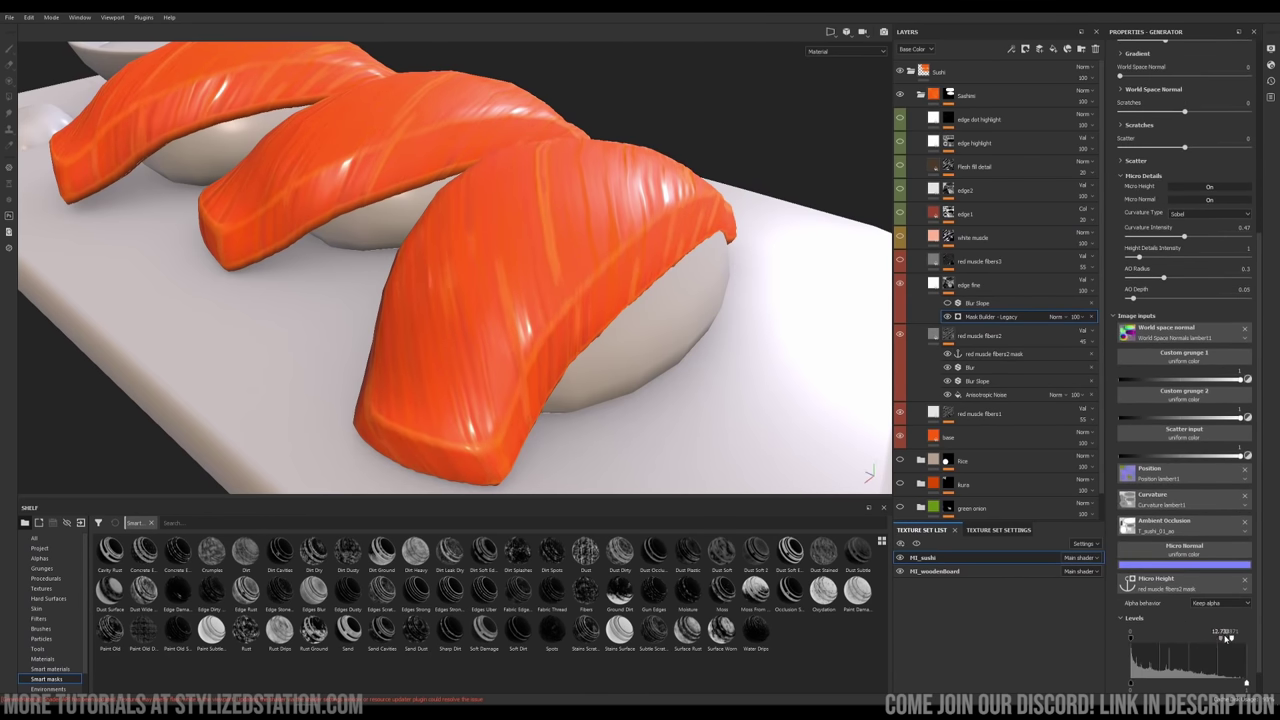
scroll(1165, 357, up, 3)
drag(1164, 252, 1209, 281)
key(ctrl+z)
scroll(1249, 275, up, 2)
key(ctrl+z)
scroll(1209, 281, up, 1)
drag(1165, 131, 1238, 131)
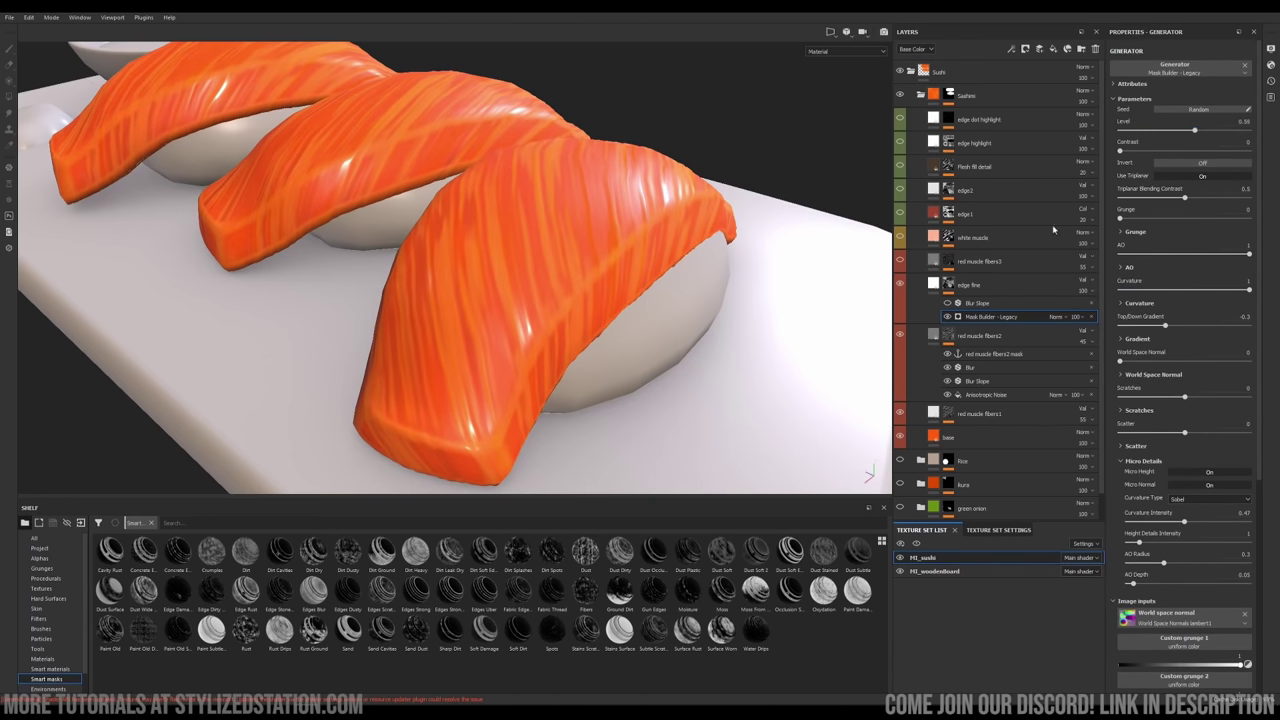
key(ctrl+z)
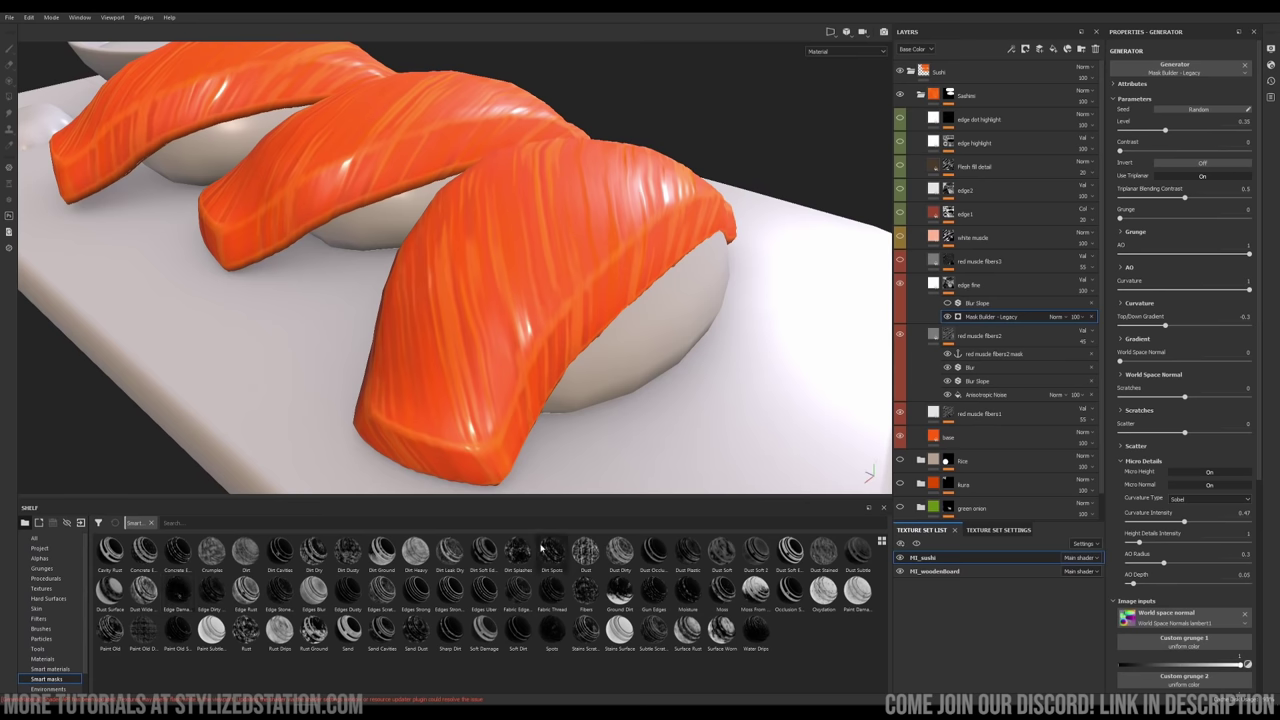
Inspect the edge fine lines up close and check the fill settings of edge fine and red muscle fibers2
mouse_move(515, 325)
alt+mouse_down()
mouse_move(500, 337)
mouse_move(515, 325)
alt+mouse_up()
alt+right_drag(674, 262, 770, 280)
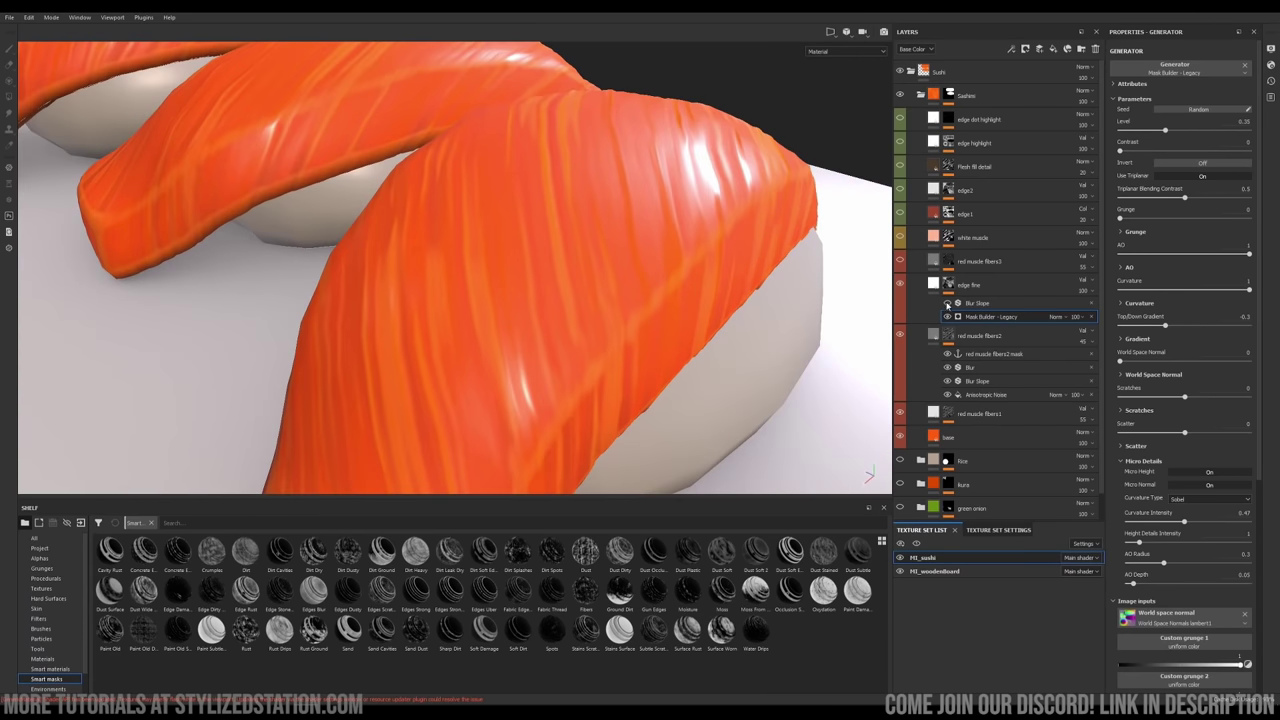
click(932, 287)
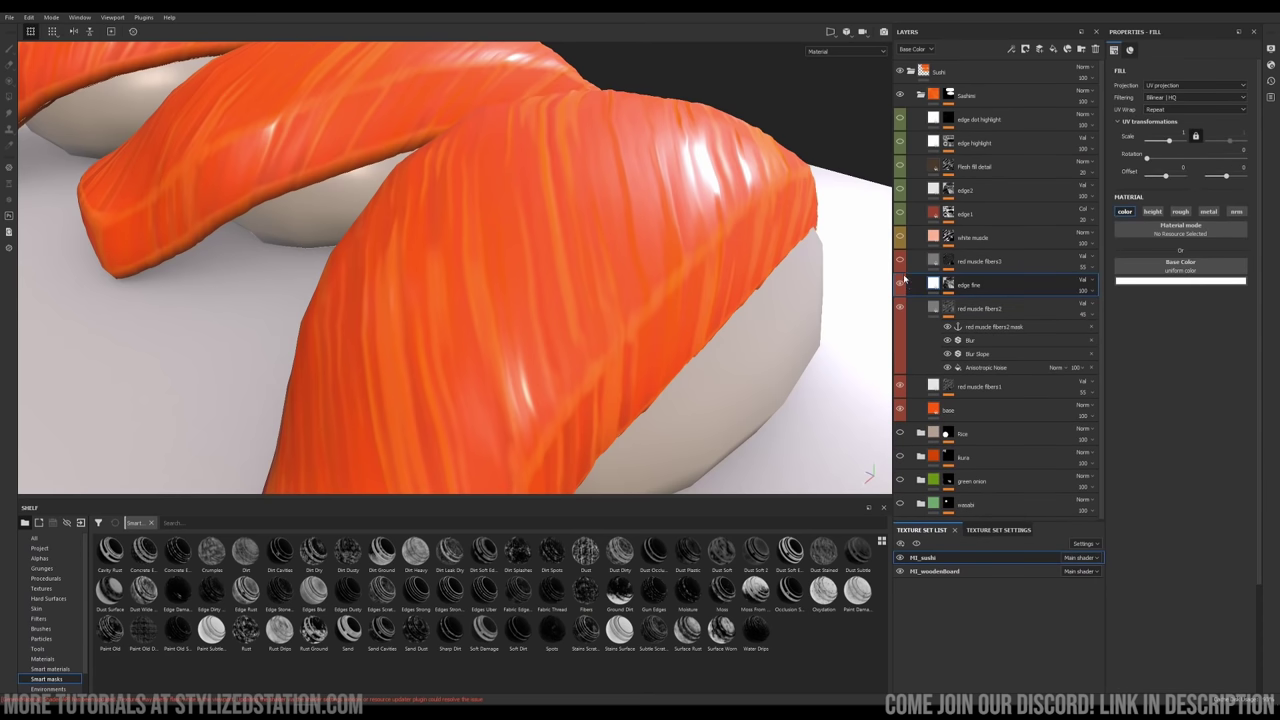
click(931, 265)
click(934, 308)
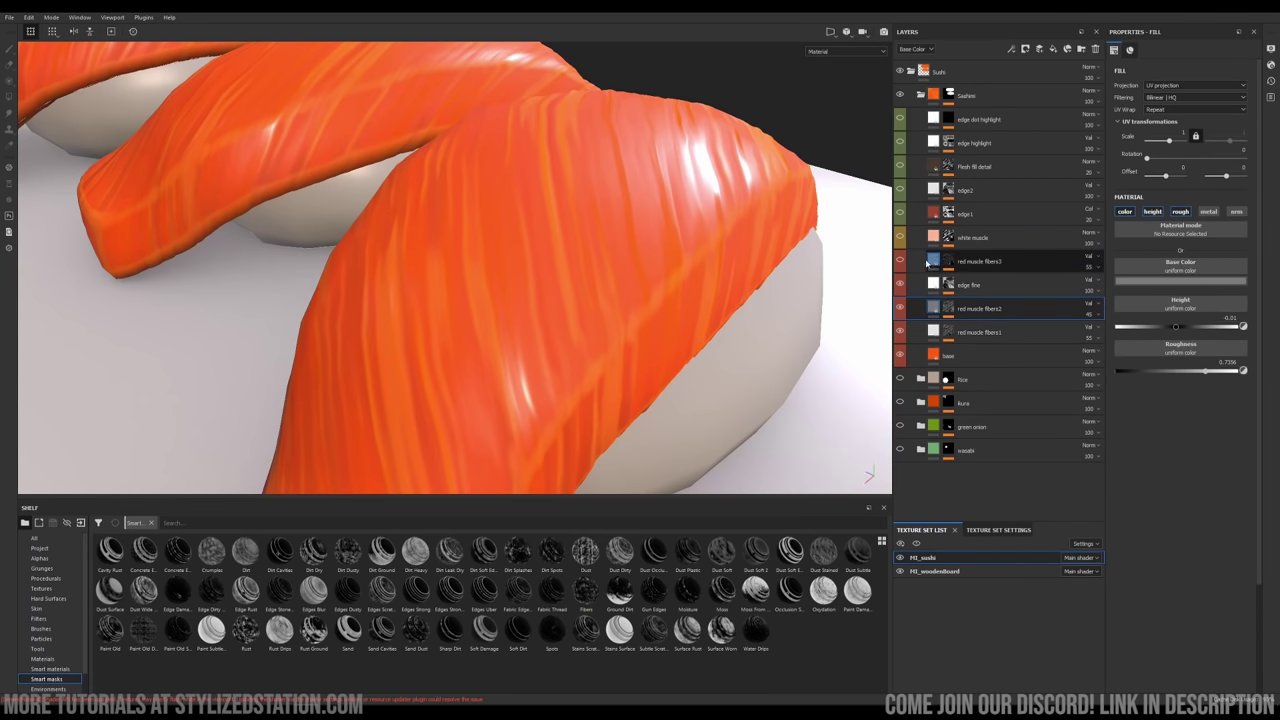
Make the red muscle fibers3 layer visible on the sashimi
click(930, 266)
click(901, 261)
alt+drag(568, 152, 343, 170)
alt+right_drag(343, 170, 290, 172)
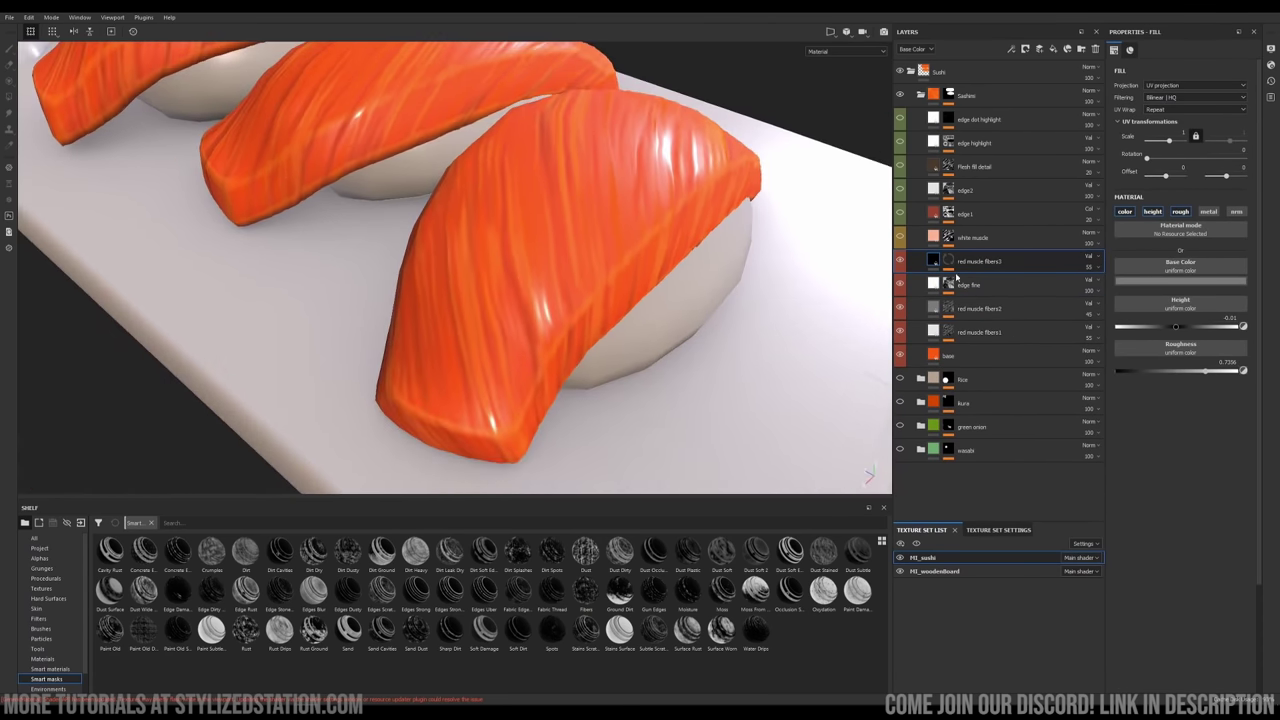
Examine the Grunge Map 003 fill in the red muscle fibers3 mask, including its Invert option and the grunge library
click(948, 261)
click(981, 293)
click(44, 568)
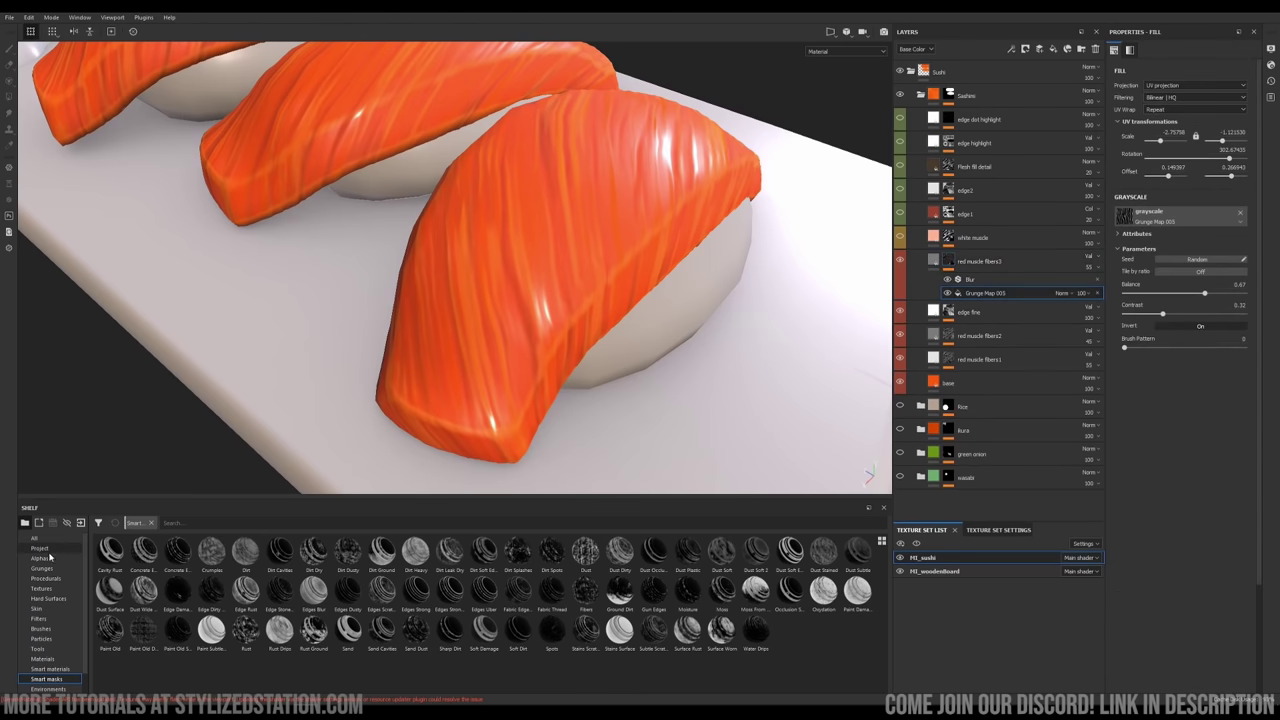
click(1203, 328)
click(1203, 328)
Inspect how Grunge Map 003 is placed on the sashimi in the 3D and UV views, and reselect red muscle fibers3
alt+drag(562, 274, 531, 280)
alt+right_drag(531, 280, 505, 281)
key(F1)
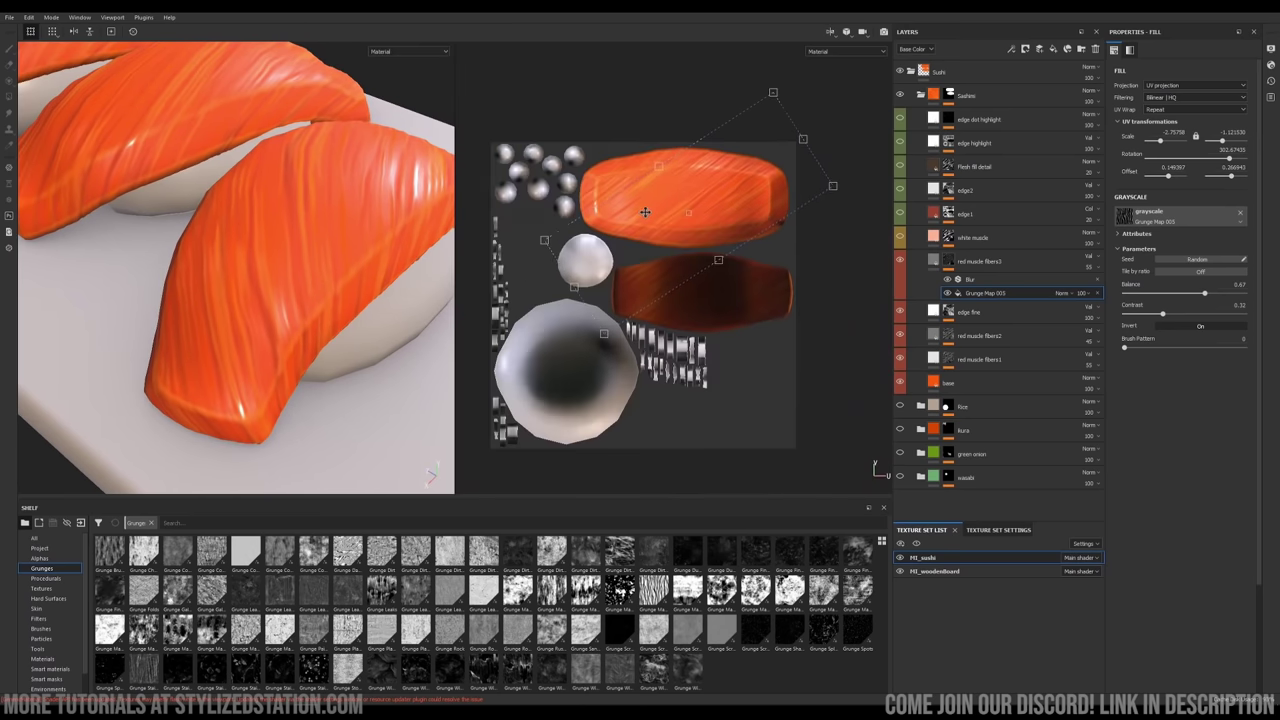
alt+middle_drag(646, 209, 642, 223)
mouse_move(685, 127)
mouse_down()
mouse_move(743, 129)
mouse_move(683, 127)
mouse_up()
key(F2)
alt+drag(230, 284, 200, 280)
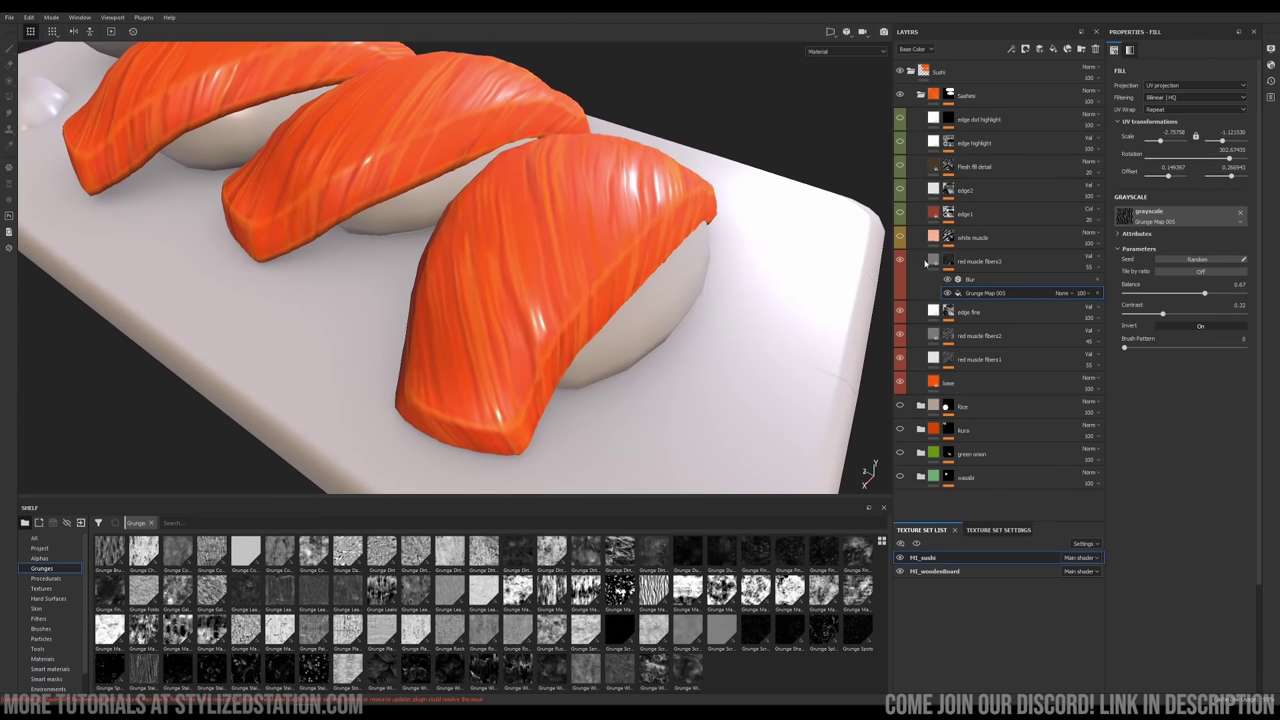
click(978, 261)
Switch to the reference board, study the white muscle lines on the salmon nigiri, and return to Substance Painter
key(alt+Tab)
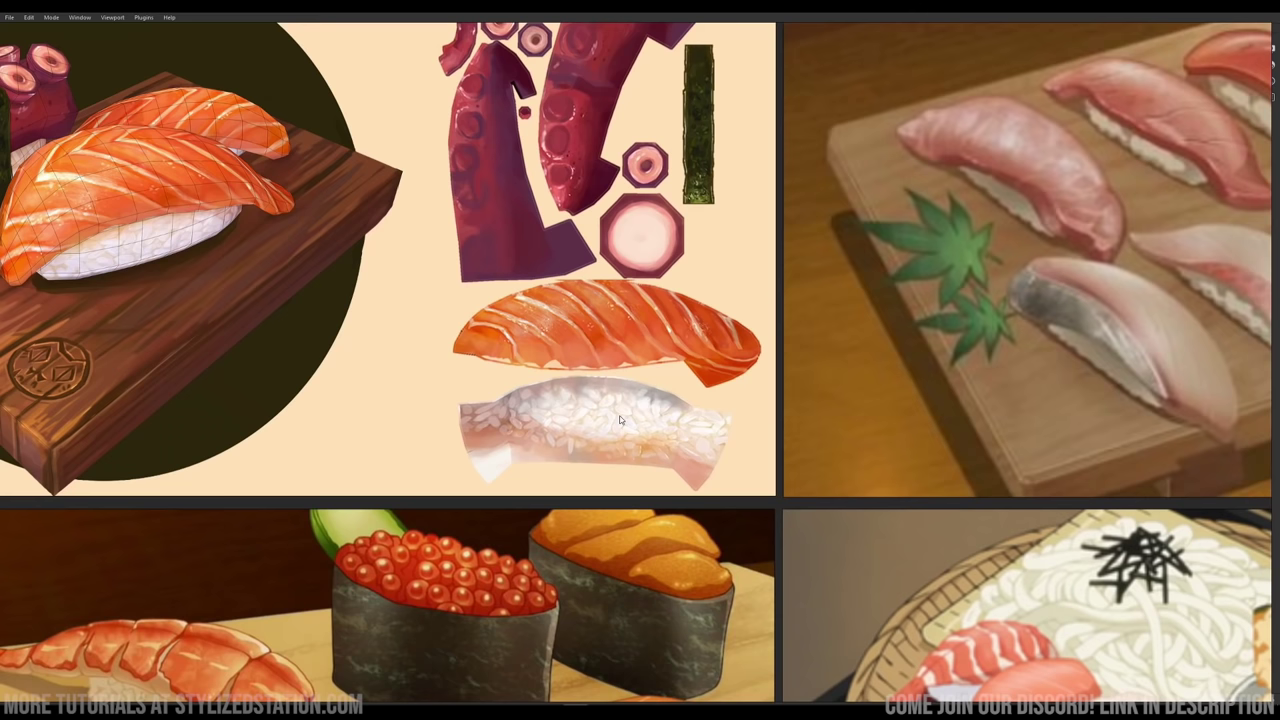
middle_drag(273, 256, 611, 389)
scroll(410, 285, up, 5)
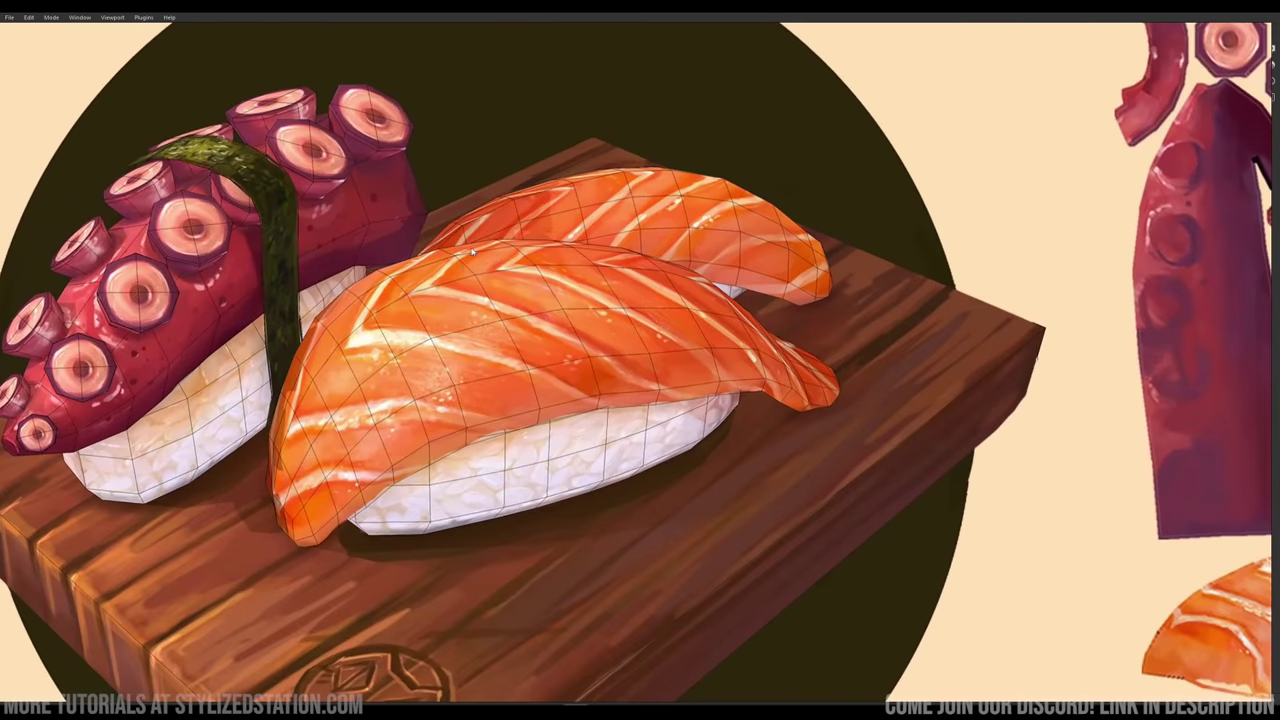
scroll(470, 310, down, 10)
middle_drag(40, 418, 403, 320)
scroll(403, 320, up, 5)
middle_drag(290, 325, 980, 600)
key(alt+Tab)
scroll(508, 251, down, 3)
Make the white muscle layer visible and turn off the anchor point and Warp filter above its Grunge Damas fill
click(960, 238)
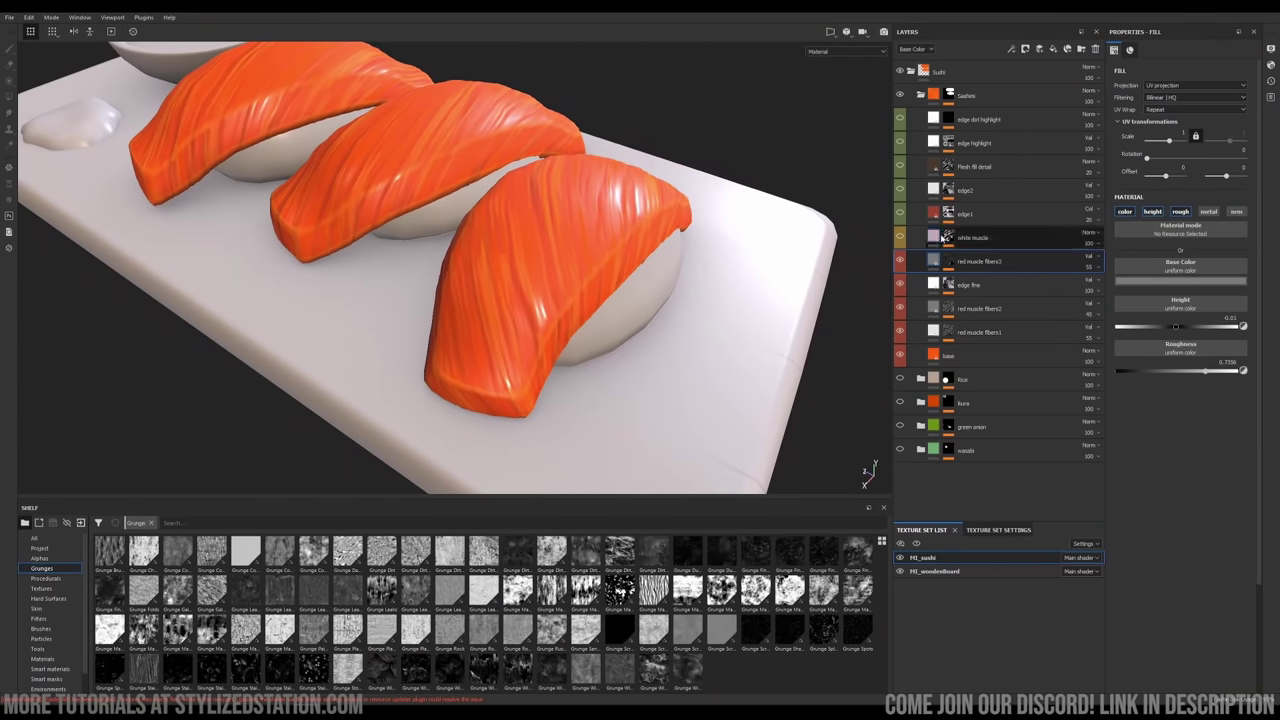
click(900, 237)
click(977, 284)
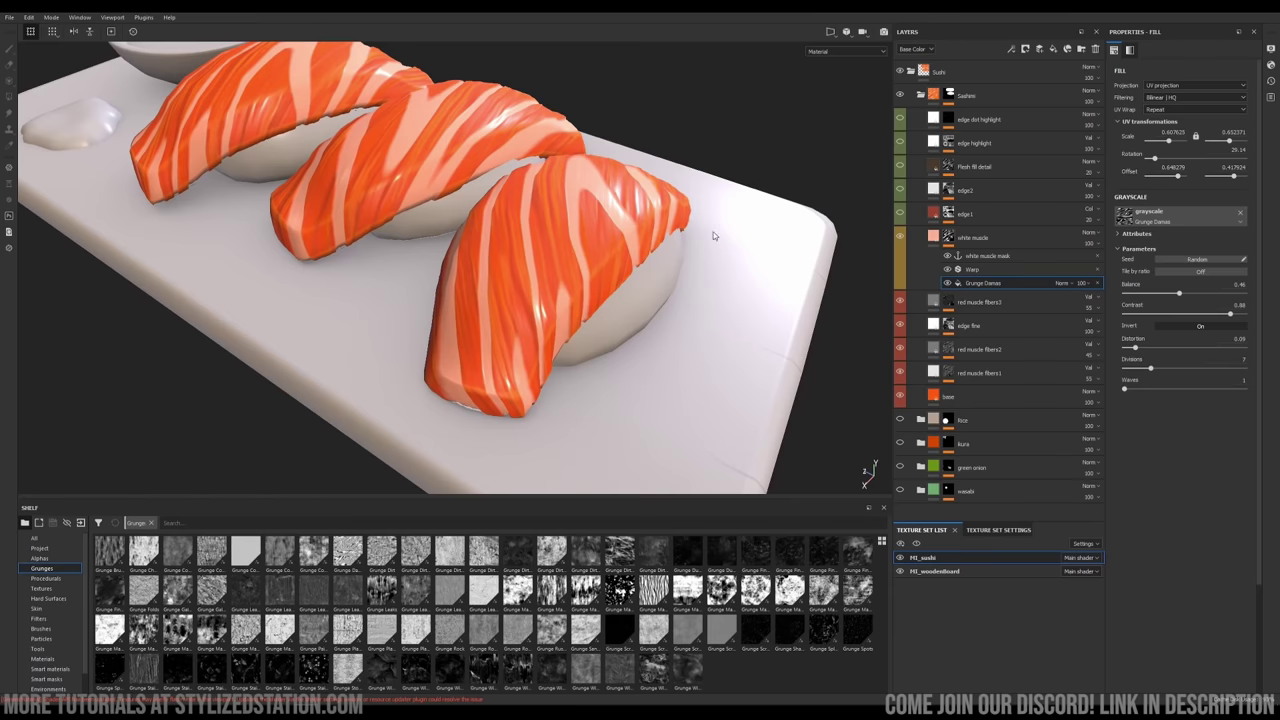
scroll(563, 291, down, 3)
scroll(838, 299, down, 2)
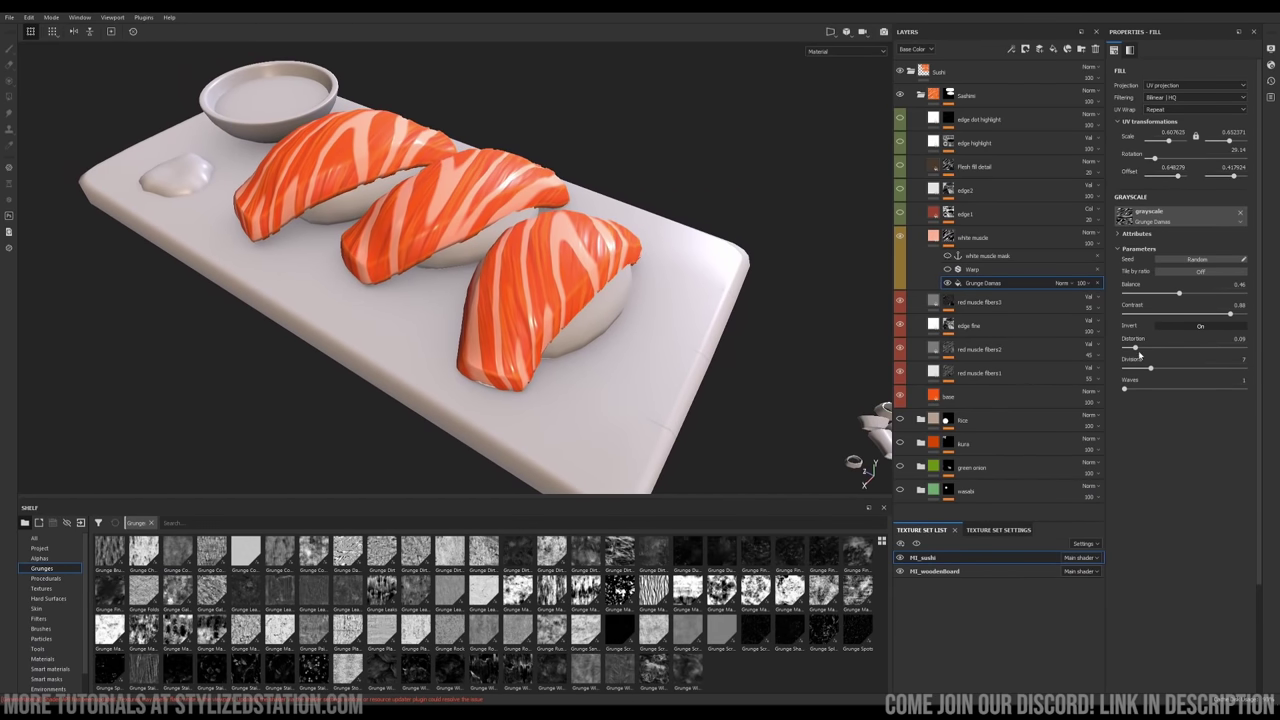
Try other Distortion, Balance and Invert settings on the white muscle mask's Grunge Damas fill and restore them
drag(1151, 368, 1123, 349)
key(ctrl+z)
alt+drag(588, 262, 585, 282)
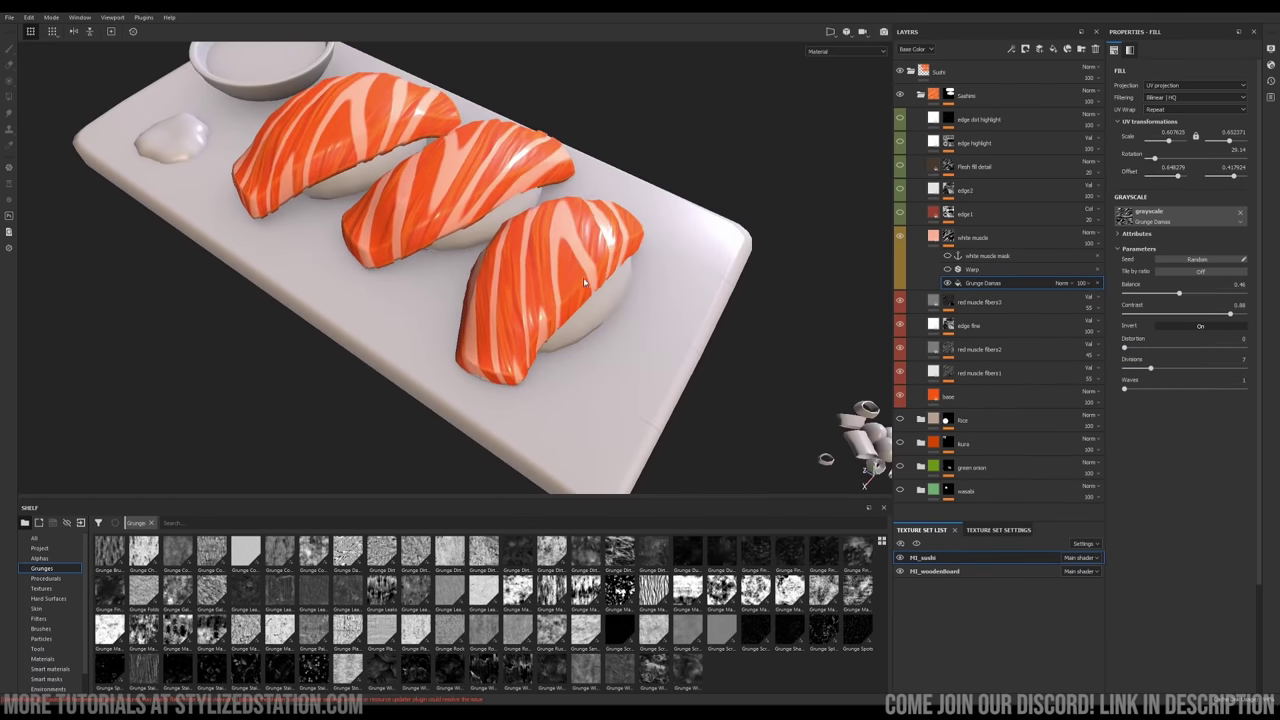
key(ctrl+z)
drag(1181, 293, 1206, 294)
key(ctrl+z)
click(1199, 326)
click(1195, 326)
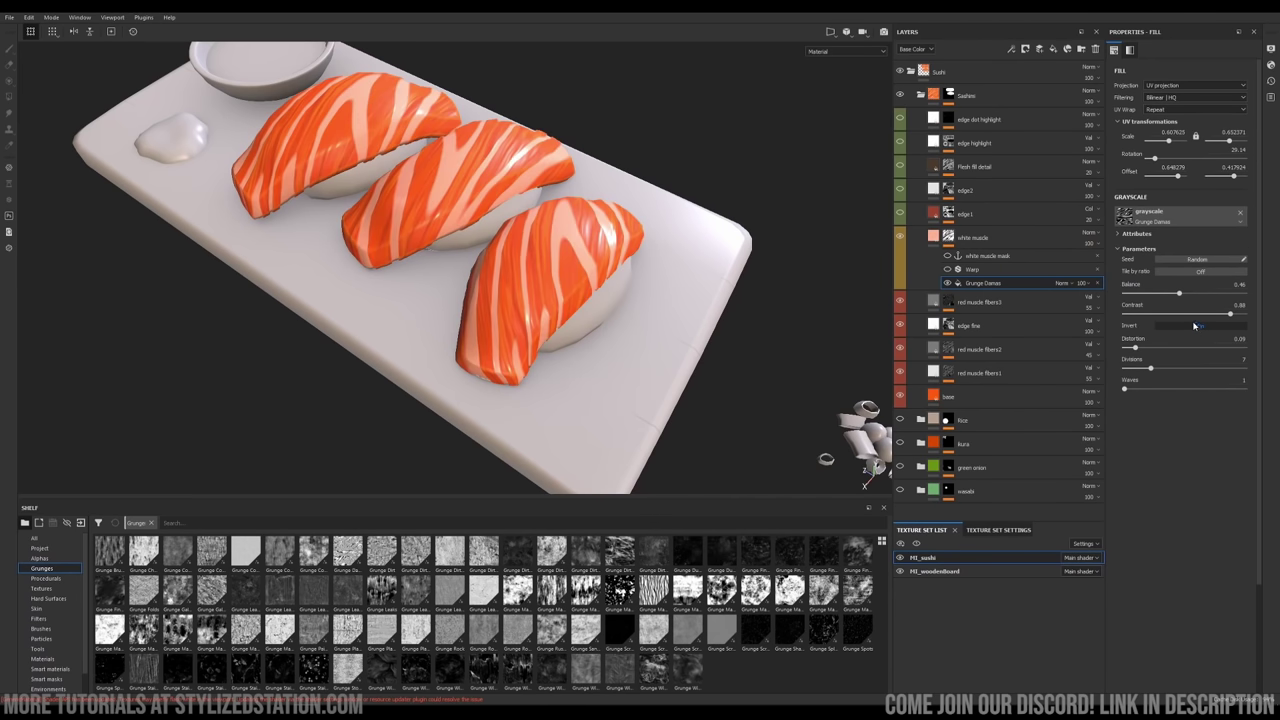
key(F1)
click(1193, 325)
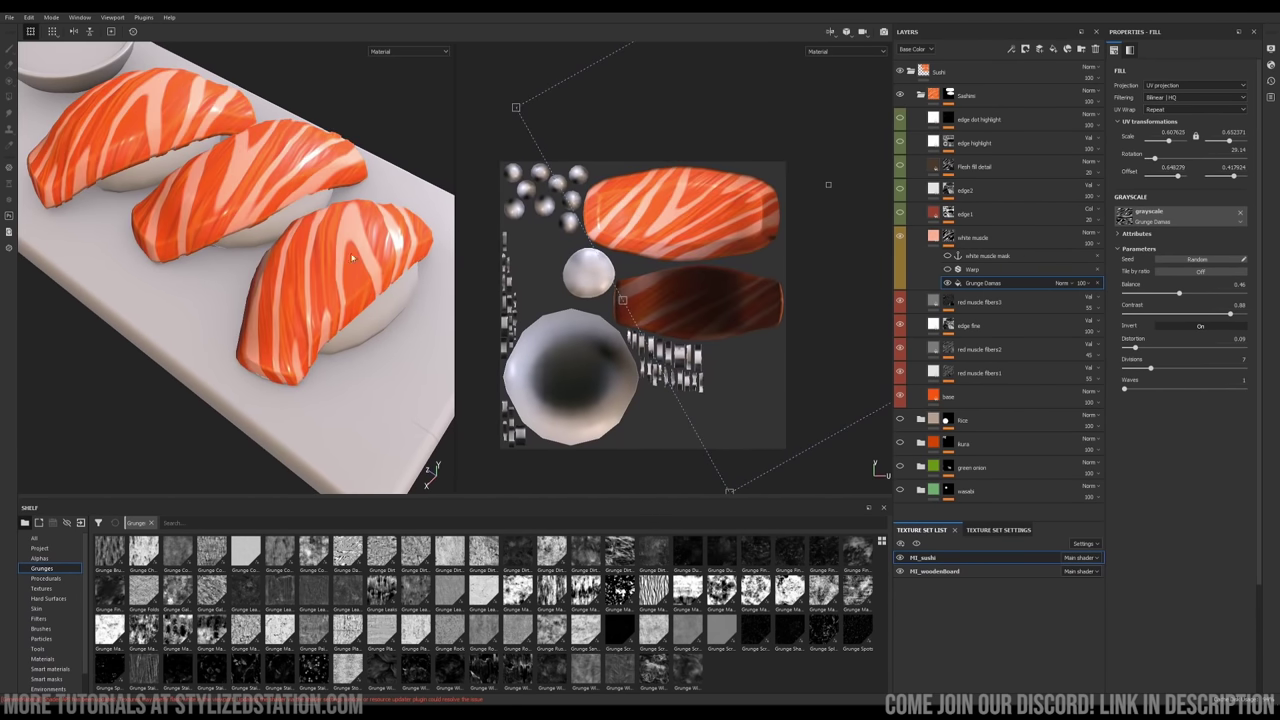
Turn the Warp filter and anchor point in the white muscle mask back on, and check the layer's fill settings
key(F2)
alt+right_drag(537, 249, 600, 235)
alt+middle_drag(600, 235, 586, 174)
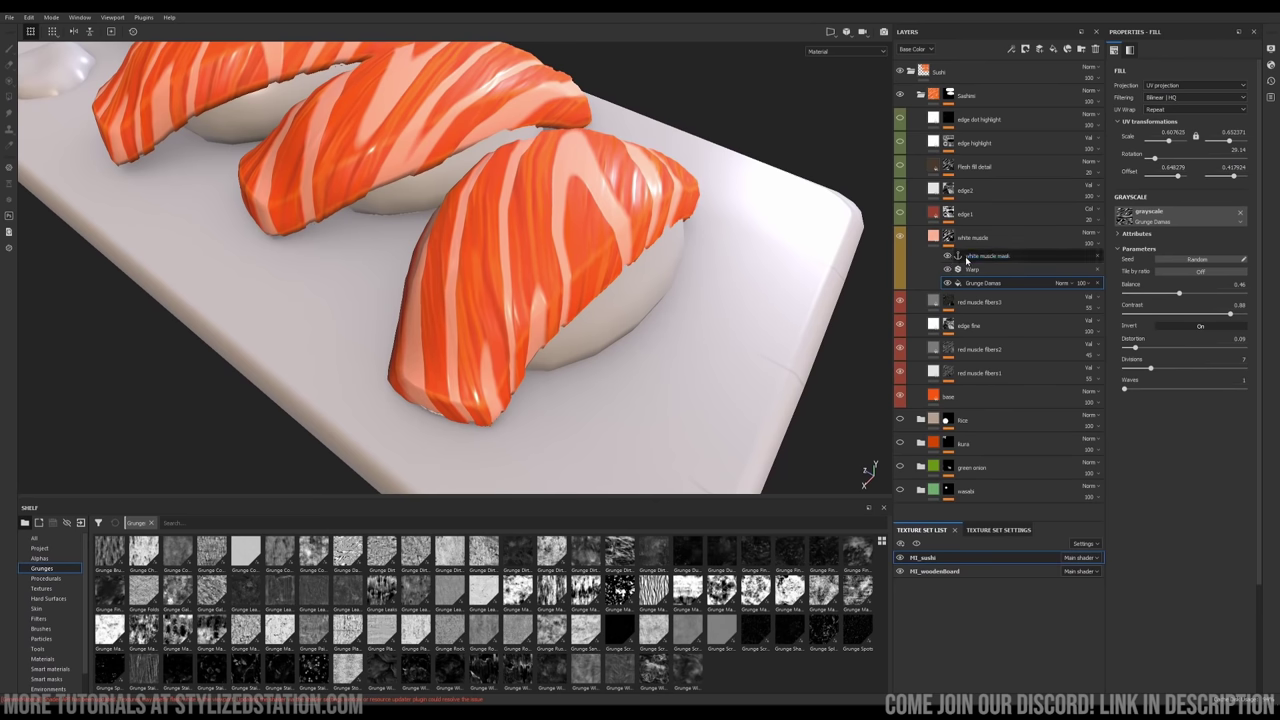
click(938, 237)
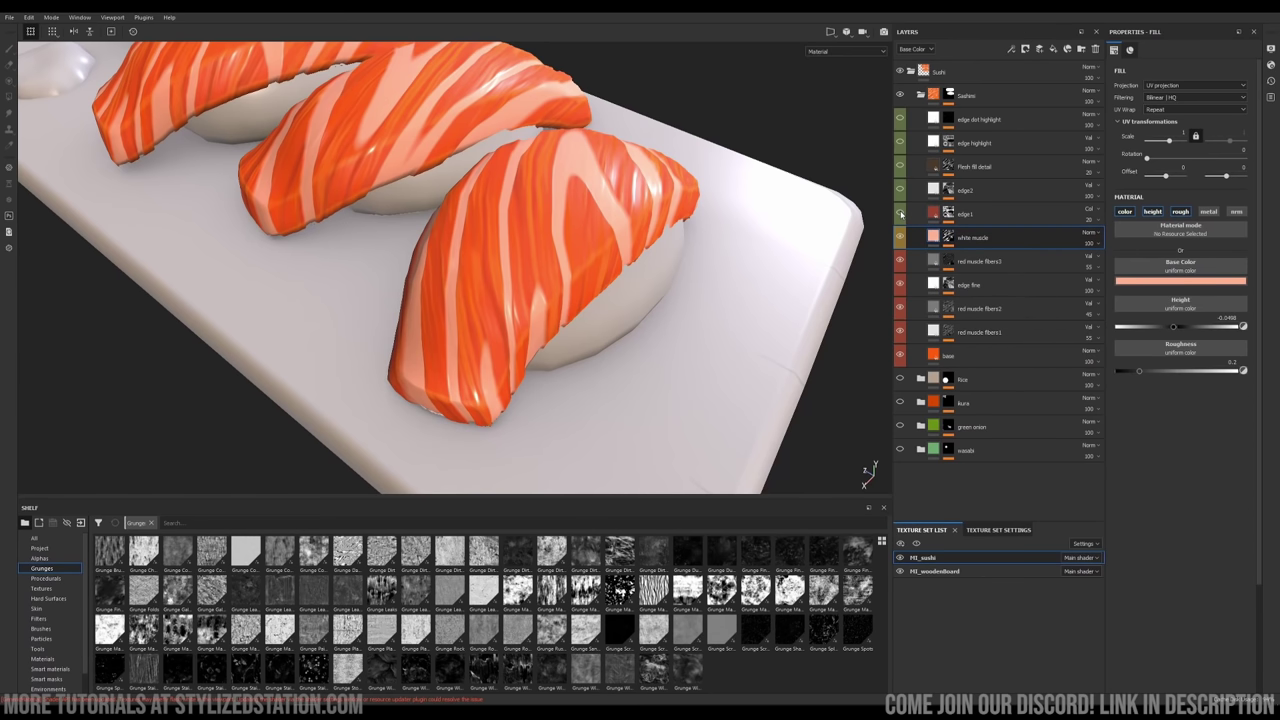
Make the edge1 layer visible, check its fill settings and browse the edge smart masks
alt+drag(623, 216, 530, 222)
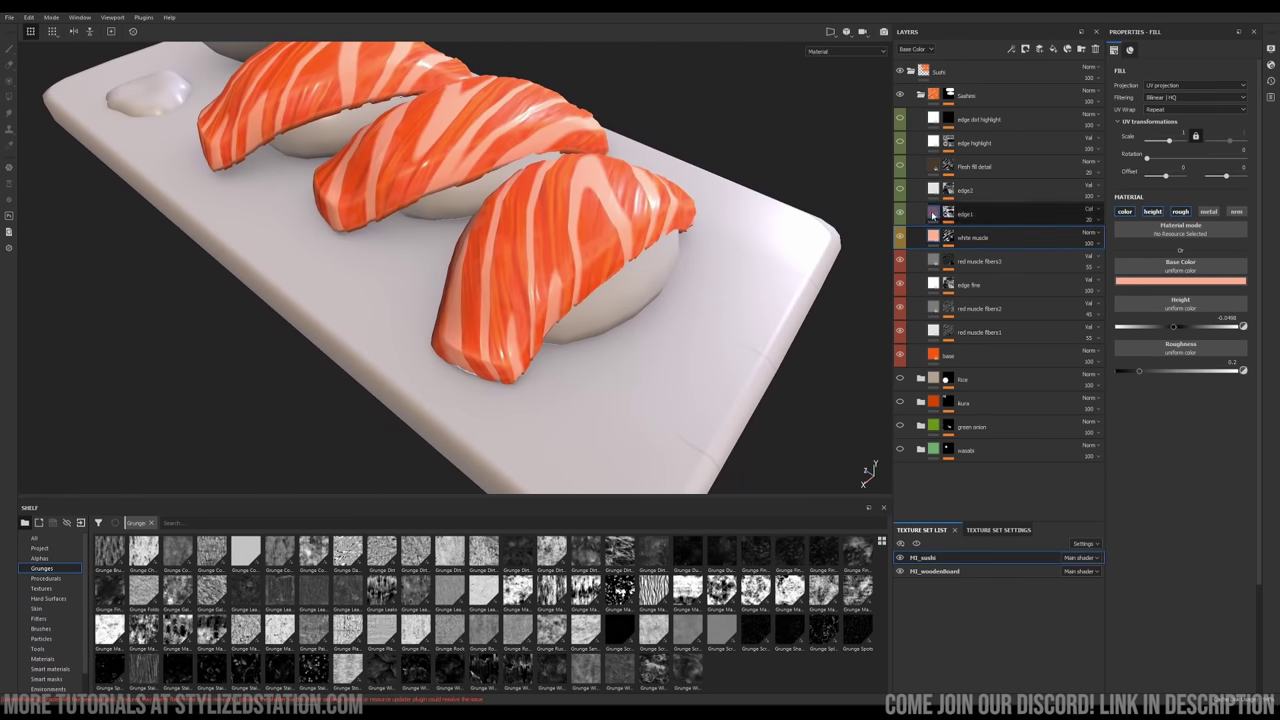
click(933, 214)
click(52, 679)
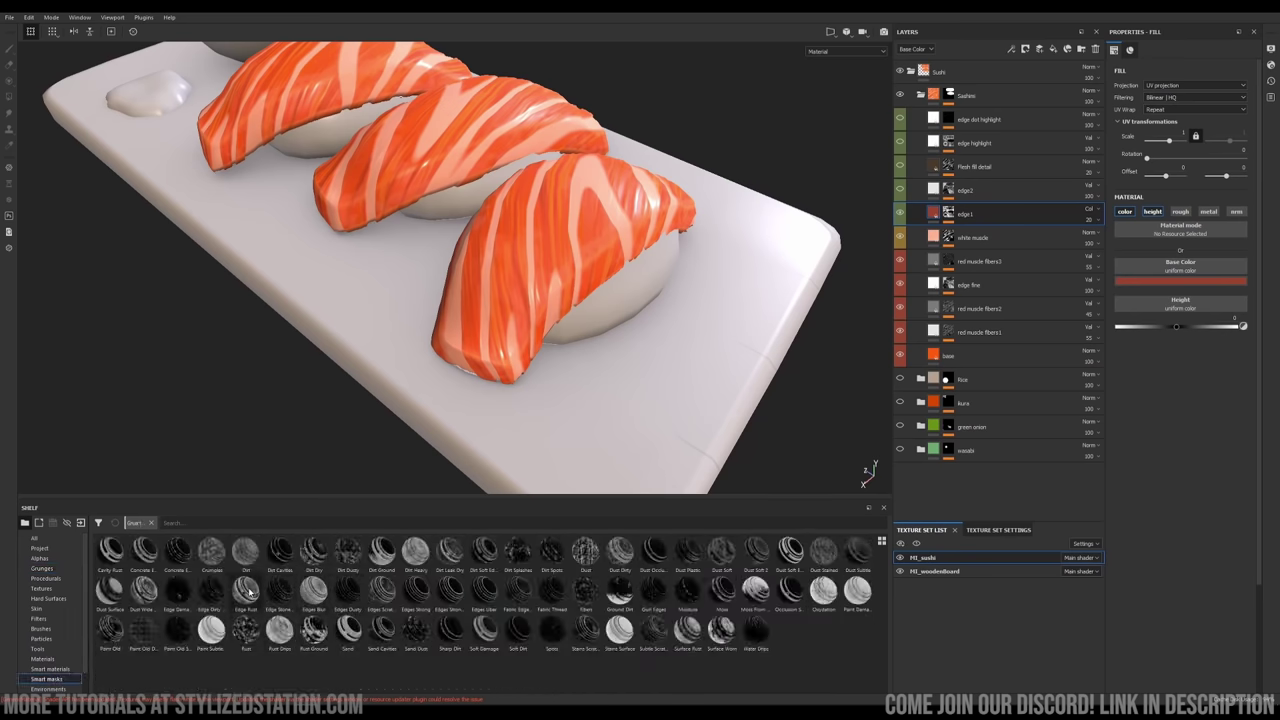
drag(528, 585, 929, 196)
Make the edge2 layer visible above edge1
click(932, 192)
click(900, 189)
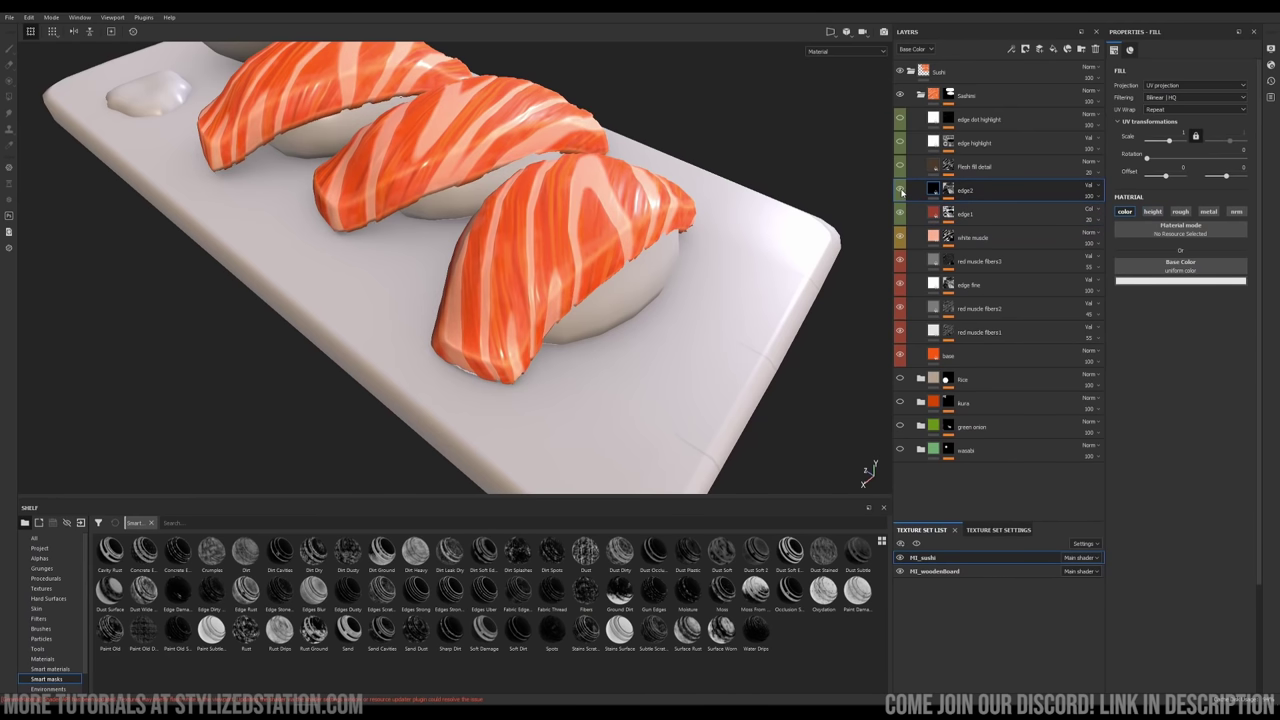
scroll(840, 195, up, 1)
Review the Mask Builder - Legacy generator in the edge2 mask, including its Micro Height anchor point and Levels
click(948, 189)
click(985, 238)
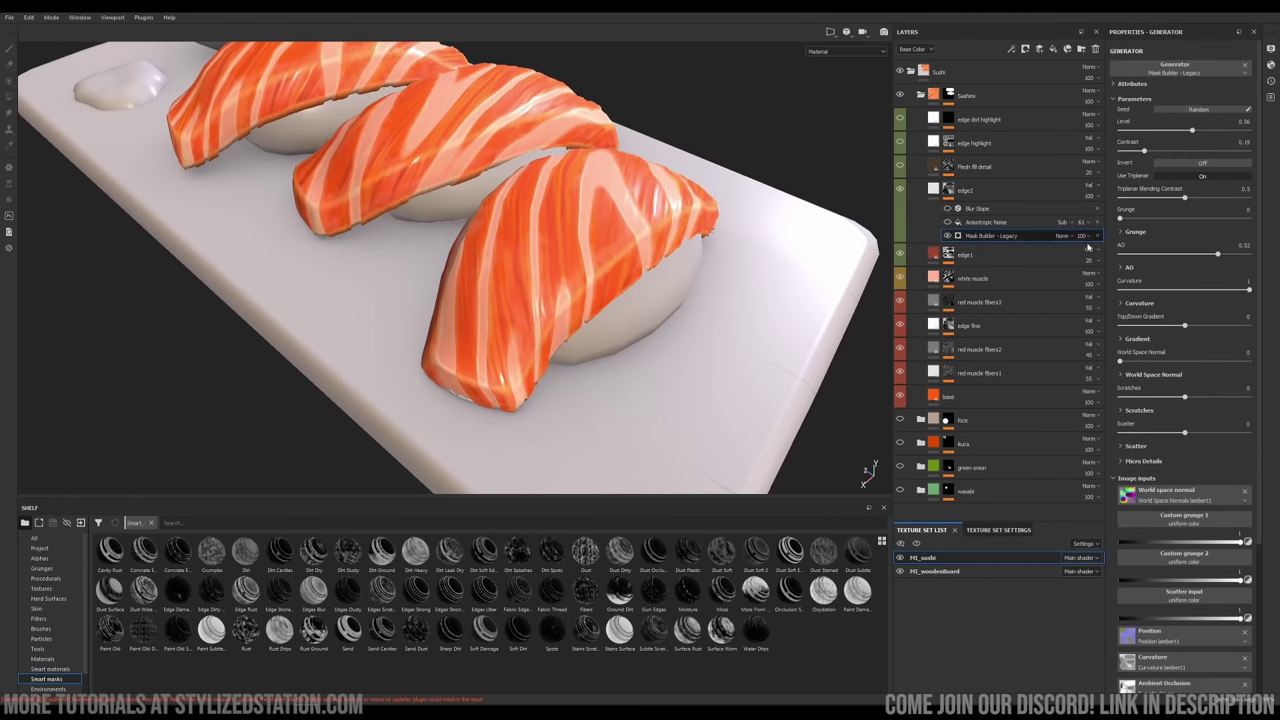
scroll(1159, 565, down, 4)
click(1195, 576)
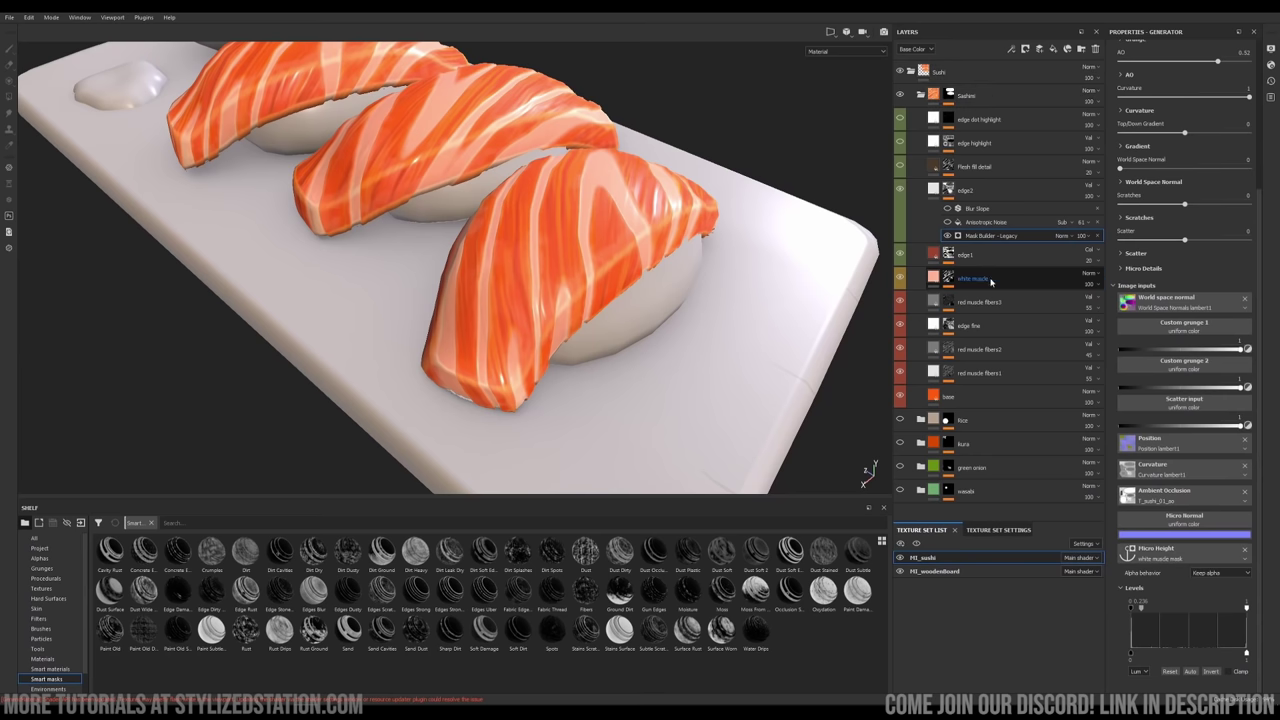
scroll(711, 251, up, 2)
Turn on the Anisotropic Noise fill in the edge2 mask and preview it with Normal blending at 100 opacity
click(948, 222)
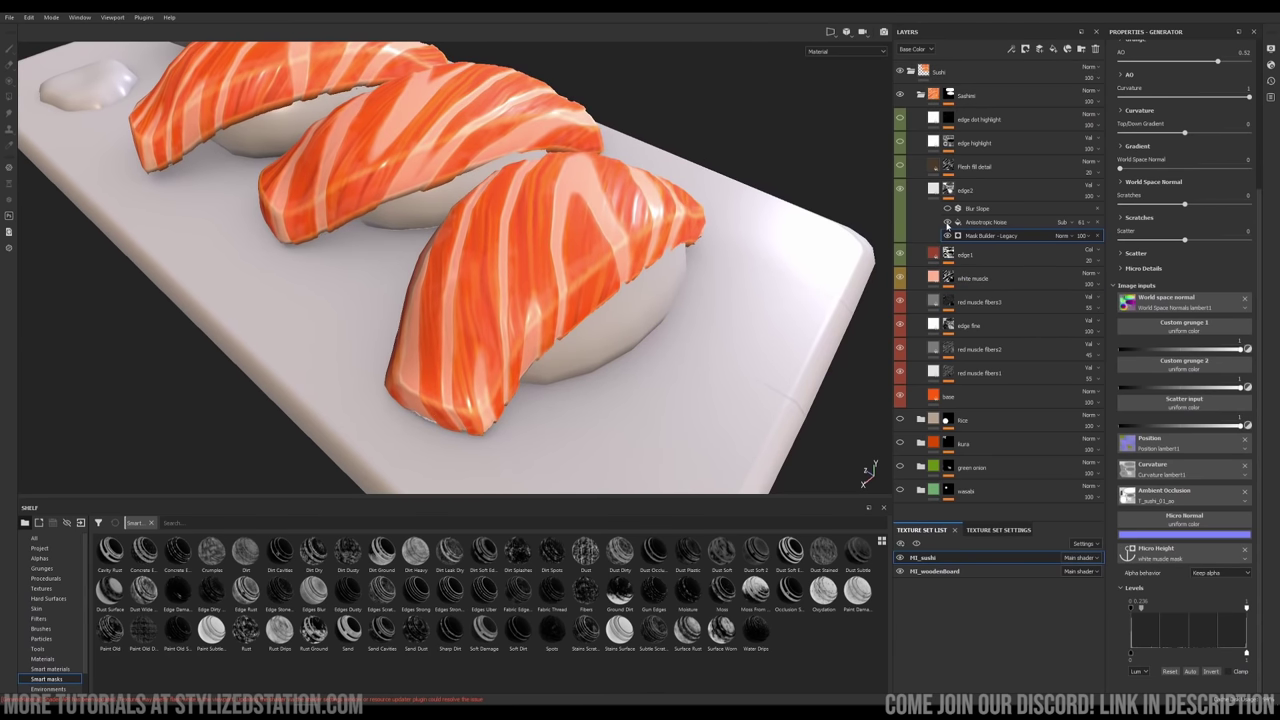
scroll(711, 251, up, 3)
click(991, 225)
click(1064, 222)
click(1066, 232)
click(1083, 222)
drag(1104, 237, 1126, 237)
Display only the mask, set the Anisotropic Noise fill to Subtract blending, and toggle it off and on to compare
click(846, 51)
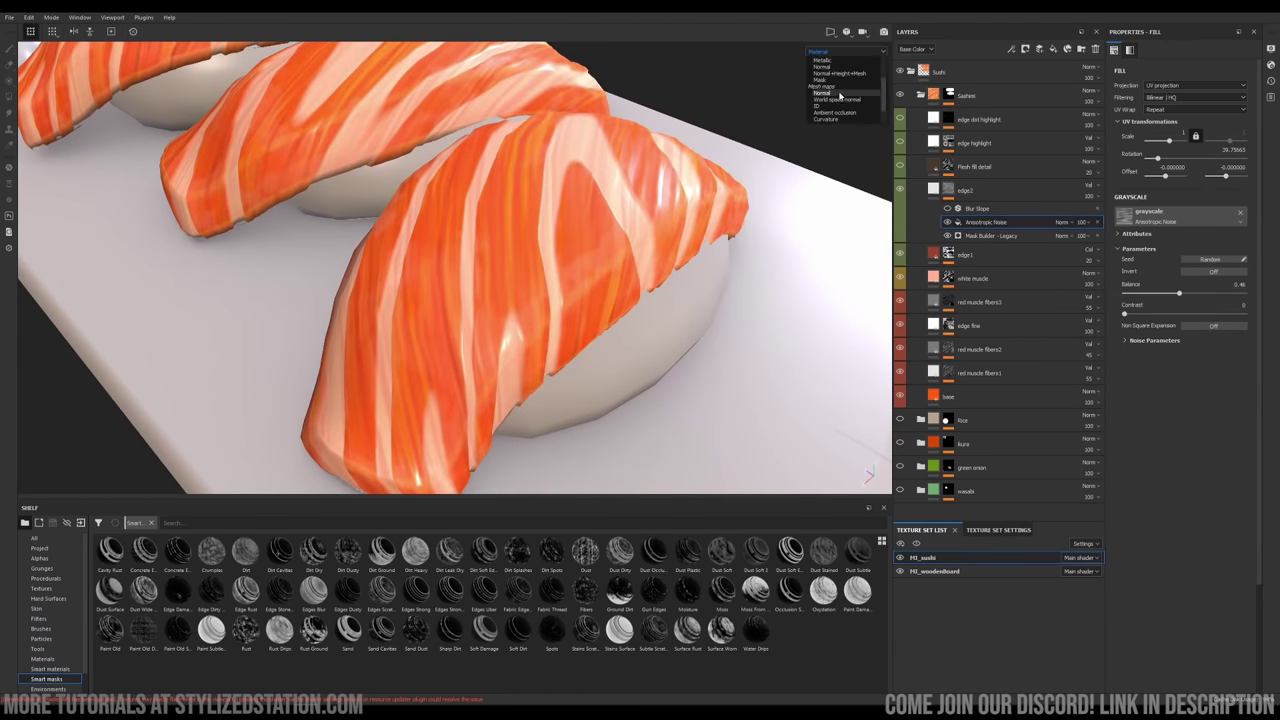
click(840, 97)
alt+drag(750, 230, 795, 210)
click(1065, 223)
click(1070, 325)
click(948, 222)
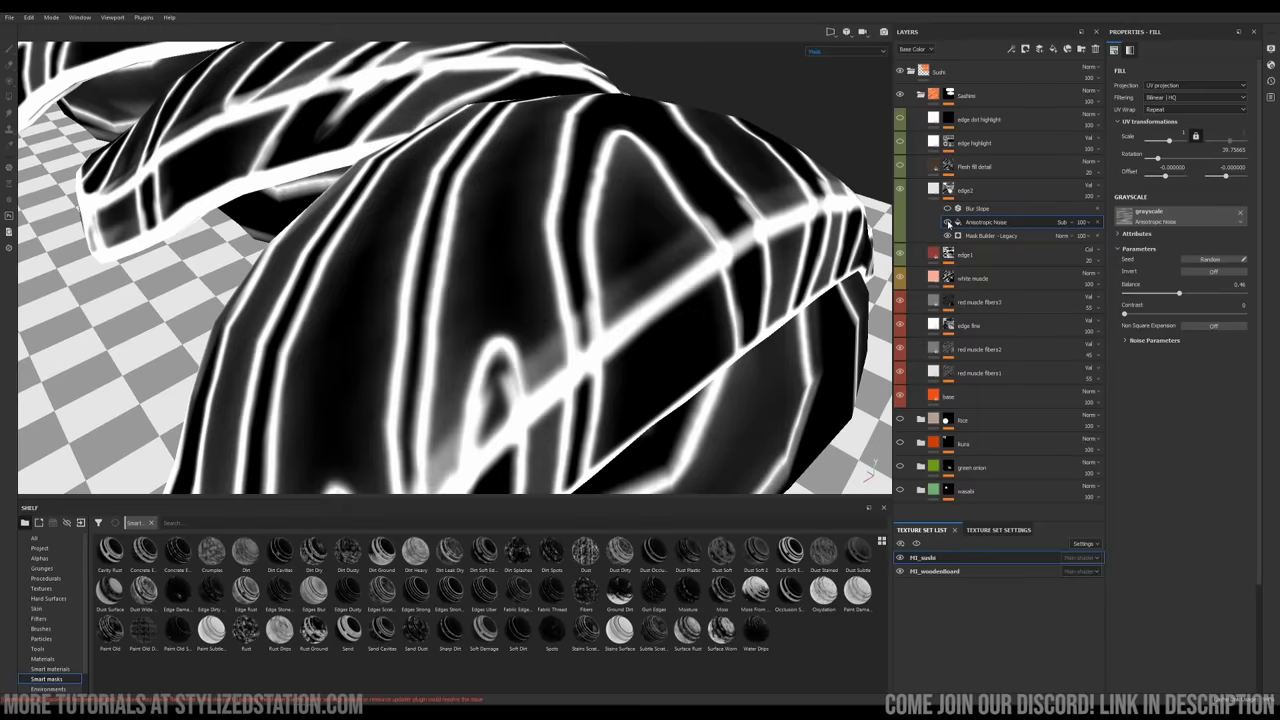
click(948, 222)
Set the Anisotropic Noise fill's opacity to 64, return to the material view, and select the edge2 layer's fill
scroll(833, 250, down, 3)
click(1083, 222)
drag(1125, 238, 1107, 239)
key(m)
scroll(676, 241, up, 2)
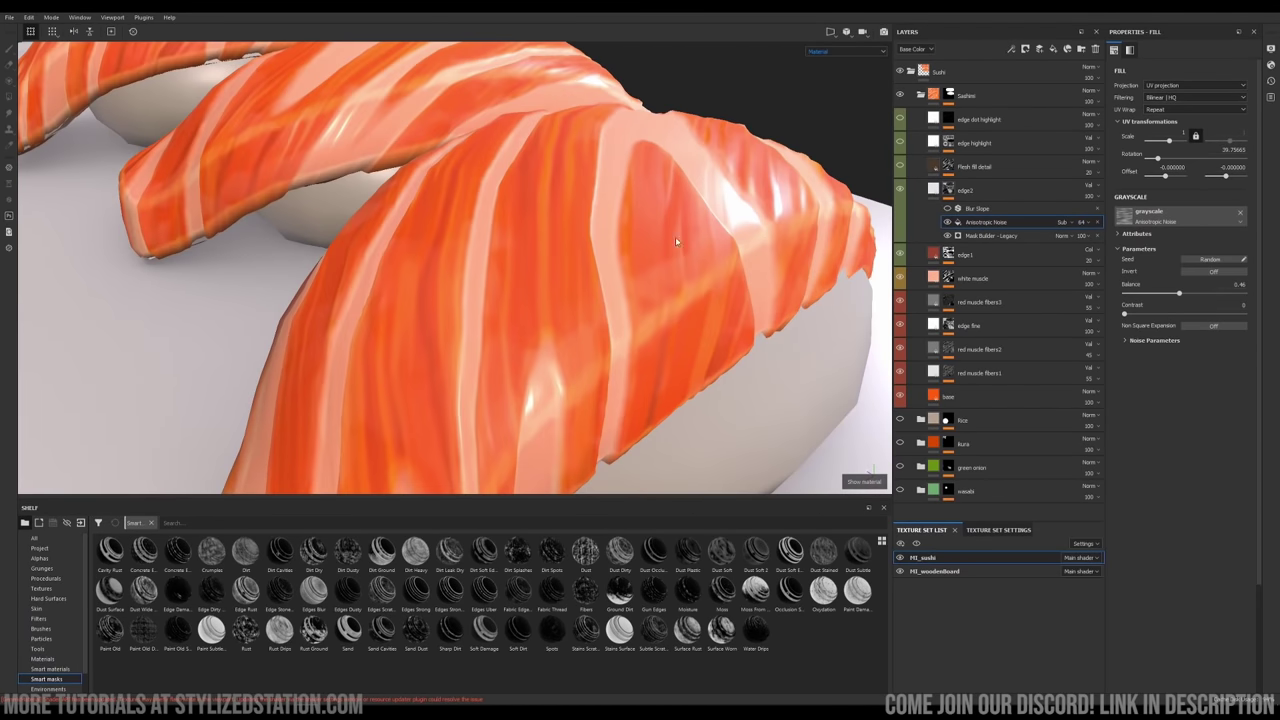
scroll(651, 243, up, 2)
click(933, 192)
scroll(780, 230, down, 6)
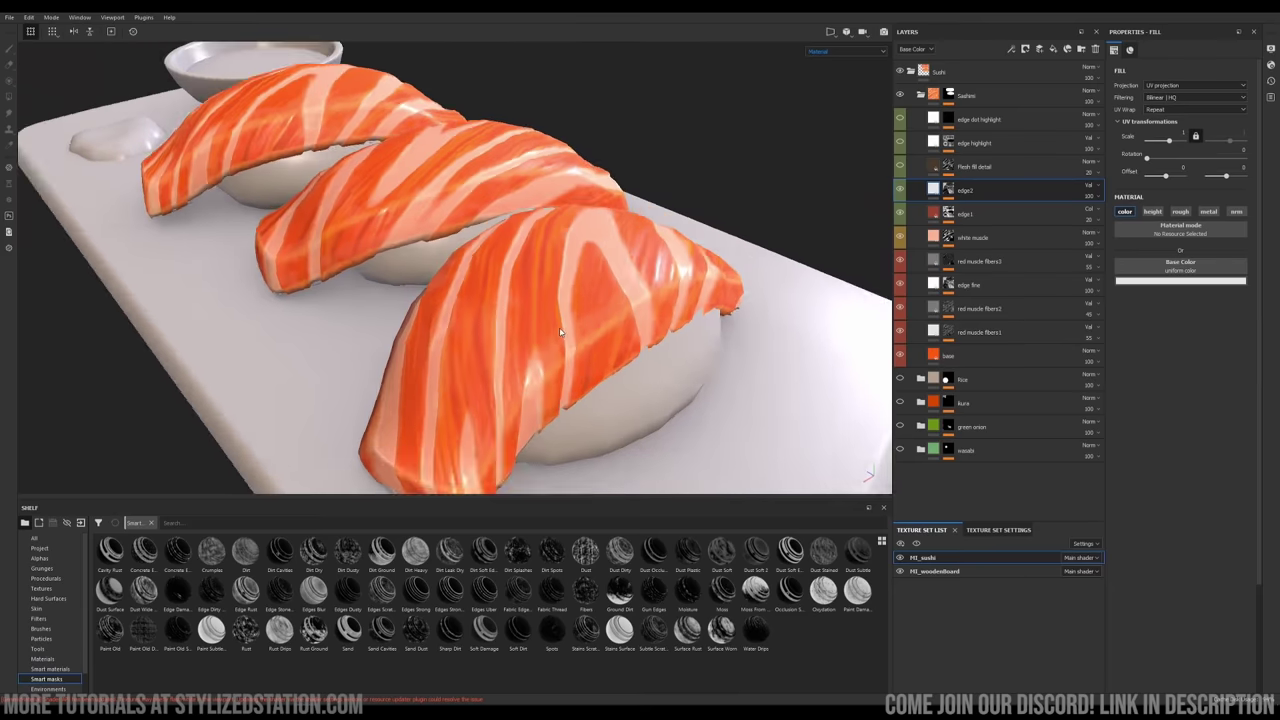
Make the flesh fill detail layer visible, toggling it off and on to compare its effect on the salmon
click(898, 168)
scroll(553, 322, up, 3)
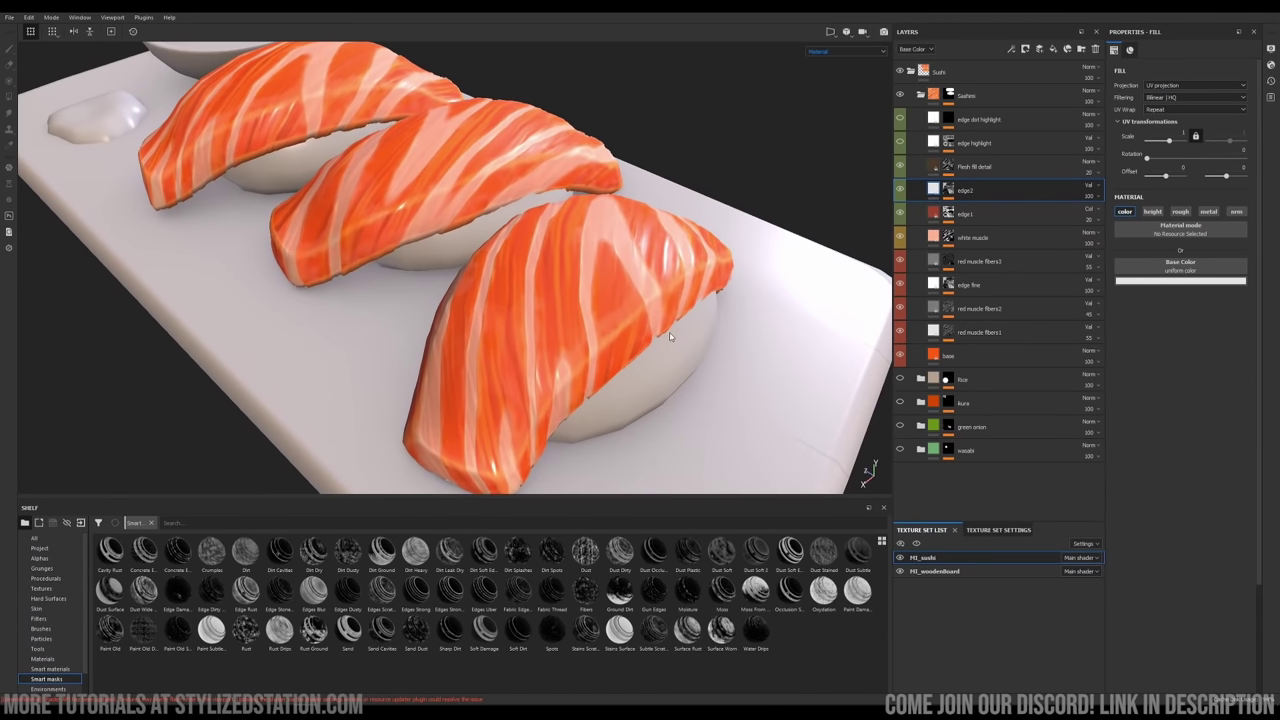
scroll(586, 292, up, 2)
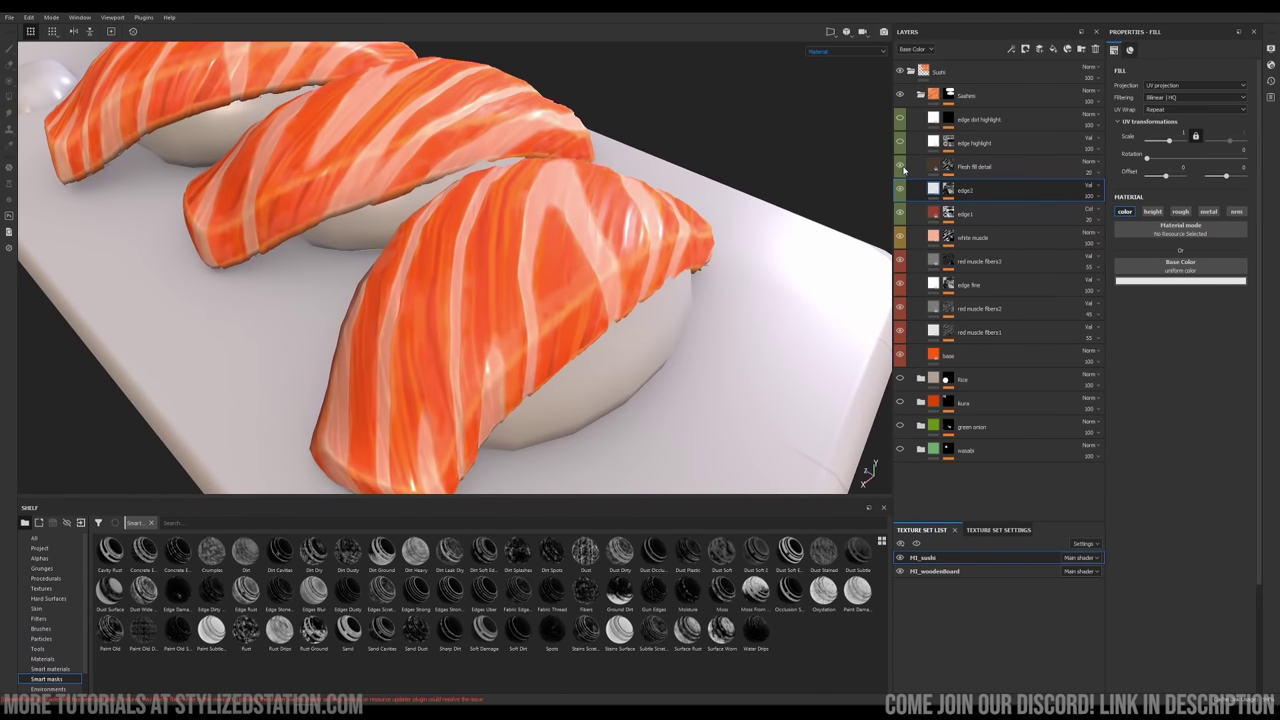
click(903, 167)
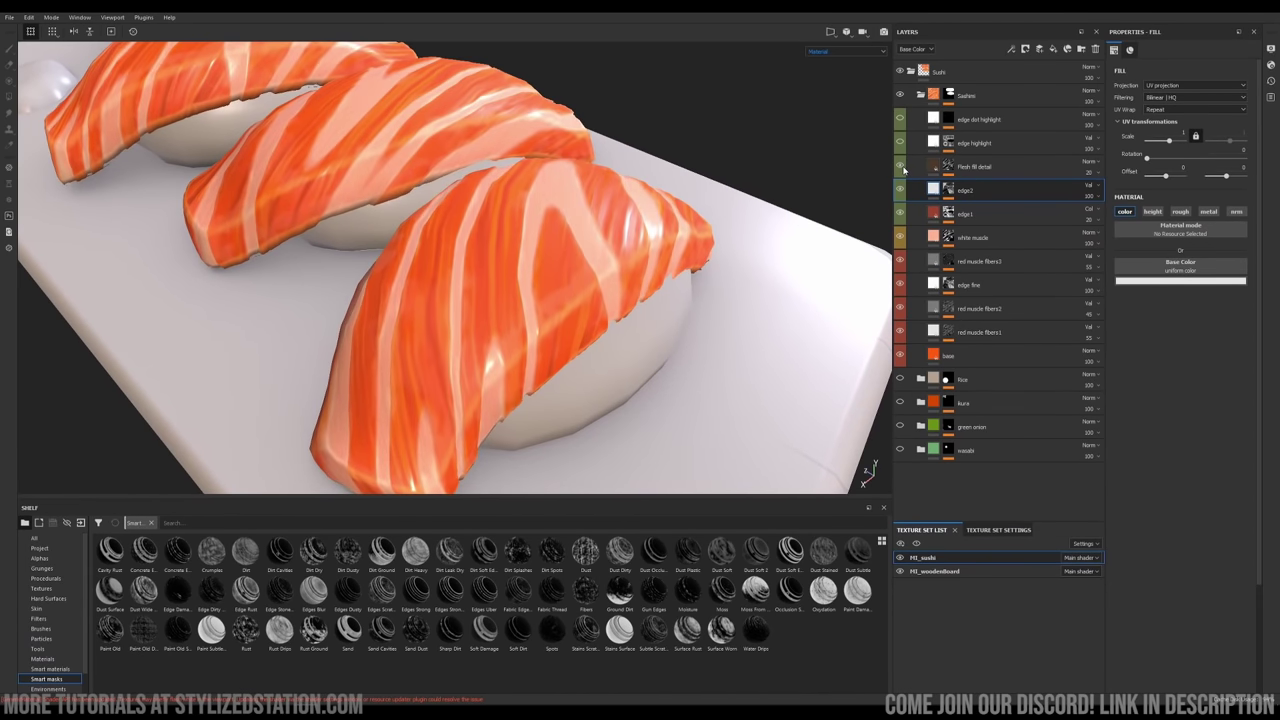
click(903, 167)
Make the edge highlight layer visible and compare its mask with and without the Blur Slope filter
click(933, 143)
click(900, 143)
scroll(450, 263, down, 2)
click(855, 54)
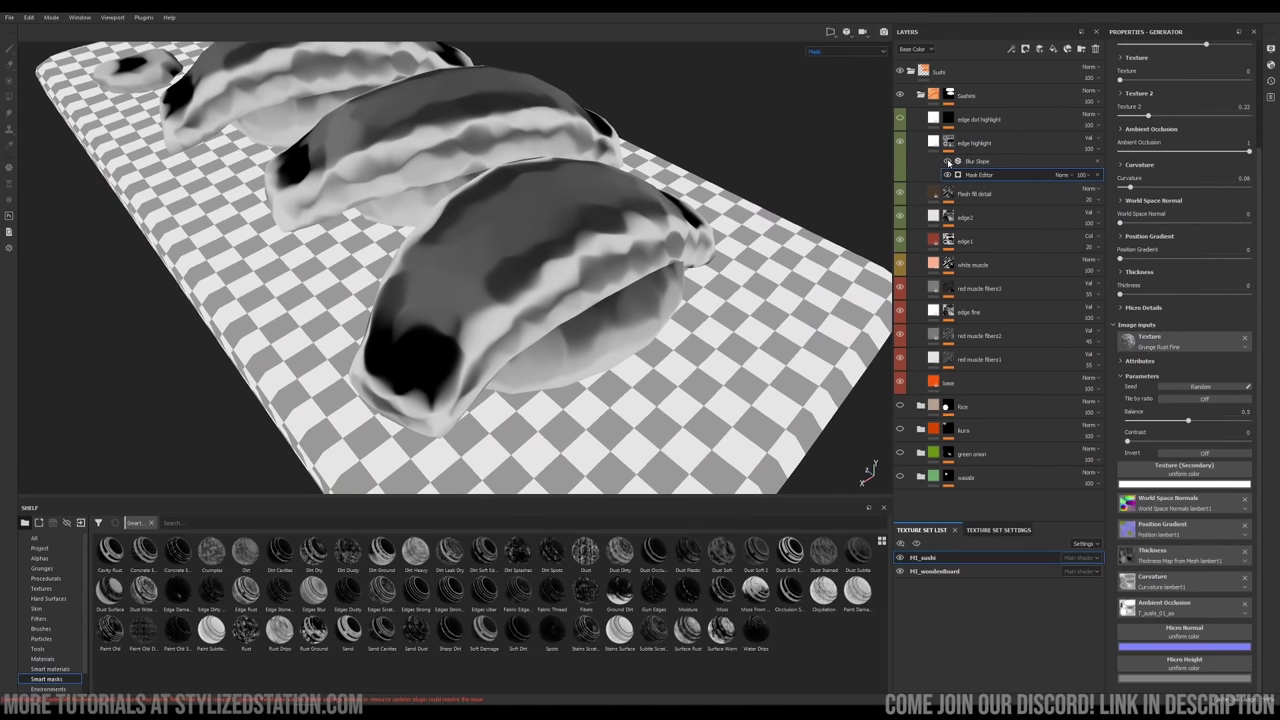
click(948, 162)
alt+drag(540, 270, 465, 234)
click(948, 162)
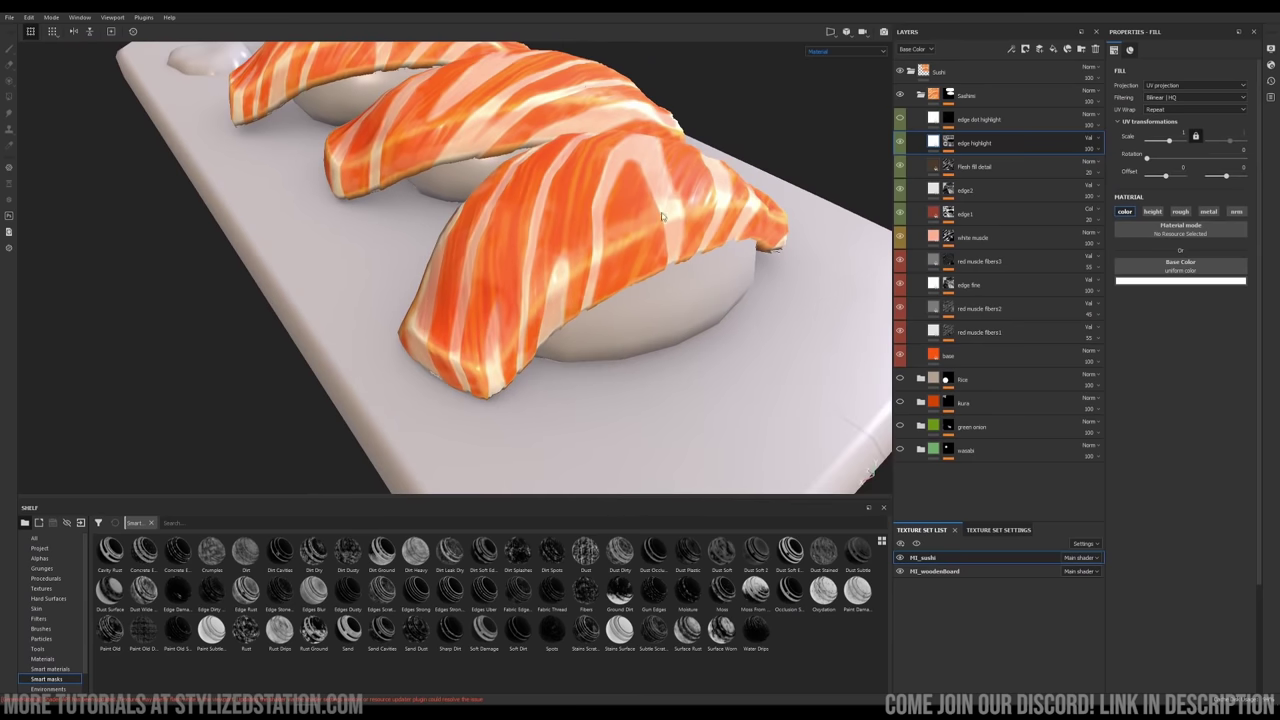
Switch to the reference image board, examine the painted salmon nigiri illustration, and return to the texturing project
key(alt+Tab)
scroll(718, 489, down, 3)
middle_drag(1180, 440, 452, 490)
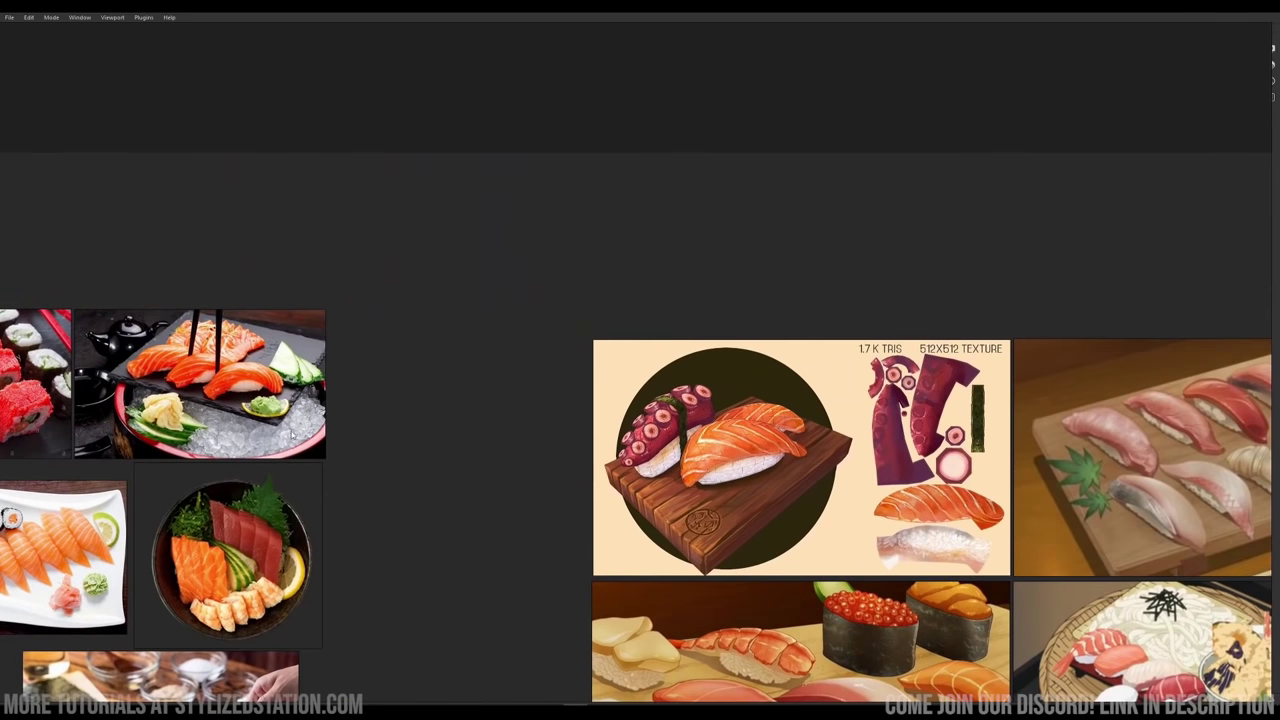
scroll(745, 480, up, 6)
middle_drag(687, 443, 586, 447)
key(alt+Tab)
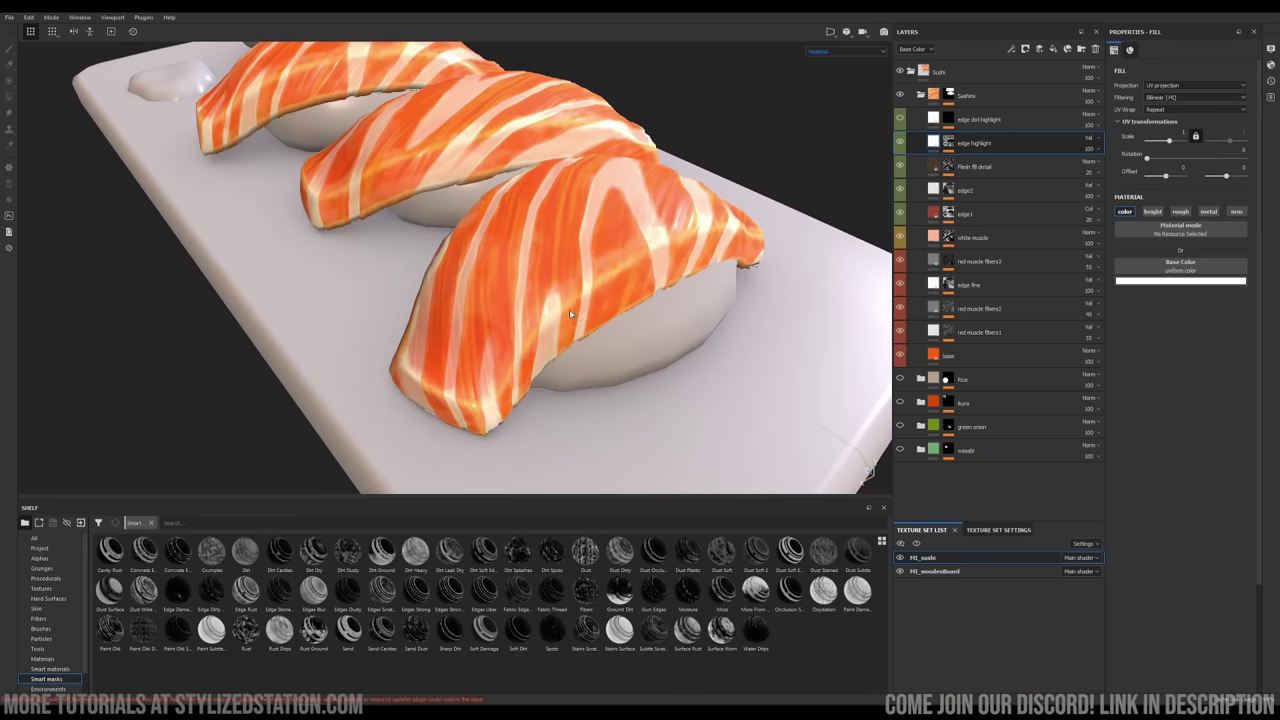
Make the edge dot highlight layer visible and open the Directional Scratches fill in its mask
click(948, 119)
click(900, 119)
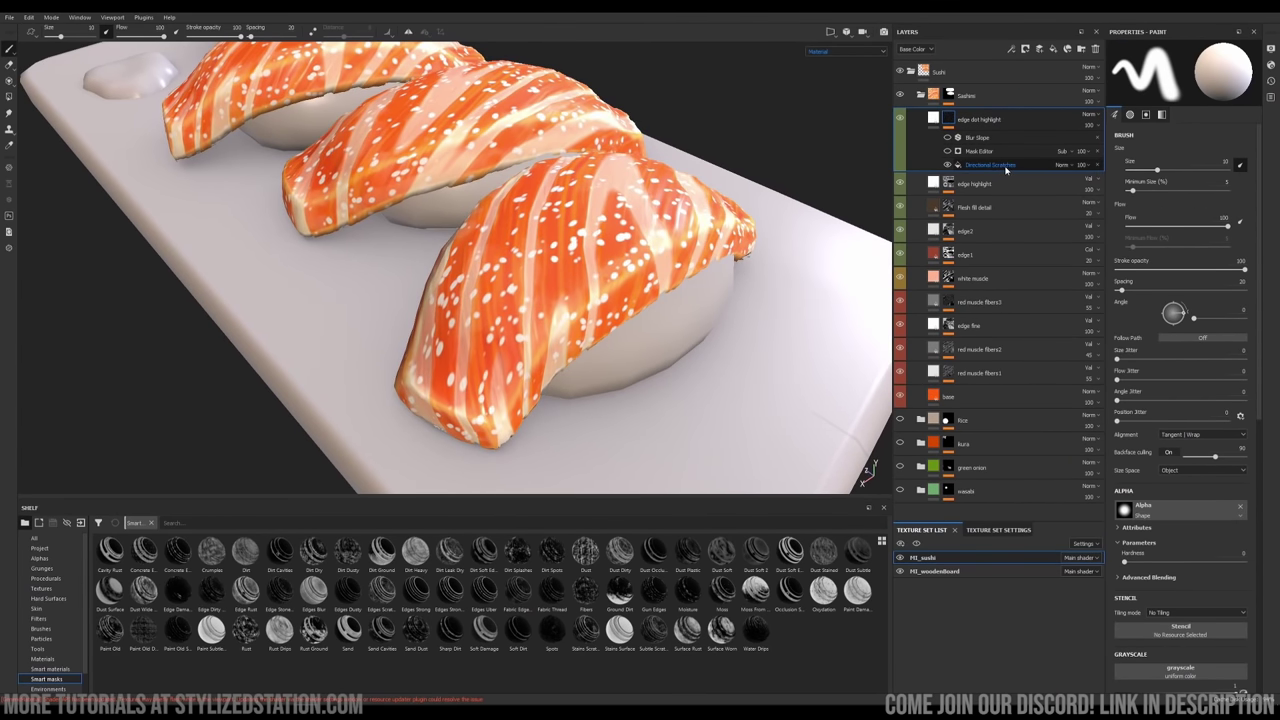
click(990, 164)
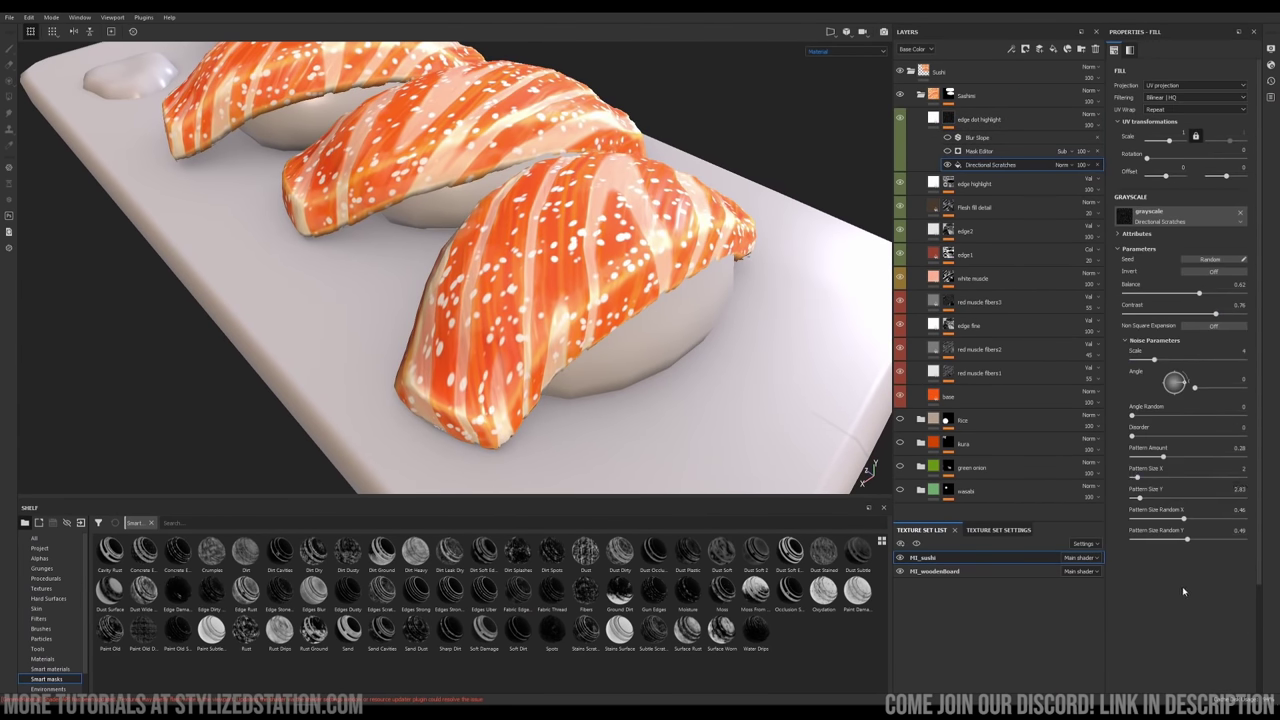
Try a different Pattern Size Random Y on the Directional Scratches fill and inspect the dots on the salmon
drag(1218, 522, 1183, 519)
scroll(724, 279, up, 3)
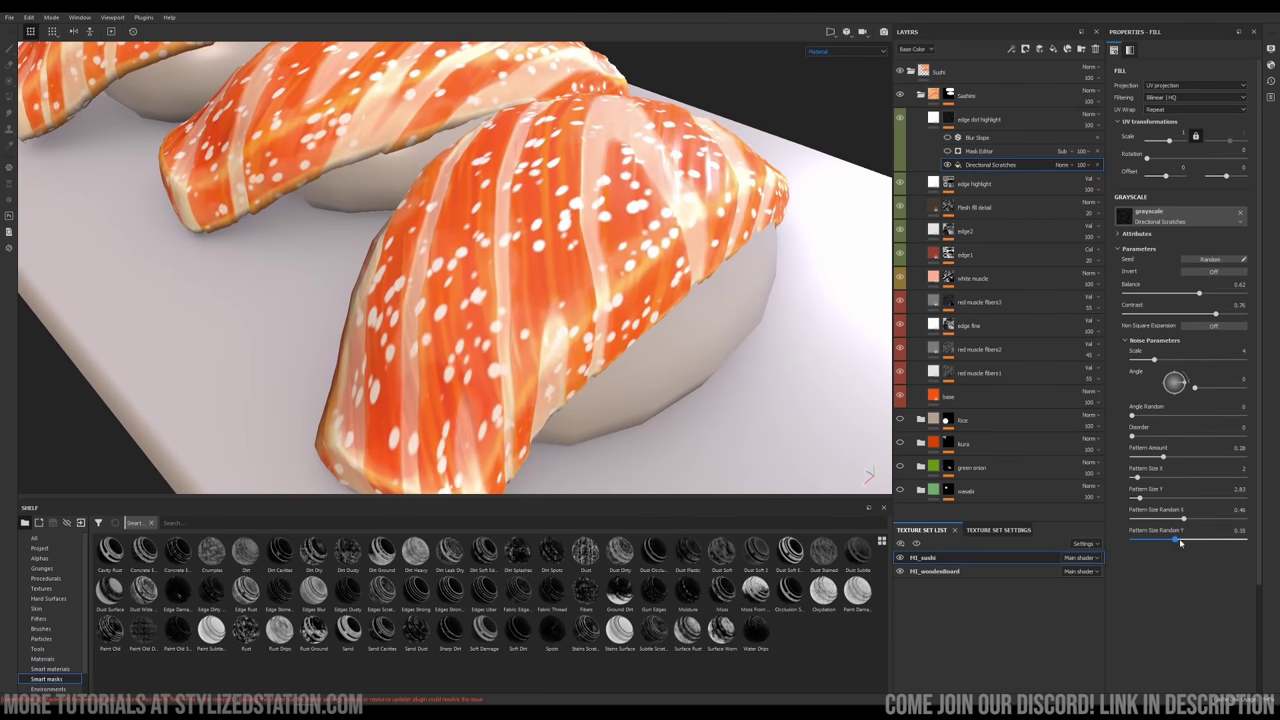
alt+drag(580, 330, 557, 314)
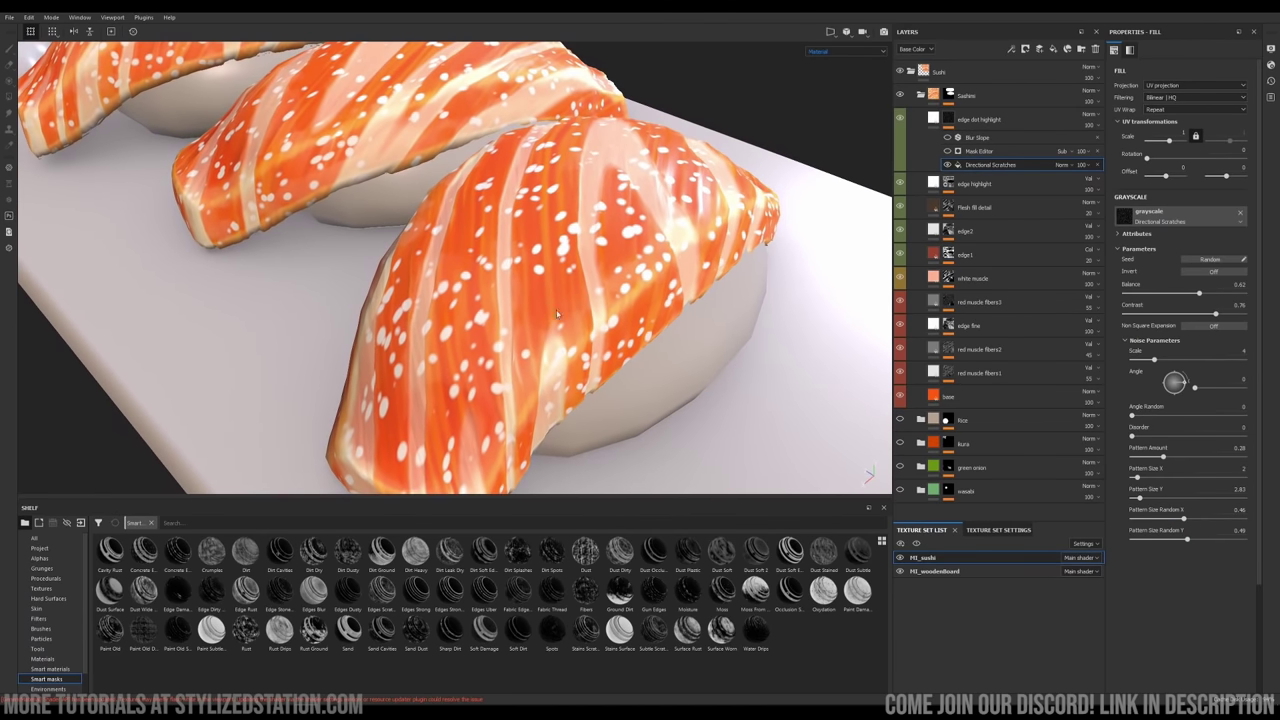
Turn on the Mask Editor in the edge dot highlight mask and preview it with Normal blending and Global Invert off
click(948, 151)
click(1066, 153)
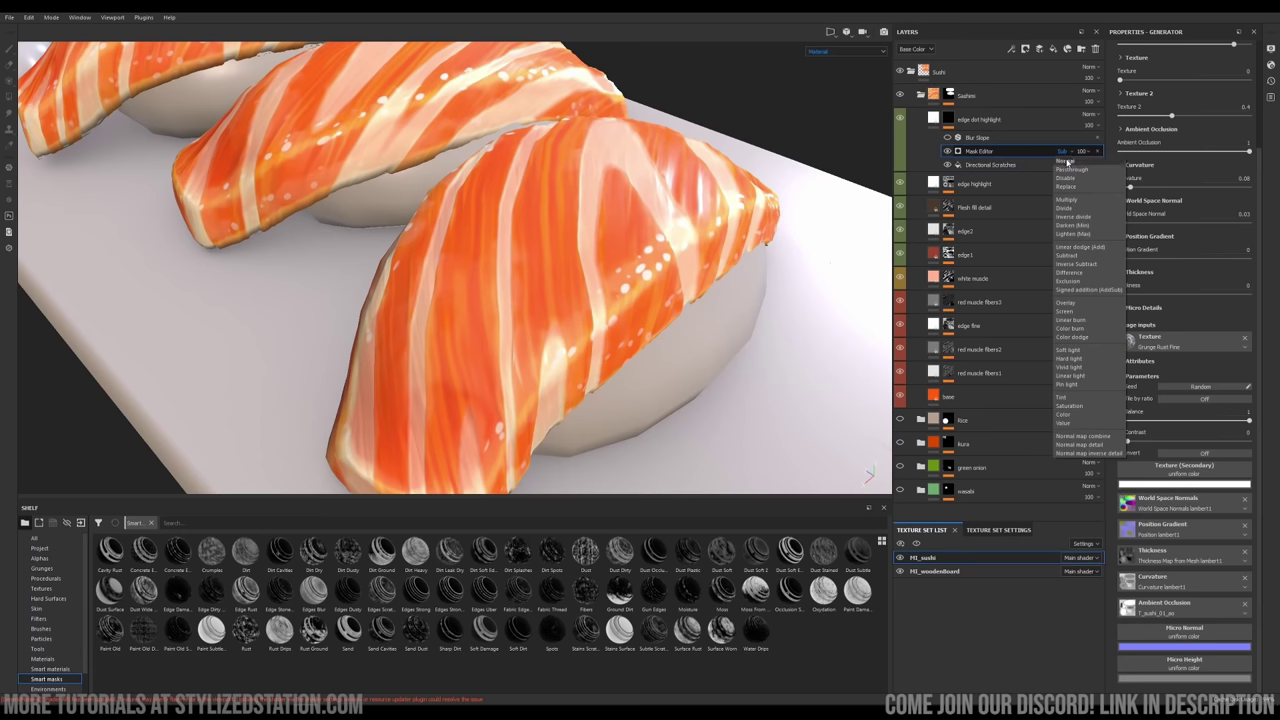
click(1068, 160)
scroll(1154, 206, up, 3)
click(1207, 103)
scroll(395, 253, down, 3)
alt+drag(394, 253, 578, 305)
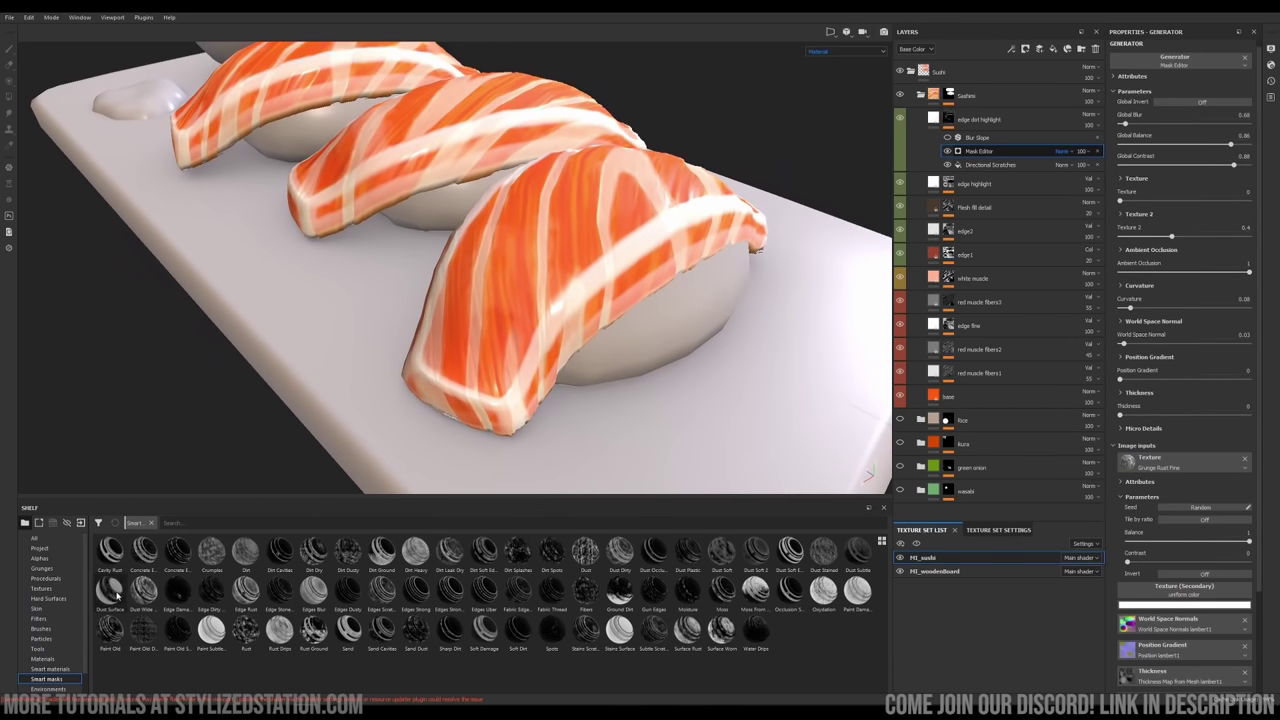
alt+drag(420, 300, 380, 350)
alt+drag(542, 348, 570, 335)
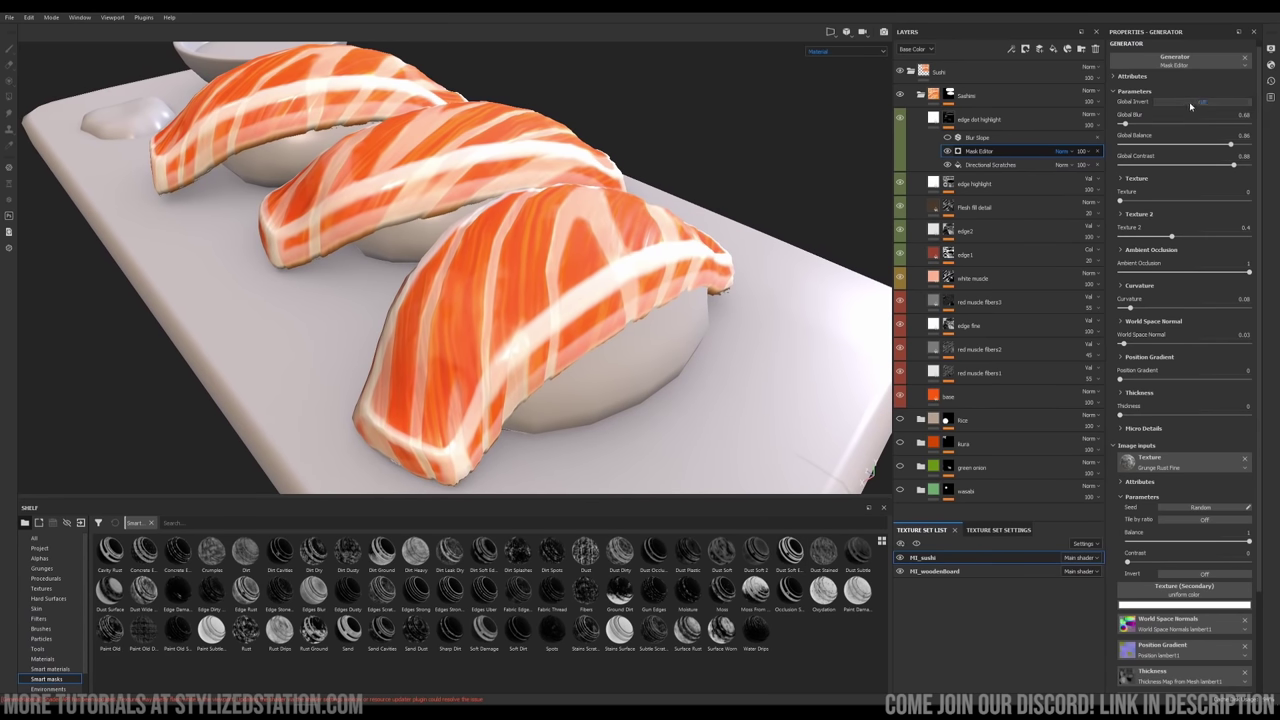
Turn Global Invert on for the Mask Editor and set its blending to Subtract
click(1190, 104)
click(1062, 151)
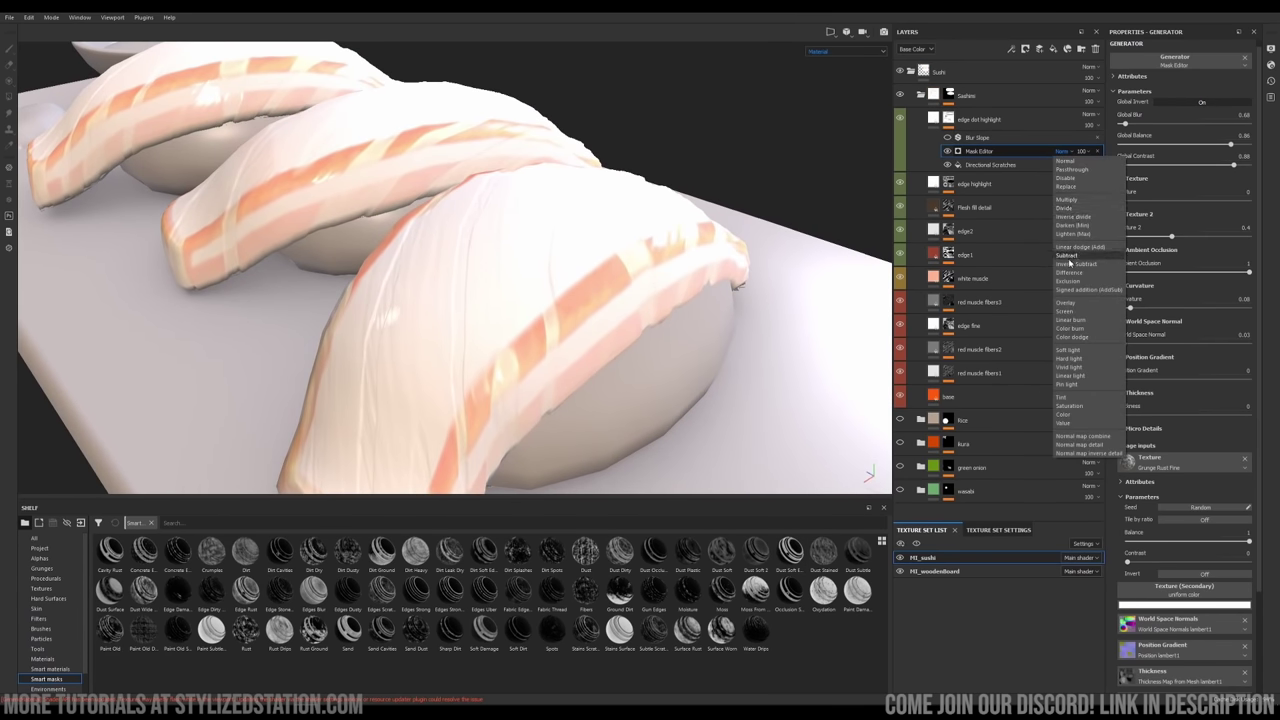
click(1066, 256)
mouse_move(1230, 145)
mouse_down()
mouse_move(1219, 146)
mouse_move(1231, 147)
mouse_up()
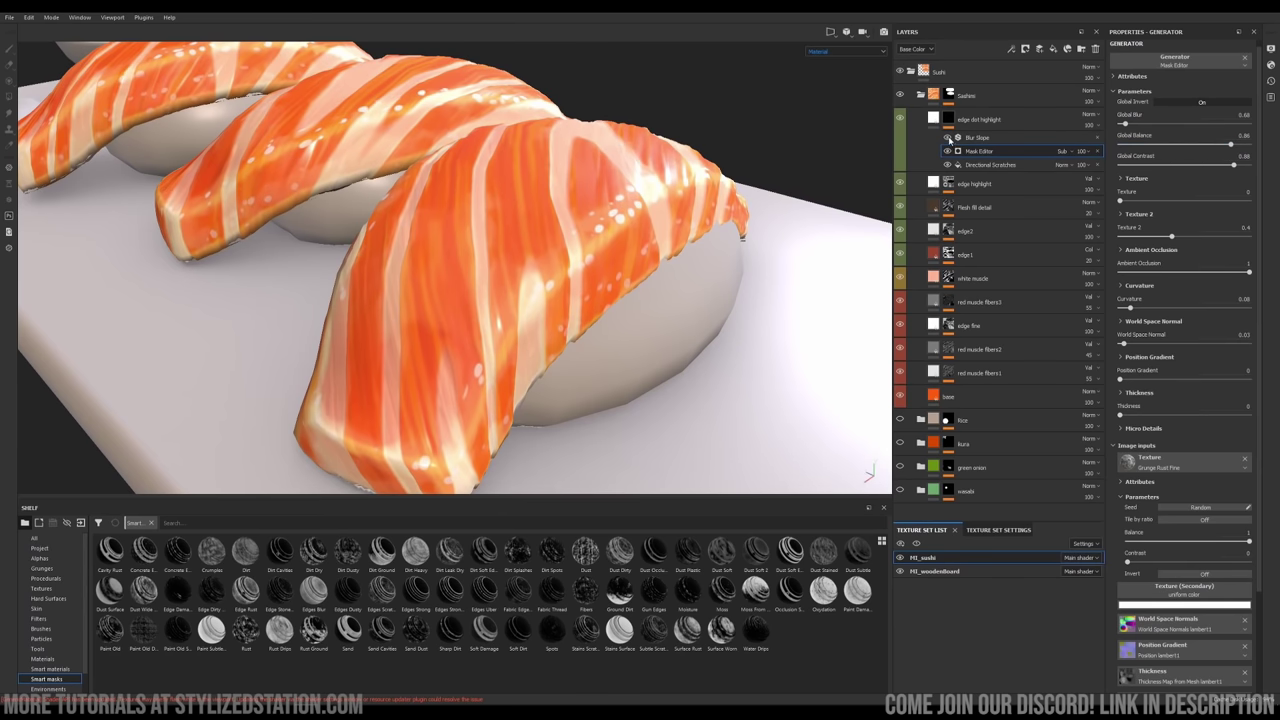
scroll(589, 184, up, 4)
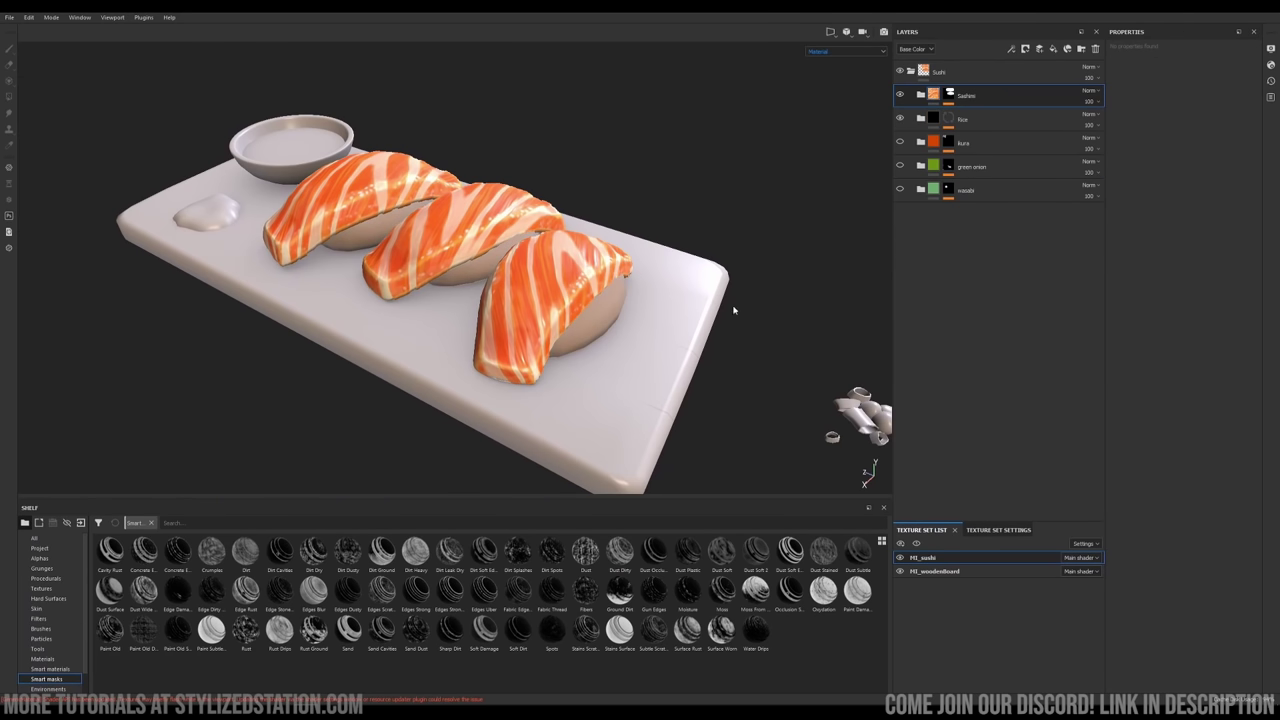
Expand the Rice folder, check its base layer's fill settings, and make the rice height layer visible
alt+drag(734, 310, 578, 242)
scroll(600, 278, up, 3)
click(921, 118)
click(928, 163)
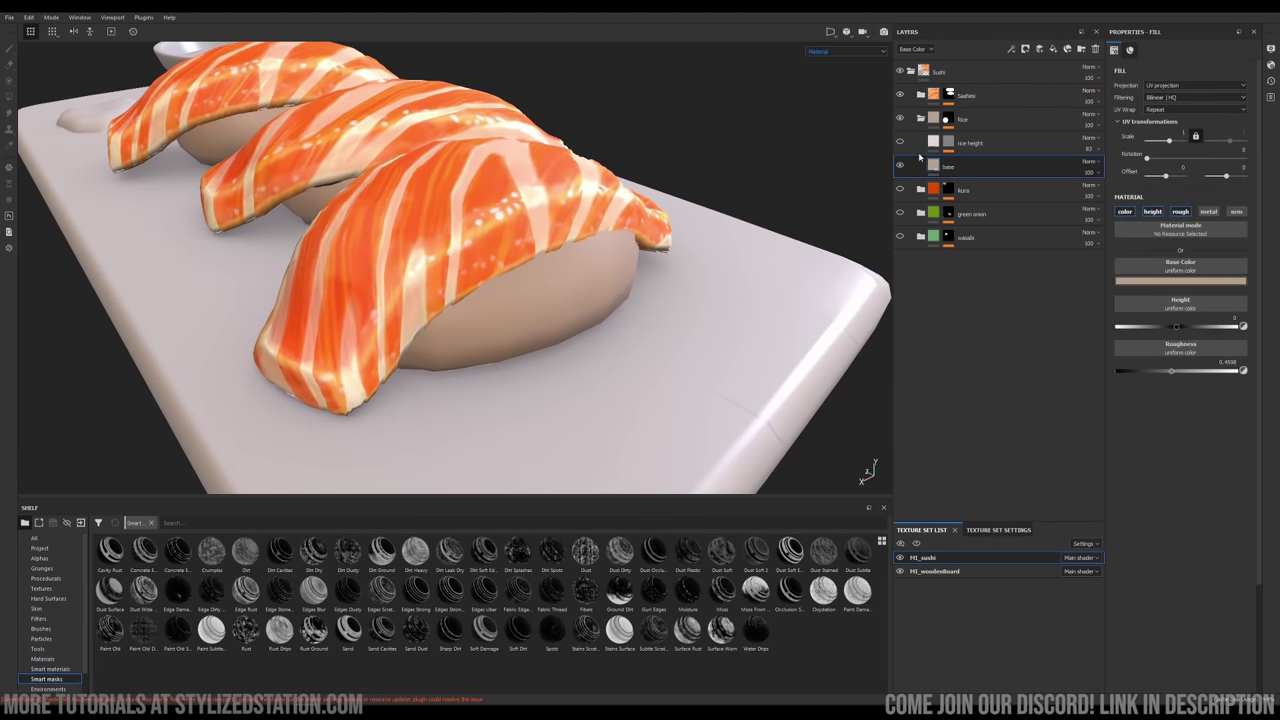
click(900, 143)
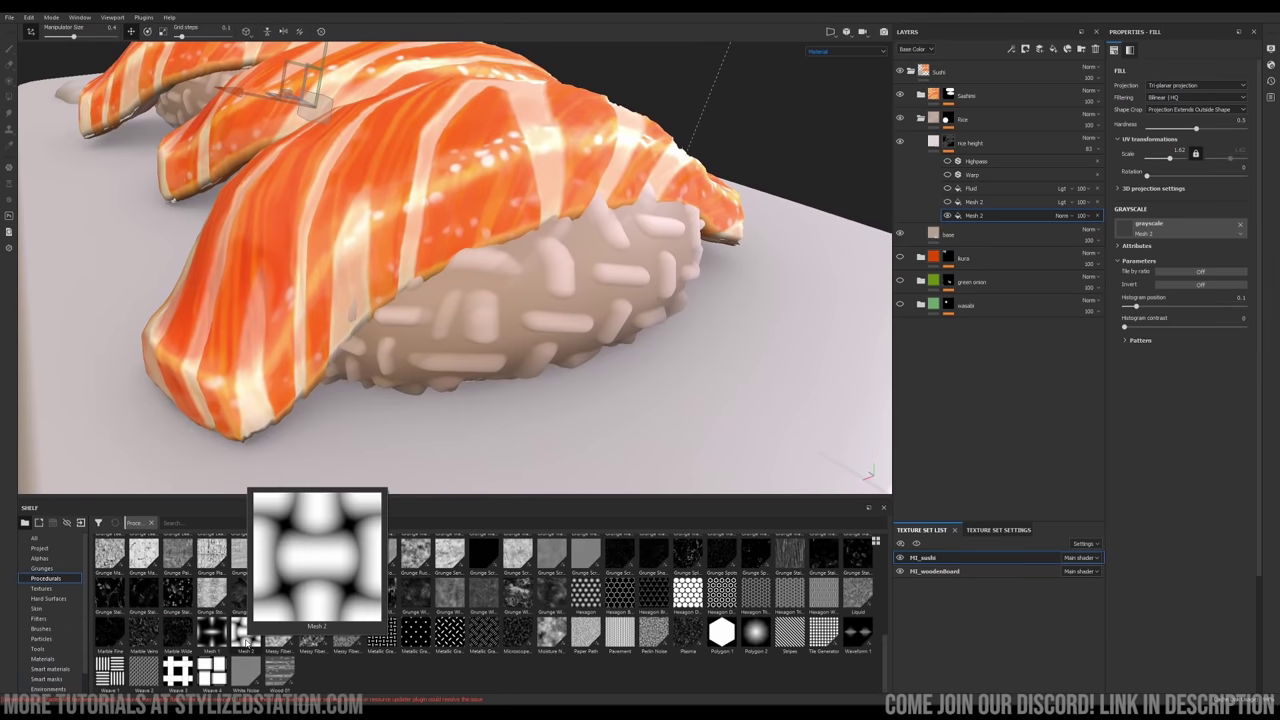
Review the bottom Mesh 2 fill's pattern parameters and projection options in the rice height mask
click(1139, 340)
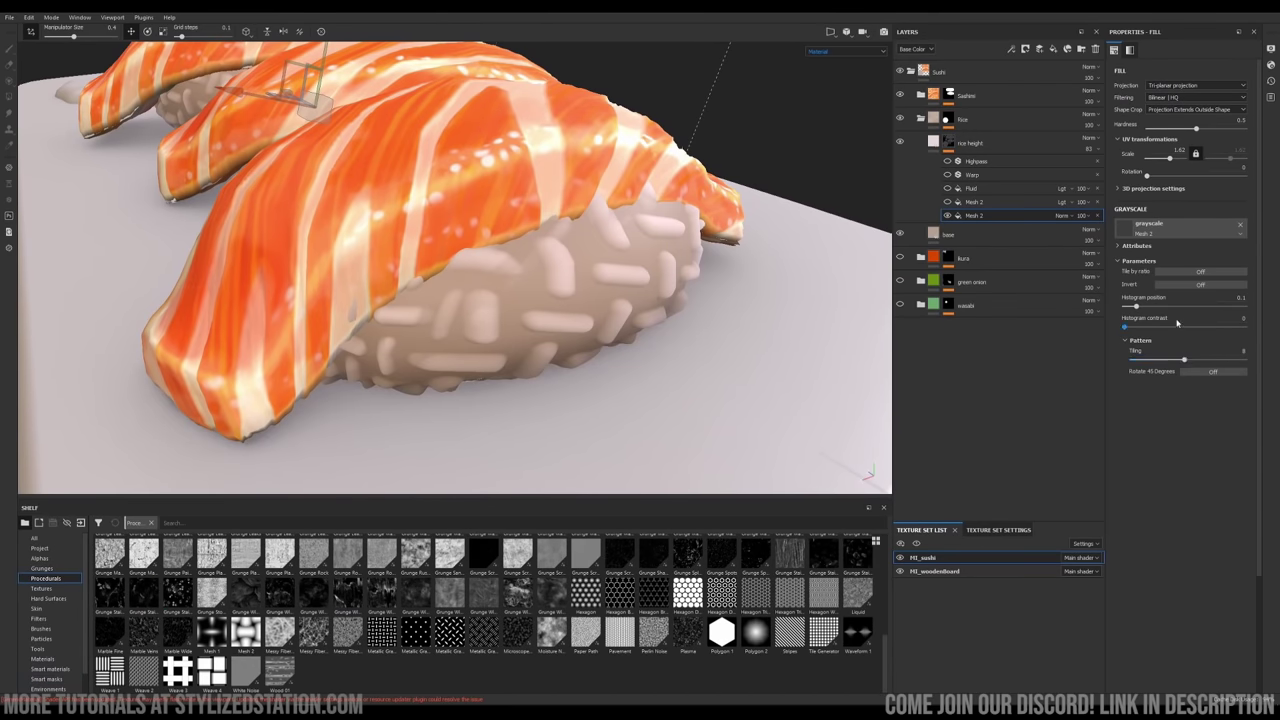
click(1164, 86)
click(1164, 86)
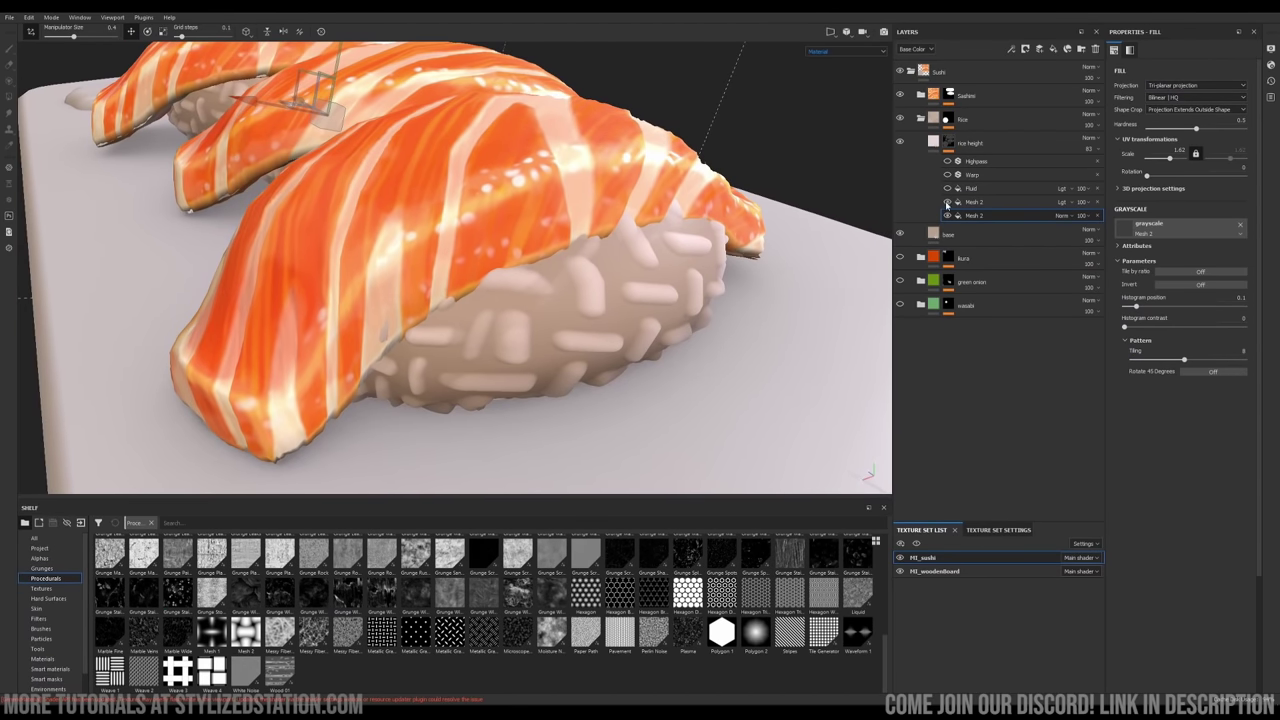
Turn on the upper Mesh 2 fill in the rice height mask and compare it on and off with Normal blending
click(946, 203)
click(1061, 203)
click(1059, 213)
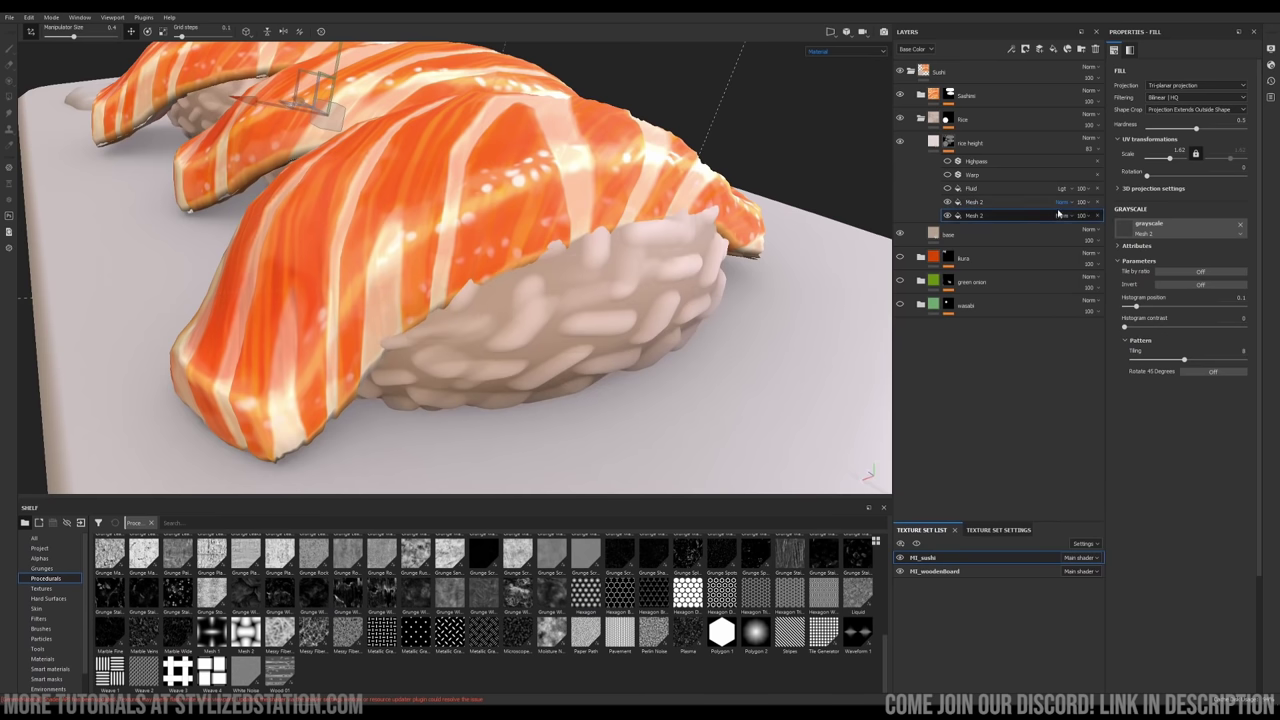
alt+right_drag(690, 218, 890, 217)
click(946, 204)
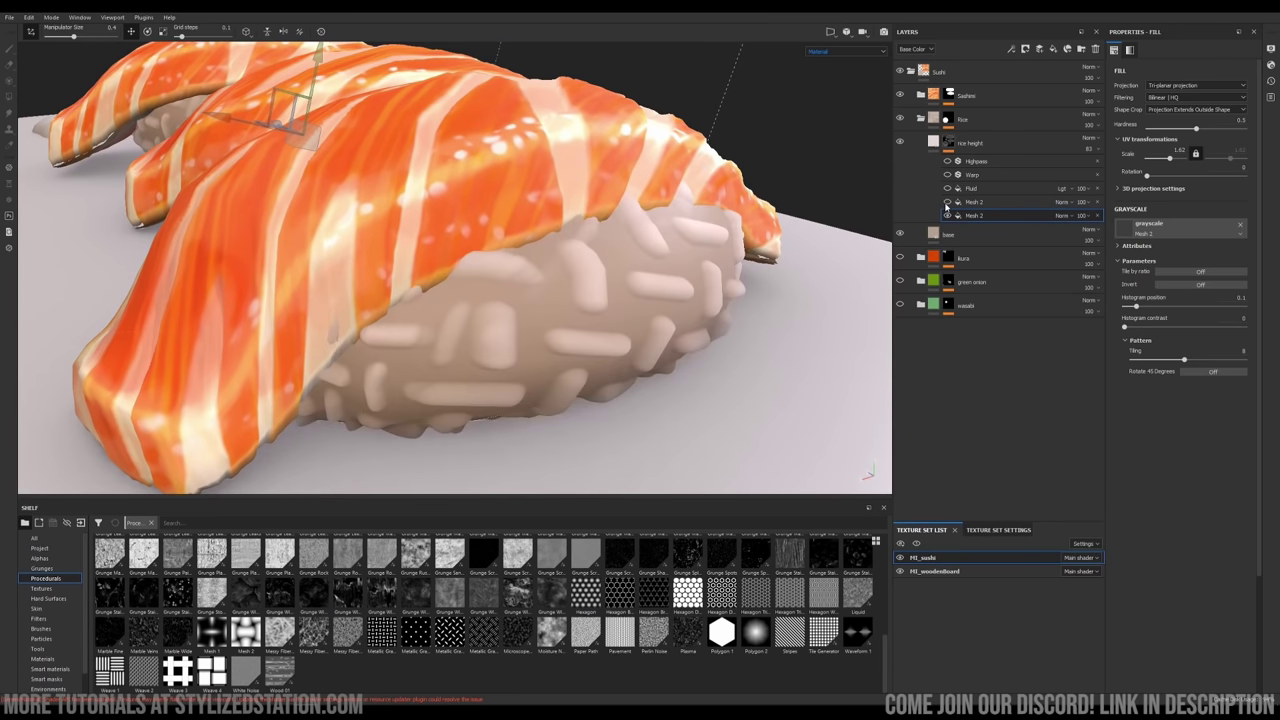
click(947, 204)
click(947, 204)
click(947, 204)
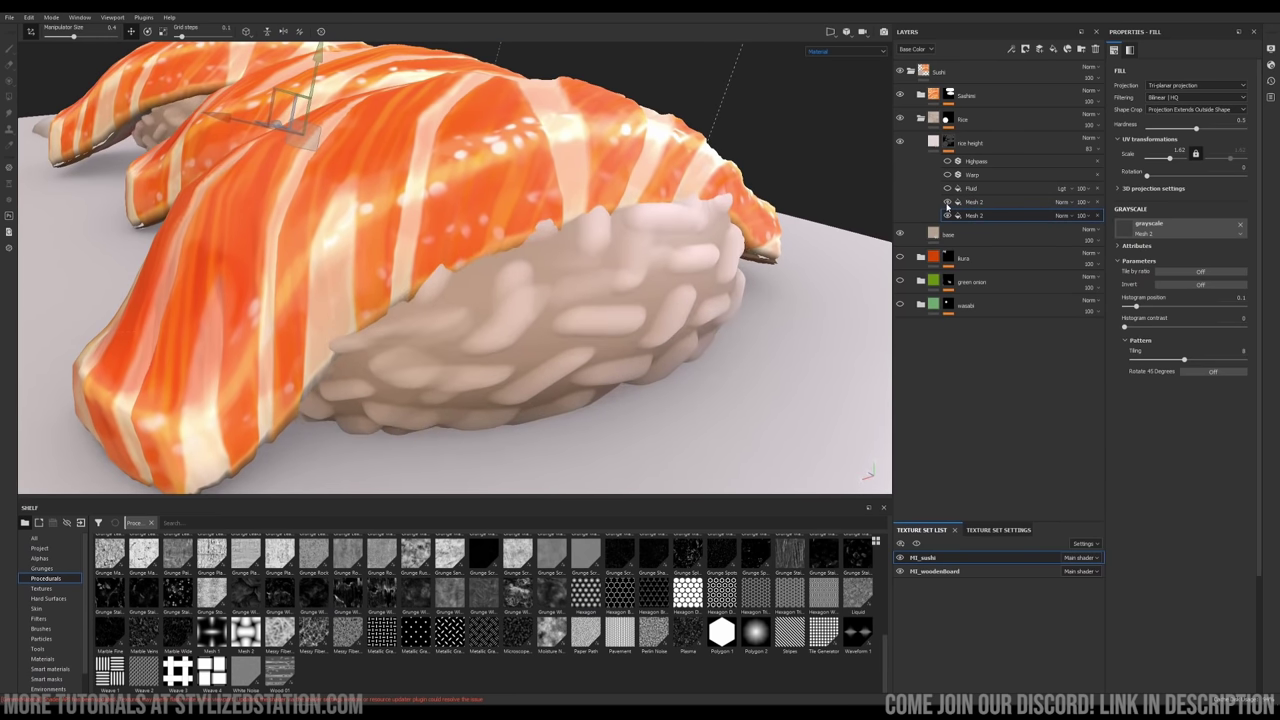
Set the upper Mesh 2 fill's blending to Lighten (Max) and toggle it off and on to compare the rice grains
click(1061, 203)
click(1072, 285)
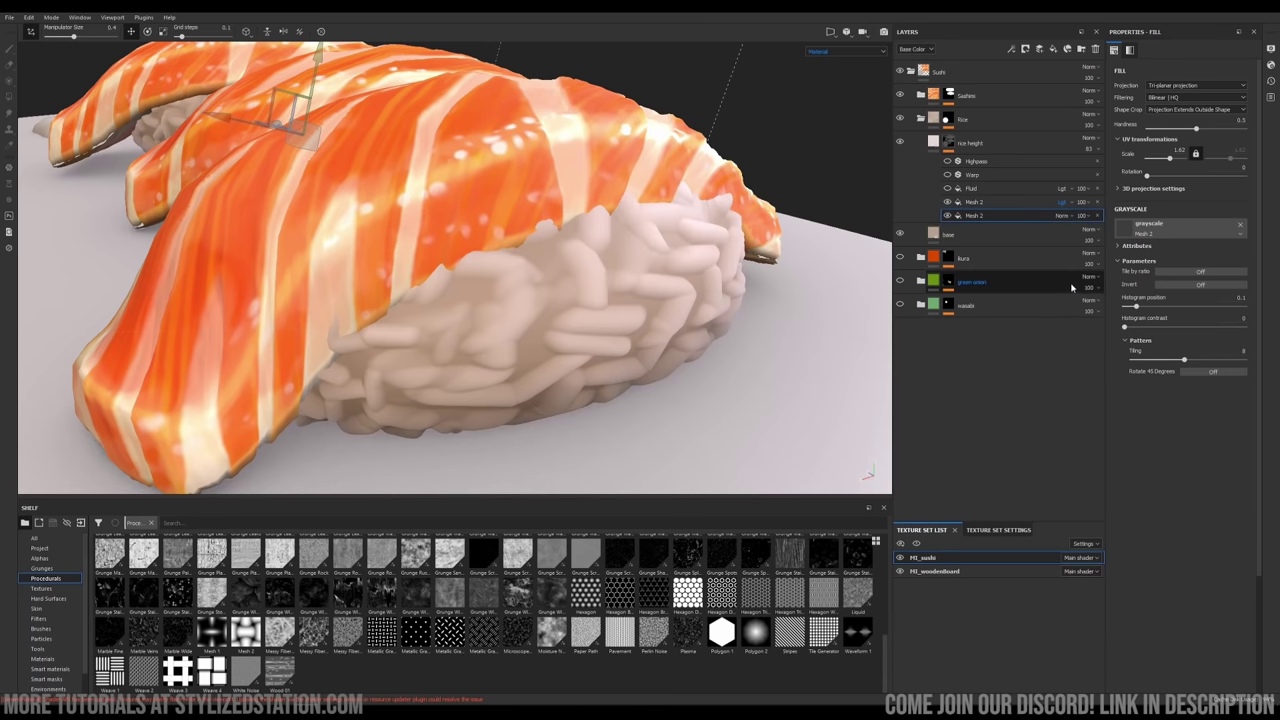
click(947, 203)
click(947, 203)
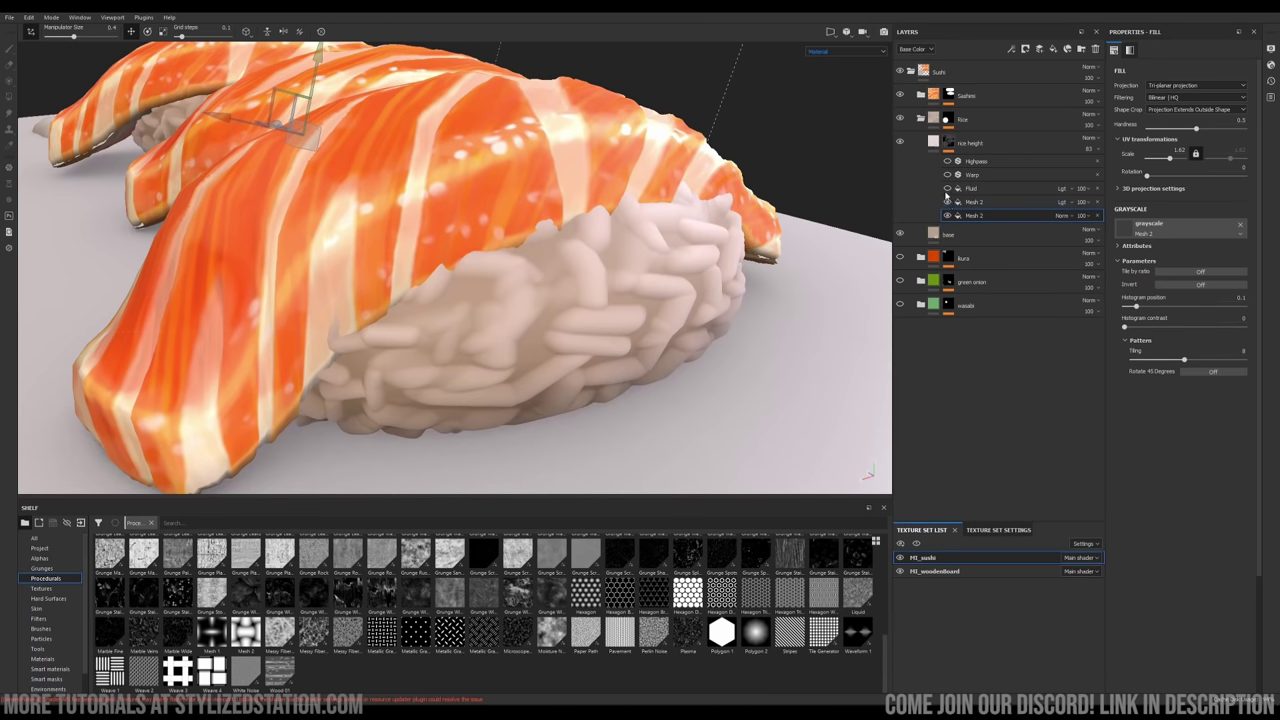
Turn on the Fluid fill in the rice height mask with Lighten (Max) blending
click(947, 189)
scroll(381, 627, up, 5)
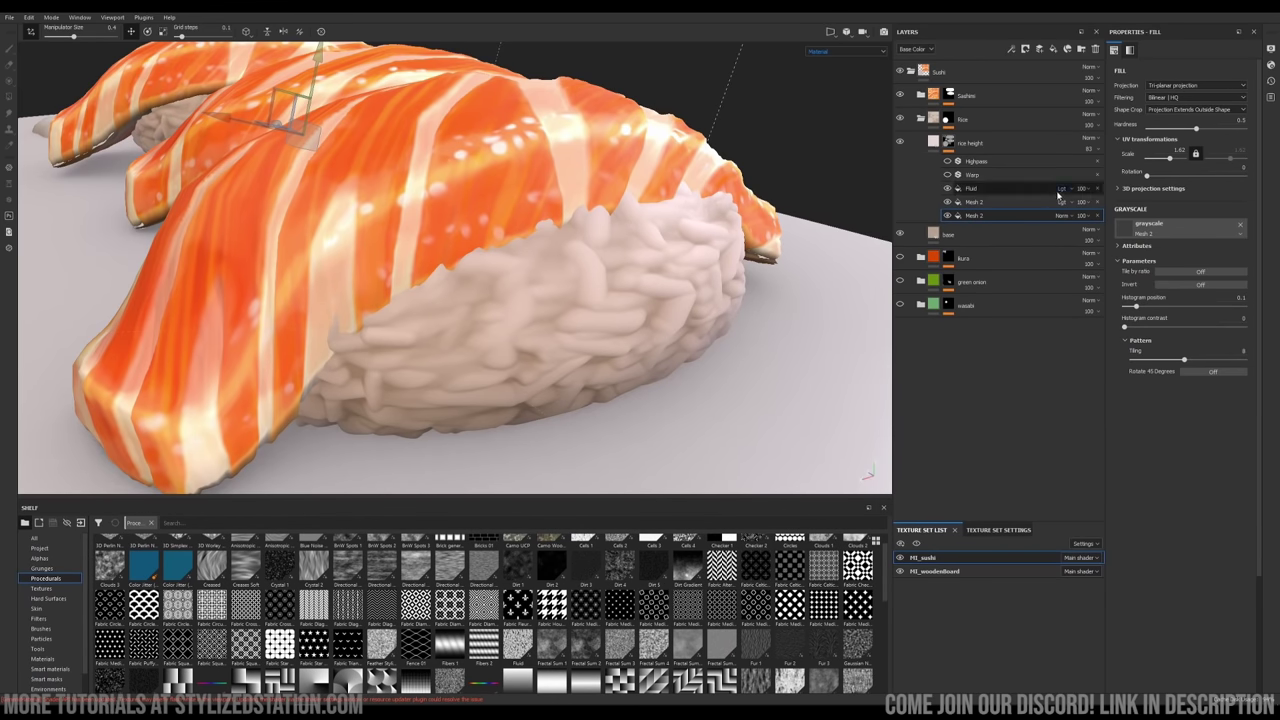
click(1062, 190)
click(1072, 273)
Review the Fluid fill's noise parameters and the rice height layer's color and height settings
click(1010, 188)
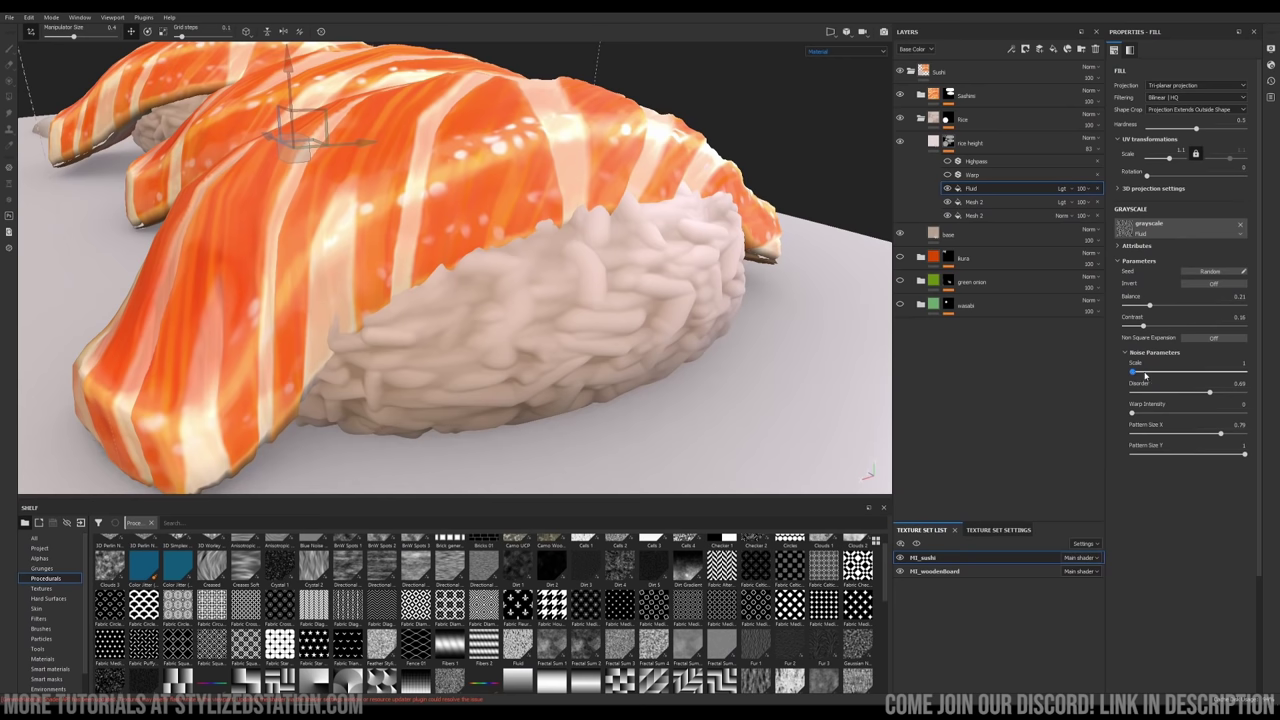
mouse_move(525, 305)
alt+mouse_down()
mouse_move(471, 334)
mouse_move(626, 323)
mouse_move(540, 318)
alt+mouse_up()
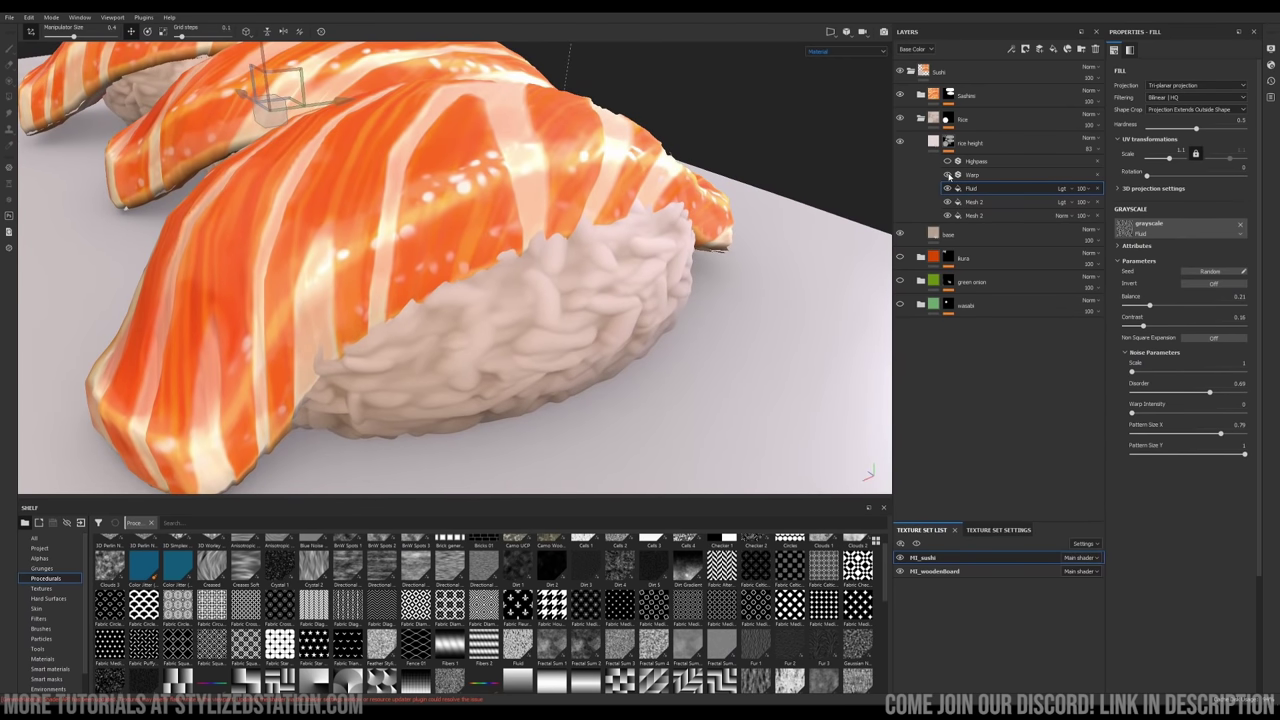
click(934, 142)
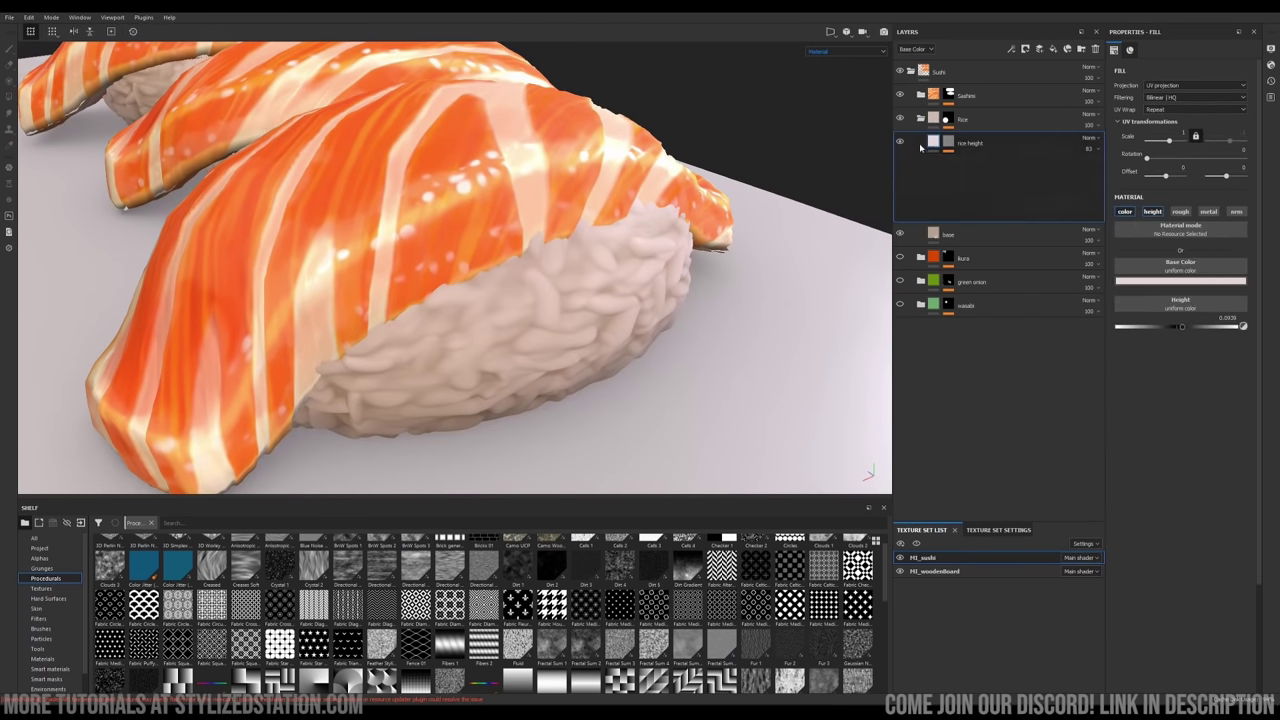
Collapse the Rice folder, turn on the Ikura folder and expand its layers
click(934, 119)
click(921, 119)
scroll(655, 236, down, 5)
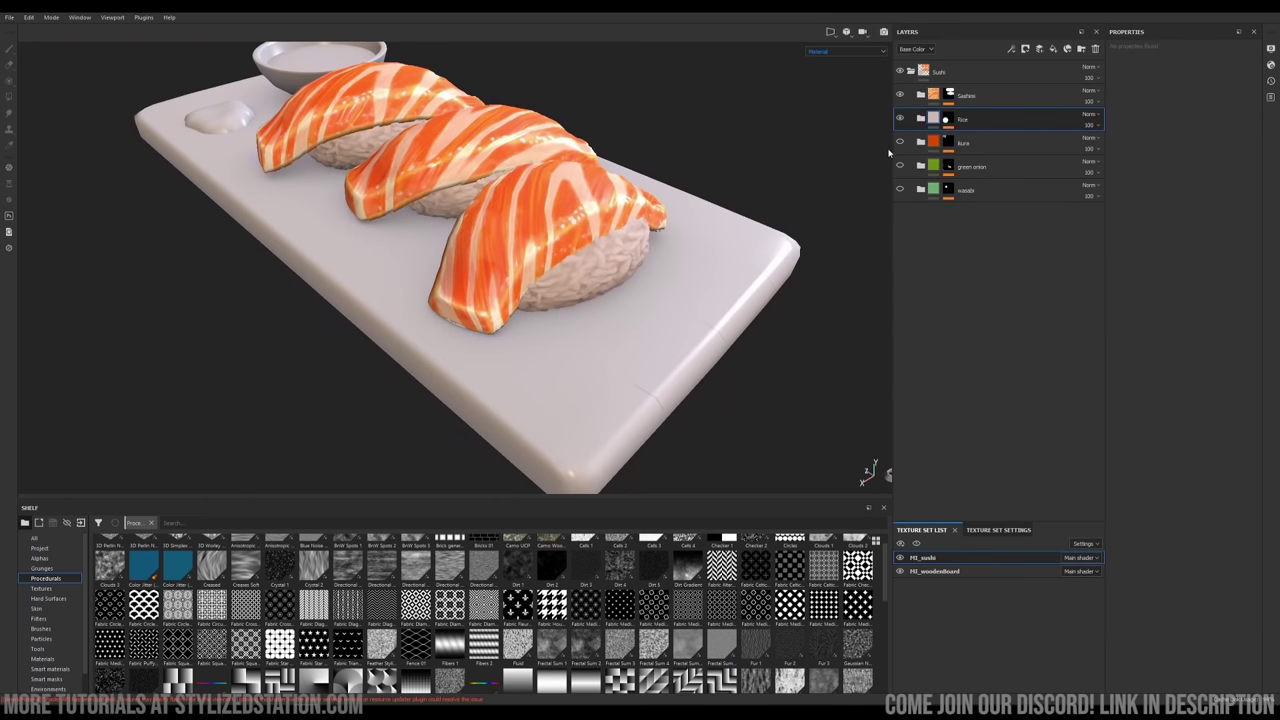
click(900, 142)
alt+middle_drag(790, 290, 663, 269)
alt+drag(663, 269, 560, 268)
click(921, 143)
Turn on the Ikura color variation layer and review its mask's blur effects and the fill settings
click(899, 214)
click(948, 213)
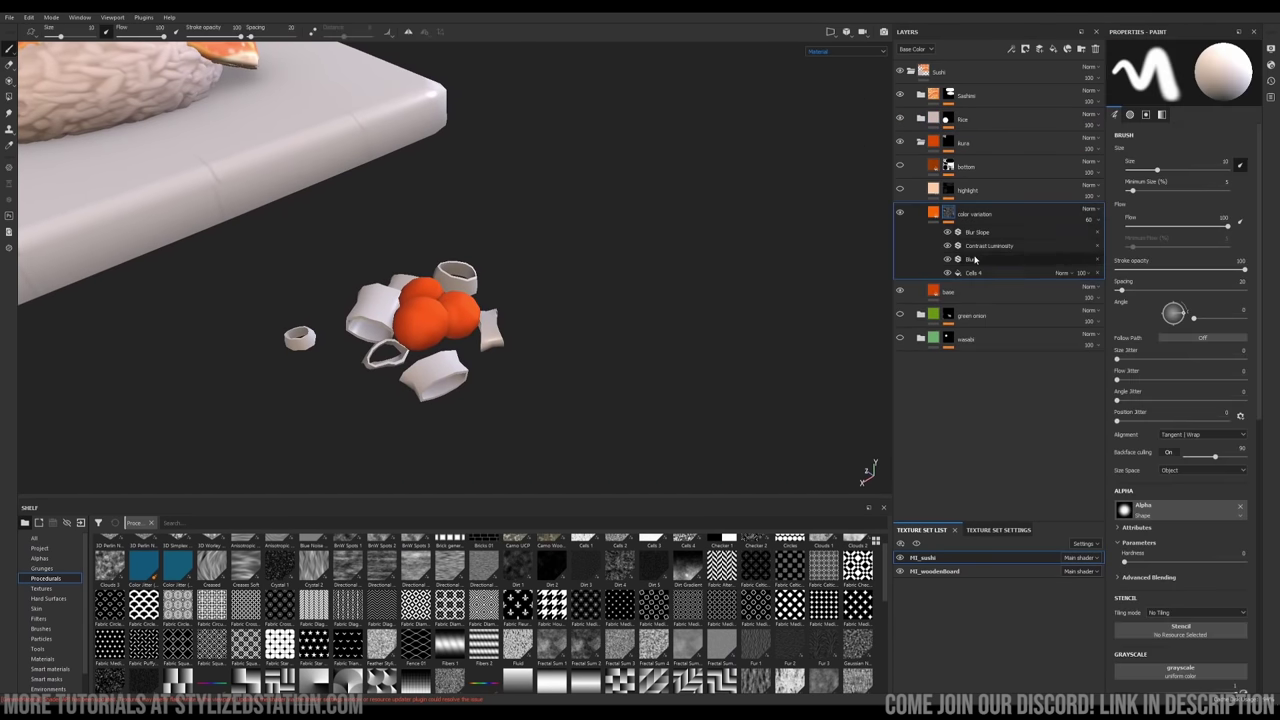
click(971, 259)
click(968, 232)
click(933, 213)
click(933, 190)
Turn on the Ikura highlight layer and toggle its mask's Blur Slope, Gaussian Noise and Mask Editor effects to compare the highlights
click(901, 189)
click(948, 190)
click(948, 209)
click(948, 222)
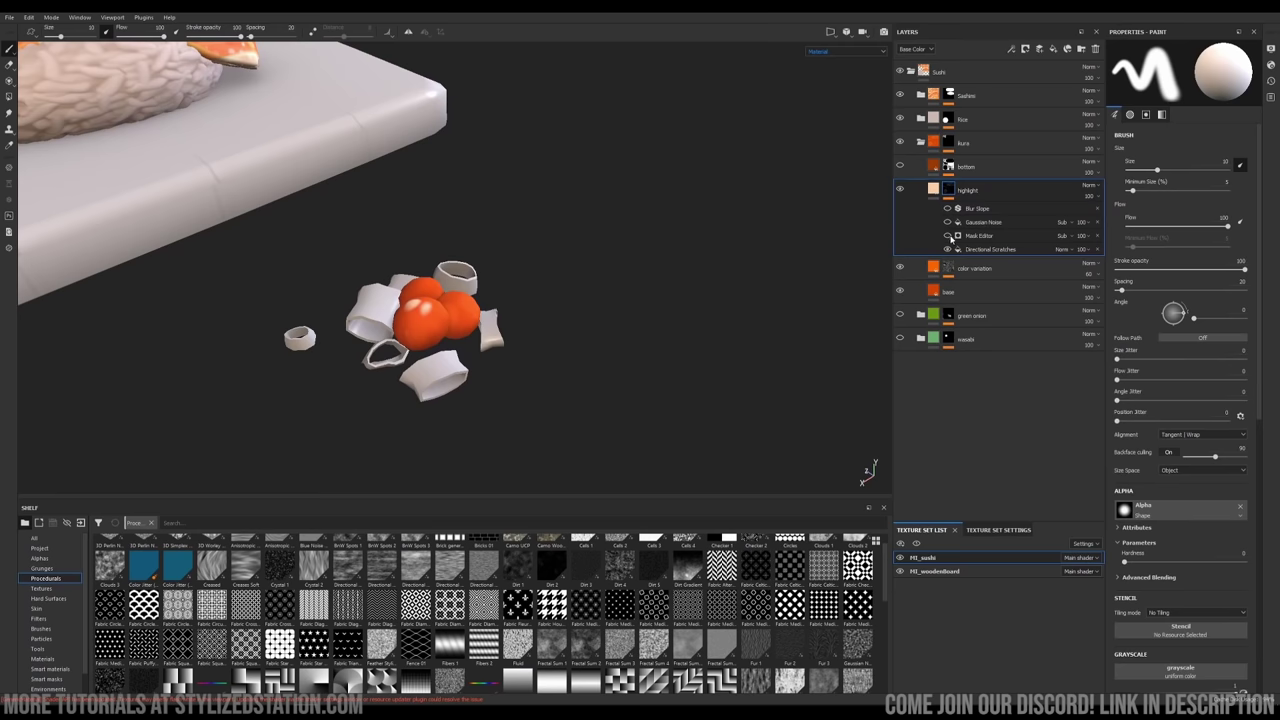
click(948, 236)
alt+drag(640, 300, 670, 308)
click(991, 250)
click(948, 236)
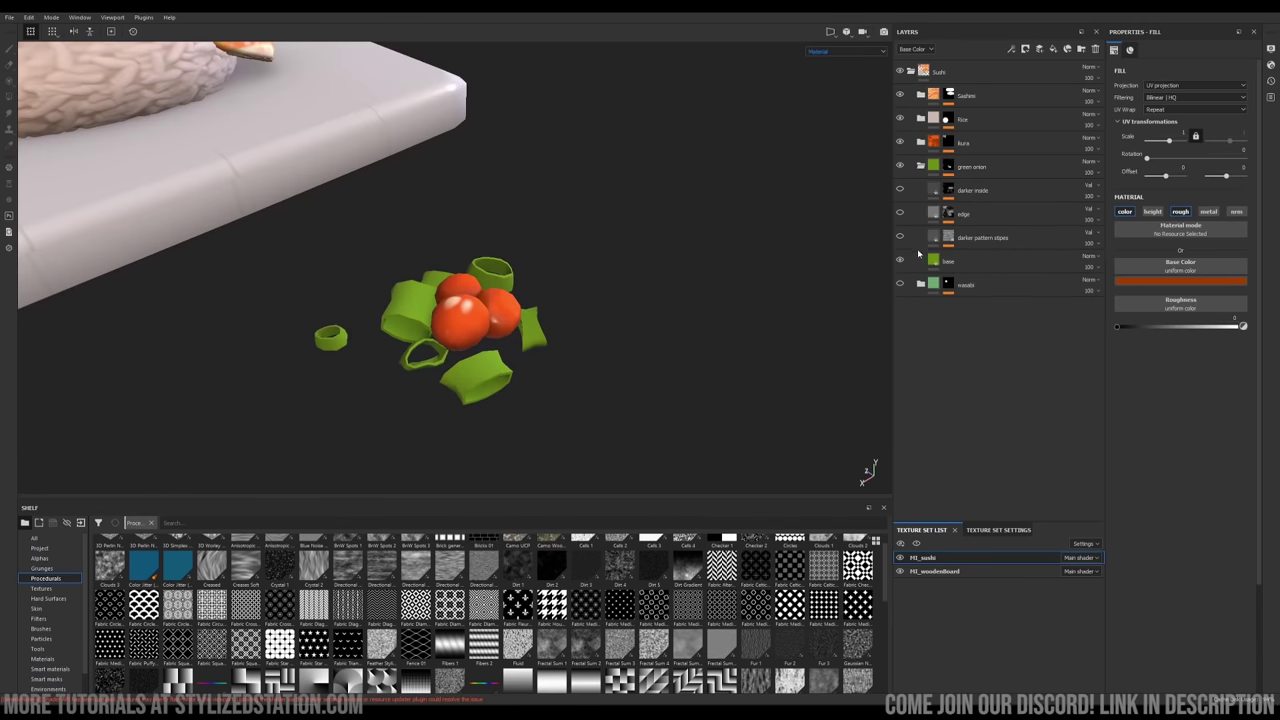
Turn on the green onion's darker pattern, edge and darker inside layers, and collapse the folder
click(900, 237)
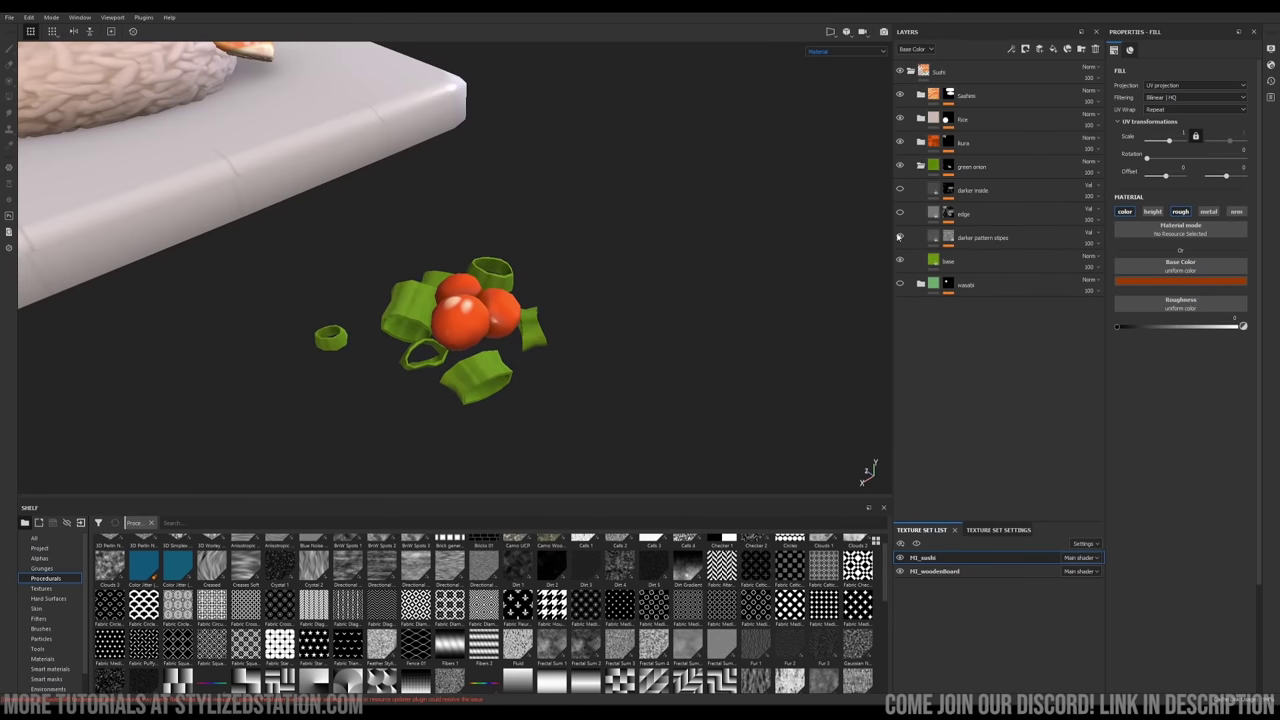
click(948, 237)
click(901, 213)
click(901, 189)
click(921, 166)
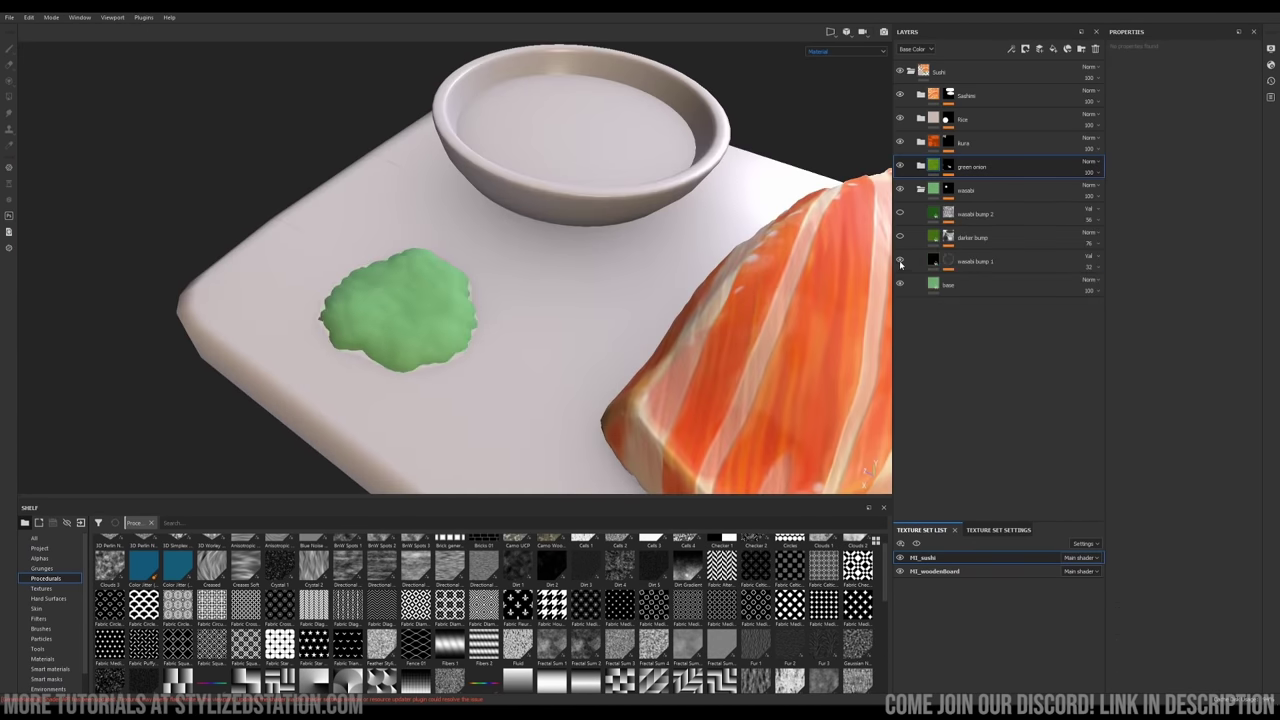
Review the wasabi bump 1 mask and fill, and turn on the darker bump layer with its mask effects expanded
click(948, 260)
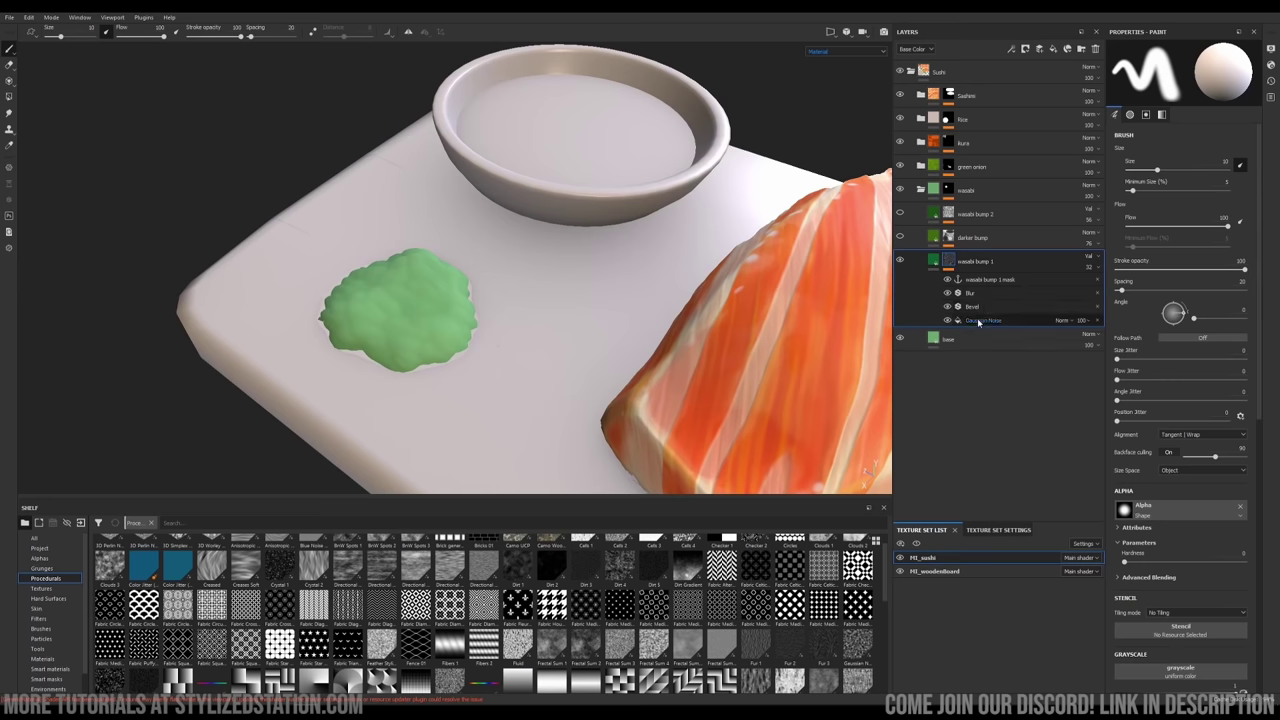
click(933, 260)
click(900, 237)
click(948, 237)
Turn on the wasabi bump 2 layer and review its mask and fill settings
click(900, 213)
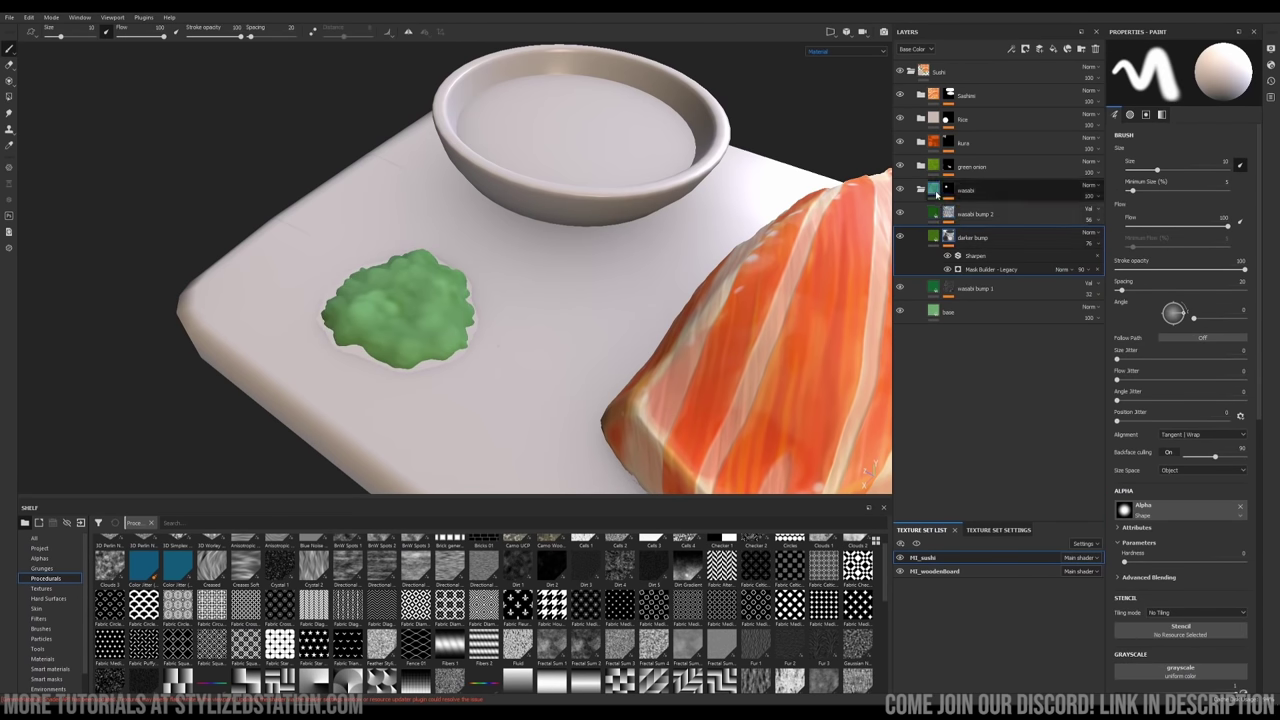
click(948, 213)
click(933, 213)
Switch to the MI_woodenBoard texture set and preview the stone plate folder on and off
scroll(595, 297, down, 8)
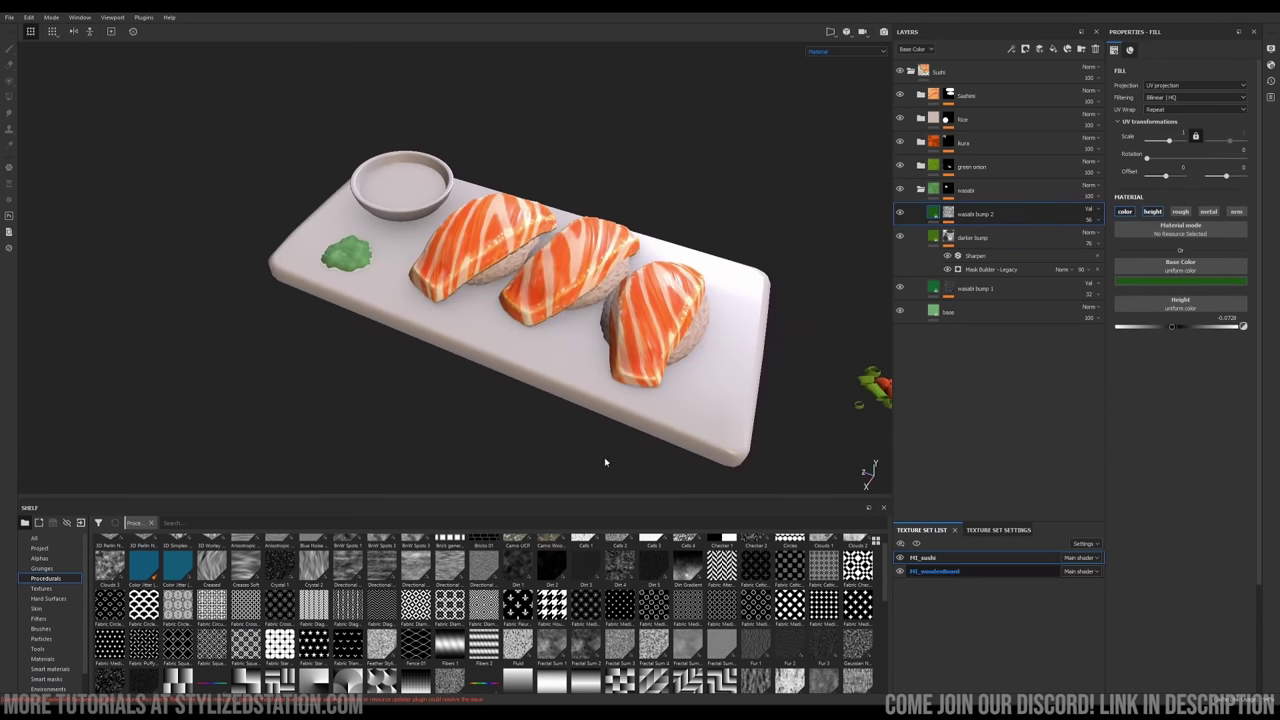
click(935, 571)
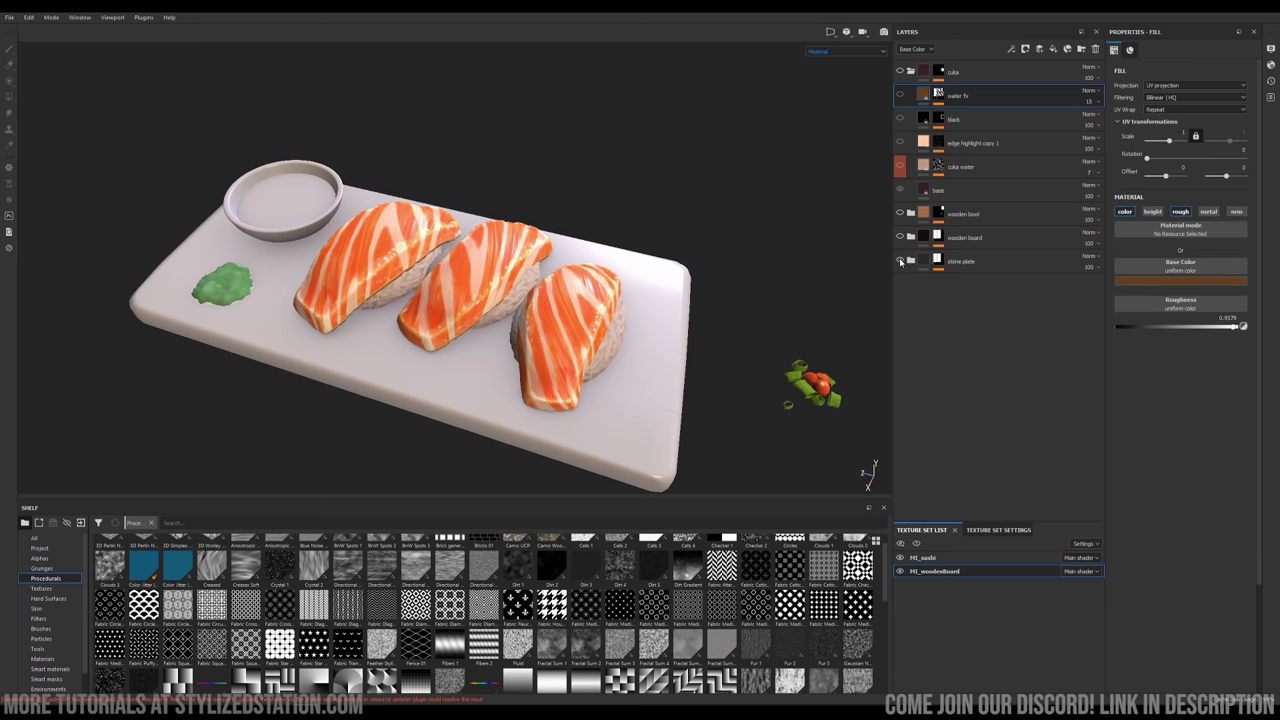
click(900, 262)
alt+drag(640, 280, 579, 308)
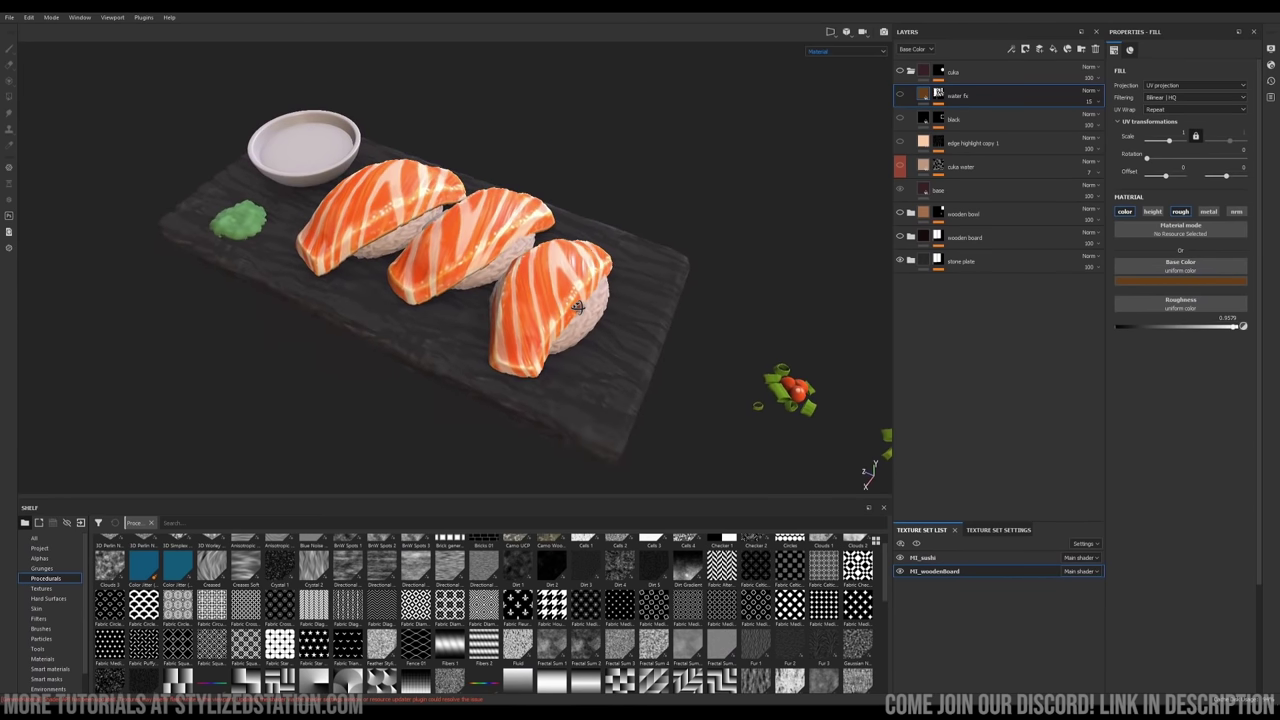
alt+right_drag(399, 429, 618, 390)
click(900, 261)
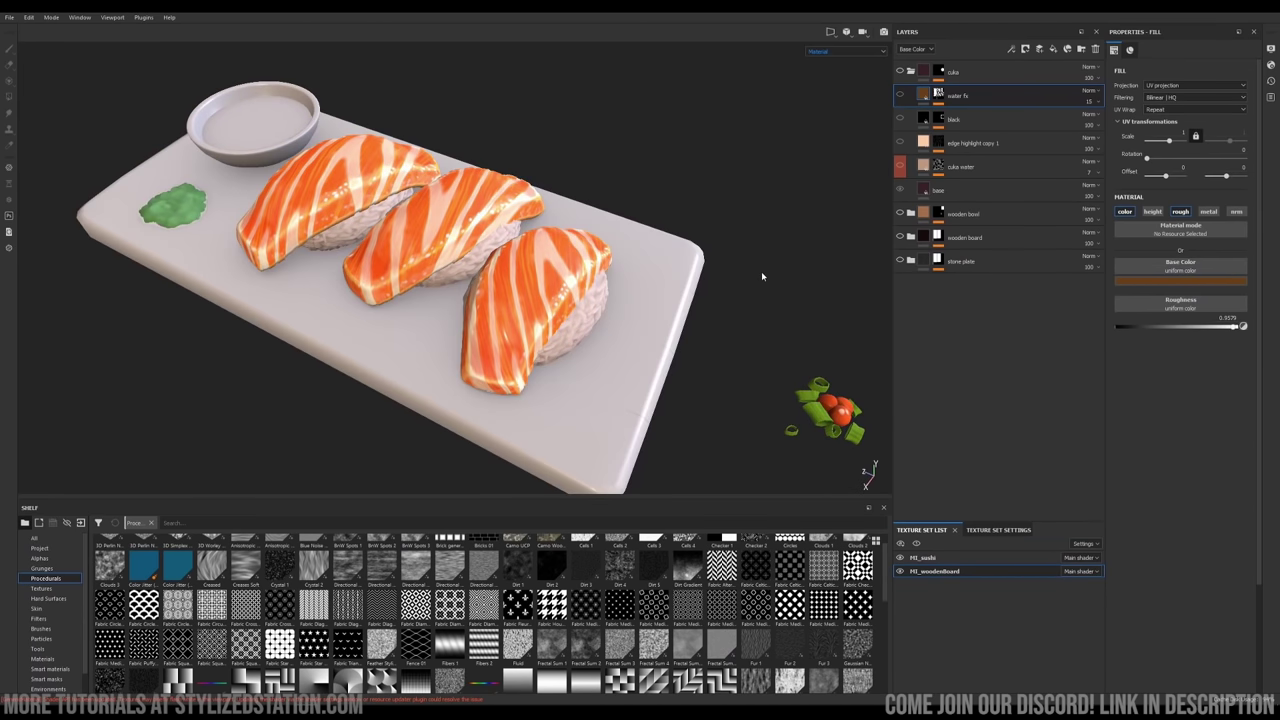
Turn on the wooden board folder, hide the MI_sushi texture set and expand the folder's layers
scroll(763, 277, down, 1)
click(900, 237)
click(900, 558)
alt+drag(570, 309, 546, 354)
click(910, 238)
scroll(915, 294, down, 2)
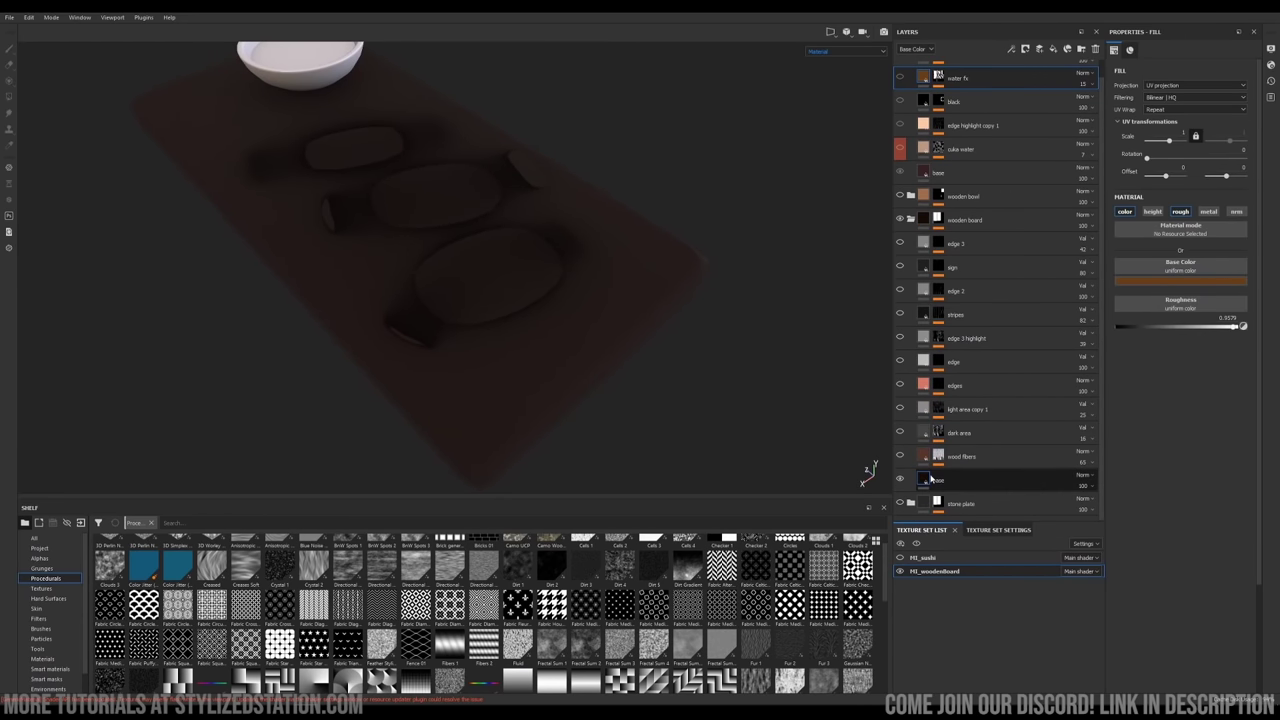
Turn on the wood fibers layer above the board's base and select the grunge map fill in its mask
click(927, 479)
click(900, 455)
click(938, 457)
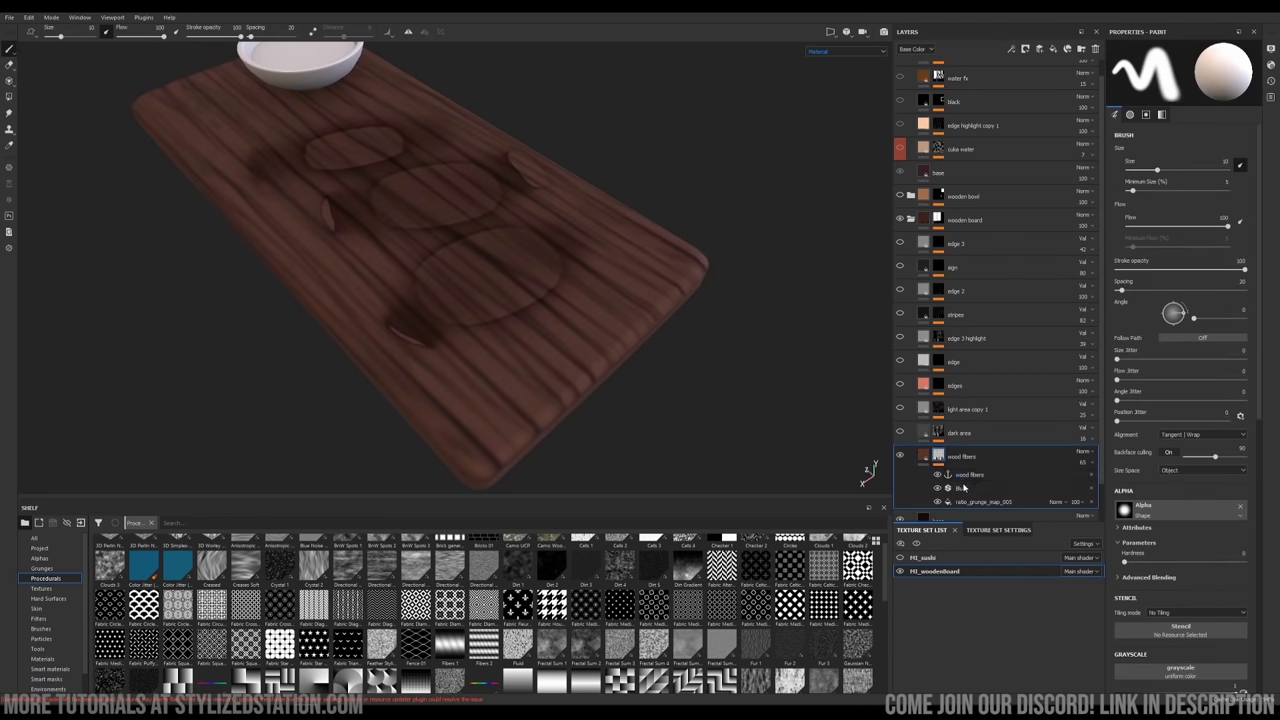
scroll(930, 455, down, 2)
click(965, 462)
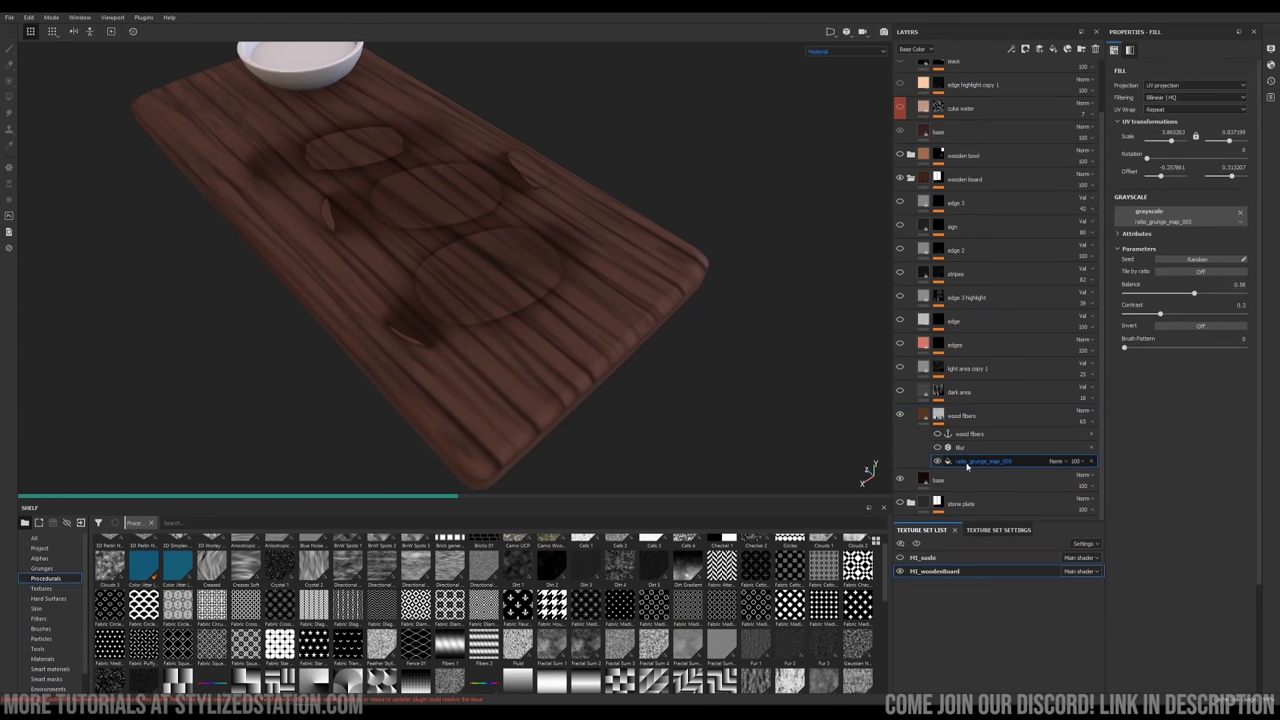
Look through the grunge textures and check how the wood fibers grunge map lies on the board's UVs in the 2D view
click(62, 569)
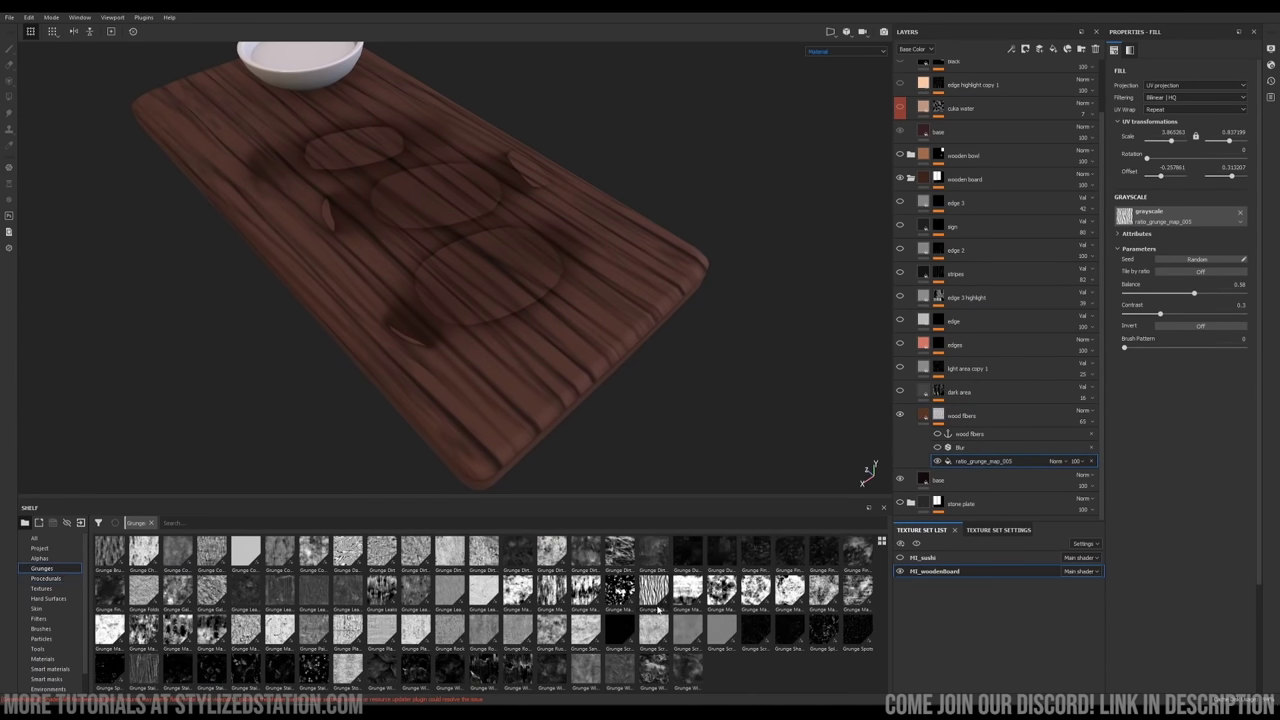
mouse_move(1194, 293)
mouse_down()
mouse_move(1160, 294)
mouse_move(1194, 294)
mouse_up()
key(F1)
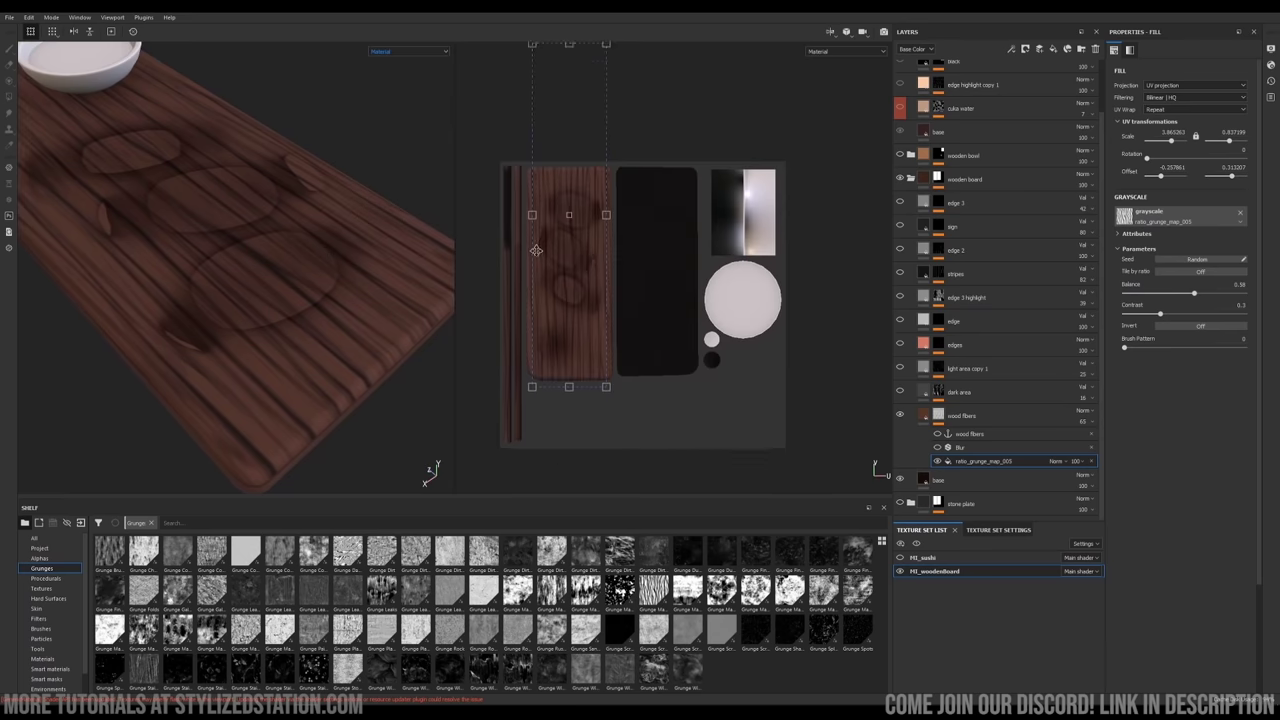
alt+middle_drag(534, 251, 552, 269)
drag(588, 61, 587, 206)
key(F2)
alt+middle_drag(327, 318, 345, 319)
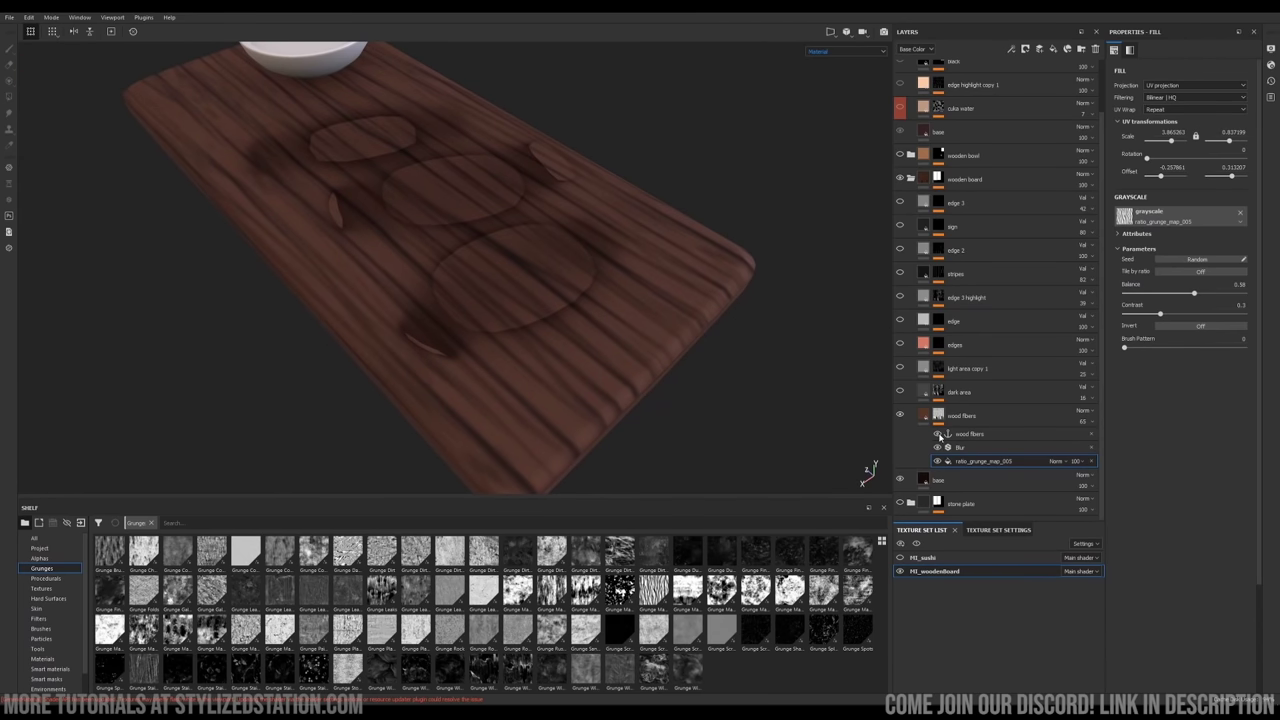
Review the wood fibers fill settings, and turn on the dark area layer with its mask effects expanded
click(925, 417)
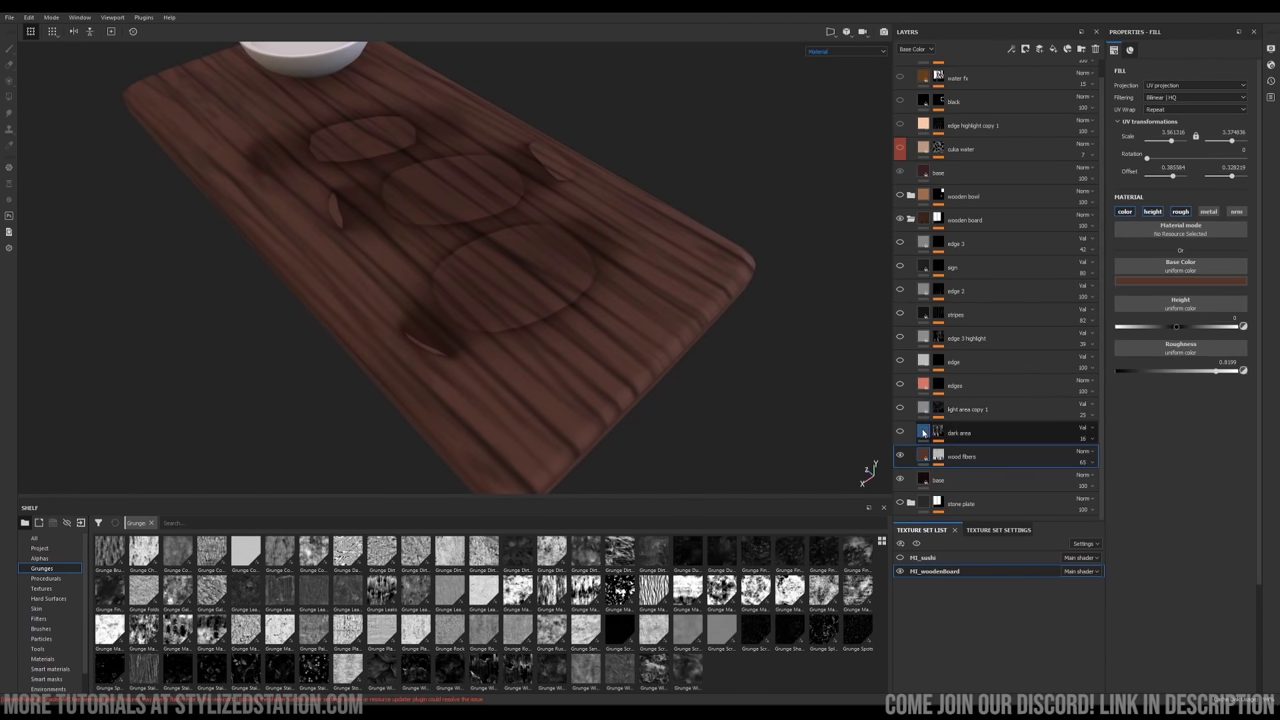
click(924, 432)
click(899, 432)
click(937, 433)
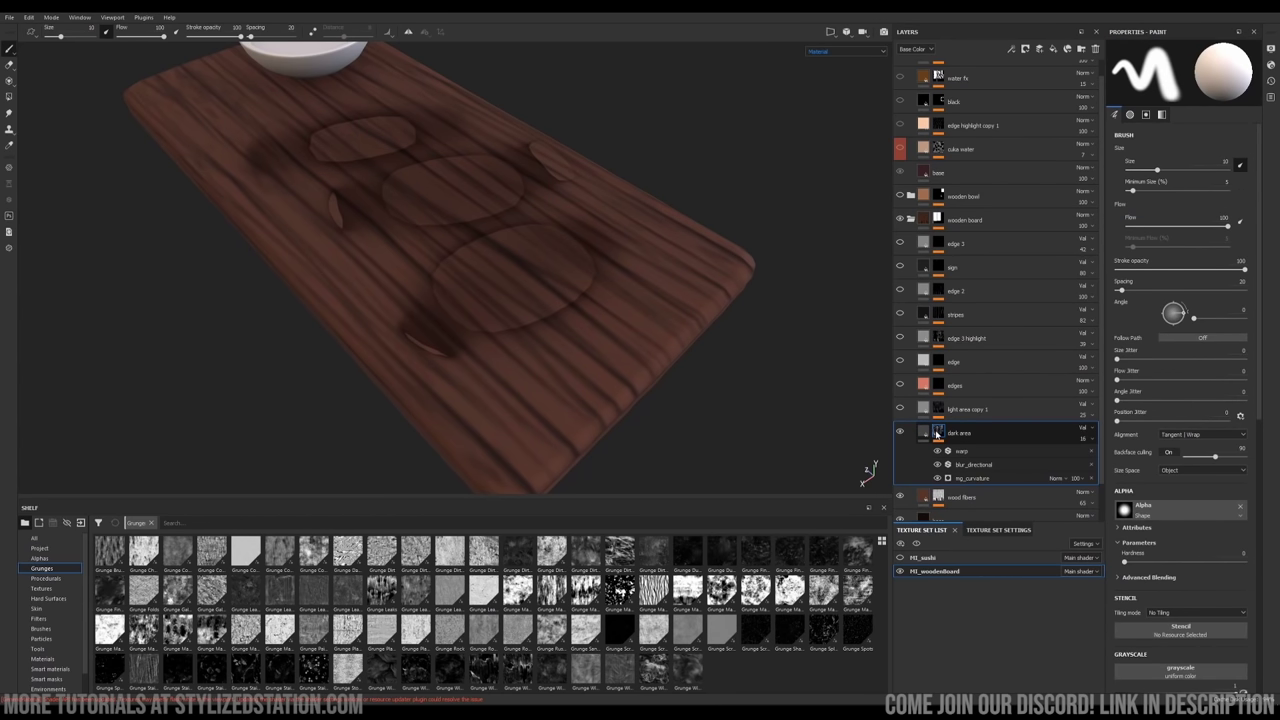
Turn on the light area copy 1 layer and review its mask's curvature generator and Micro Height anchor input
click(900, 410)
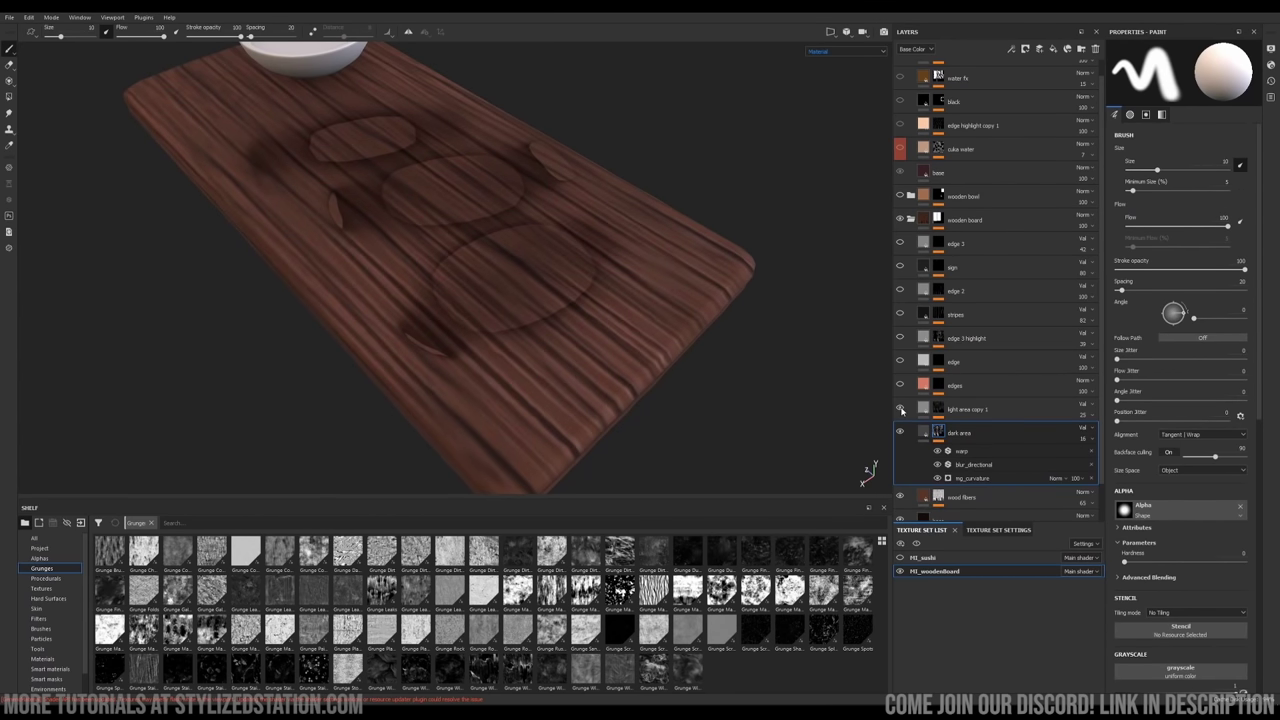
click(940, 410)
click(962, 455)
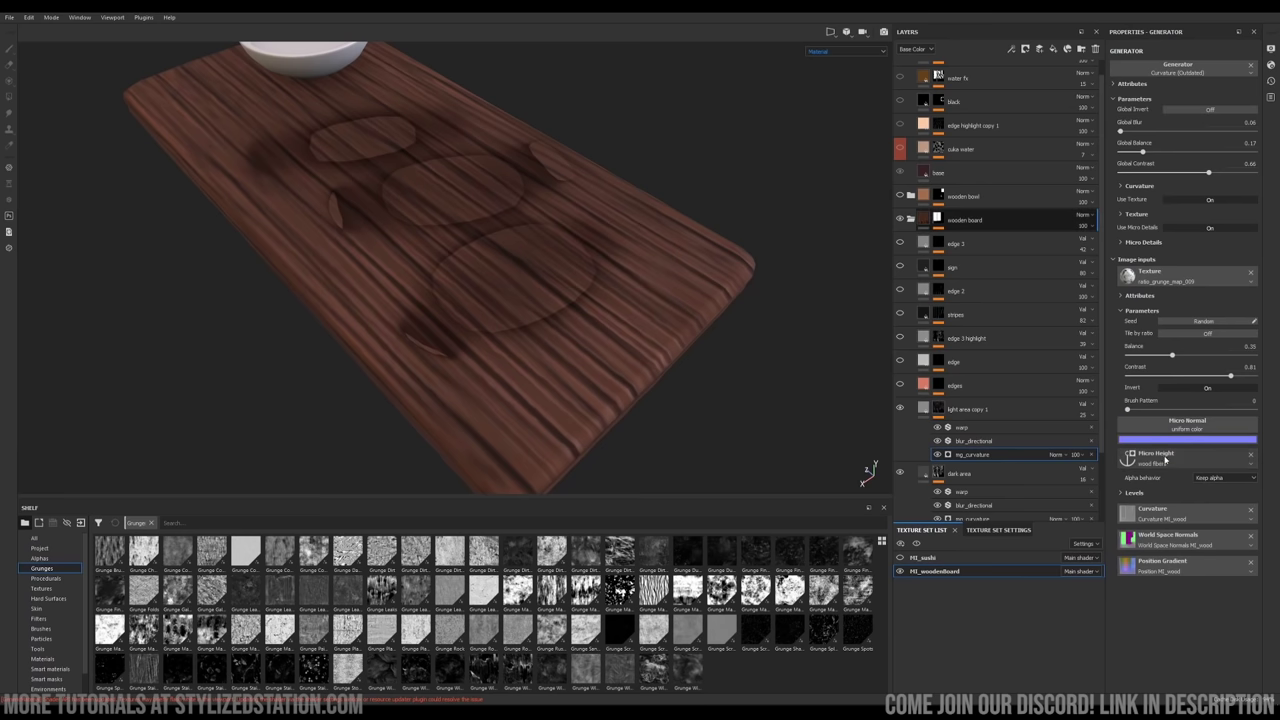
scroll(964, 470, down, 3)
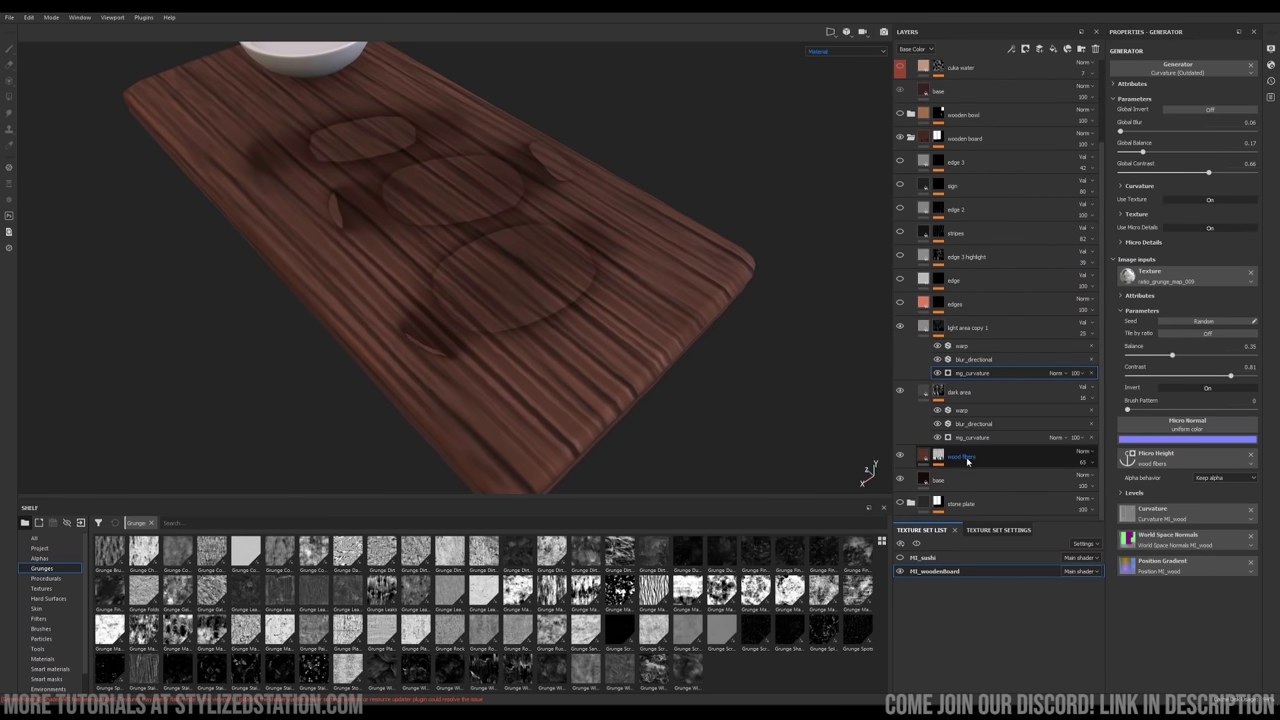
click(966, 328)
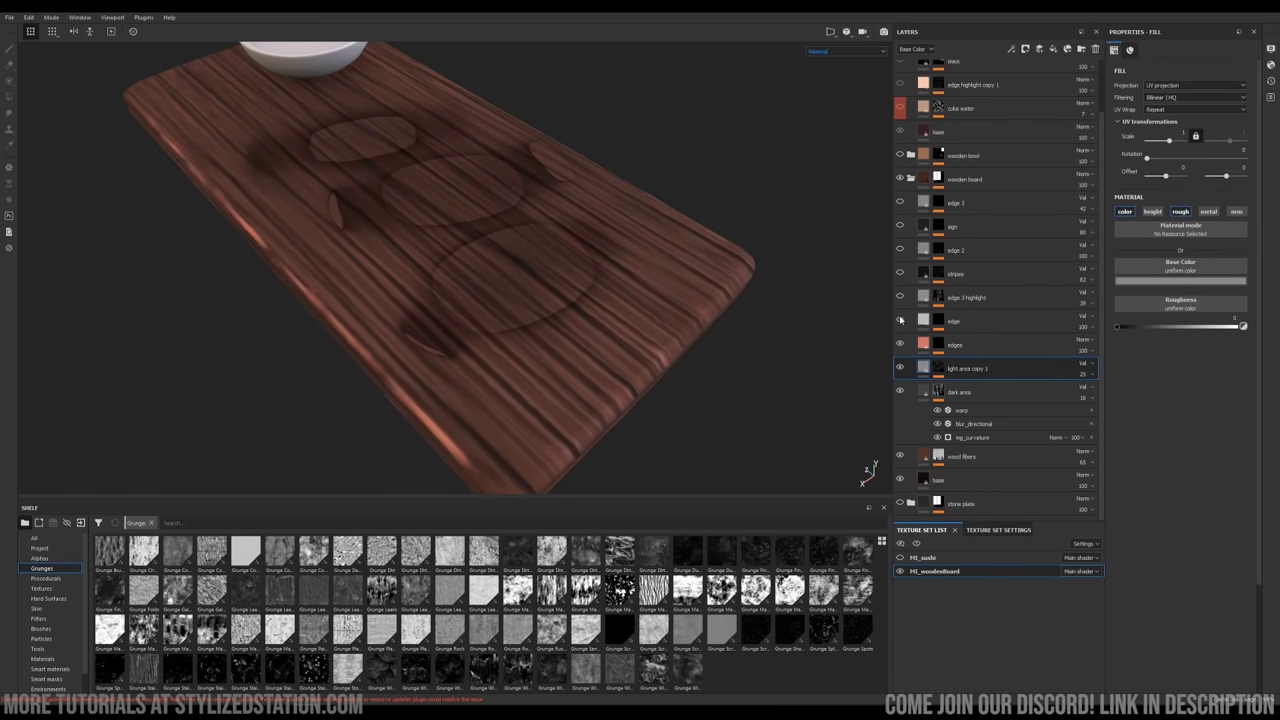
Compare the edge layer's mask by turning off every effect above Mask Builder - Legacy and re-enabling them one by one
click(930, 322)
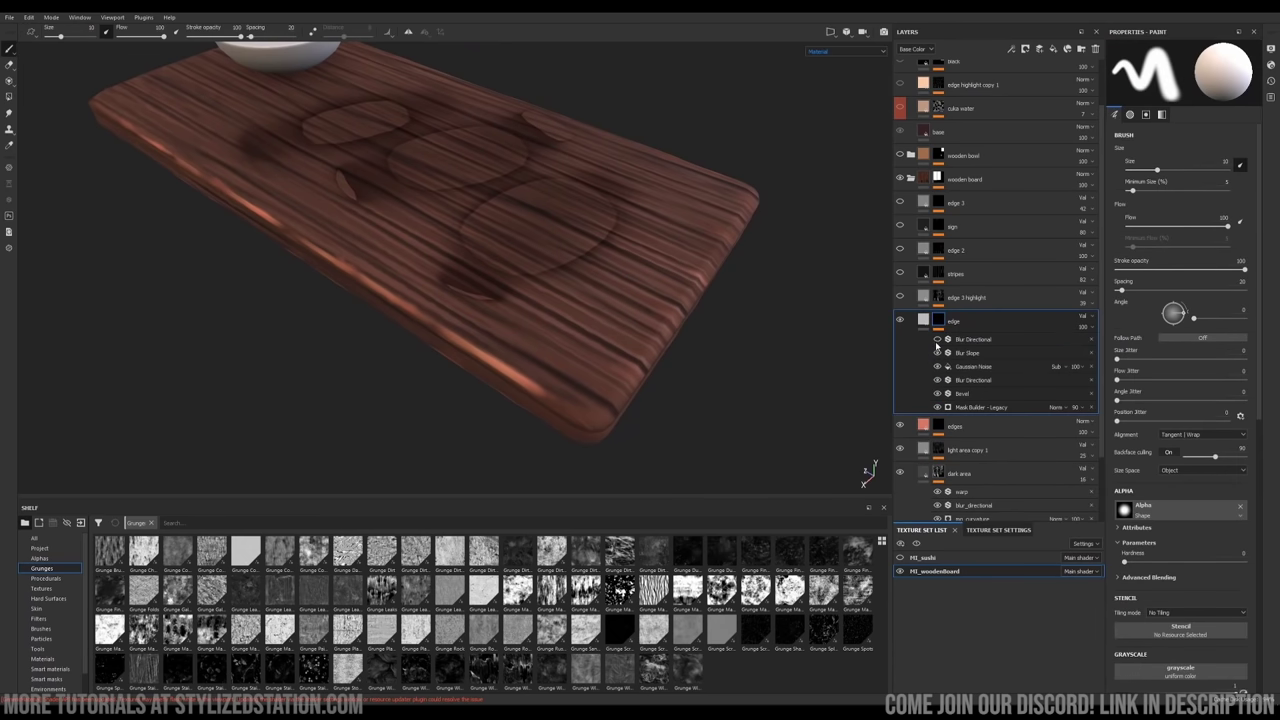
drag(936, 346, 938, 394)
alt+middle_drag(405, 285, 438, 328)
alt+drag(438, 328, 510, 302)
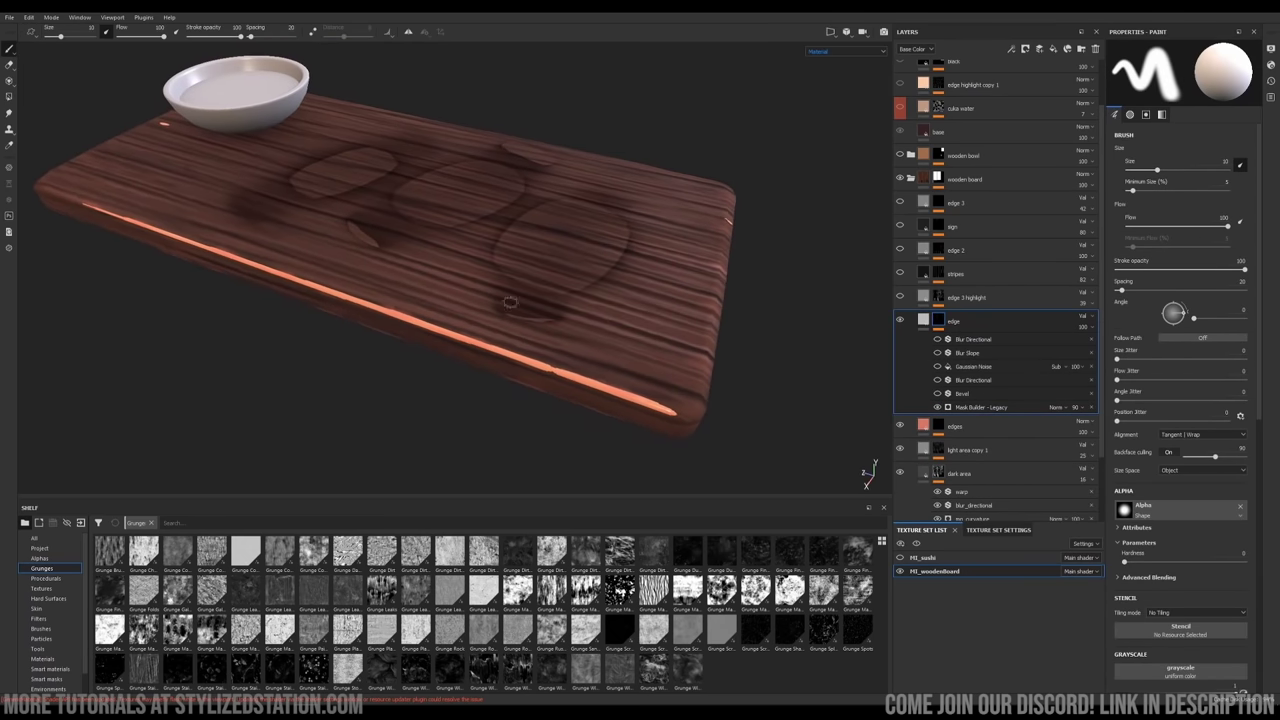
click(938, 394)
click(938, 367)
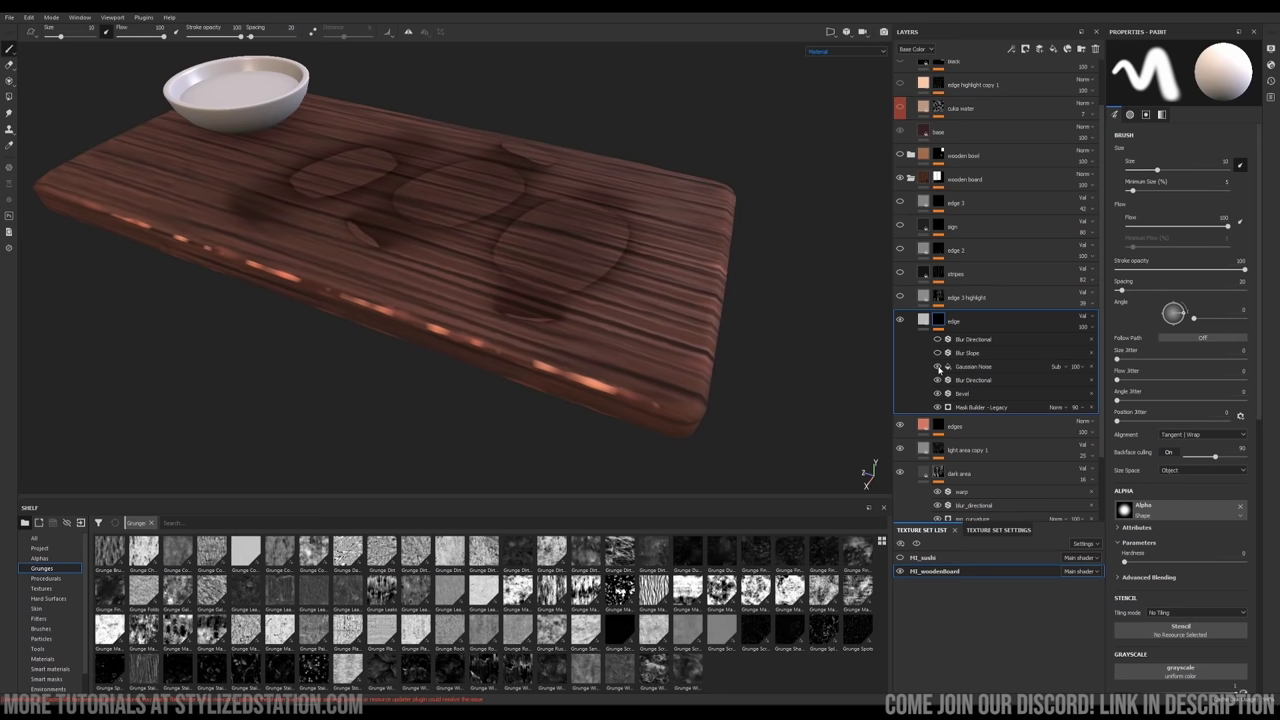
click(1057, 367)
click(928, 362)
click(938, 354)
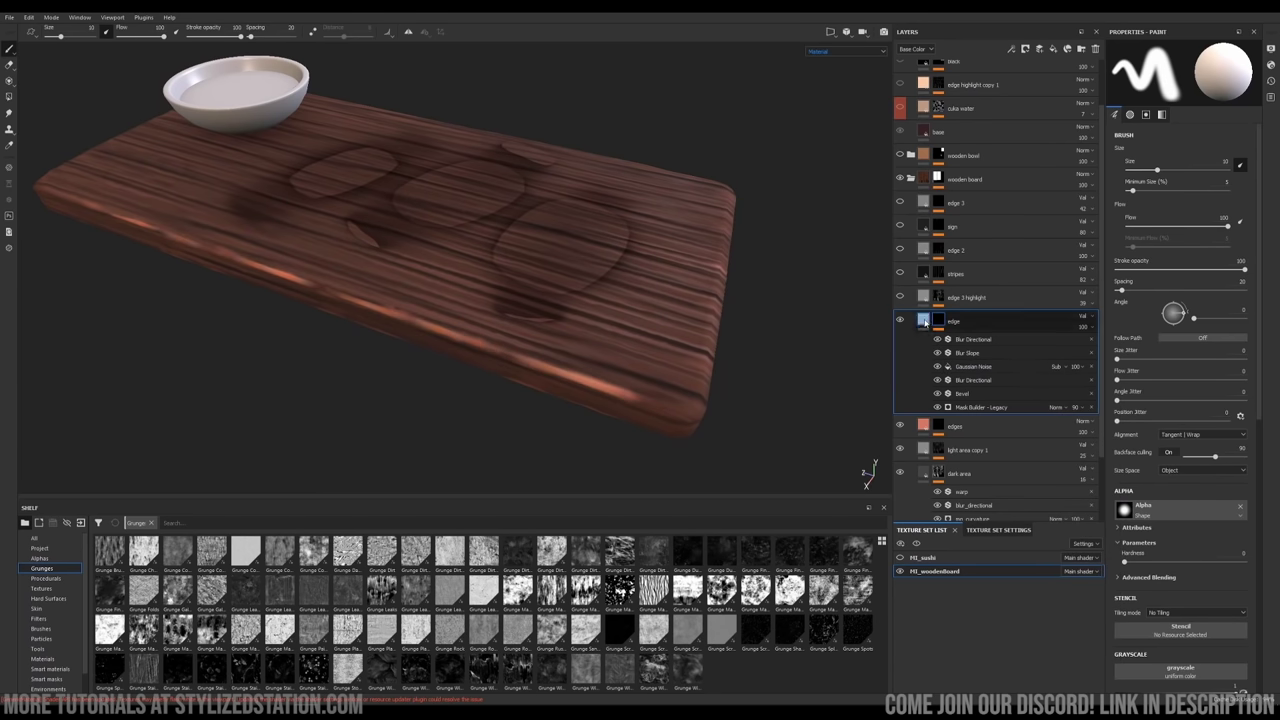
Review the edge layer's fill settings, and turn on the edge 3 highlight and stripes layers
click(923, 320)
click(898, 297)
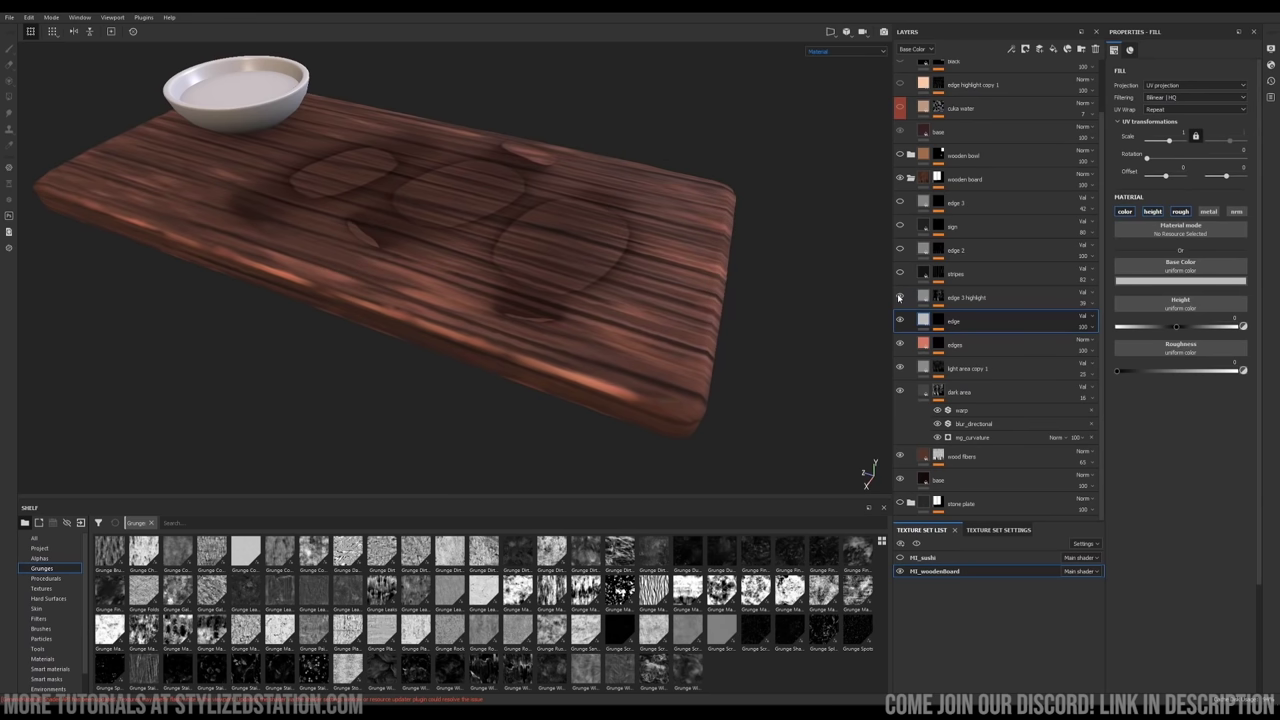
alt+drag(794, 289, 500, 345)
click(935, 276)
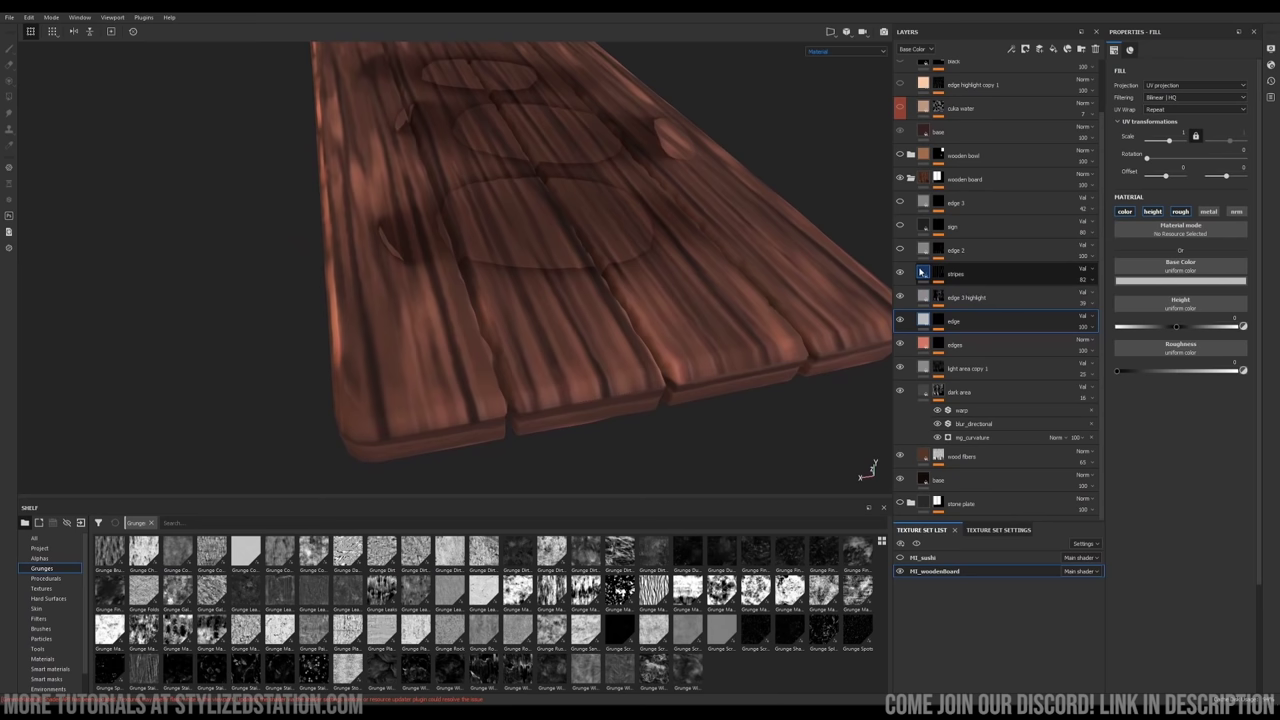
Select the lower Stripes fill in the stripes mask and display only the mask in the viewport
click(955, 359)
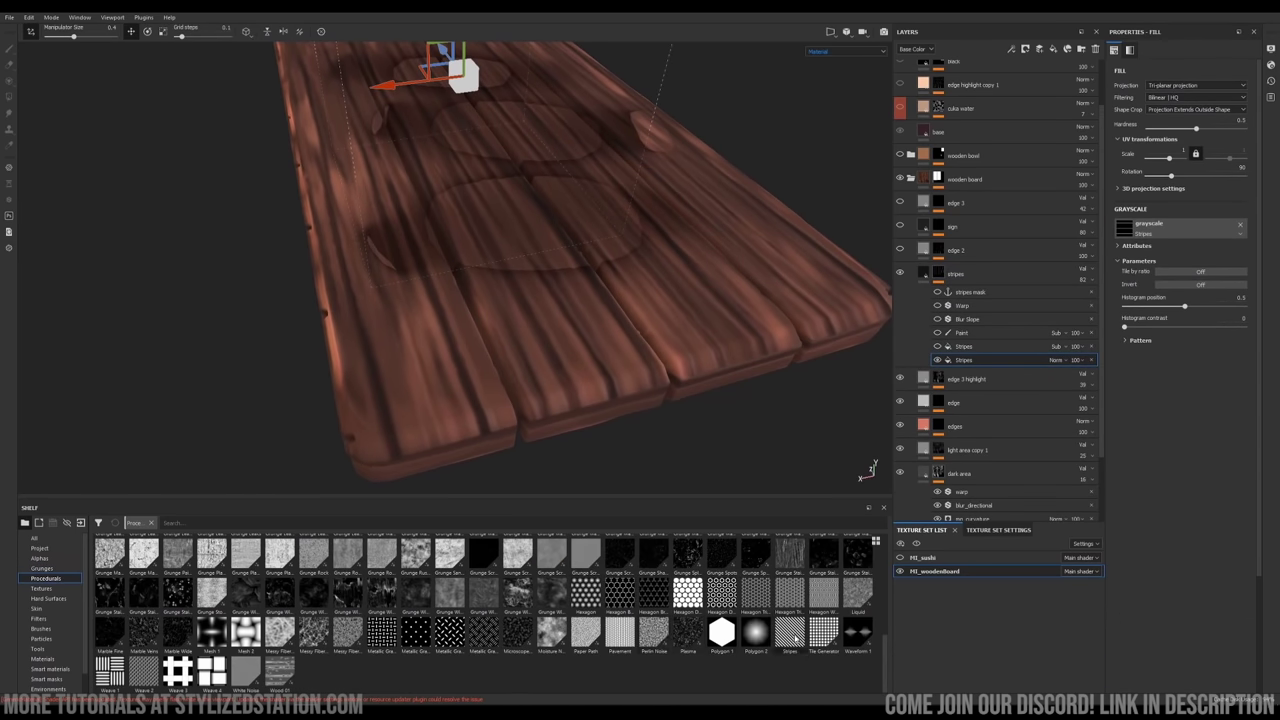
alt+drag(650, 331, 650, 405)
click(835, 51)
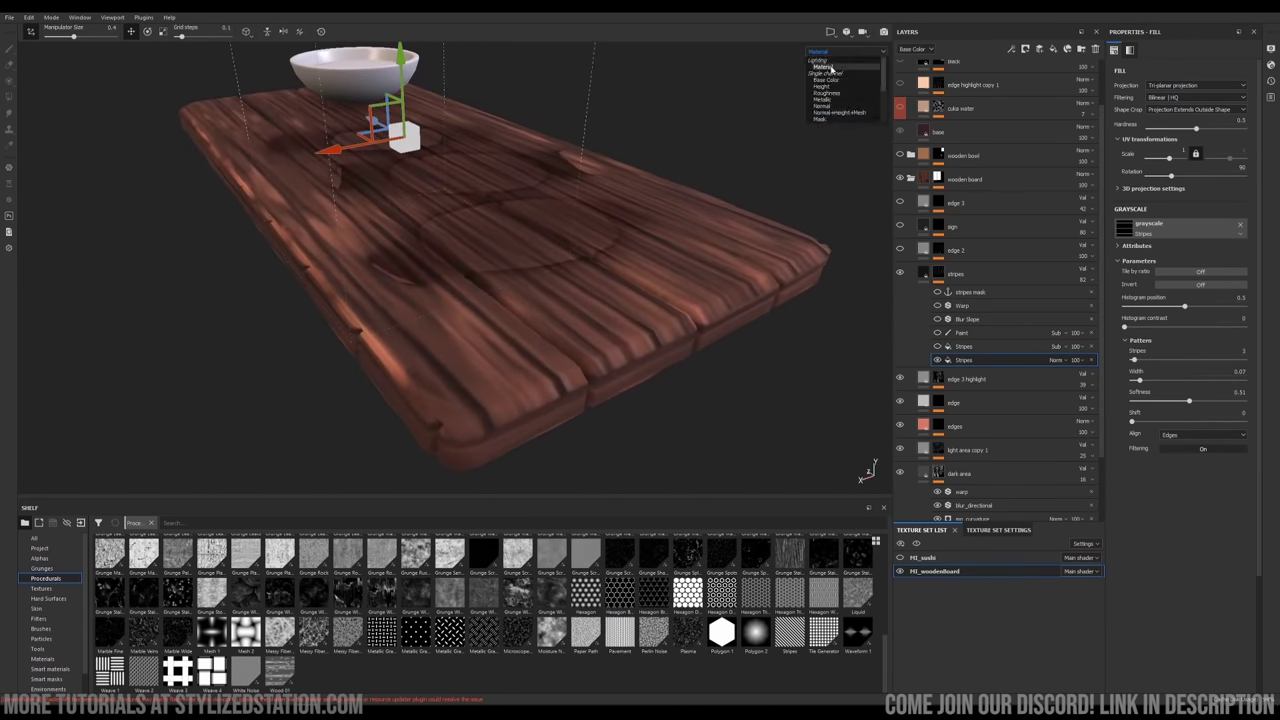
click(829, 119)
alt+drag(585, 275, 614, 289)
Turn on the upper Stripes fill and the Paint effect, both set to Subtract, in the stripes mask
click(937, 346)
mouse_move(160, 130)
alt+mouse_down()
mouse_move(262, 184)
mouse_move(409, 371)
mouse_move(445, 354)
alt+mouse_up()
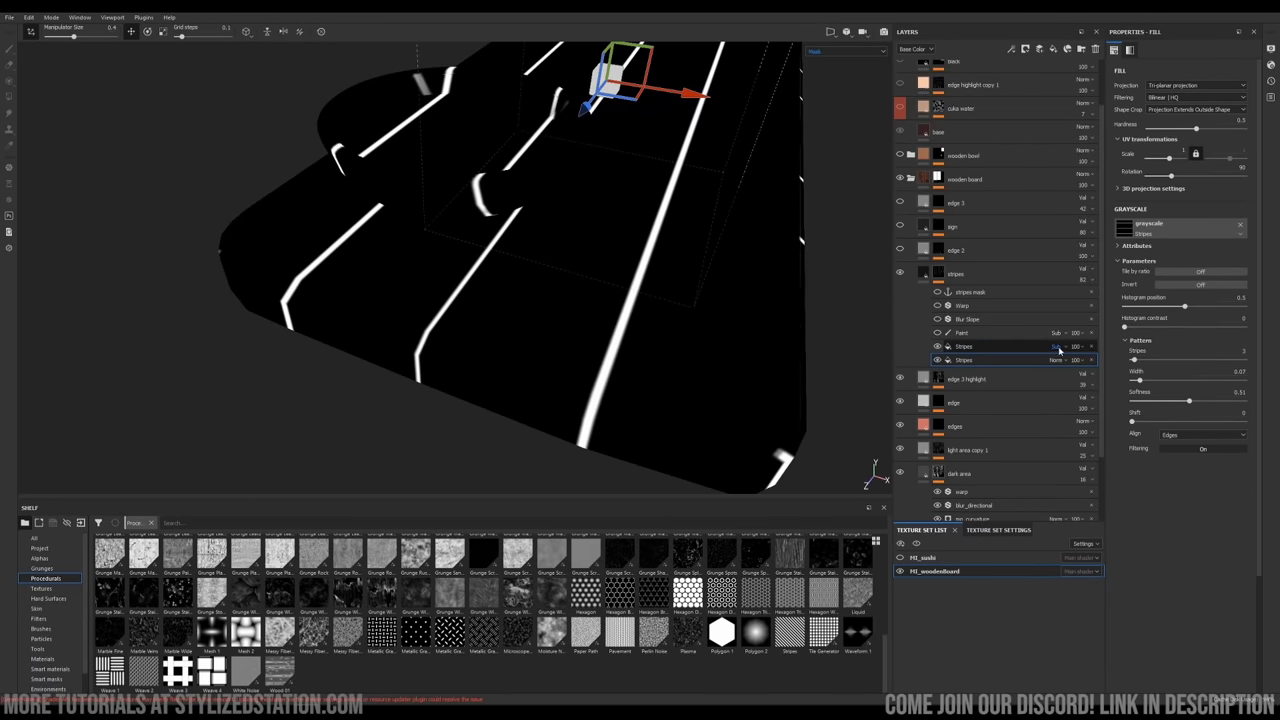
scroll(526, 297, down, 3)
alt+middle_drag(526, 297, 600, 336)
click(937, 334)
click(940, 334)
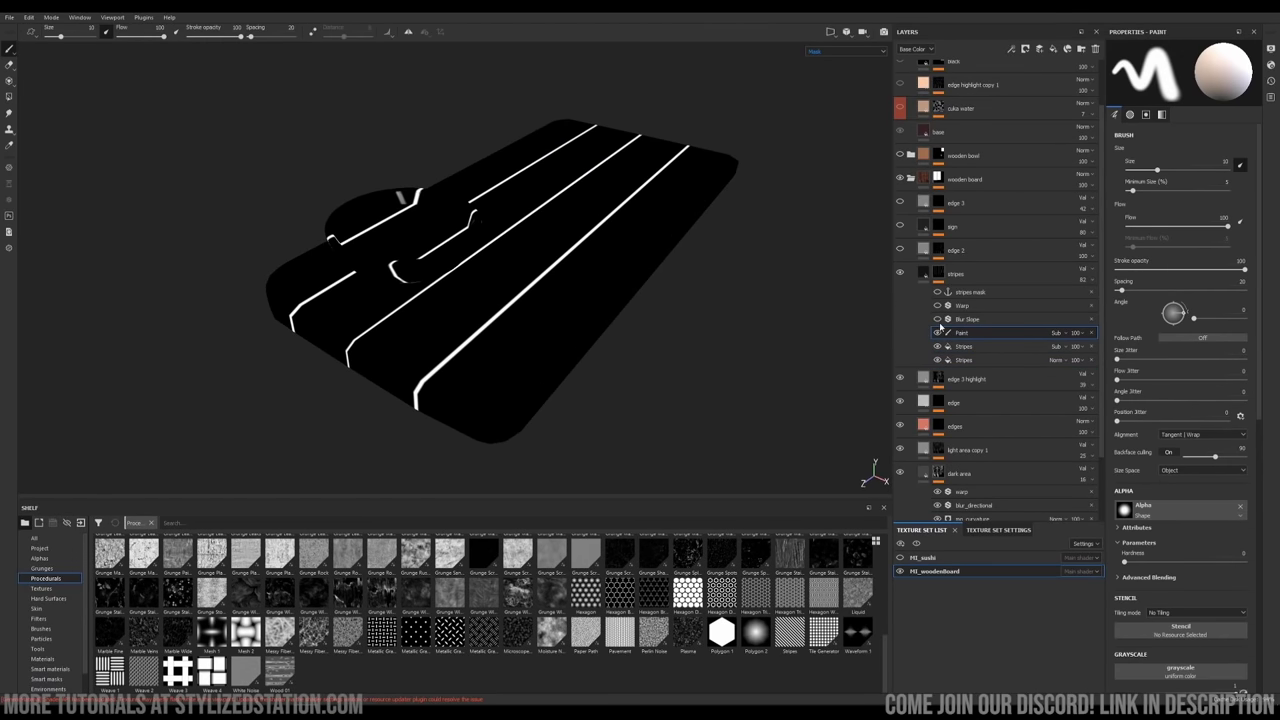
Turn on the Blur Slope and Warp filters in the stripes mask to roughen the plank lines
scroll(340, 357, up, 5)
alt+drag(340, 357, 467, 348)
click(937, 320)
click(937, 306)
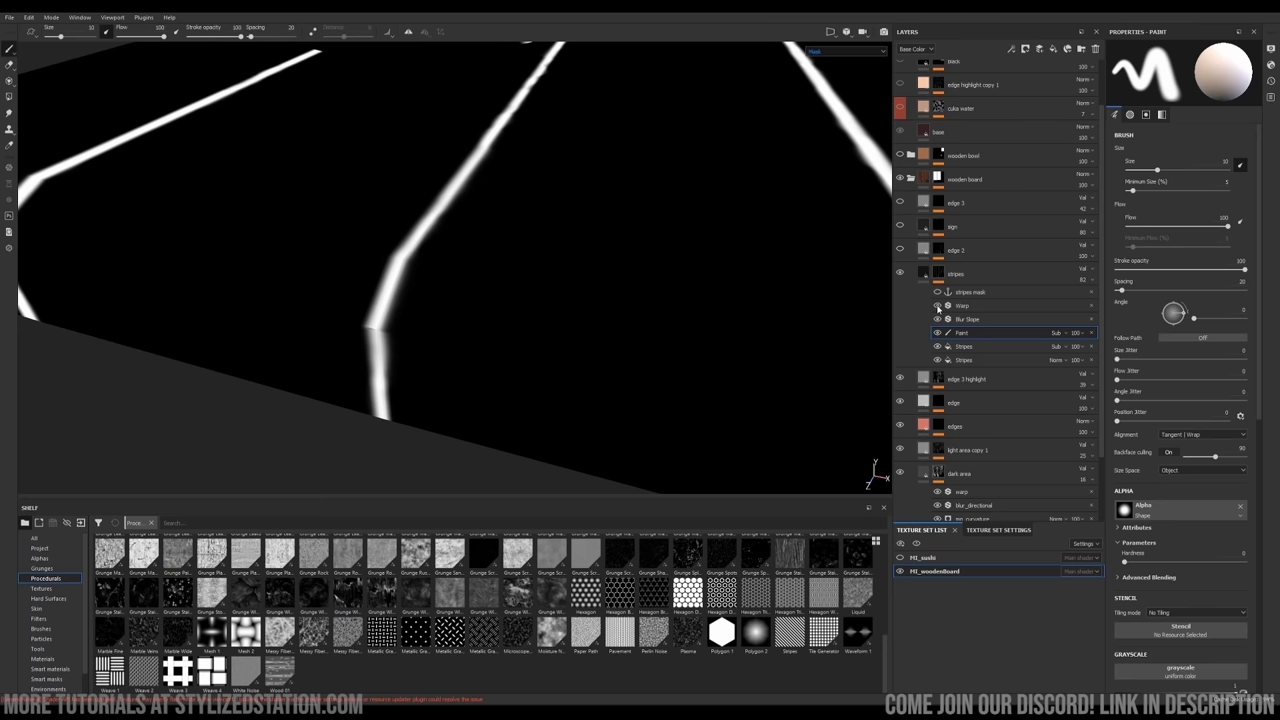
Return the viewport to the material display and set the stripes layer's Height to about -0.257
key(m)
alt+drag(500, 263, 606, 260)
click(923, 273)
drag(1164, 326, 1161, 327)
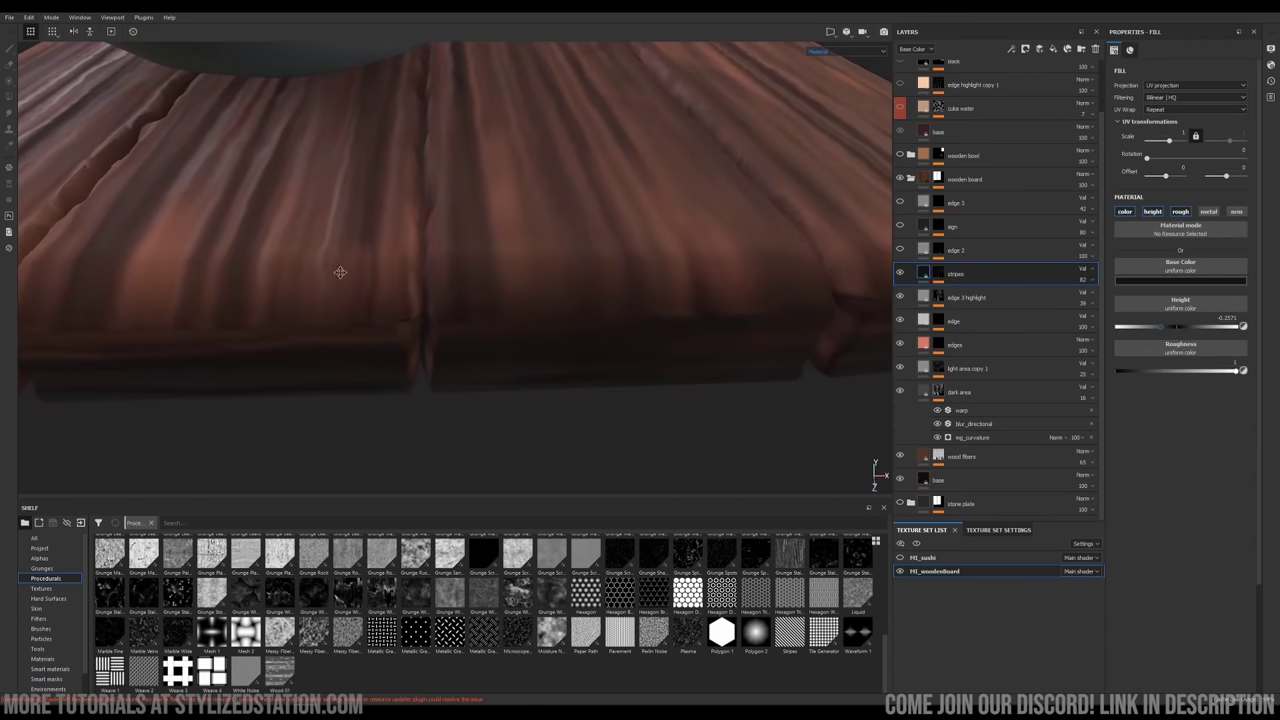
Turn on the edge 2 layer and review its mask effects and fill settings
scroll(340, 272, down, 5)
alt+drag(340, 272, 280, 290)
click(900, 249)
alt+drag(790, 285, 825, 258)
scroll(825, 258, up, 2)
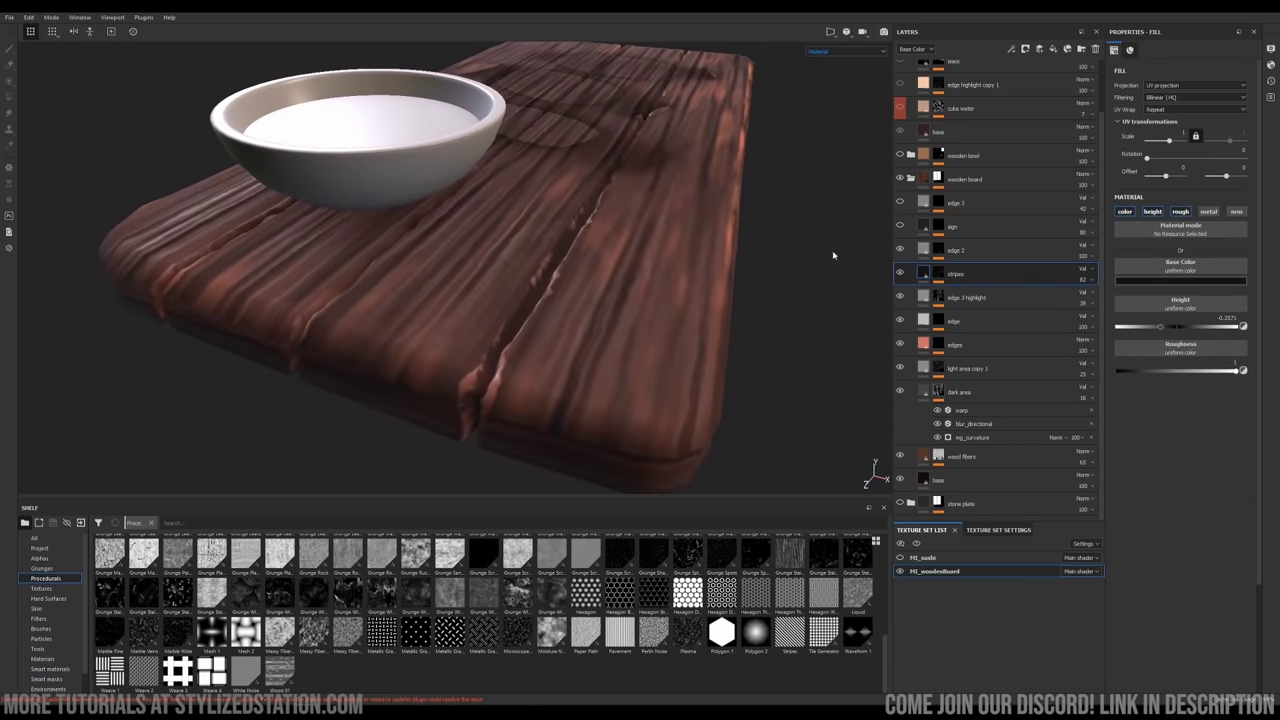
click(937, 250)
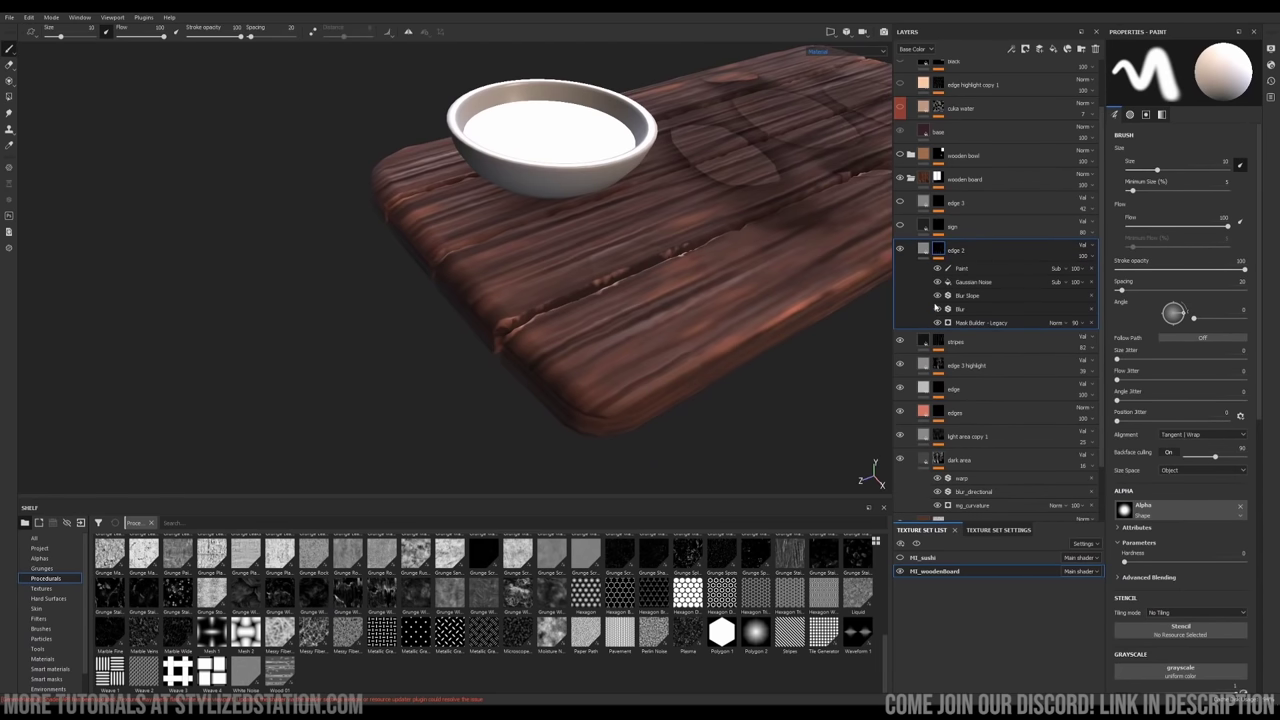
click(923, 249)
Turn on the sign and edge 3 layers to add the engraved signature and remaining edge wear
scroll(586, 340, down, 4)
alt+drag(586, 340, 556, 445)
scroll(600, 345, up, 2)
click(900, 226)
scroll(572, 334, up, 4)
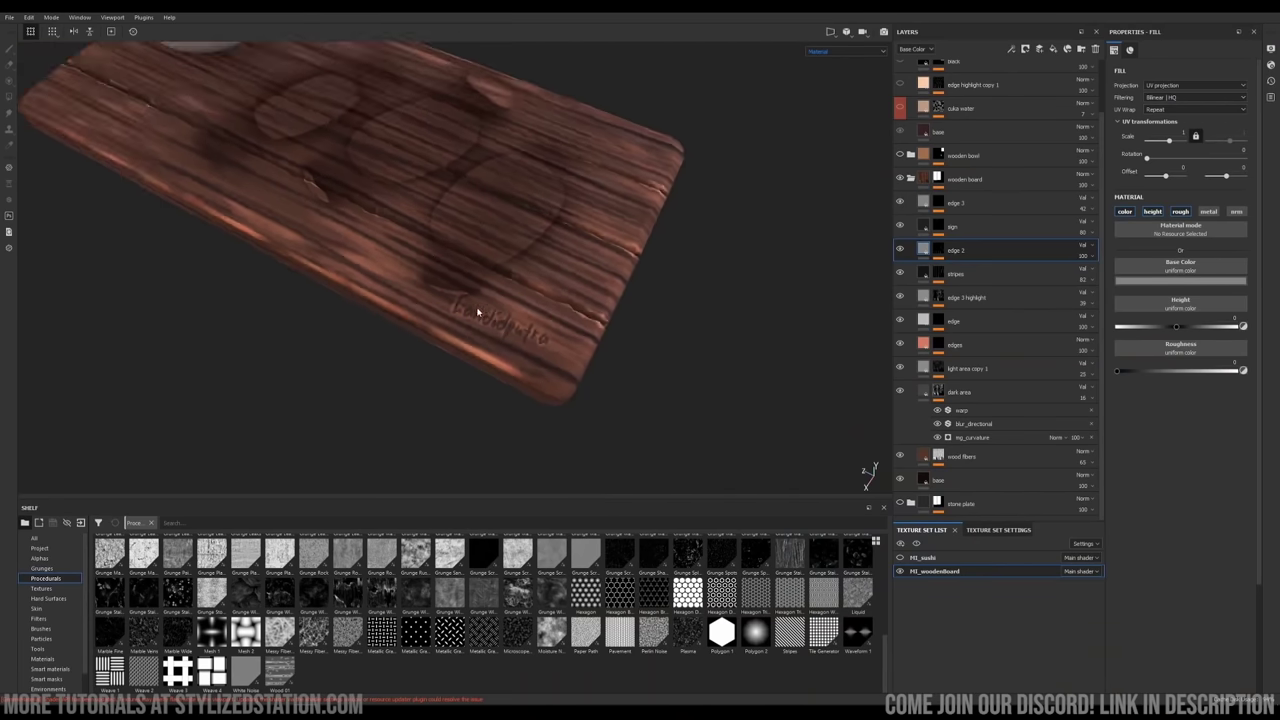
Collapse the wooden board group, turn on the wooden bowl group and look through its layers
scroll(491, 297, down, 5)
click(911, 181)
mouse_move(508, 318)
alt+middle_down()
mouse_move(520, 326)
mouse_move(508, 318)
alt+middle_up()
alt+drag(510, 325, 554, 317)
click(900, 213)
alt+drag(407, 290, 446, 331)
click(910, 213)
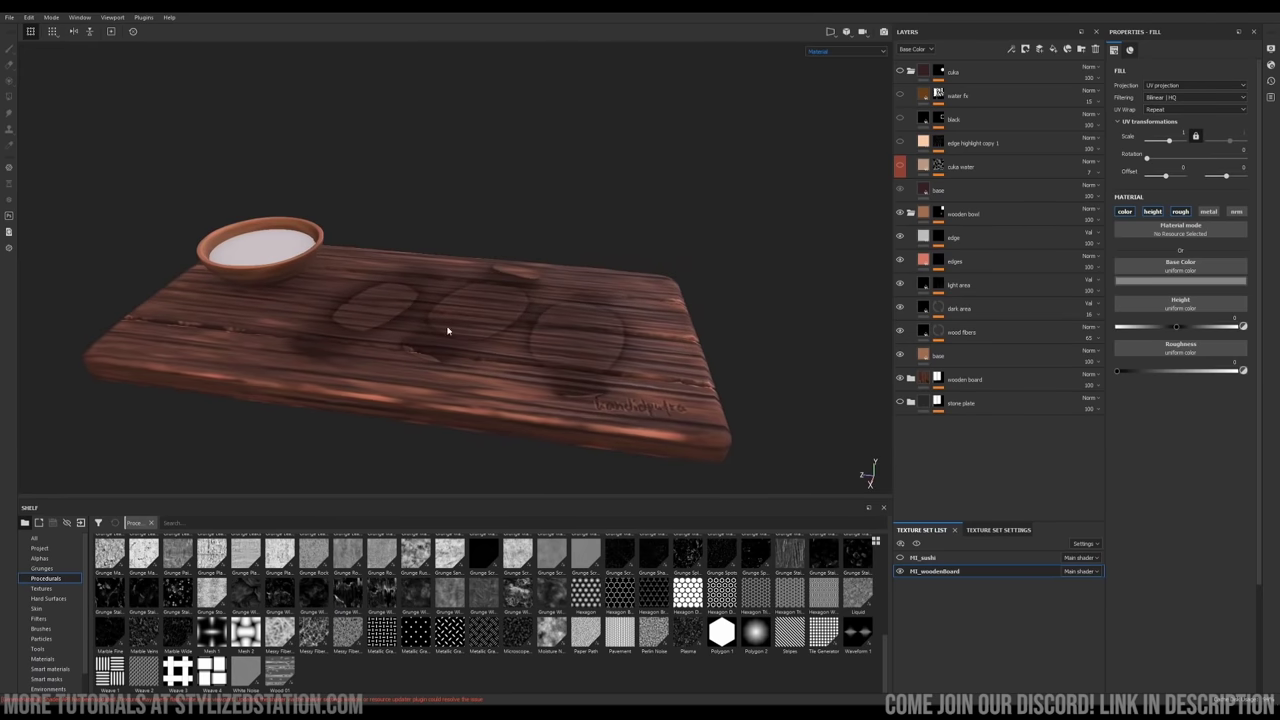
click(911, 213)
Turn on the cuka group to fill the bowl, and examine the liquids in the food reference image
click(900, 72)
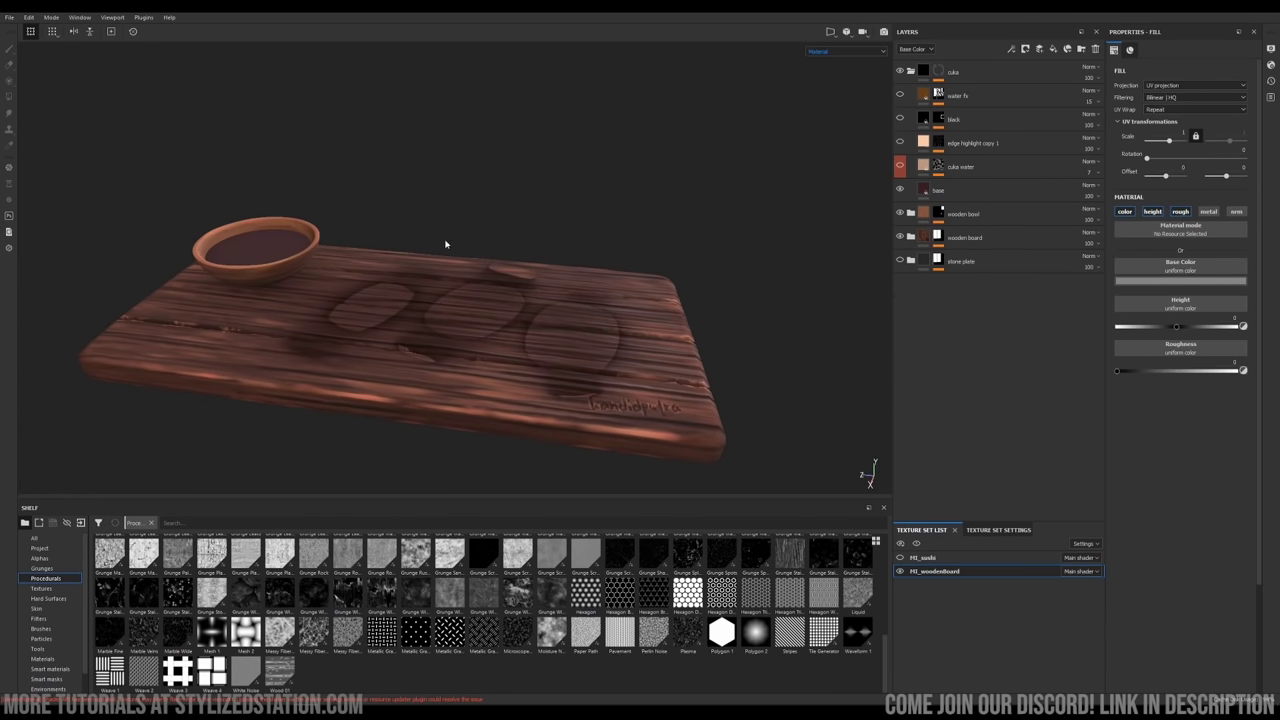
alt+drag(446, 243, 440, 350)
mouse_move(440, 350)
alt+middle_down()
mouse_move(489, 380)
mouse_move(435, 336)
alt+middle_up()
scroll(473, 388, up, 4)
alt+drag(435, 336, 463, 331)
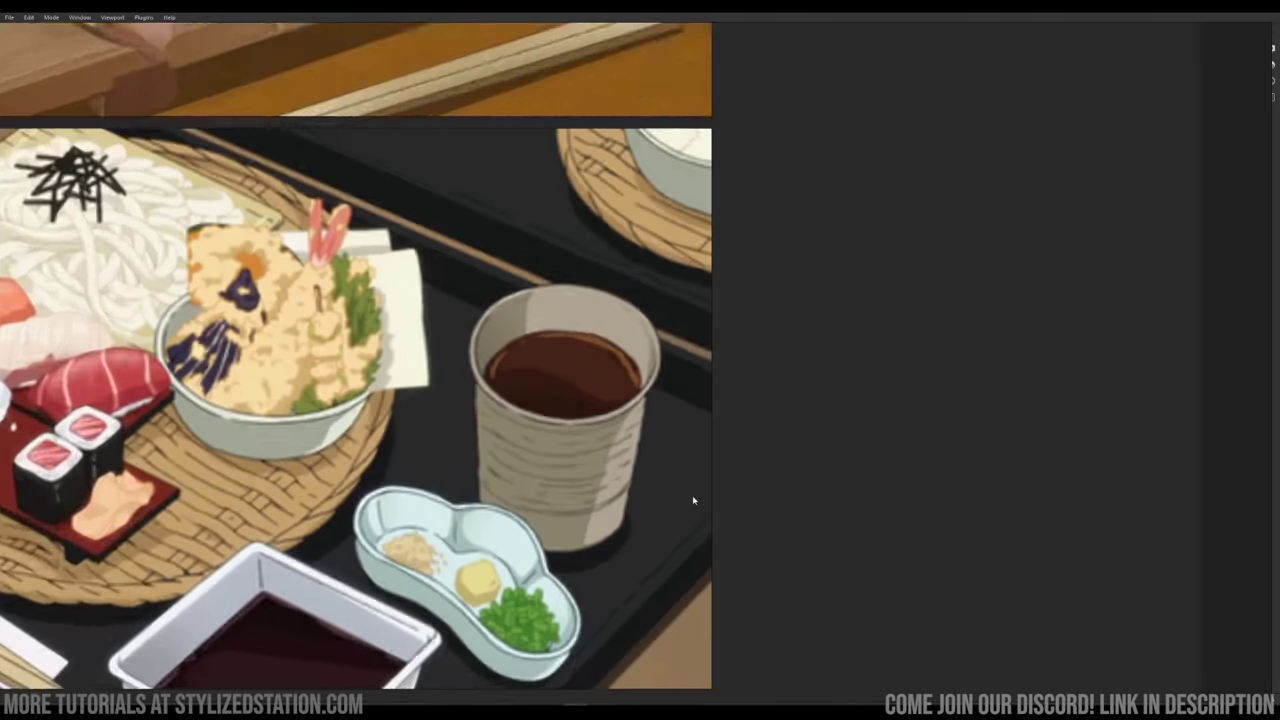
scroll(693, 500, up, 2)
middle_drag(580, 312, 598, 336)
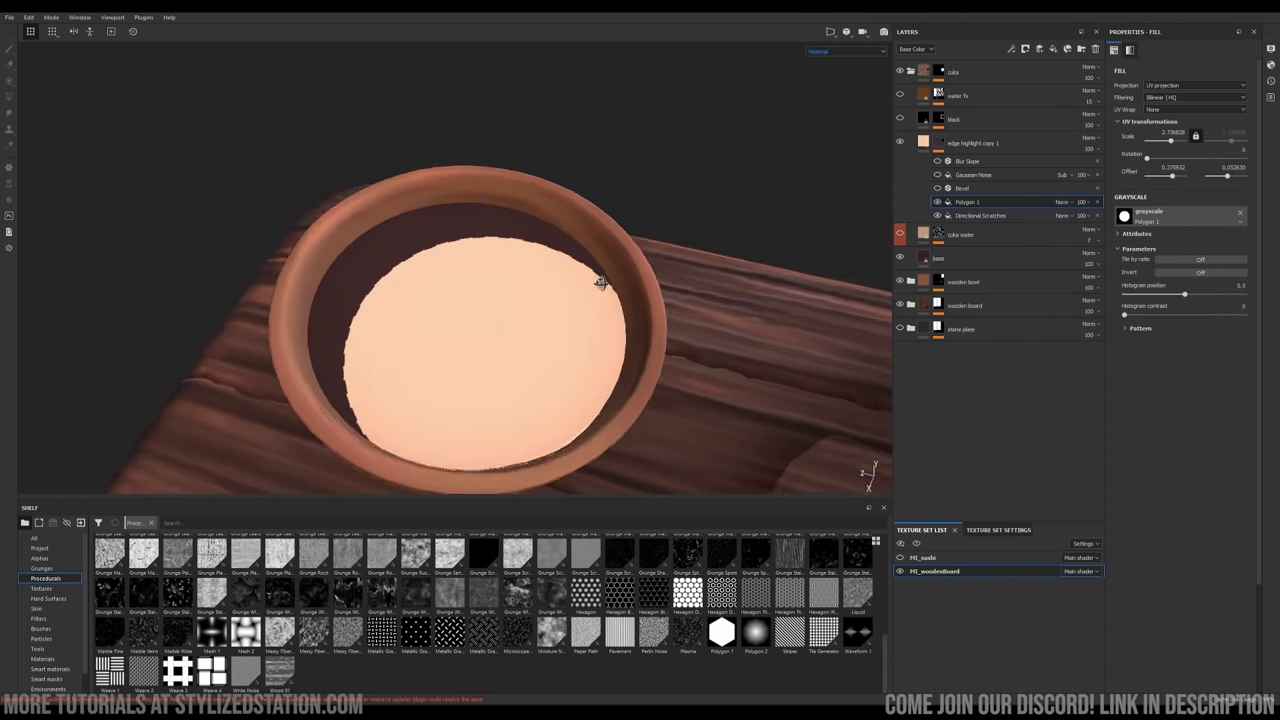
In a split 3D/2D view, reposition the edge highlight mask's Polygon 1 fill with UV Wrap None and set it to Subtract
key(F1)
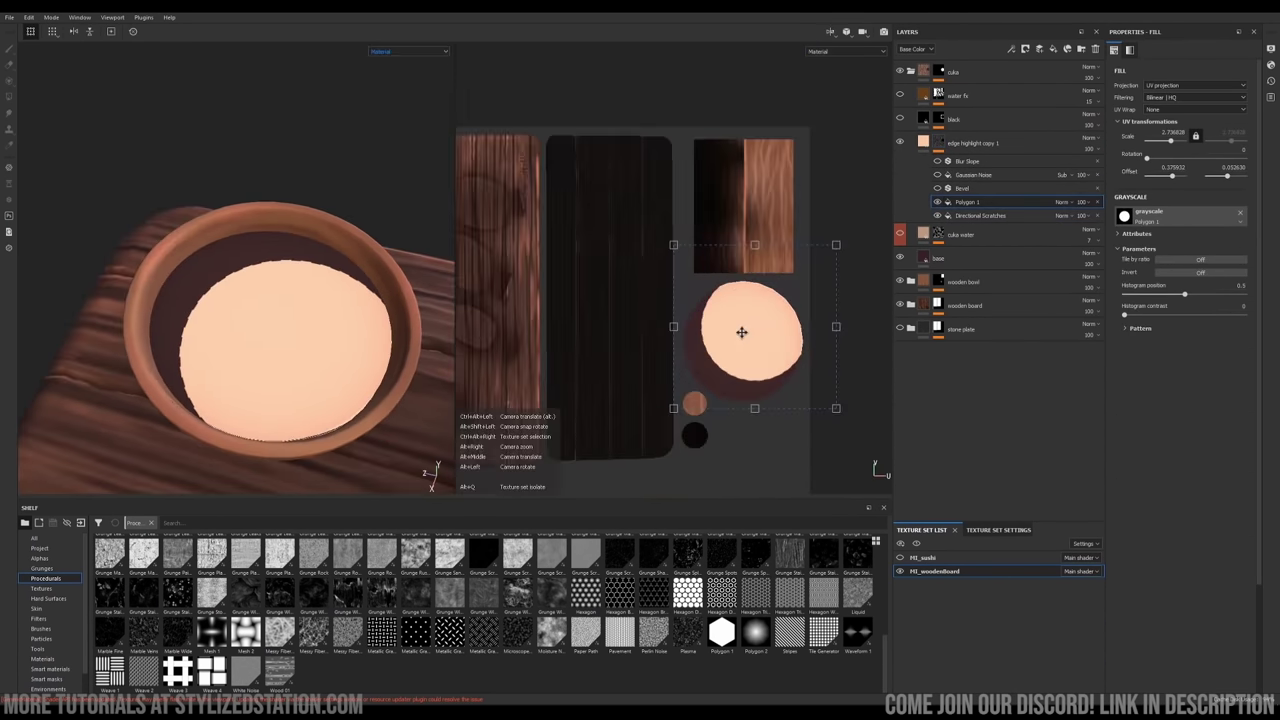
click(1156, 109)
click(1155, 119)
scroll(757, 400, up, 2)
mouse_move(749, 332)
mouse_down()
mouse_move(649, 360)
mouse_move(737, 305)
mouse_move(753, 327)
mouse_up()
click(1063, 202)
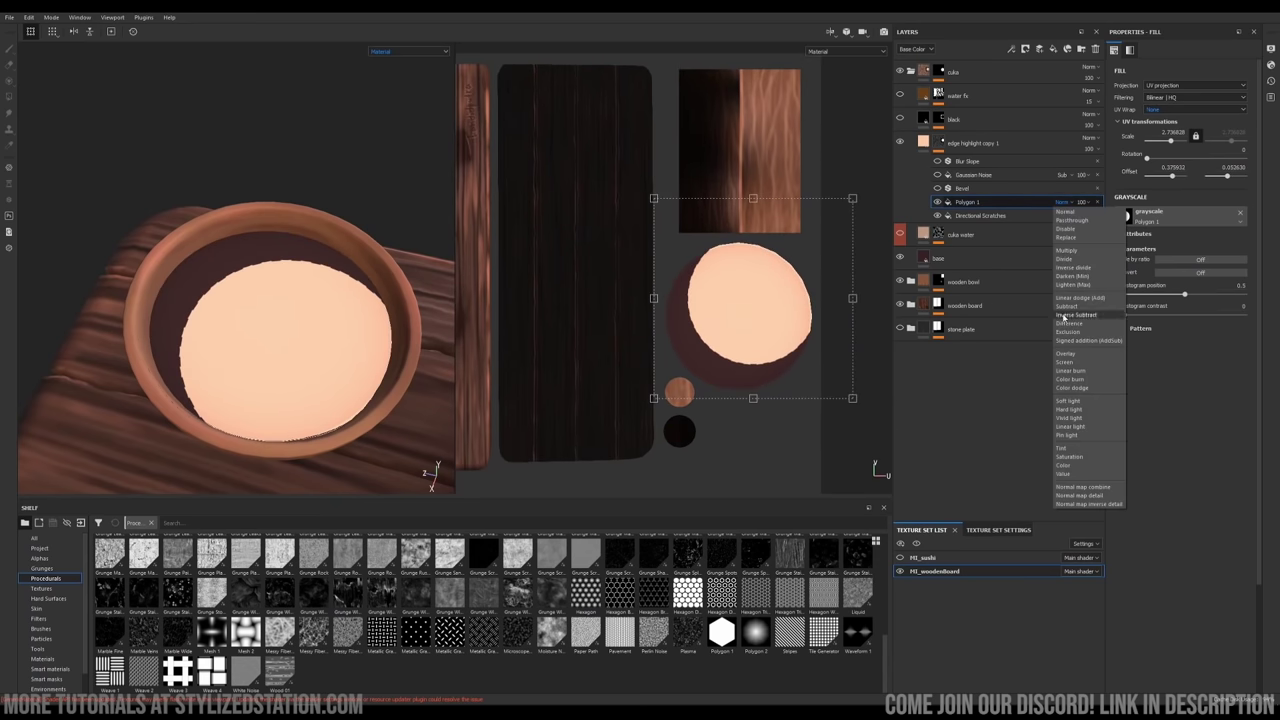
click(1064, 317)
Turn on Bevel, Gaussian Noise and Blur Slope in the edge highlight copy 1 mask, and show the layer's fill settings
click(938, 189)
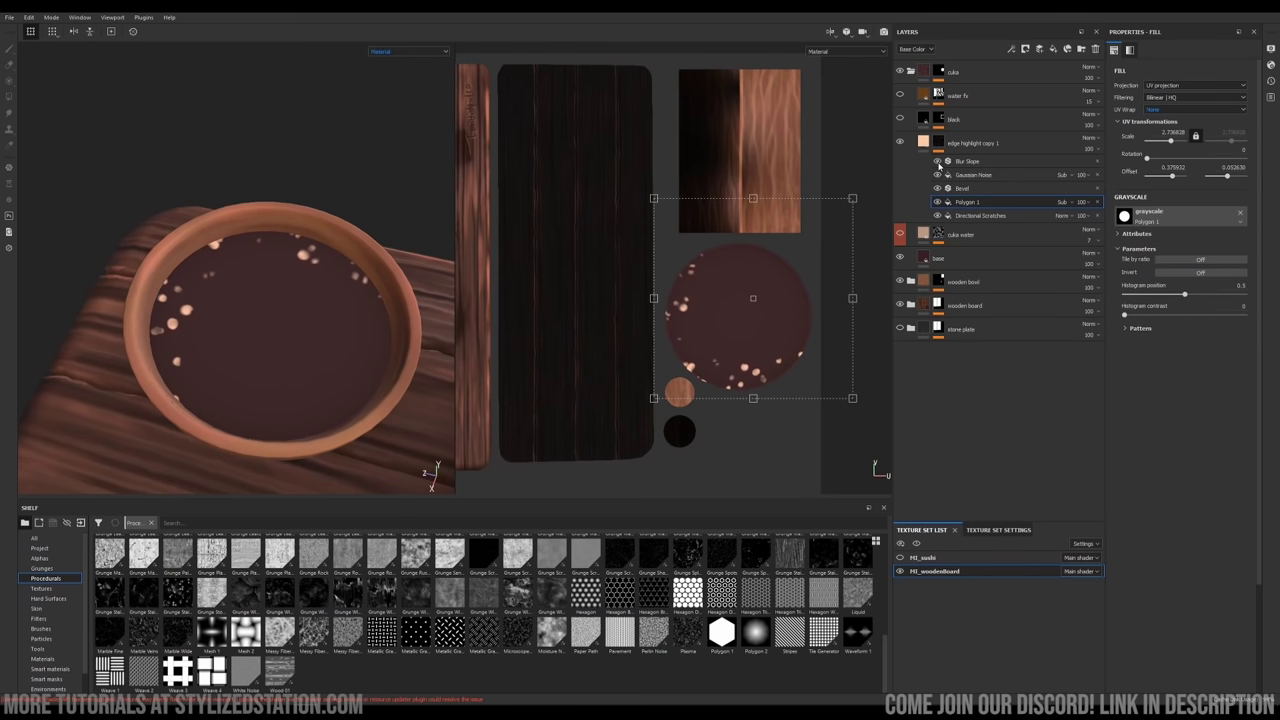
click(923, 149)
click(924, 139)
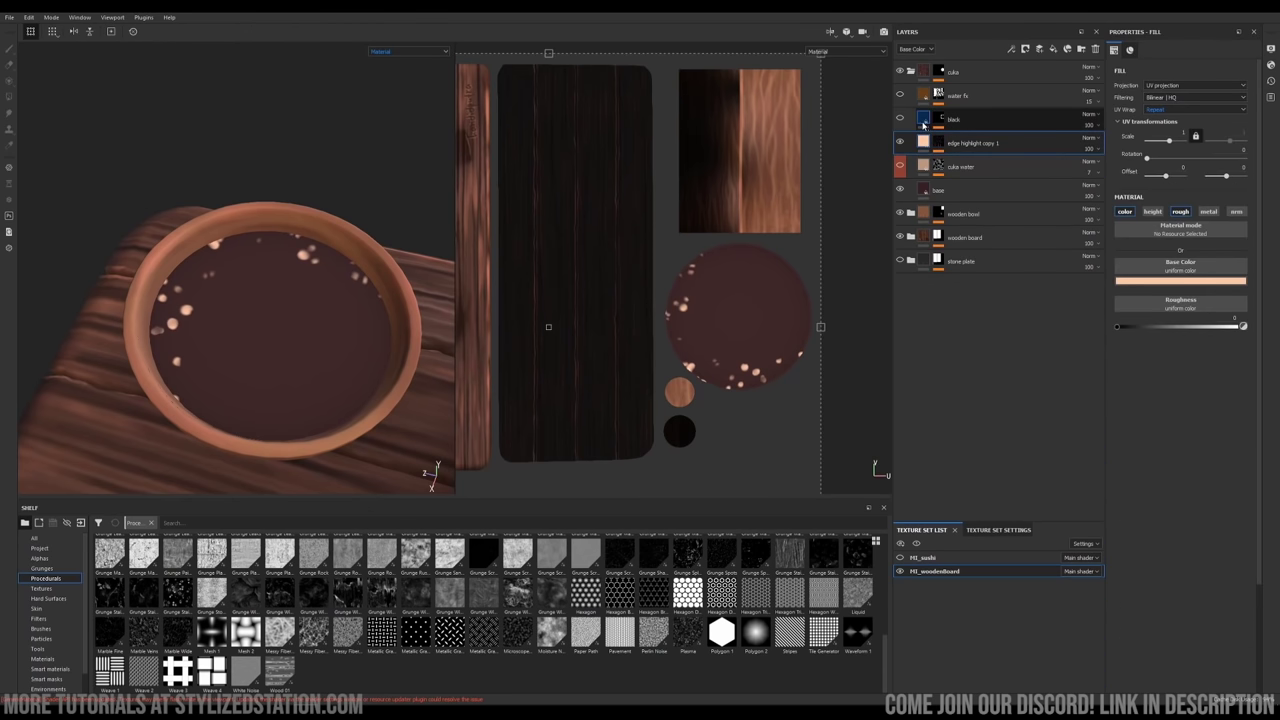
Turn on the black layer, reposition the Polygon 2 fill in its mask and set the layer's blending to Multiply
click(923, 121)
key(alt+Tab)
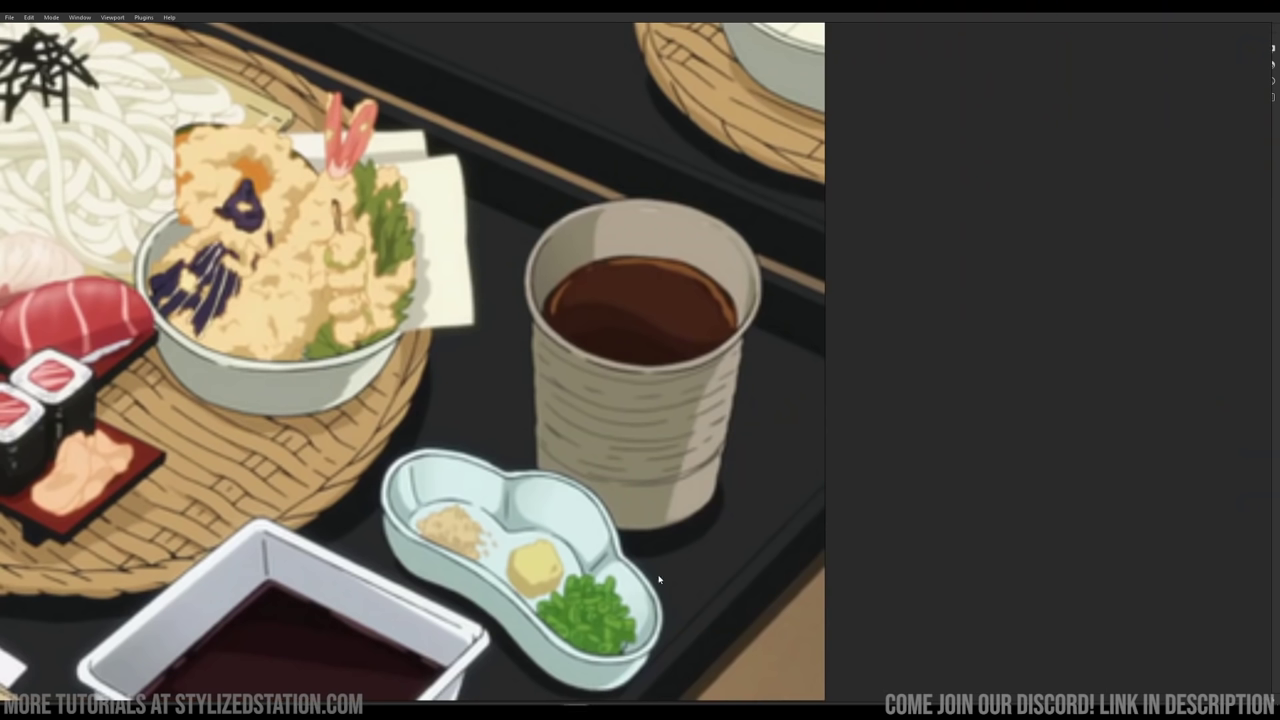
key(alt+Tab)
click(962, 151)
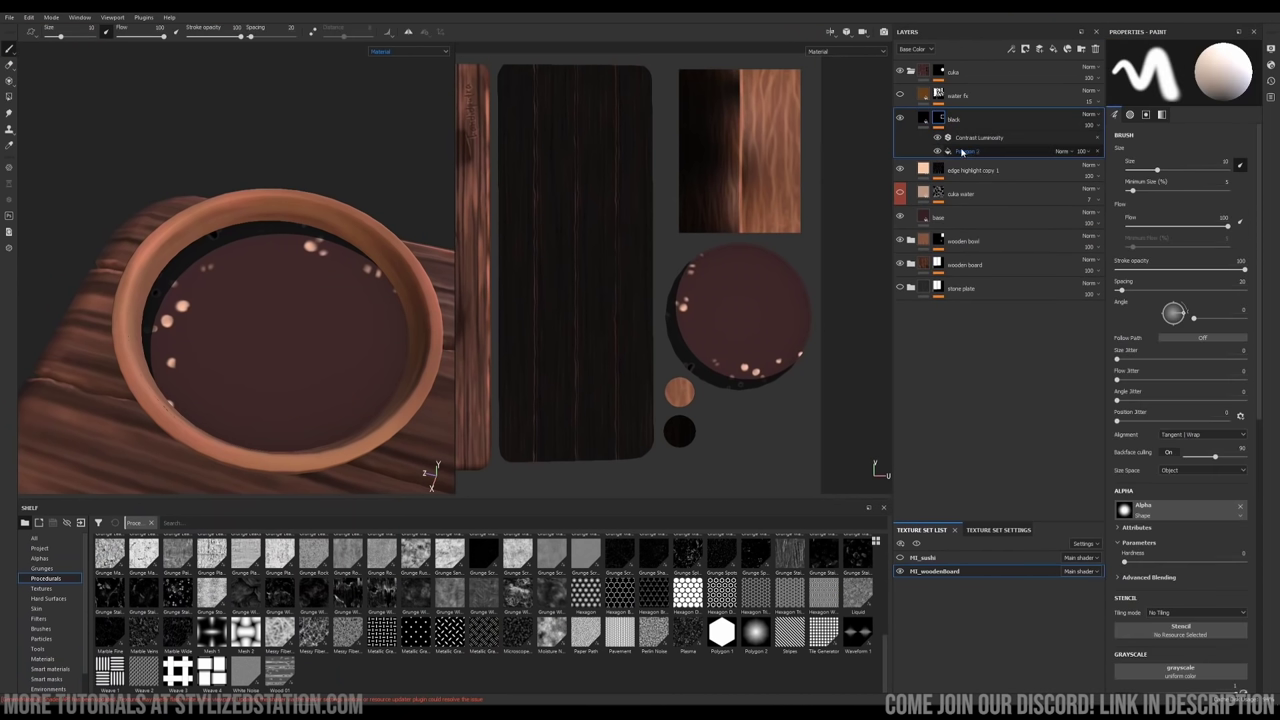
click(956, 152)
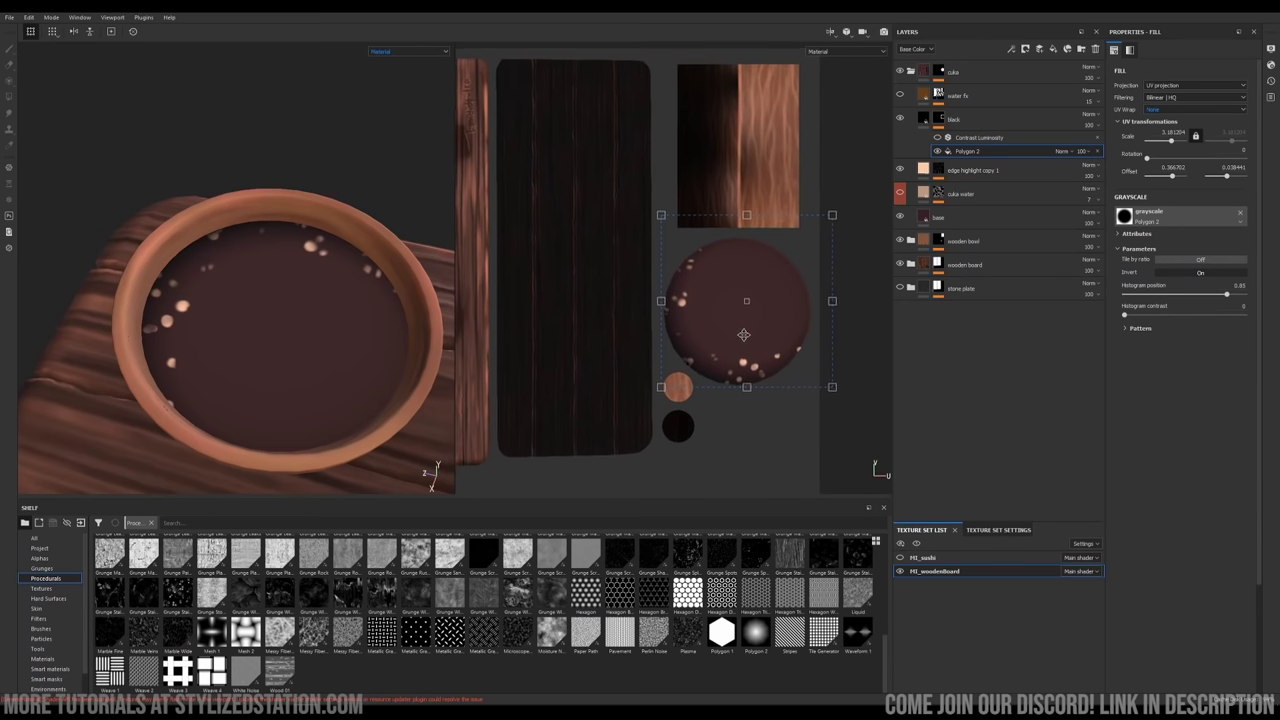
mouse_move(755, 368)
mouse_down()
mouse_move(726, 367)
mouse_move(758, 360)
mouse_up()
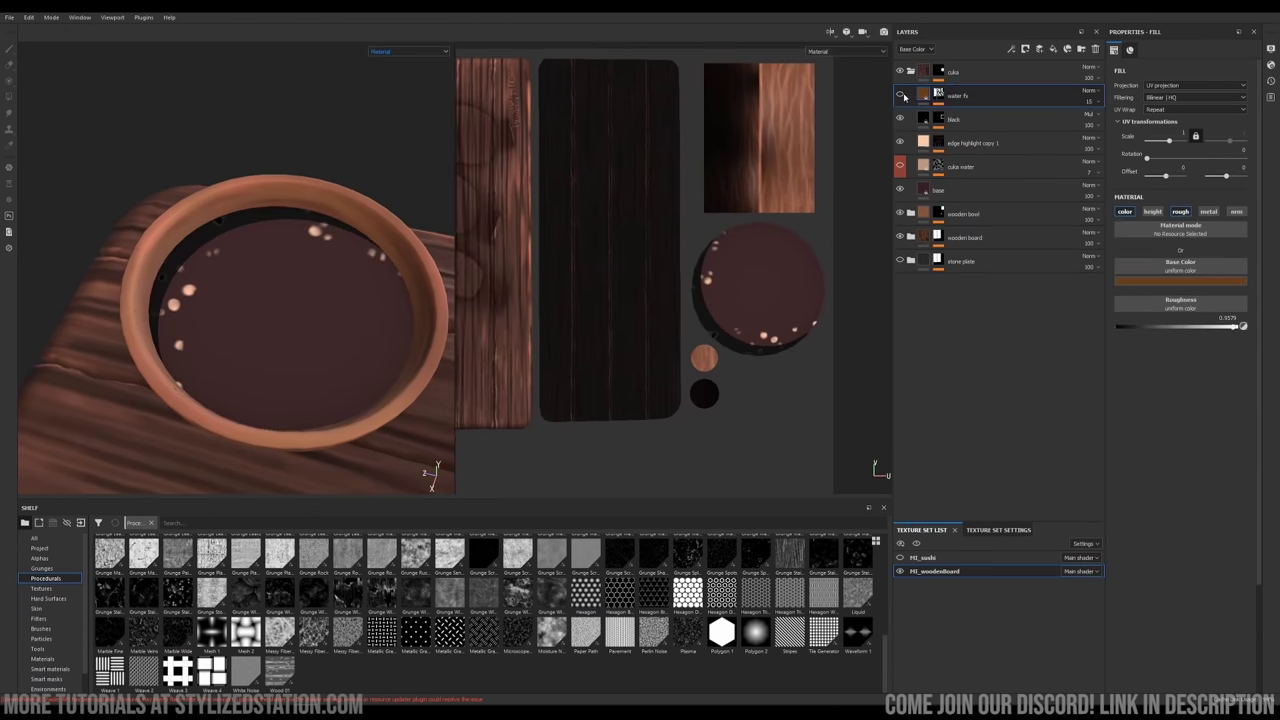
Turn on the water fx layer and inspect its mask's Mask Builder - Legacy generator and the Micro Height input
click(902, 96)
mouse_move(318, 292)
alt+mouse_down()
mouse_move(349, 283)
mouse_move(338, 278)
alt+mouse_up()
click(939, 94)
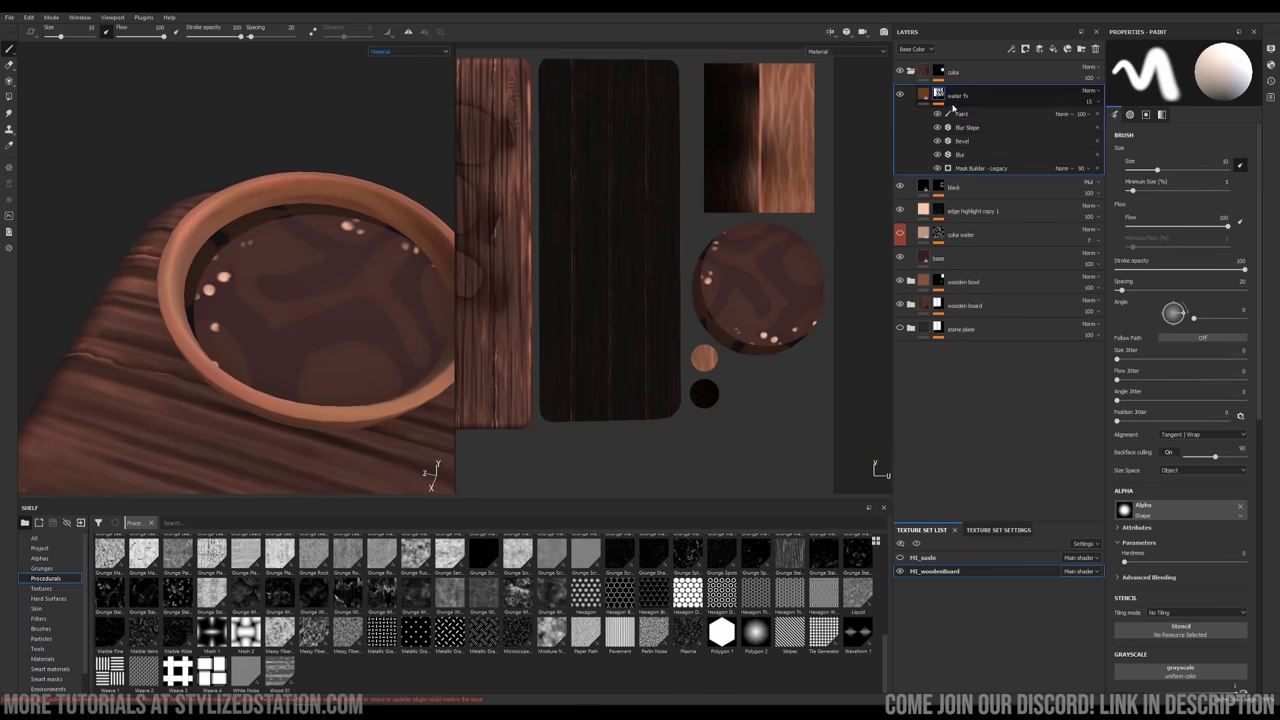
click(980, 168)
scroll(1175, 640, down, 5)
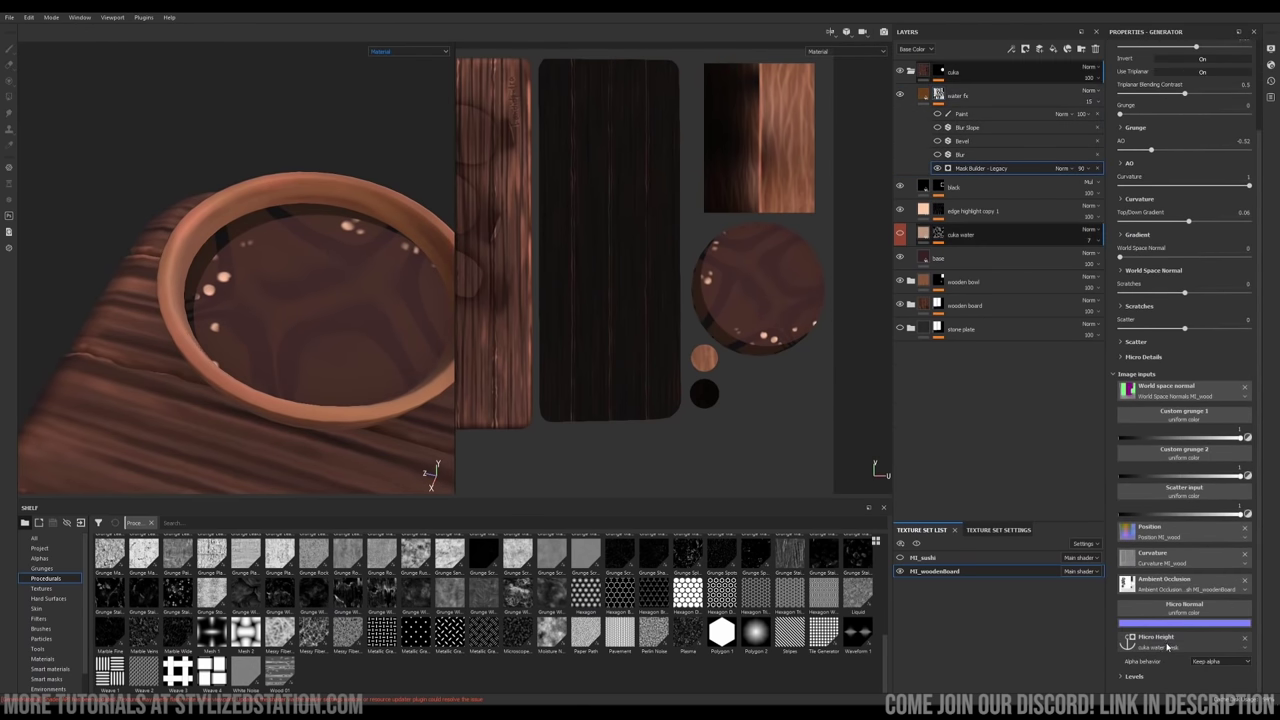
click(938, 234)
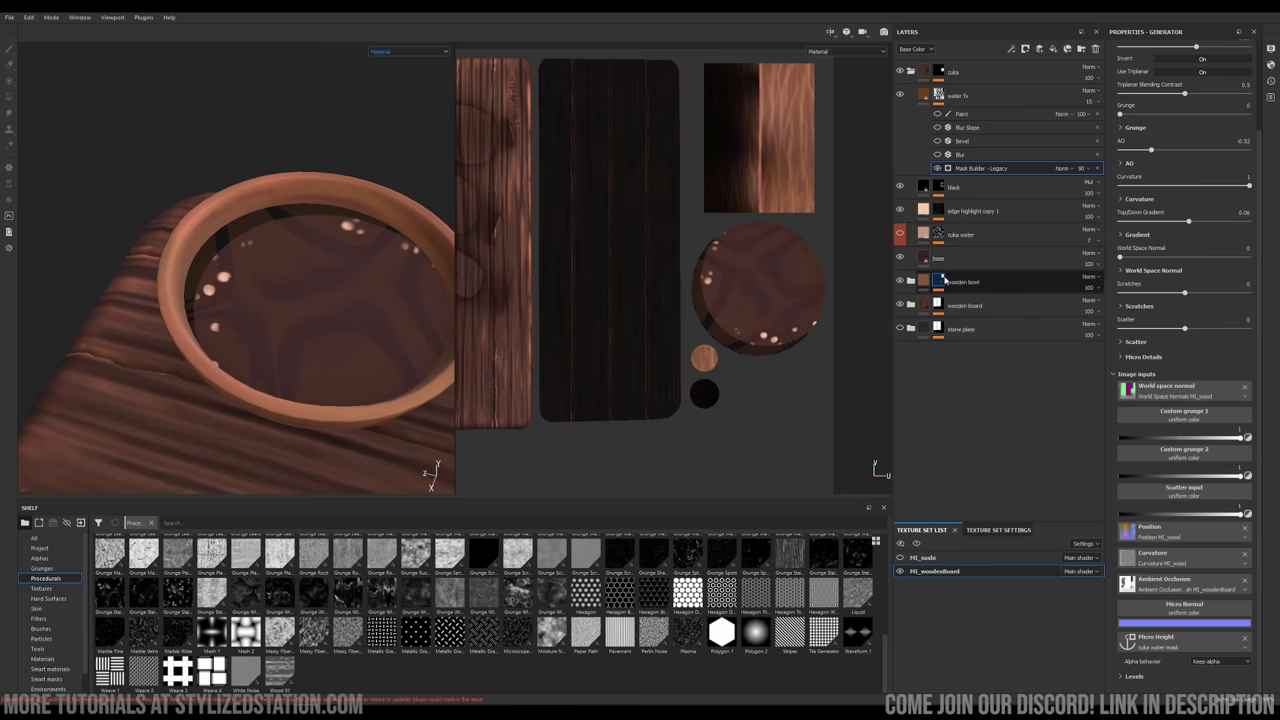
Show the cuka water layer in place of water fx and inspect the Liquid fill in its mask
click(900, 94)
click(924, 95)
click(938, 166)
click(963, 198)
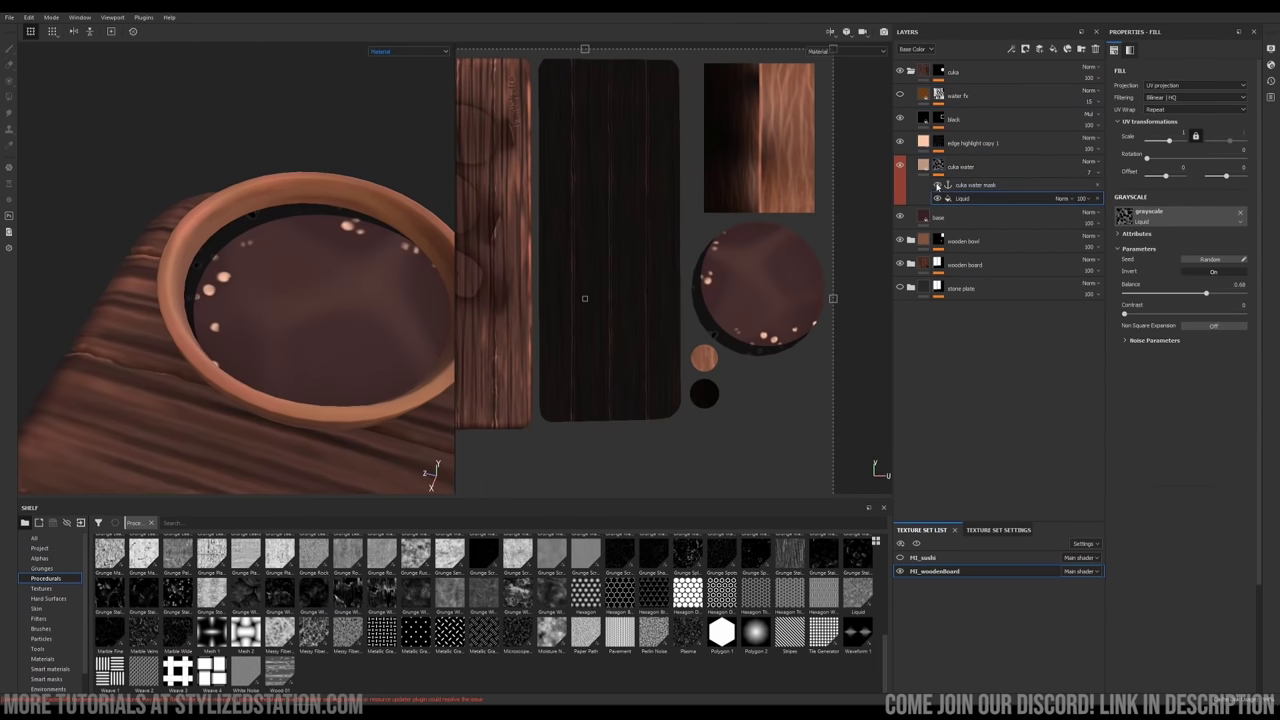
mouse_move(868, 594)
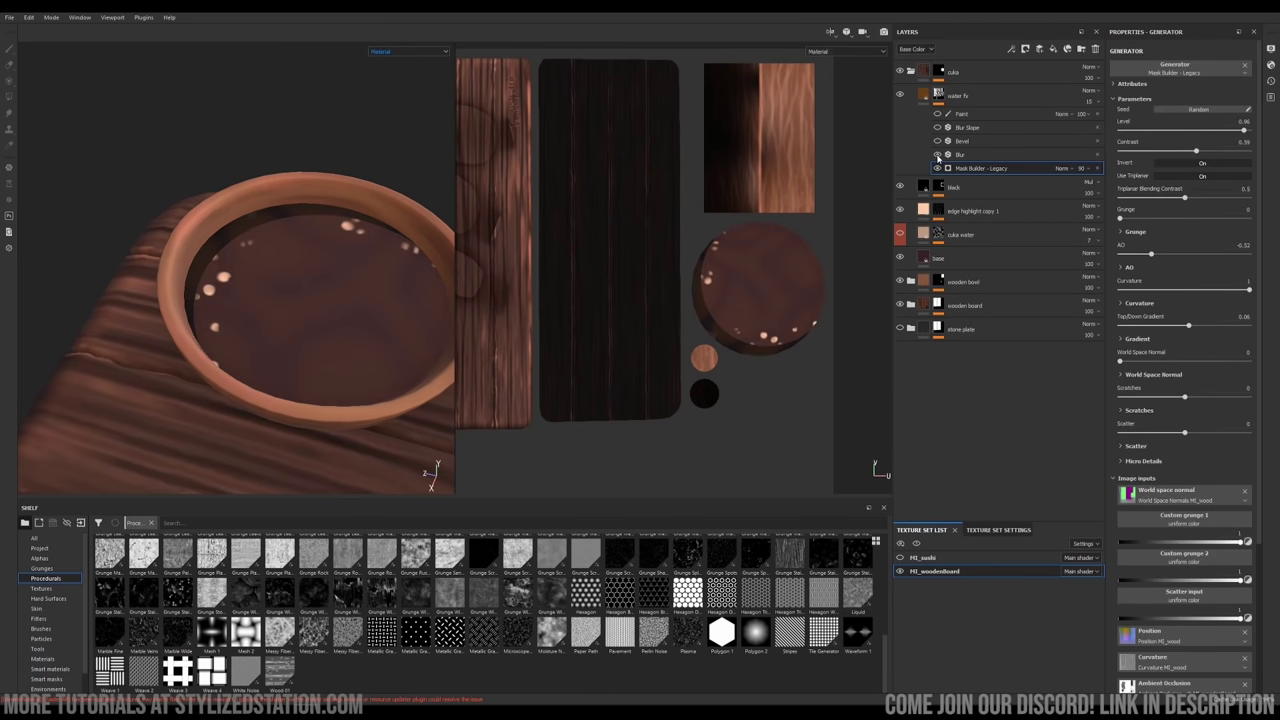
Delete the Paint effect from the water fx layer's mask
click(924, 96)
scroll(300, 290, down, 4)
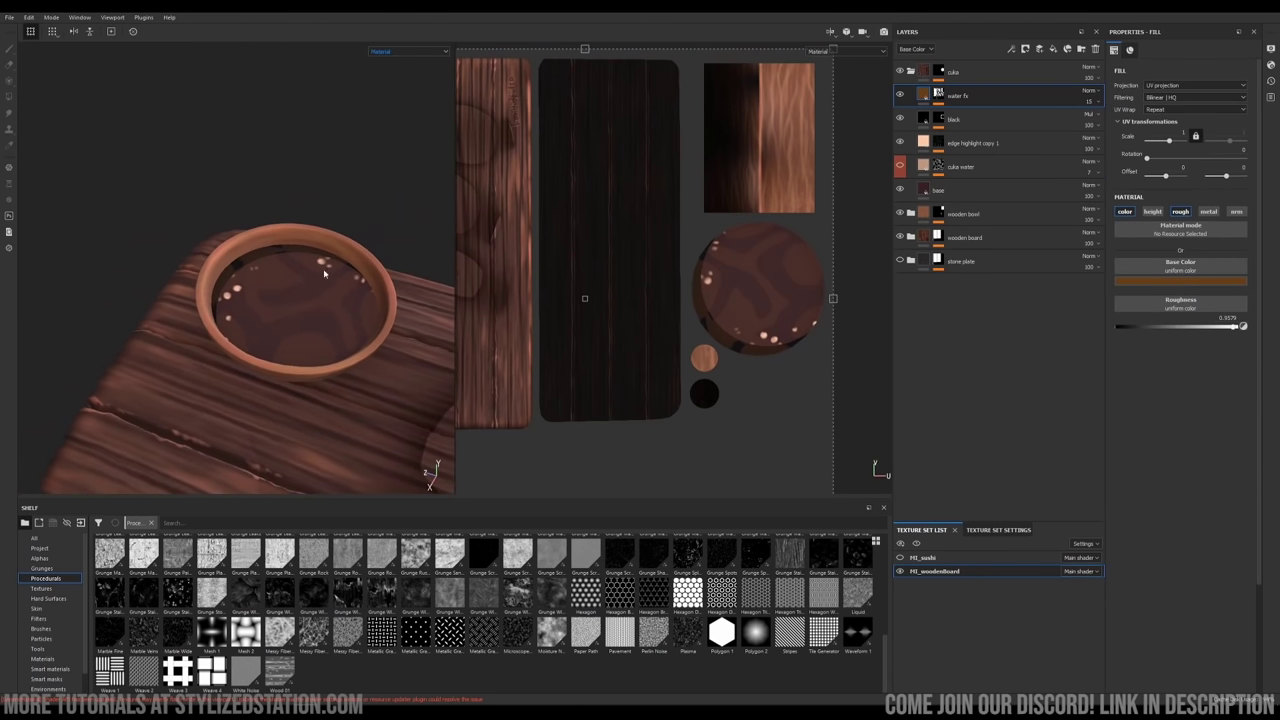
click(938, 94)
click(1097, 121)
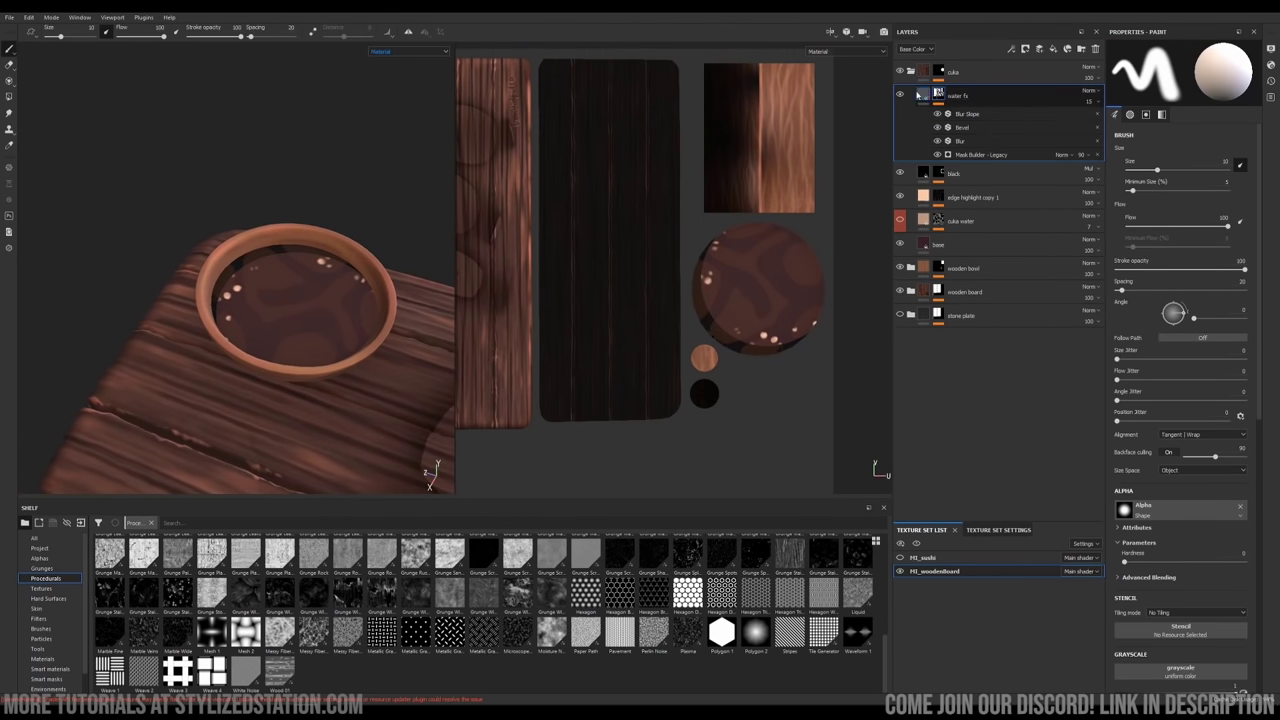
Return to the single 3D view and show the complete nigiri set with the MI_sushi texture set turned on
click(923, 94)
scroll(277, 344, down, 4)
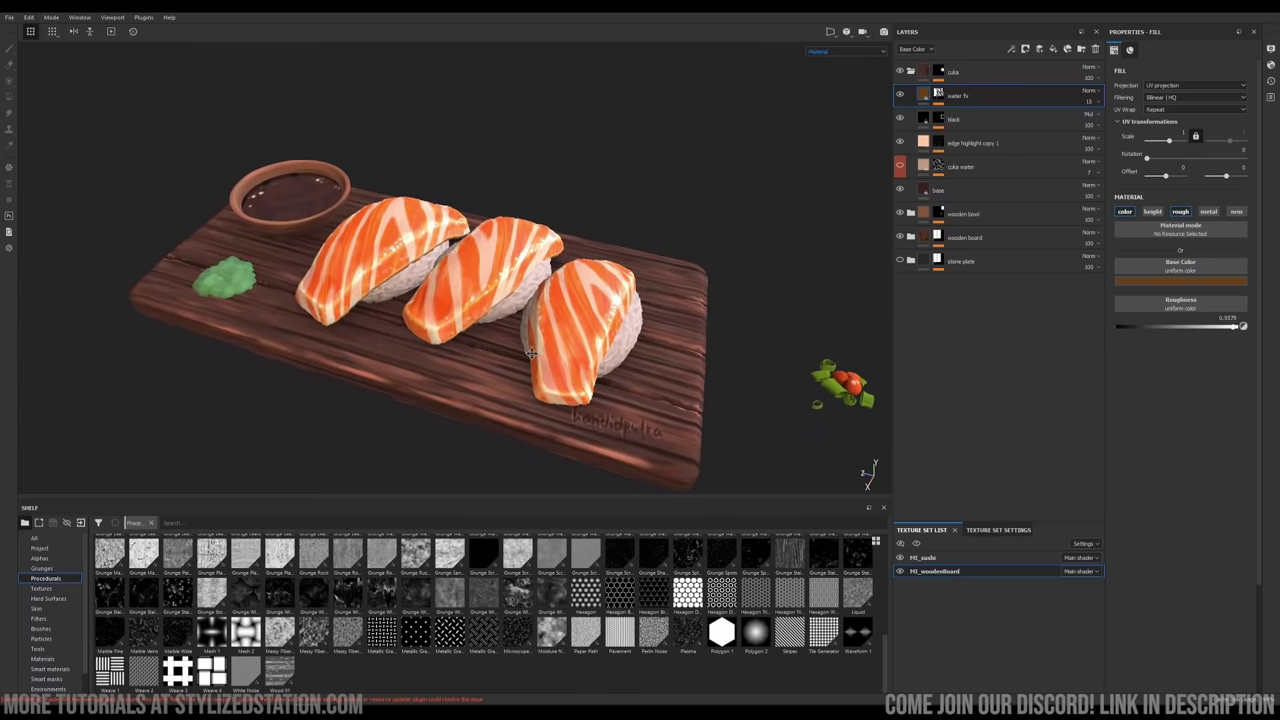
alt+drag(496, 362, 494, 378)
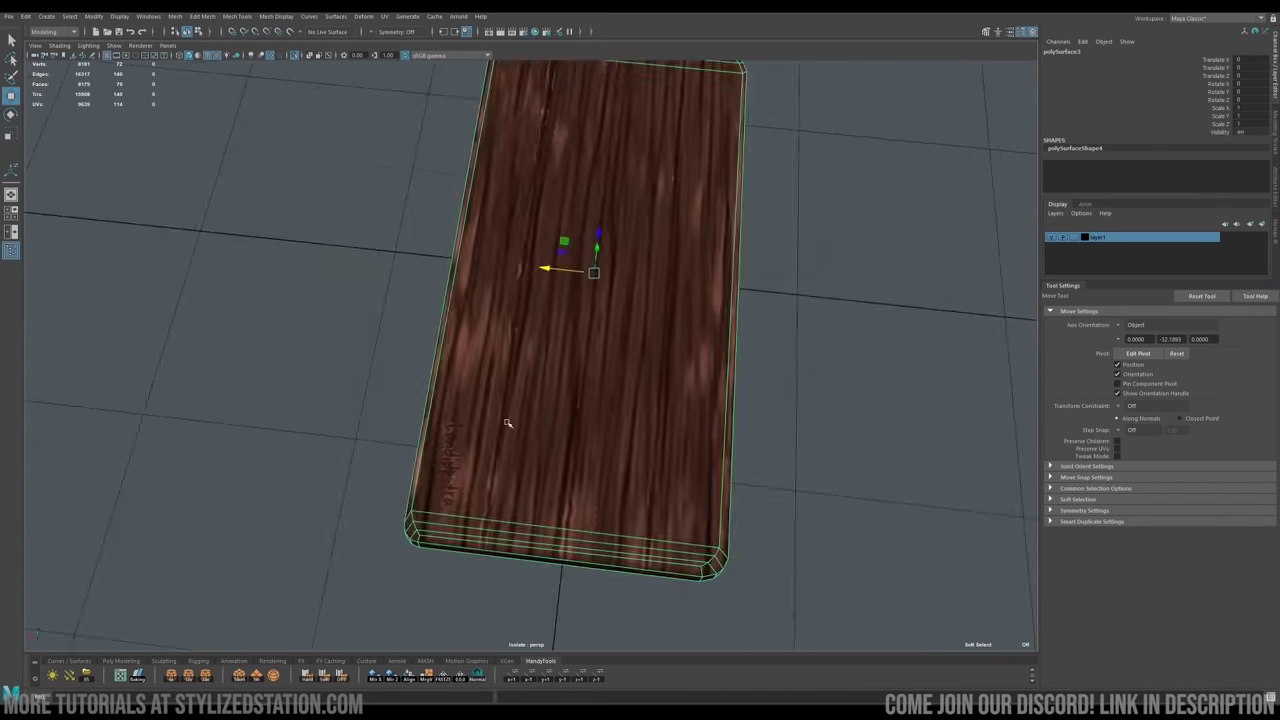
In Maya, add extra edges around the plank seams at the wooden board's end to prepare notches
mouse_move(508, 423)
alt+mouse_down()
mouse_move(571, 571)
mouse_move(521, 313)
mouse_move(569, 334)
mouse_move(783, 260)
alt+mouse_up()
double_click(522, 312)
alt+right_drag(783, 260, 791, 466)
key(6)
shift+click(791, 466)
key(4)
alt+drag(791, 466, 421, 334)
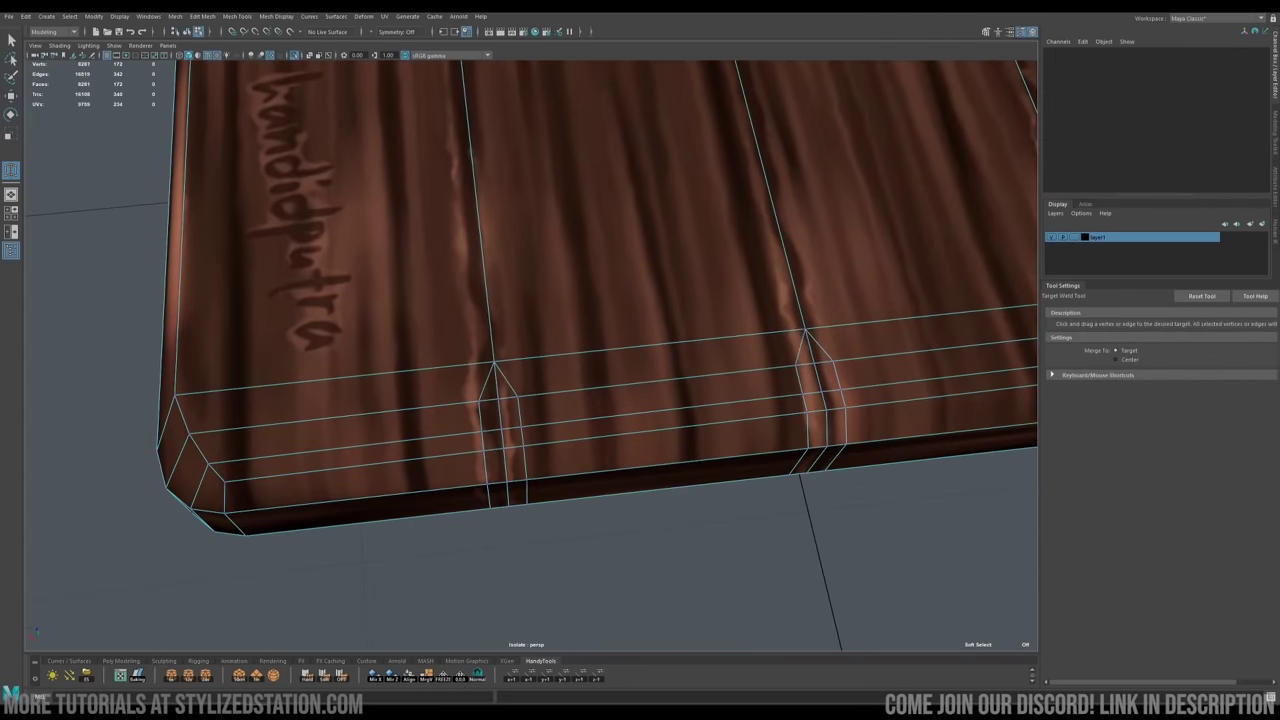
Weld and move the vertices at the plank seams to notch the board's end, and restore textured shading
mouse_move(813, 347)
alt+mouse_down()
mouse_move(407, 403)
mouse_move(537, 325)
alt+mouse_up()
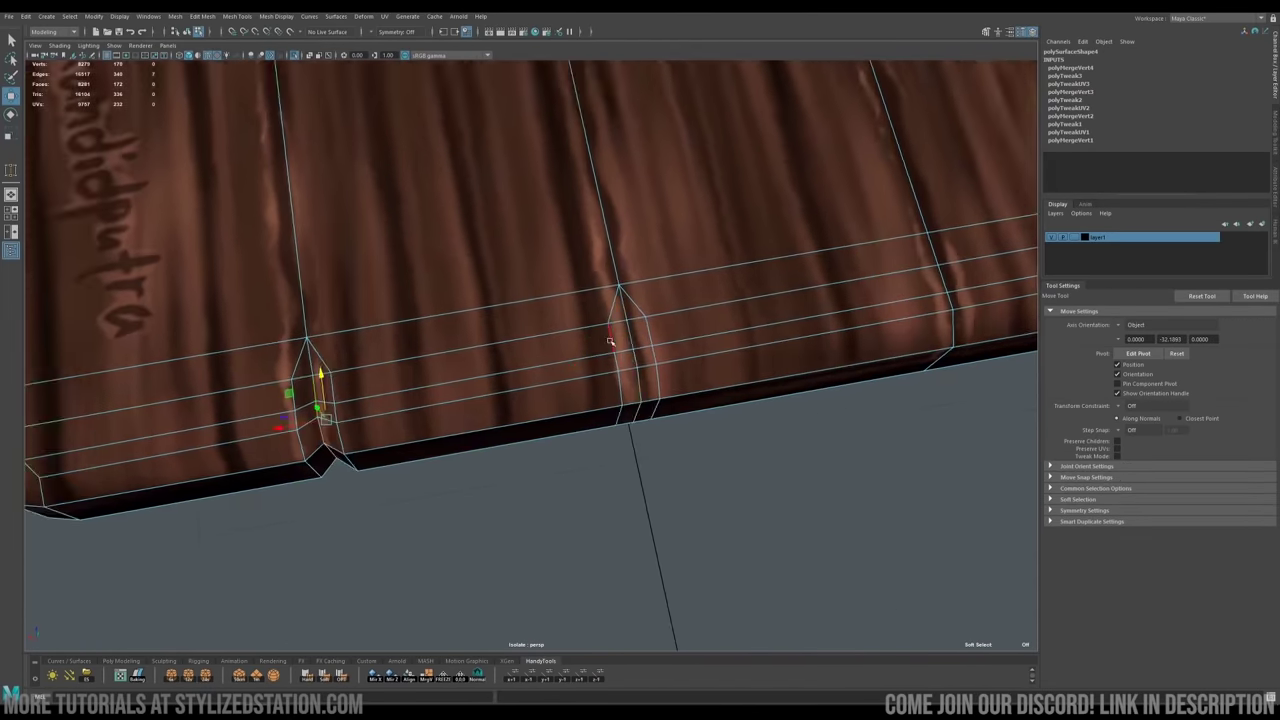
mouse_move(540, 350)
alt+mouse_down()
mouse_move(600, 300)
mouse_move(571, 382)
mouse_move(541, 382)
alt+mouse_up()
alt+drag(650, 345, 497, 417)
key(5)
alt+drag(686, 343, 482, 388)
key(6)
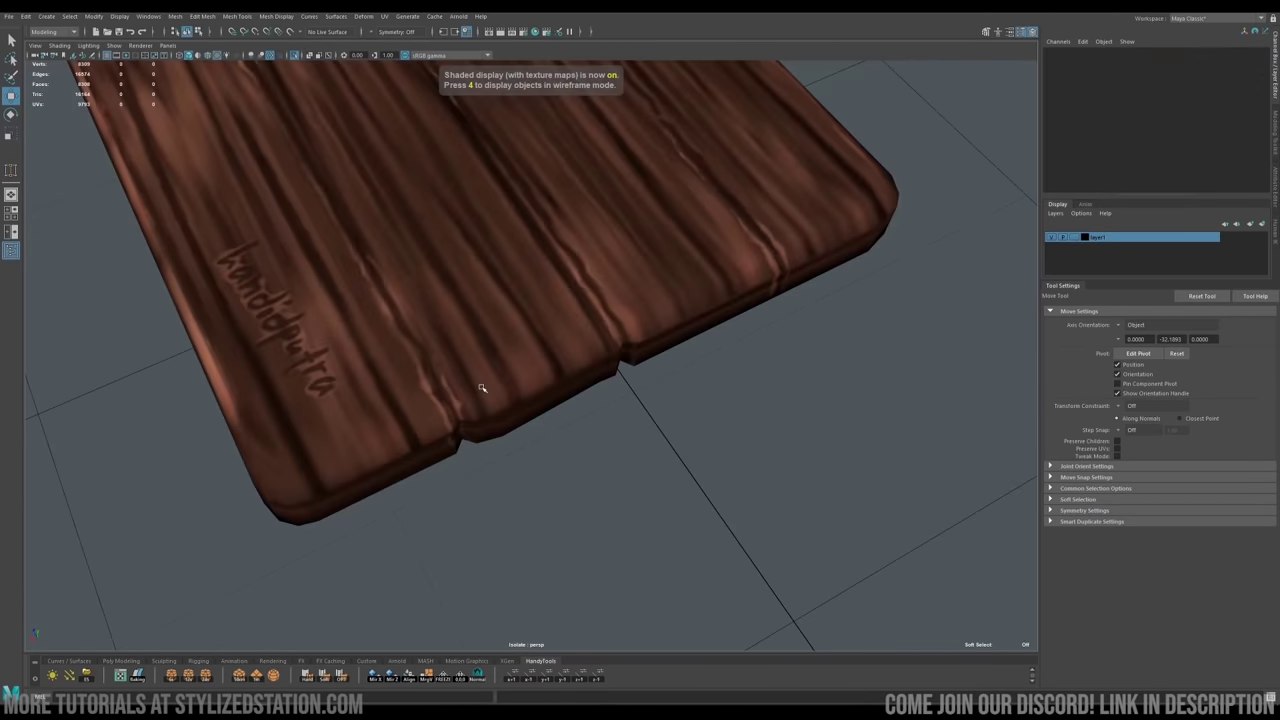
Examine the wireframe and notched ends of the woodenBoard_final mesh
click(482, 388)
alt+drag(340, 350, 463, 360)
scroll(463, 360, down, 5)
alt+drag(700, 430, 589, 451)
click(589, 451)
scroll(560, 435, up, 4)
click(520, 422)
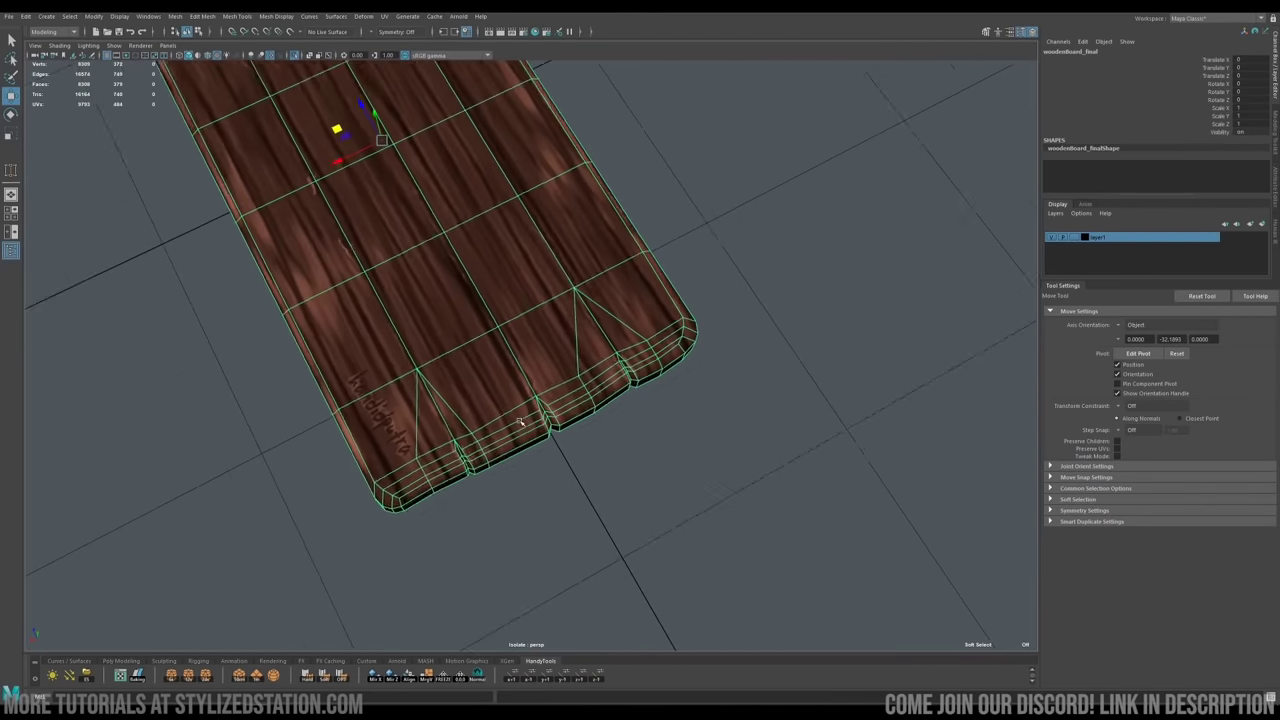
alt+drag(520, 422, 543, 409)
alt+right_drag(543, 409, 634, 407)
alt+middle_drag(569, 461, 480, 427)
mouse_move(480, 427)
alt+mouse_down()
mouse_move(404, 391)
mouse_move(470, 430)
alt+mouse_up()
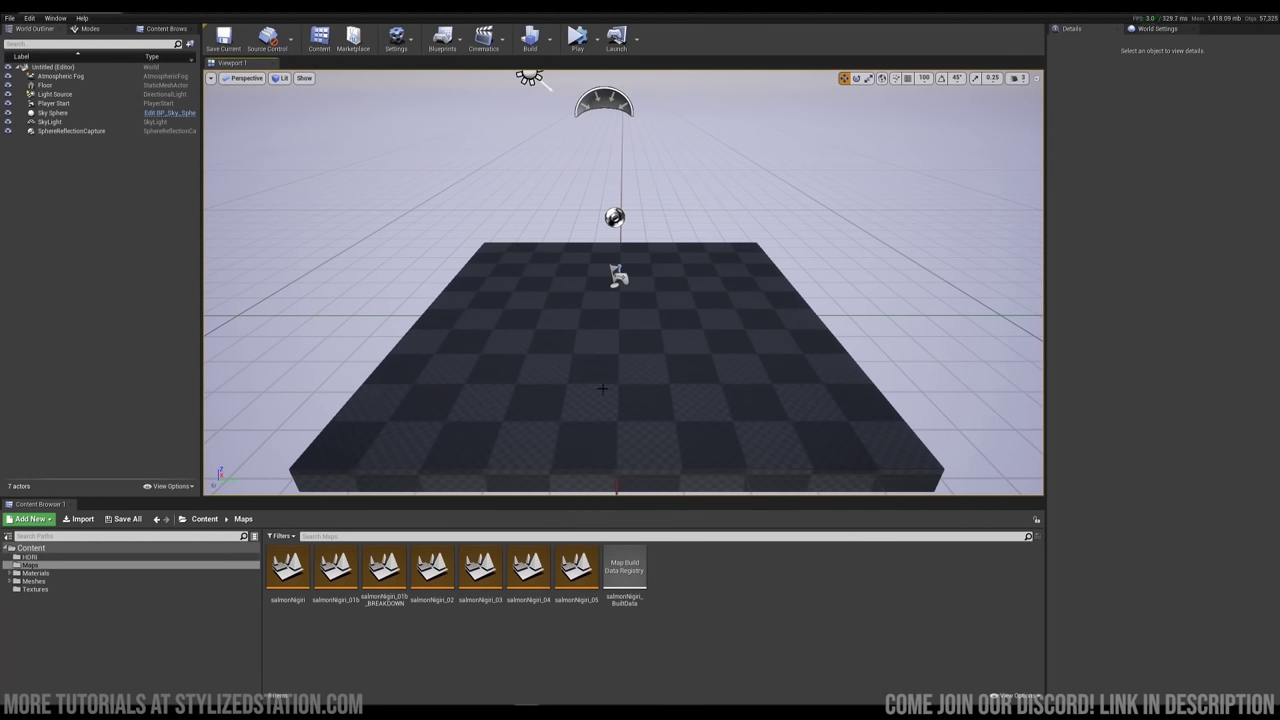
In Unreal Engine, place the SM_salmonNigiri_set_2 mesh from the Meshes/Test folder on the level's floor
click(30, 548)
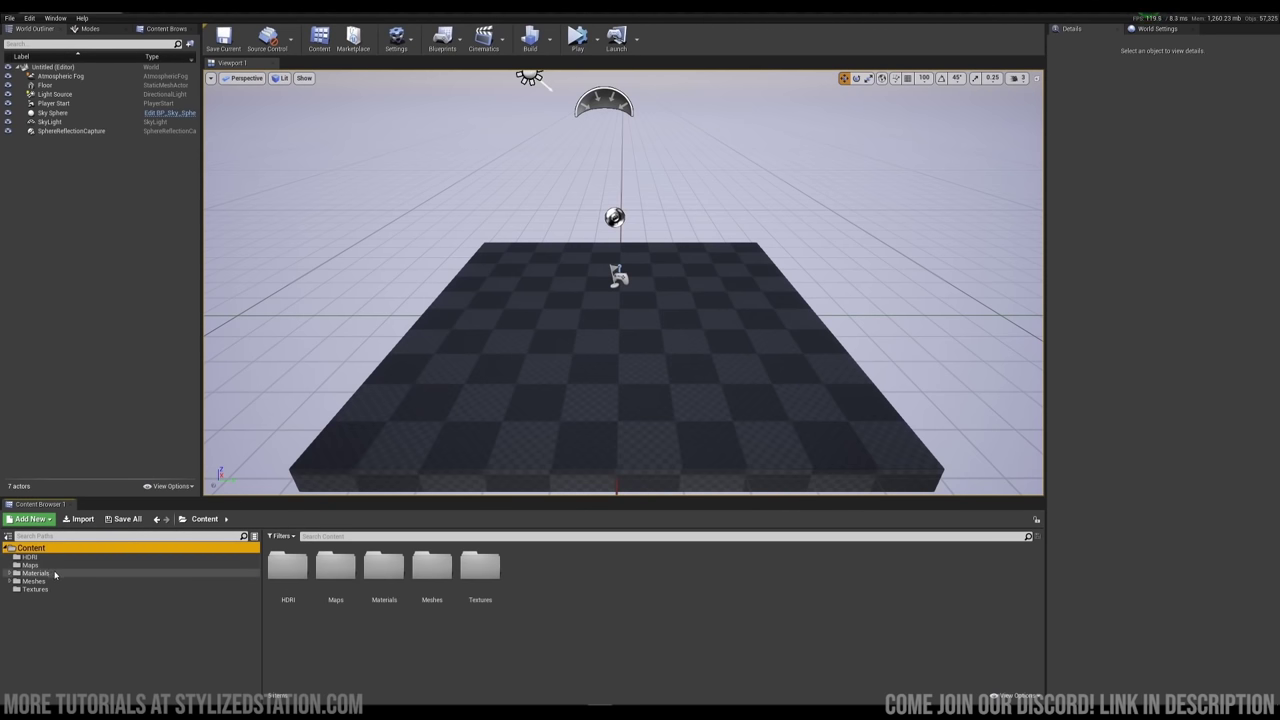
click(50, 581)
double_click(287, 568)
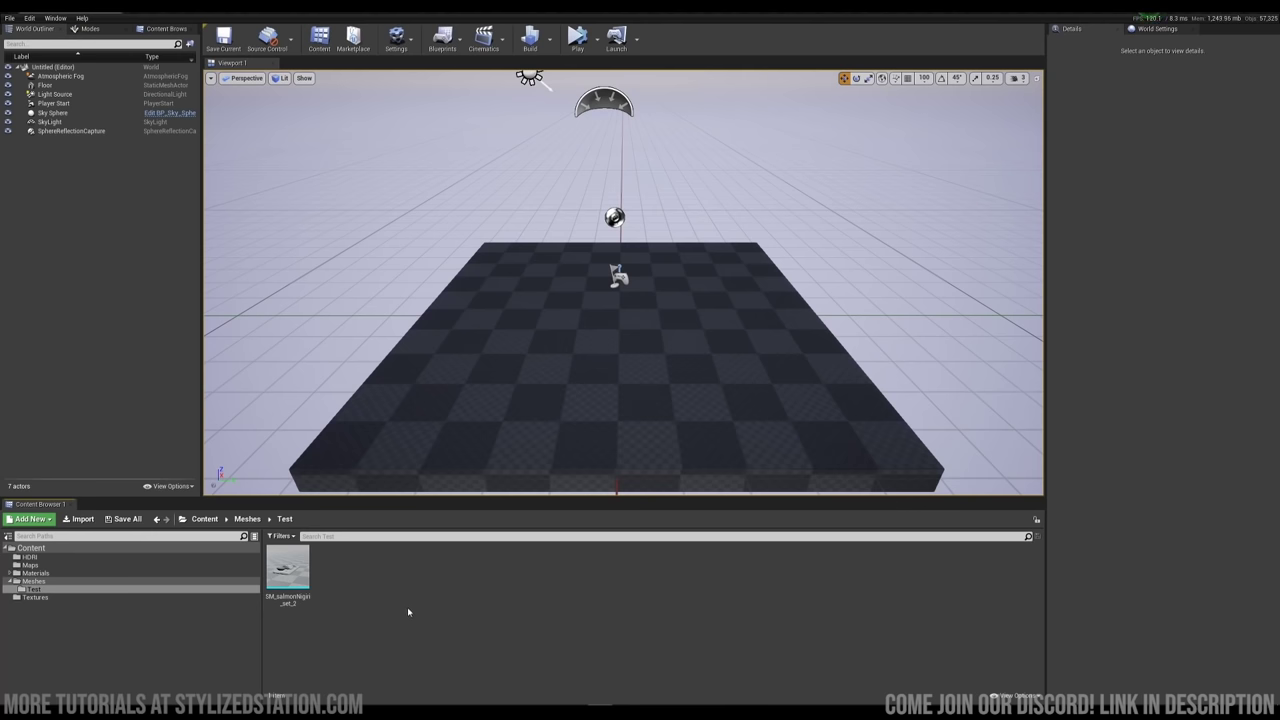
drag(366, 498, 606, 337)
right_drag(607, 346, 625, 376)
Add an HDRI Backdrop from the Lights category to the level beside the nigiri mesh
click(120, 179)
click(88, 29)
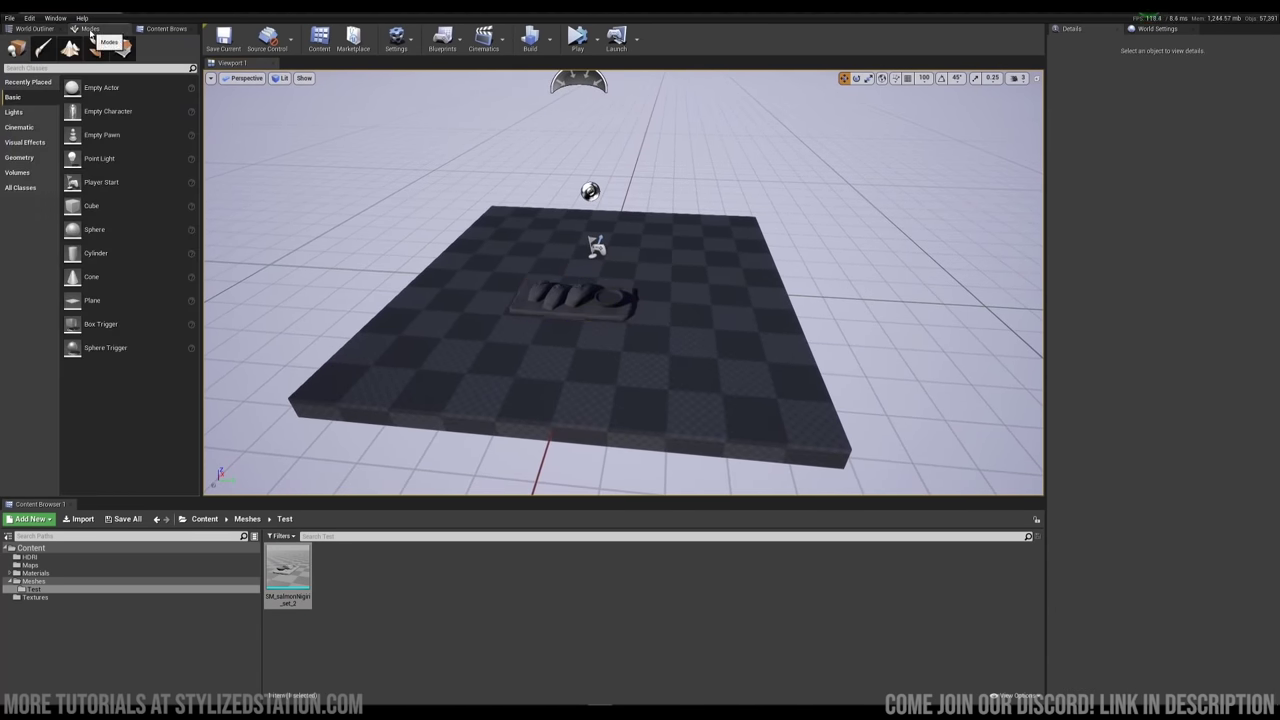
click(13, 112)
drag(100, 206, 582, 314)
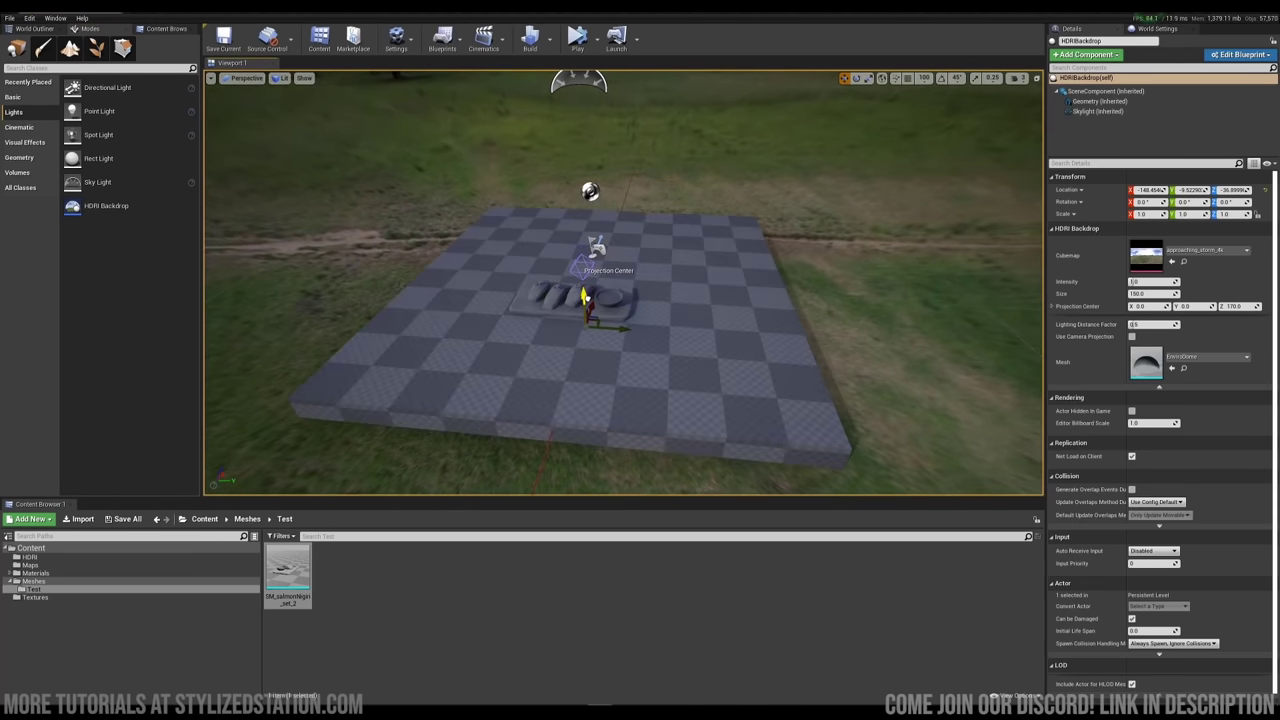
Search the editor plugins for "hdri" to check the HDRIBackdrop plugin, then close the plugin window
right_drag(503, 322, 503, 310)
click(396, 37)
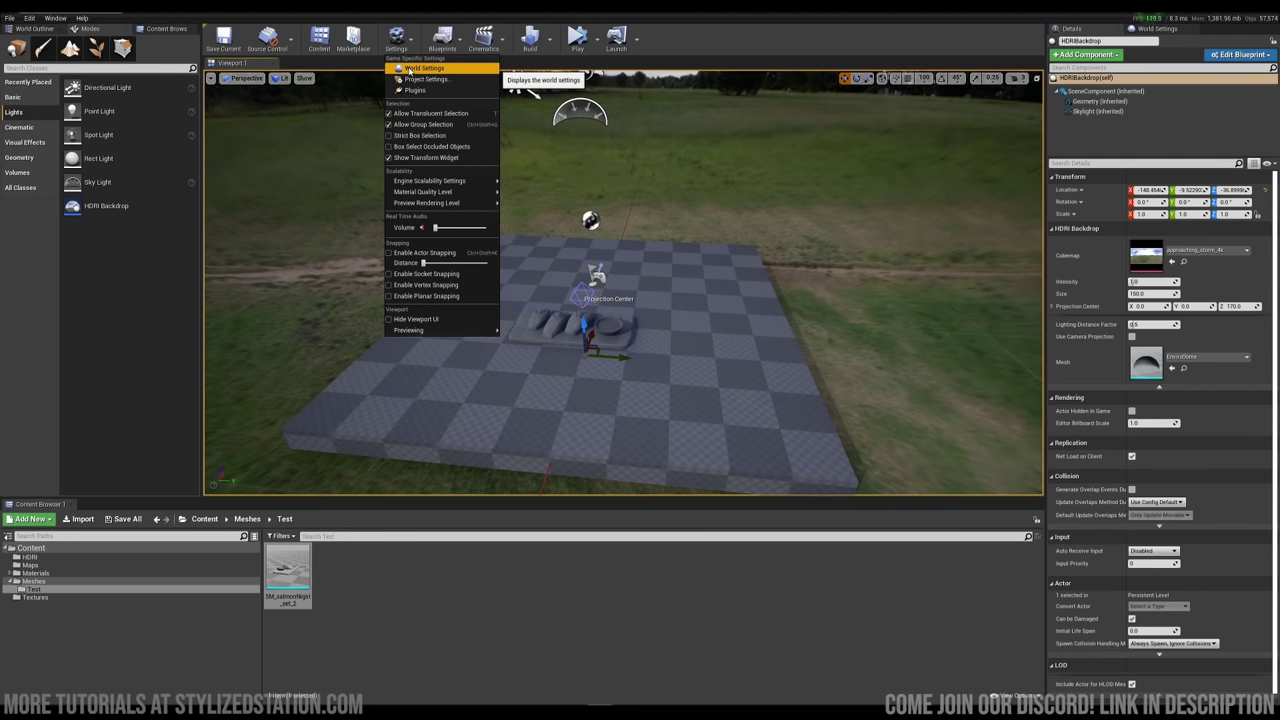
click(430, 91)
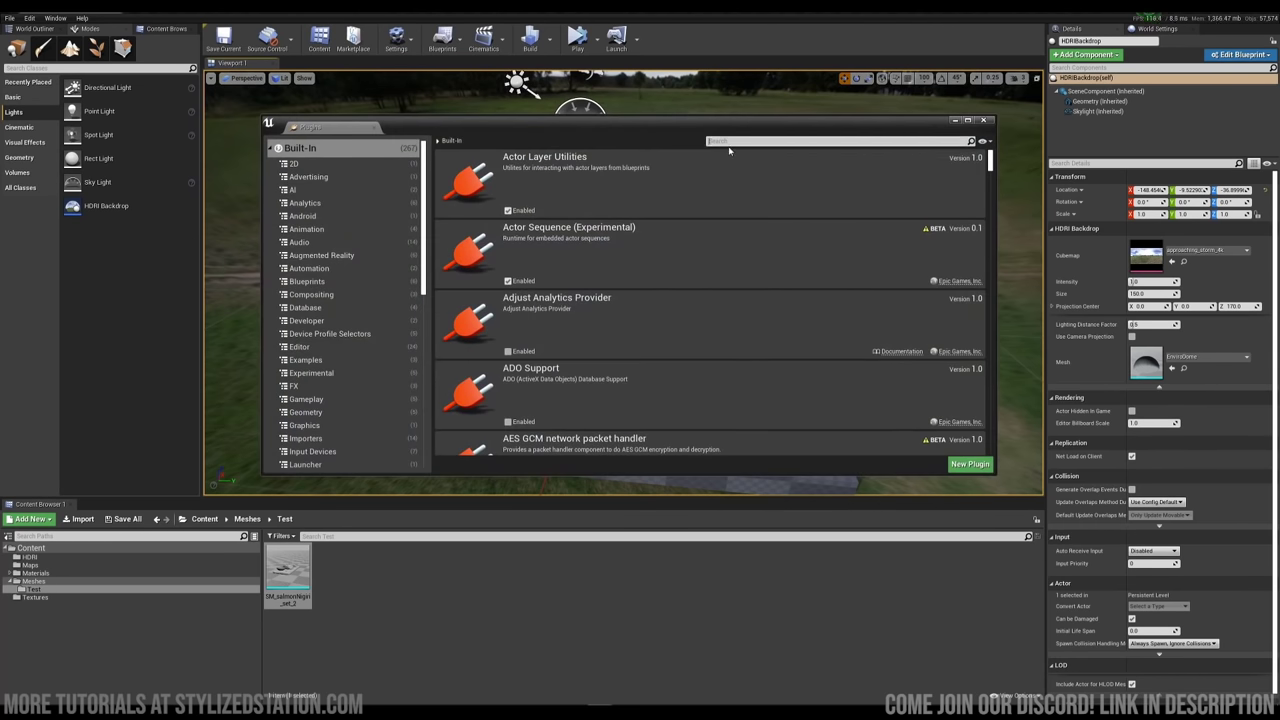
text(hdri)
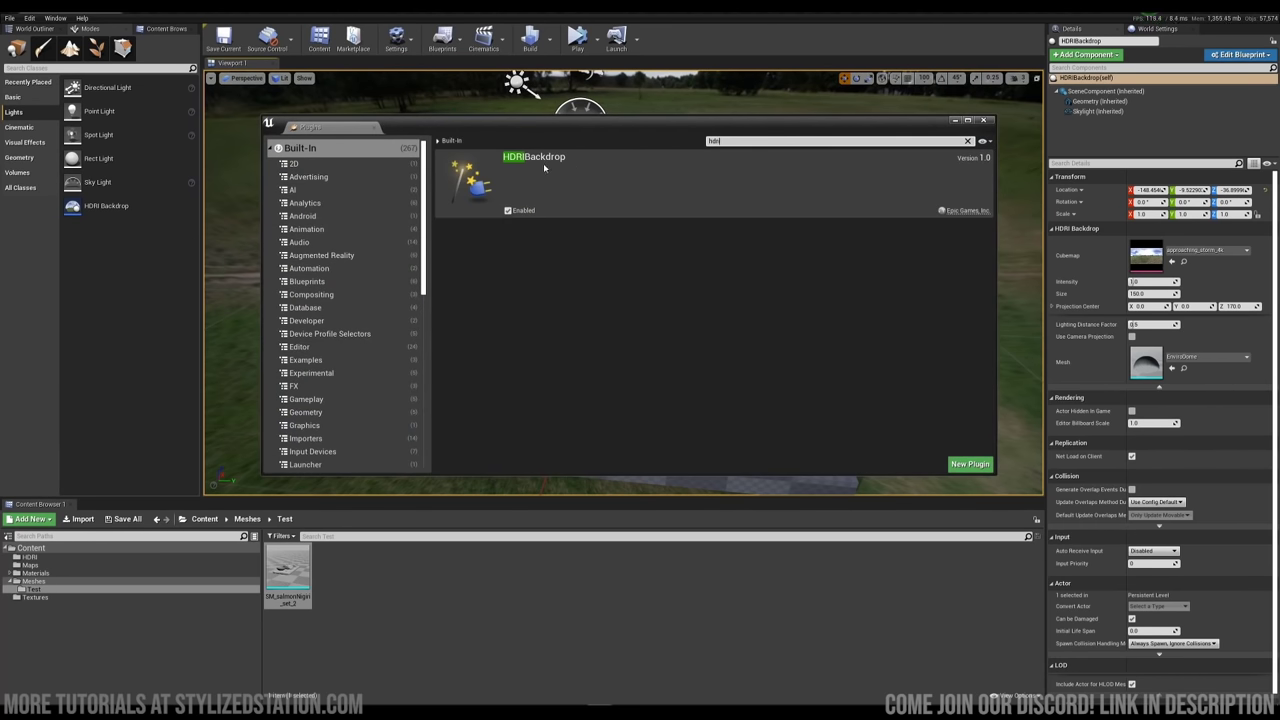
click(986, 121)
Assign the royal_esplanade_4k texture from the HDRI folder as the HDRI Backdrop's cubemap
click(58, 558)
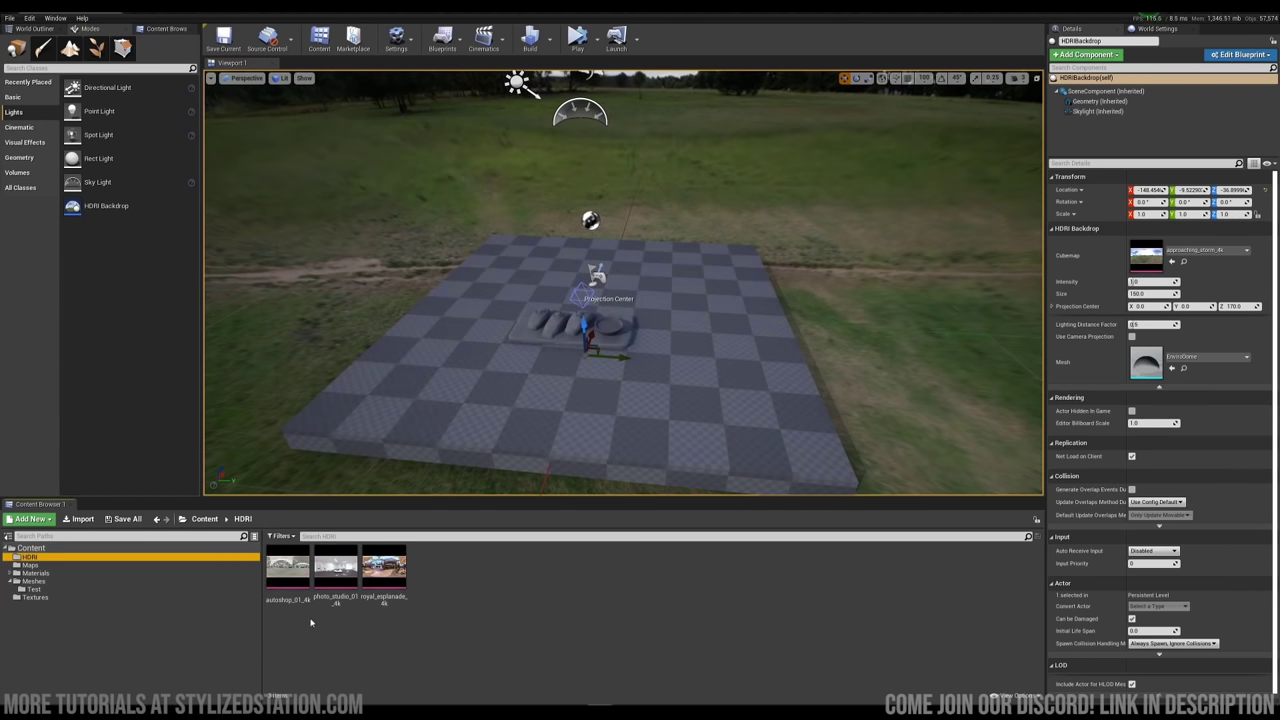
click(384, 567)
drag(384, 567, 1150, 262)
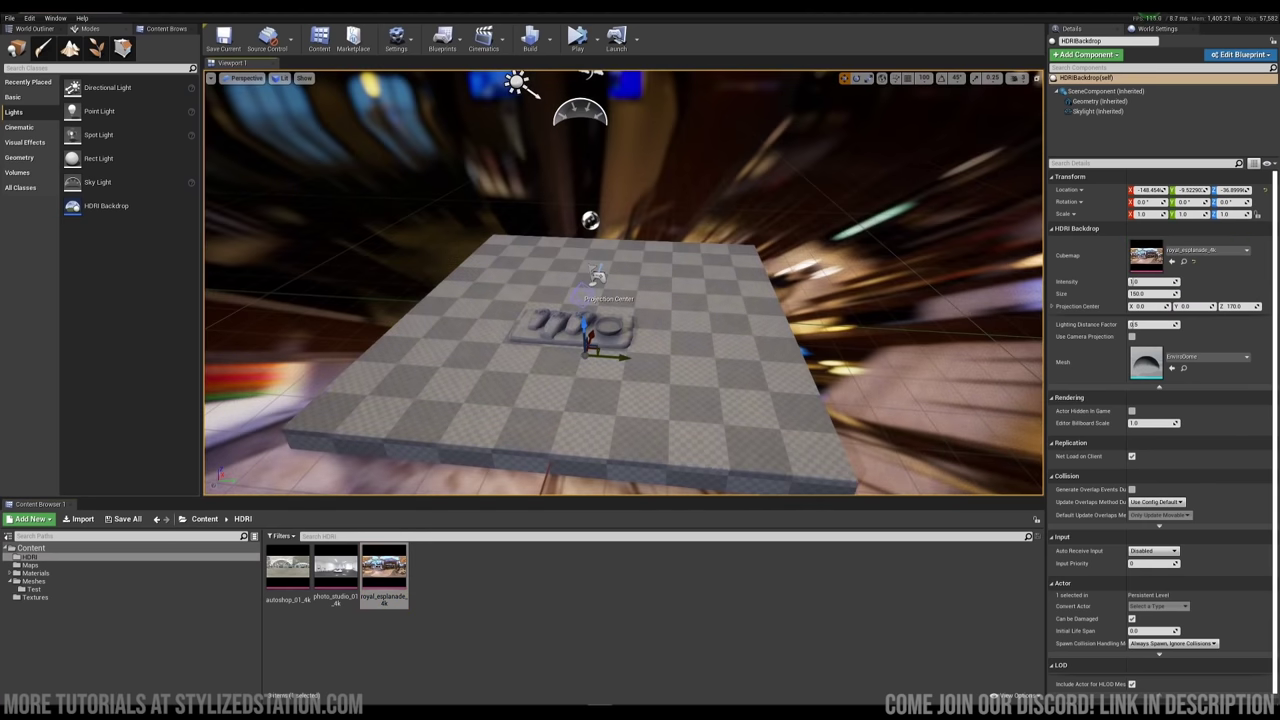
mouse_move(624, 300)
right_down()
mouse_move(622, 190)
mouse_move(700, 150)
mouse_move(622, 310)
right_up()
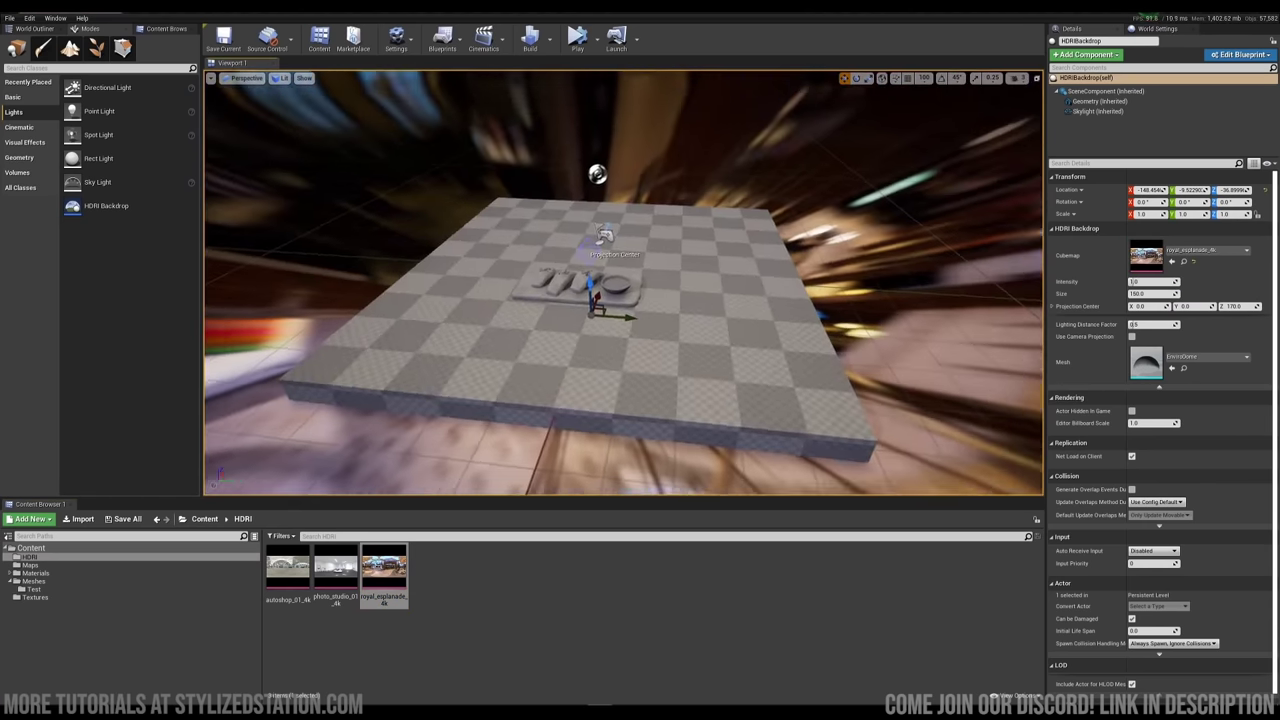
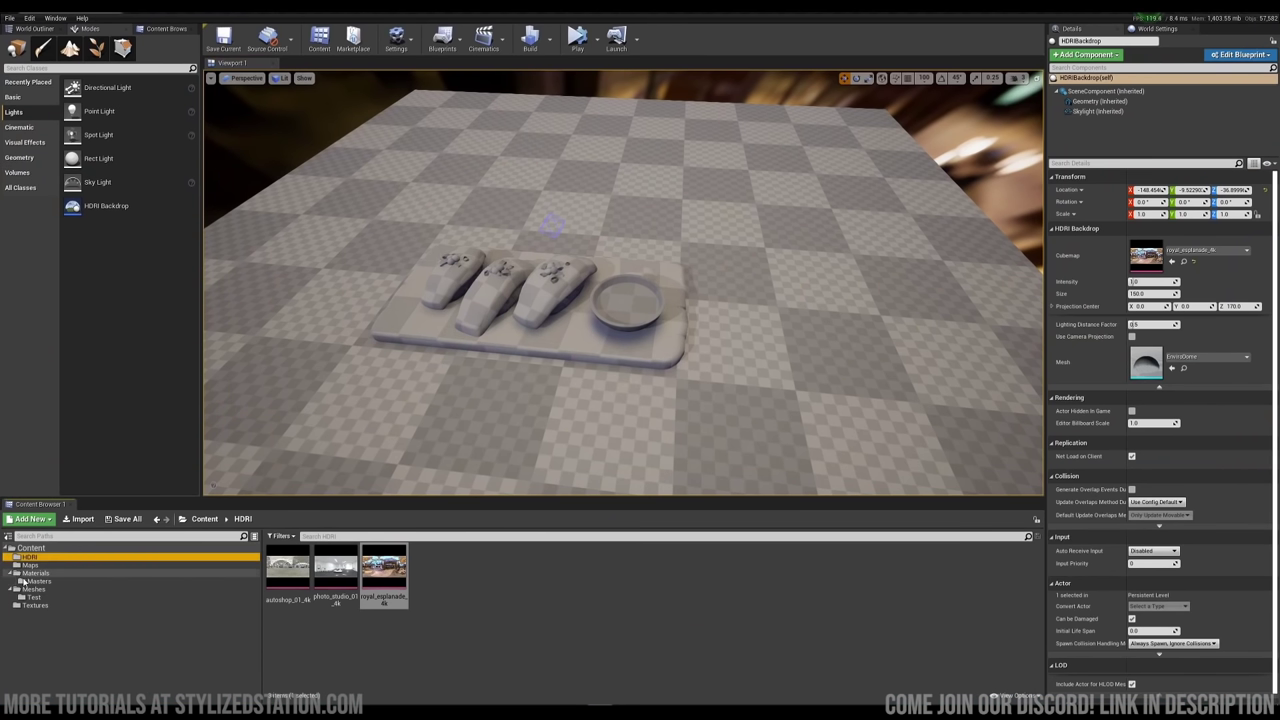
Show the Materials/Masters folder and select M_master, M_master_tessellation and M_master_transparant
click(32, 581)
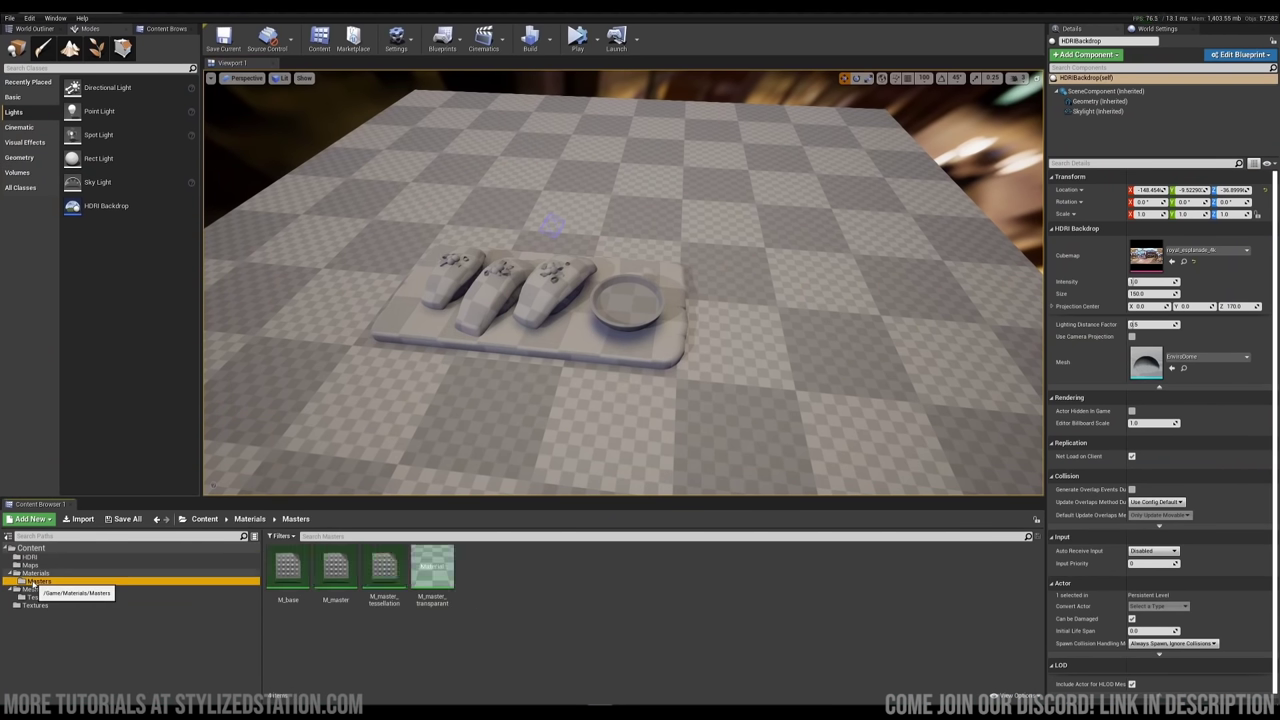
click(340, 572)
shift+click(448, 588)
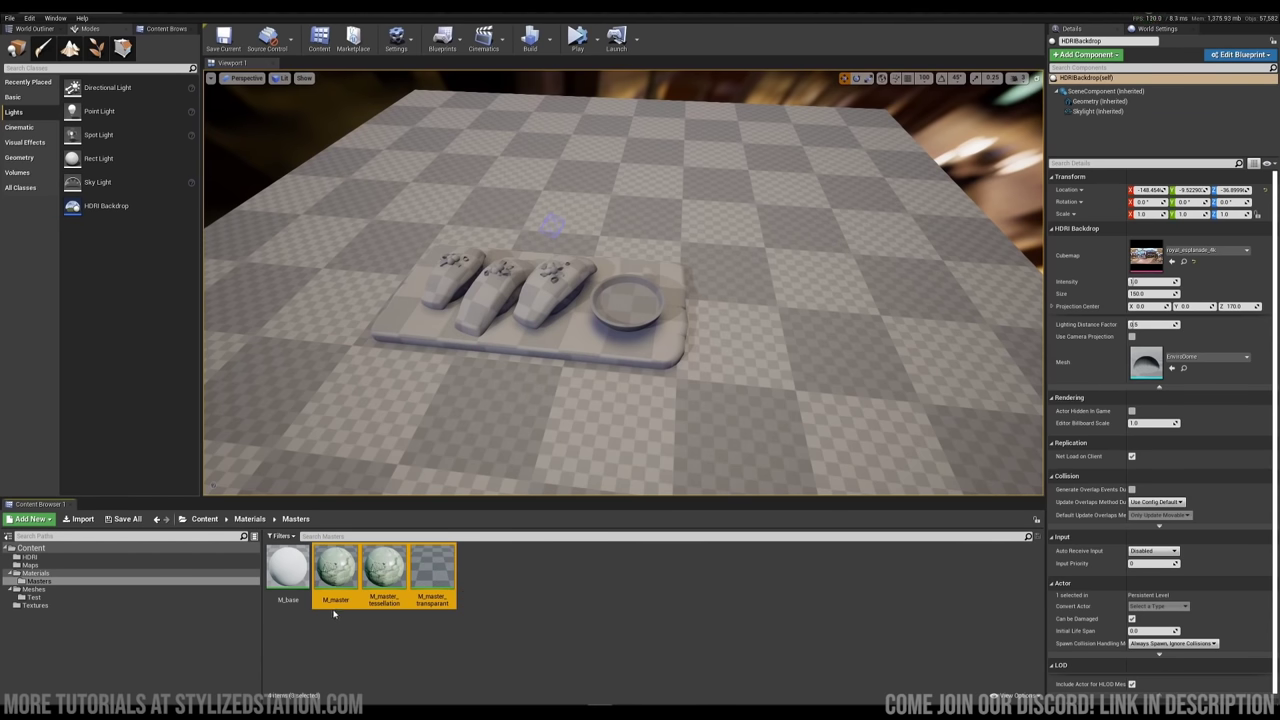
Open the M_master material and examine its Albedo, Surface, Normal and Diffuse Color parameter nodes
double_click(338, 578)
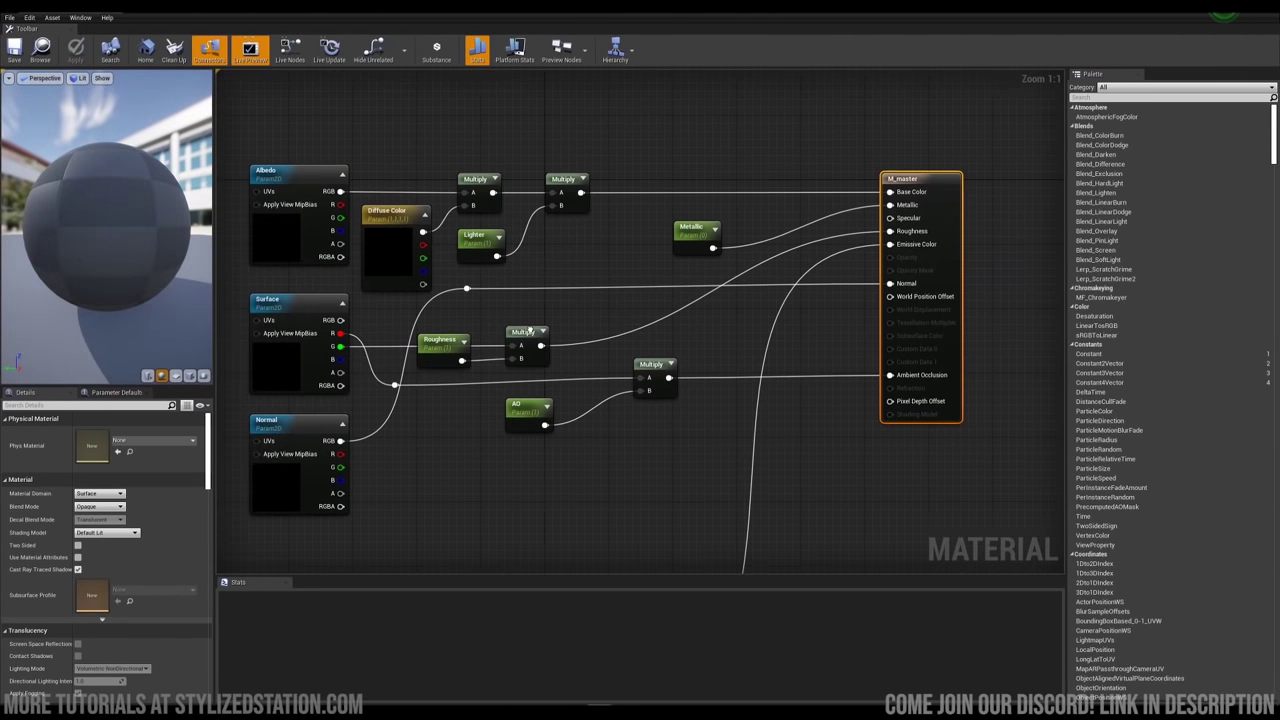
right_drag(530, 329, 580, 328)
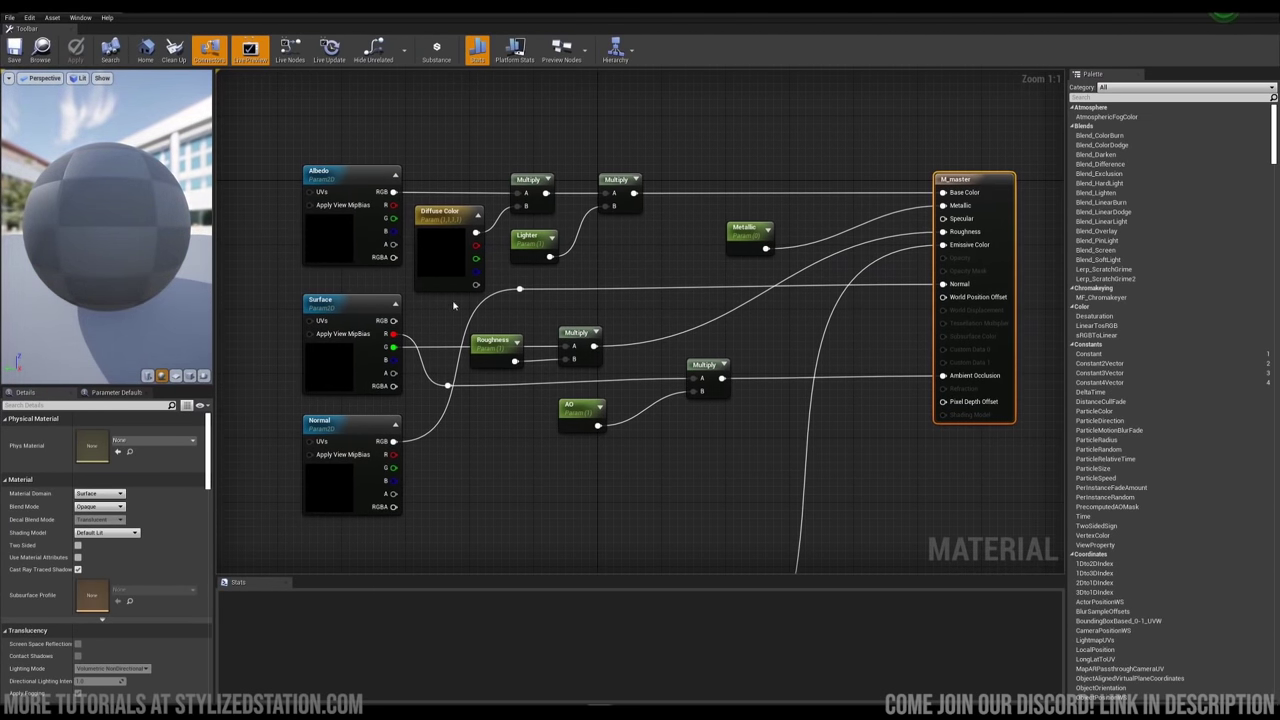
click(354, 252)
click(334, 363)
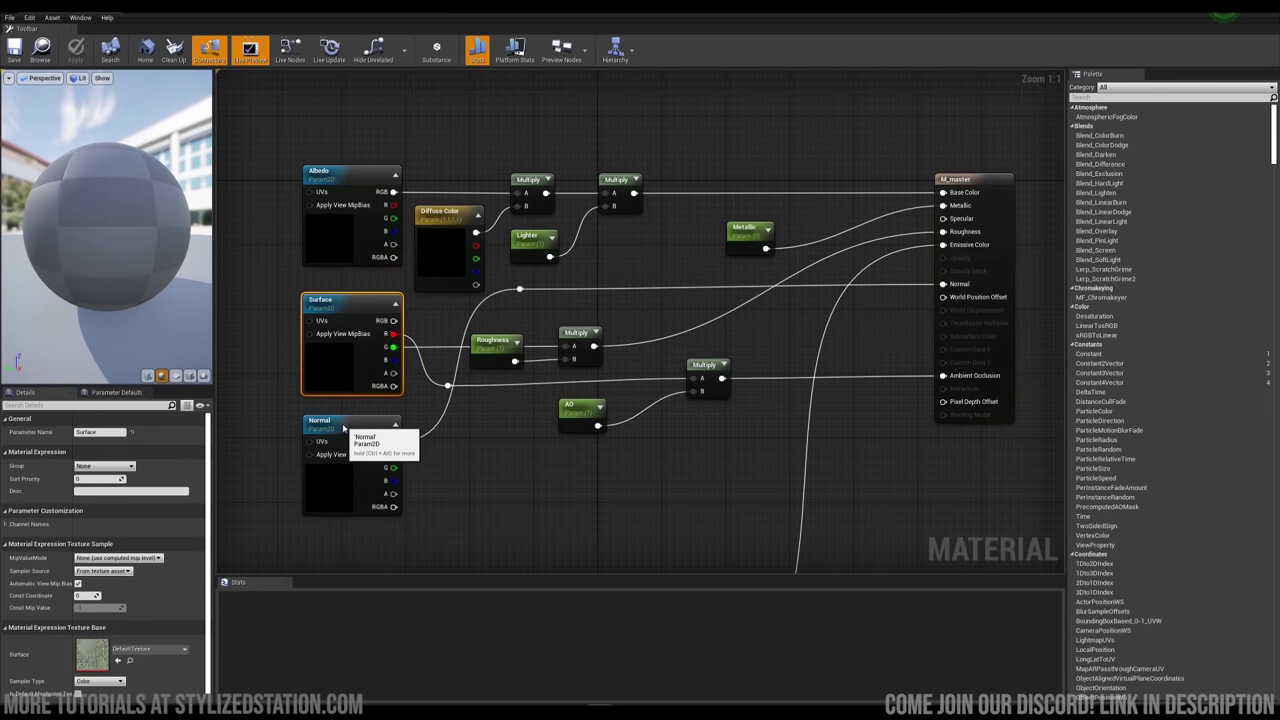
click(343, 432)
click(343, 247)
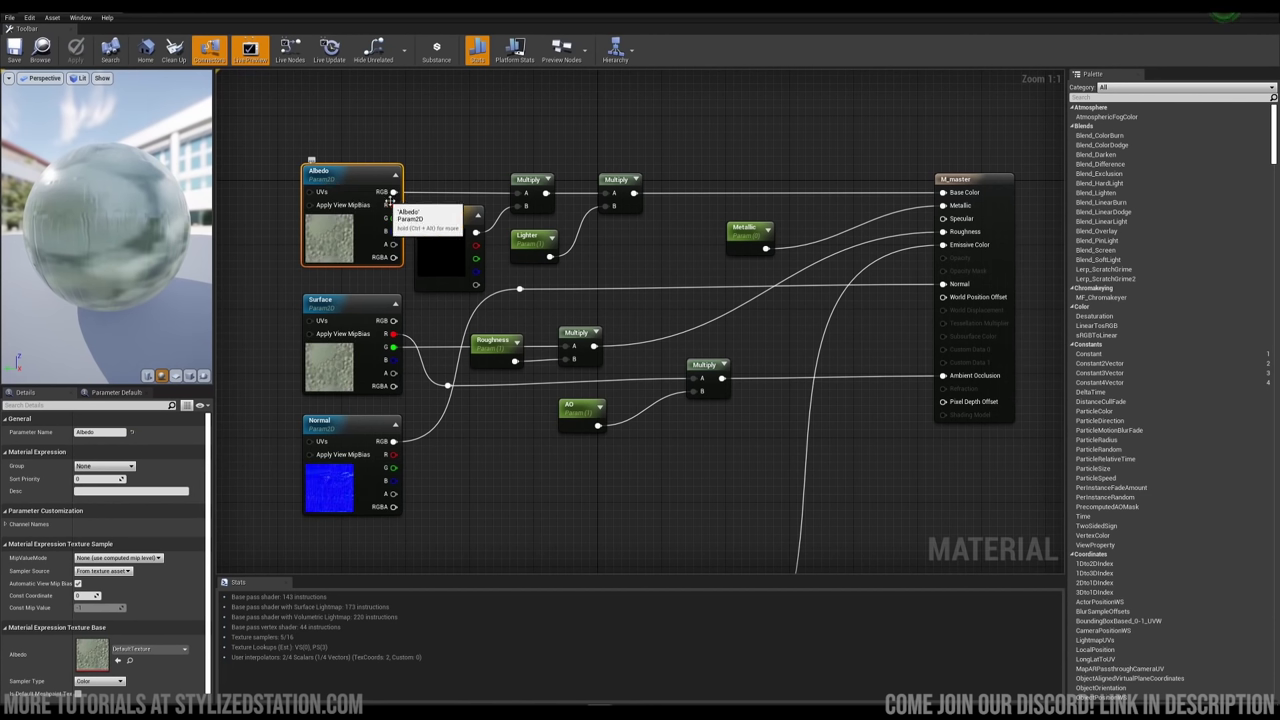
click(436, 237)
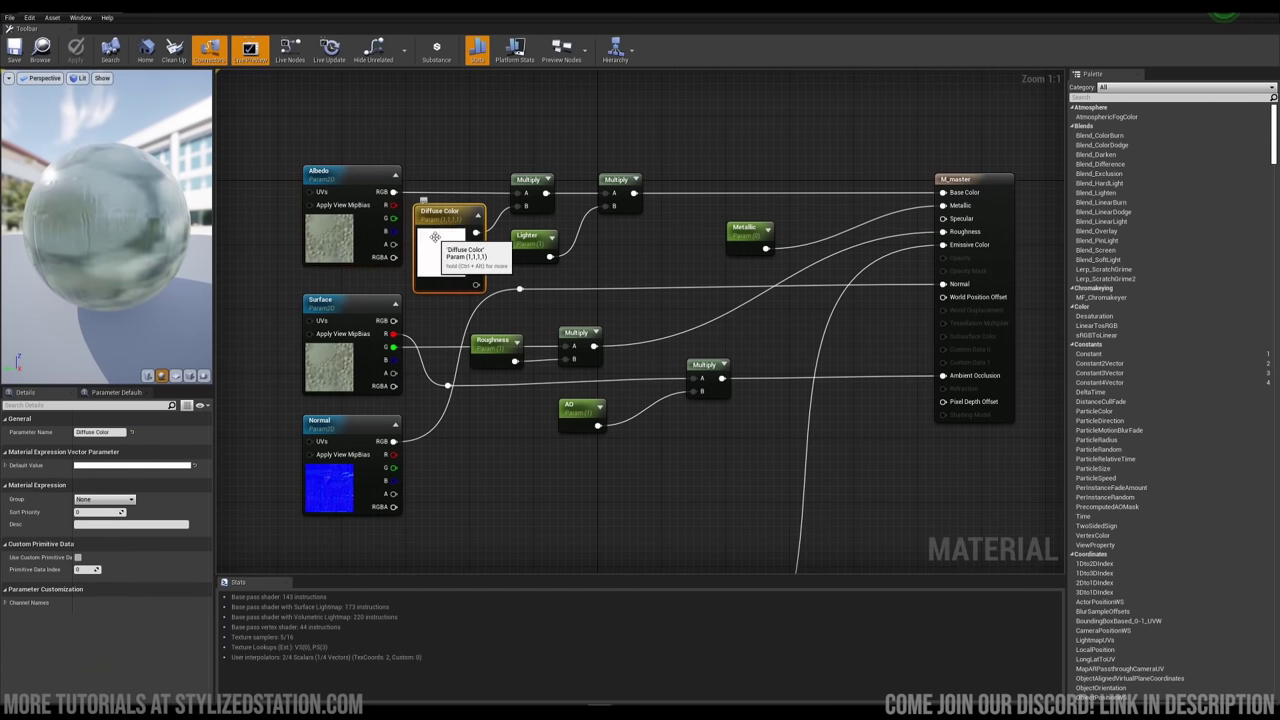
Rename the Lighter scalar parameter in M_master as Color Intensity
click(514, 238)
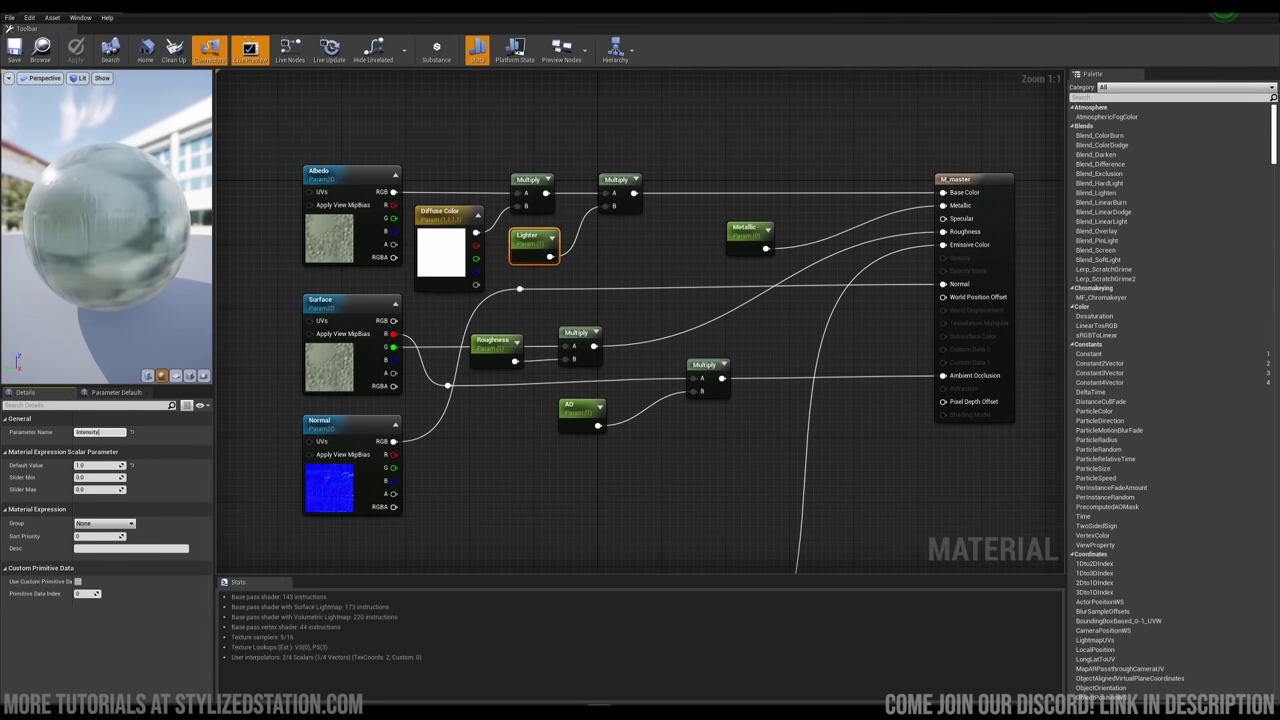
key(Return)
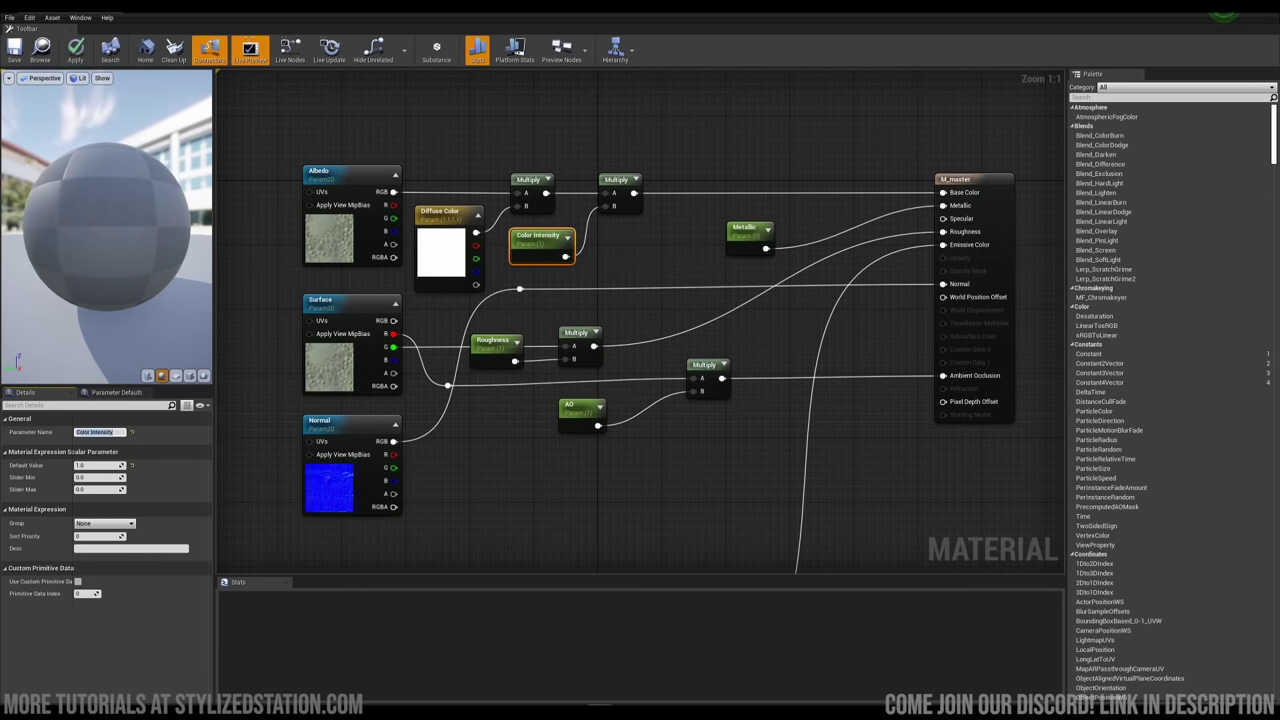
Examine the Metallic parameter, the Fresnel group and the output connections of M_master, and close the material
right_drag(748, 244, 683, 232)
click(683, 232)
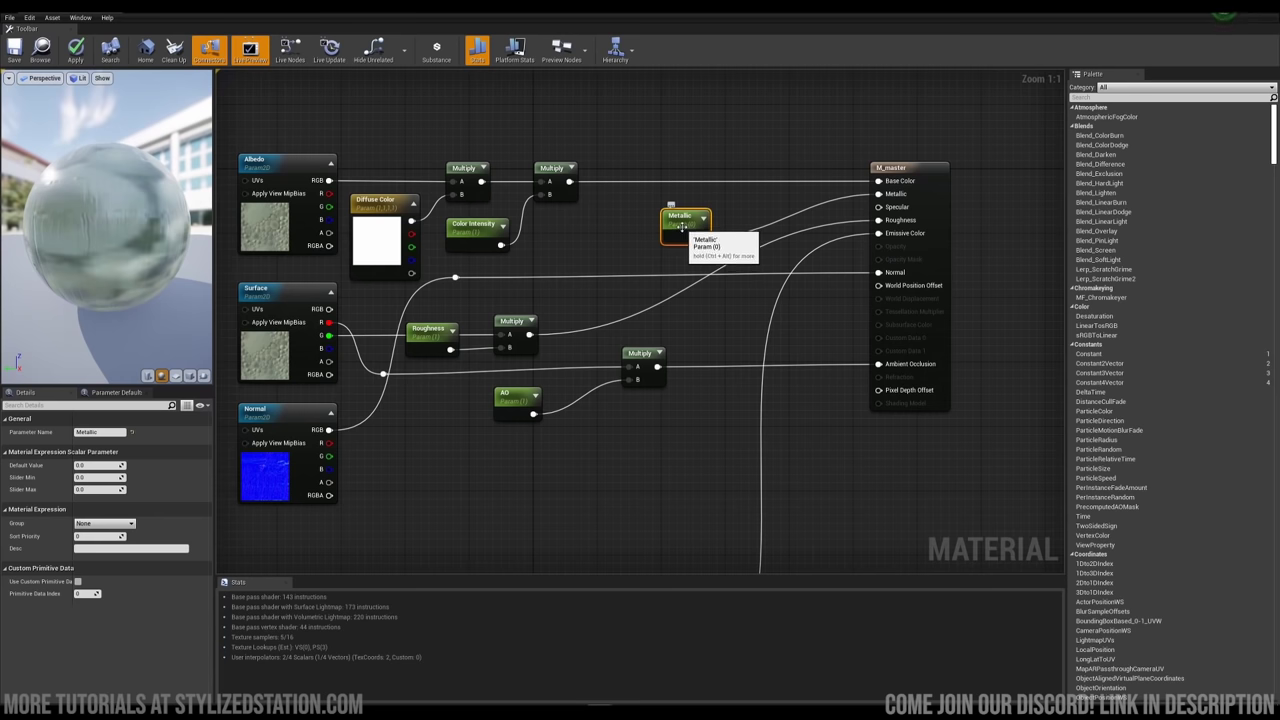
right_drag(484, 421, 545, 160)
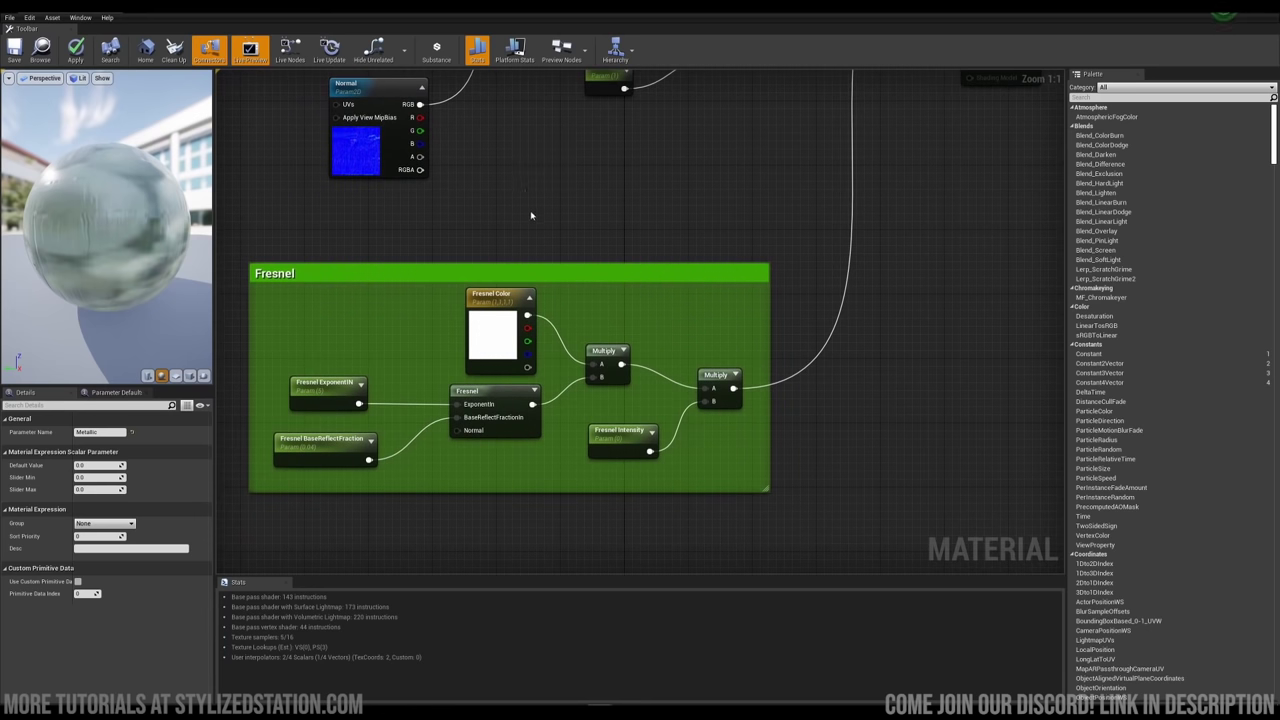
right_drag(658, 150, 583, 406)
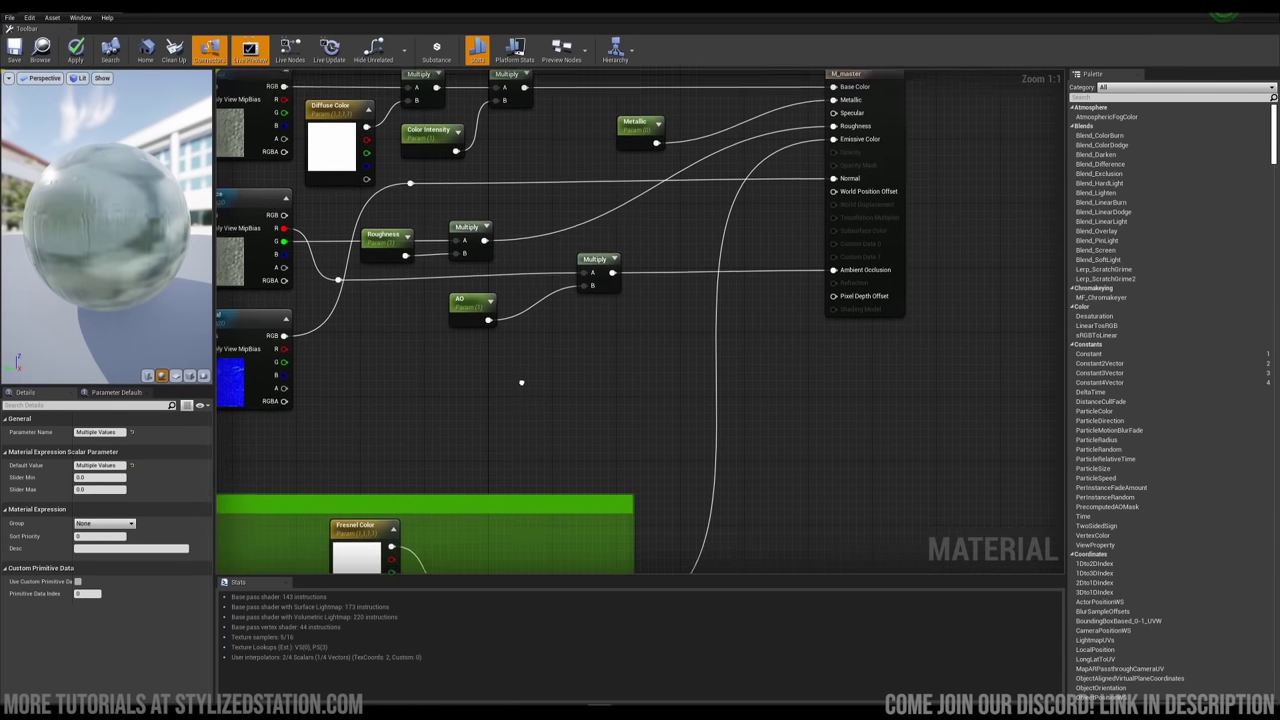
scroll(518, 390, down, 1)
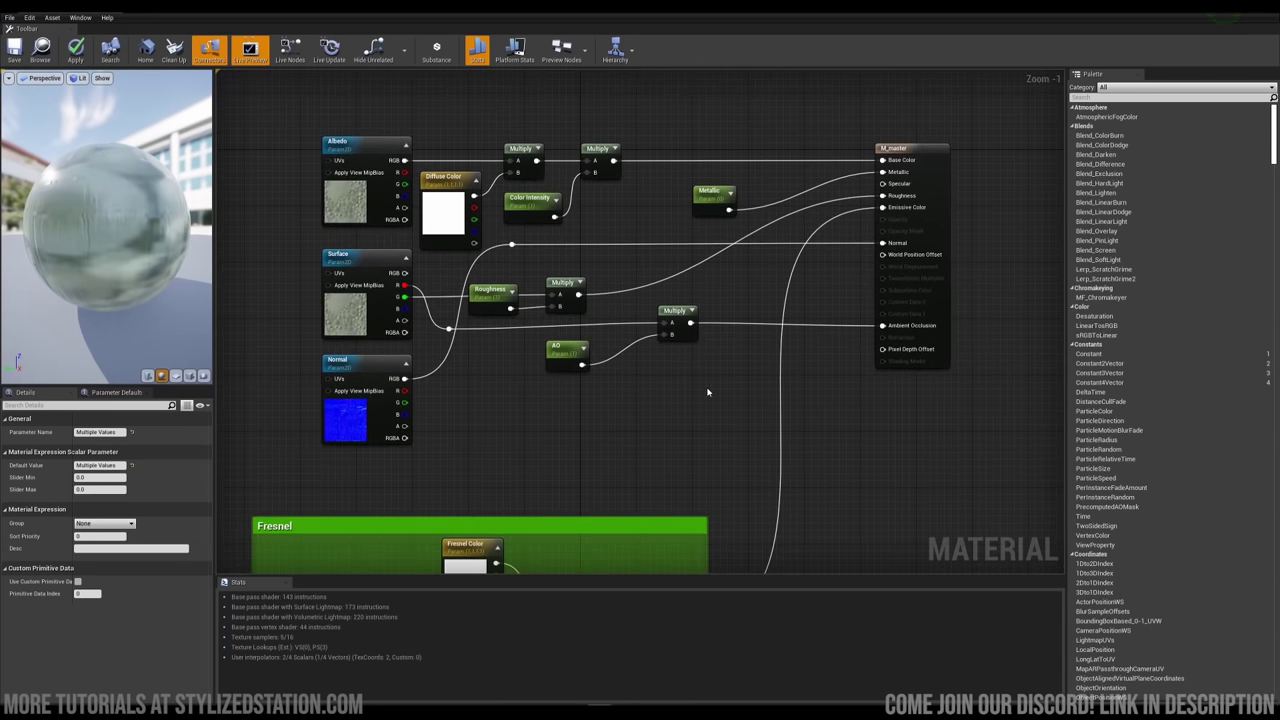
click(707, 392)
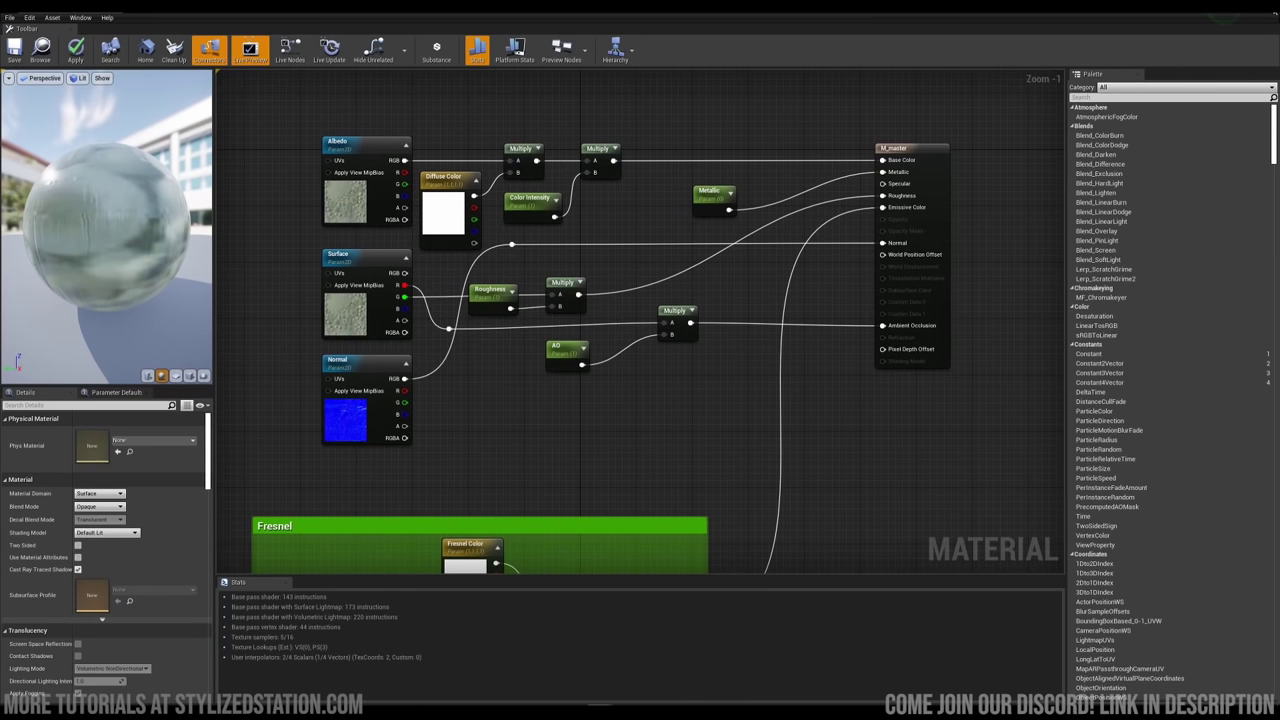
click(1273, 10)
click(702, 394)
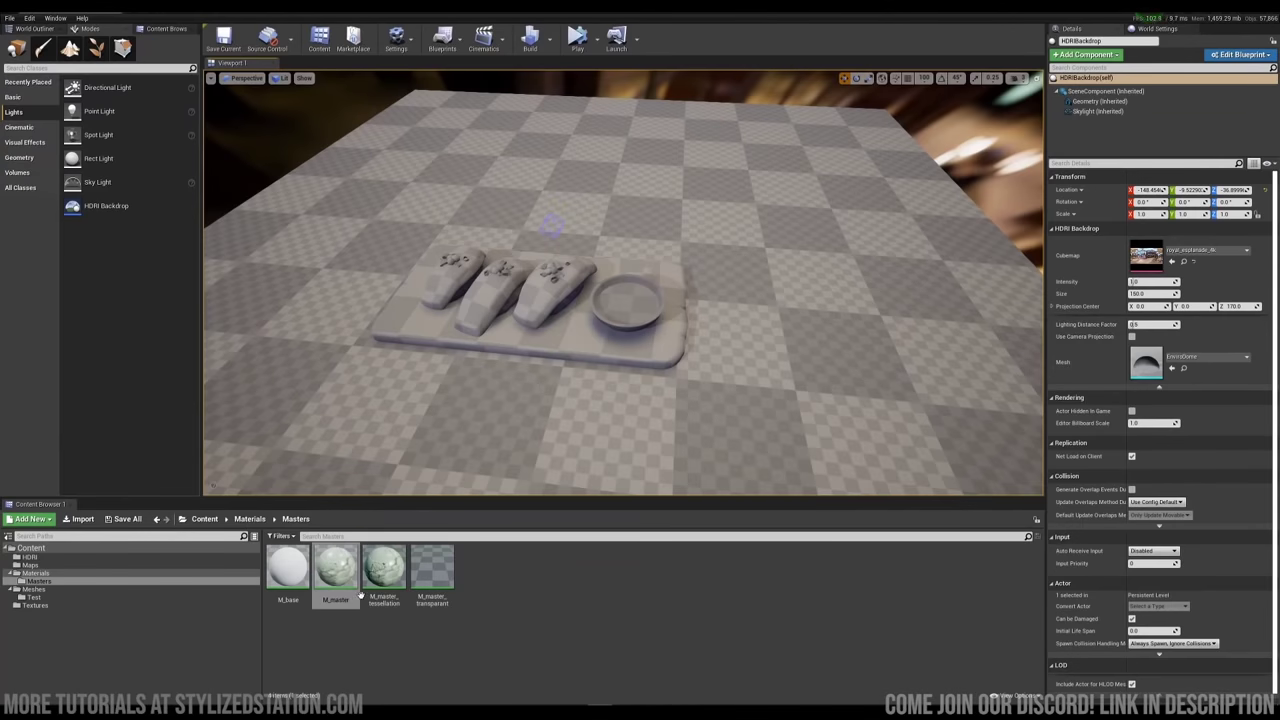
Open M_master_tessellation, examine its Heightmap, World Disp and tessellation settings, and close the material
double_click(384, 568)
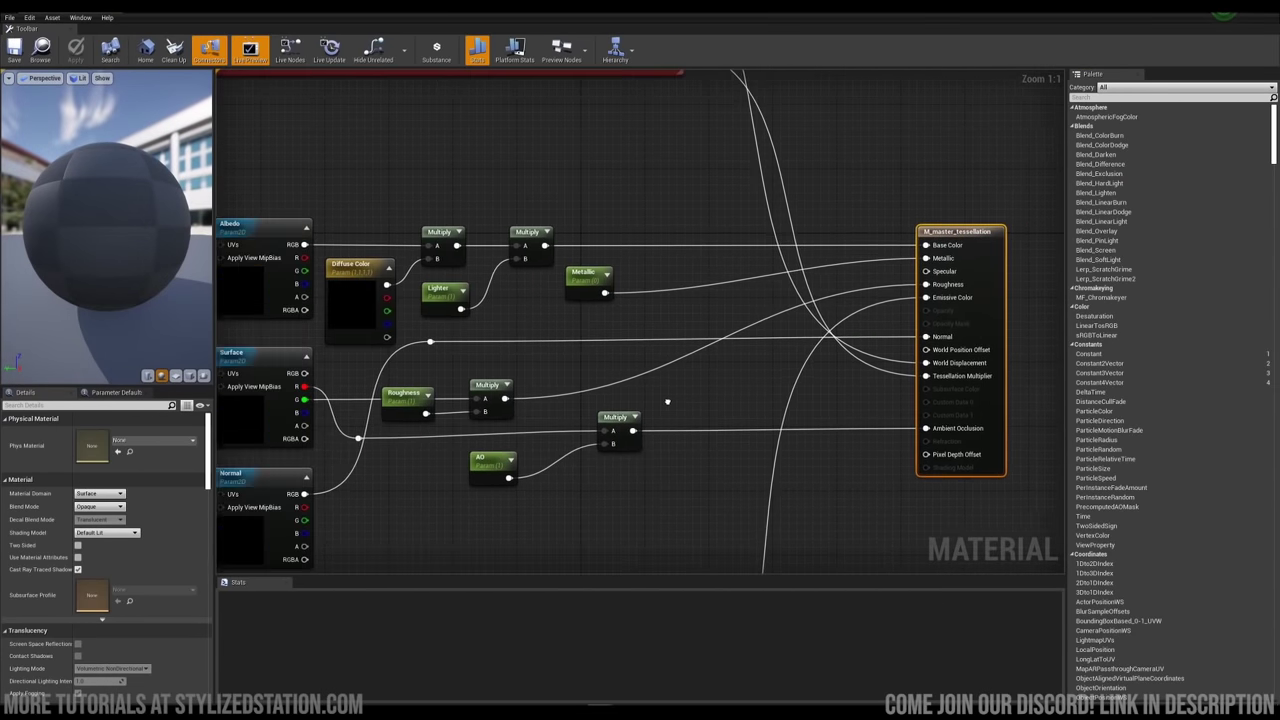
right_drag(667, 402, 758, 340)
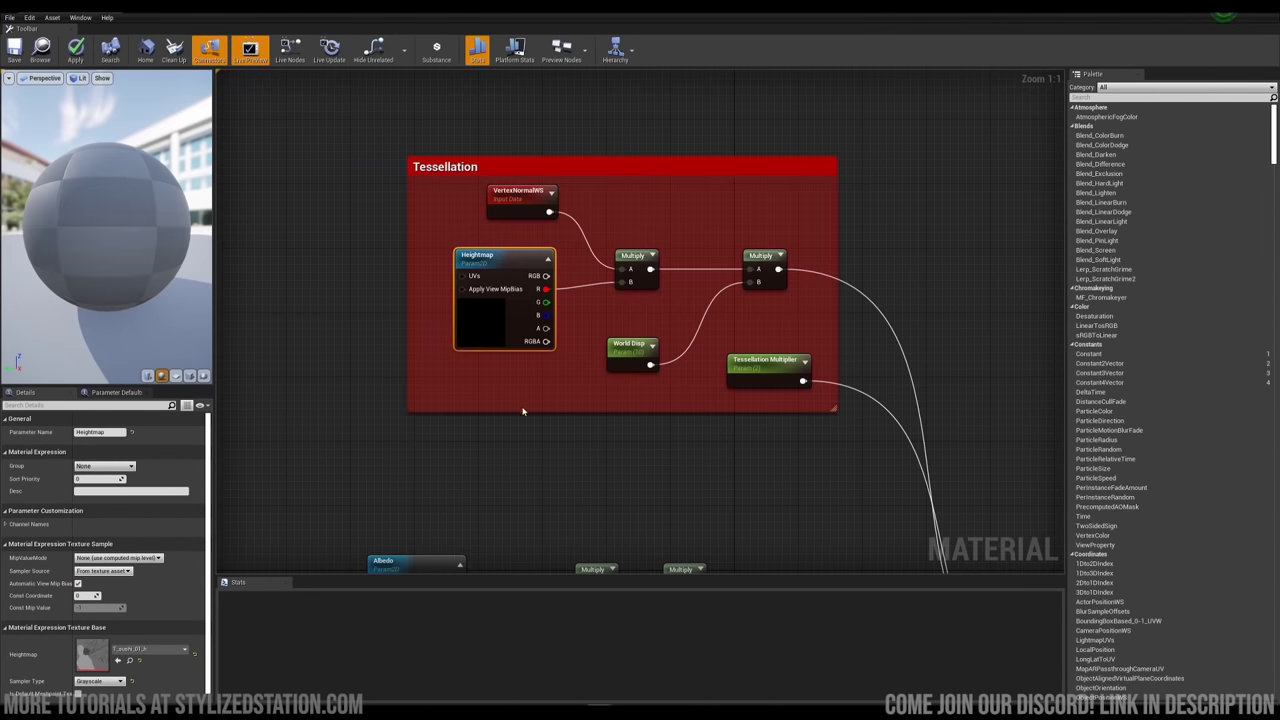
right_drag(523, 409, 388, 388)
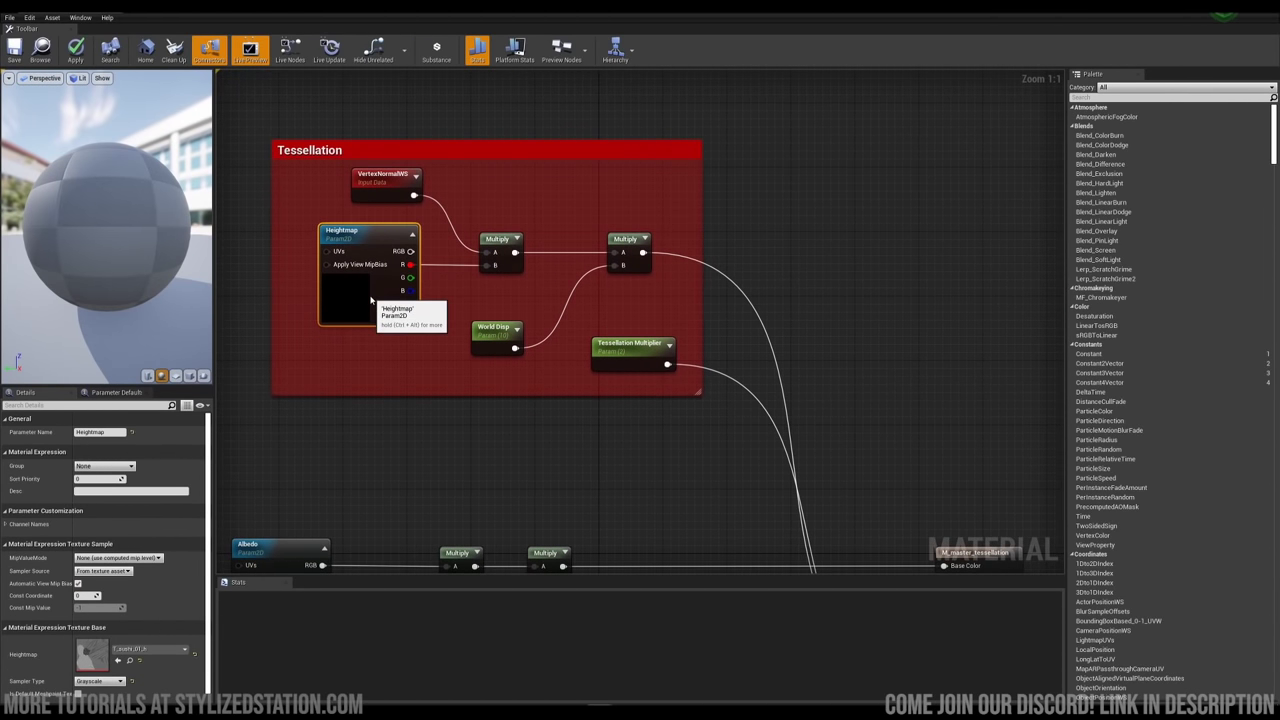
click(486, 329)
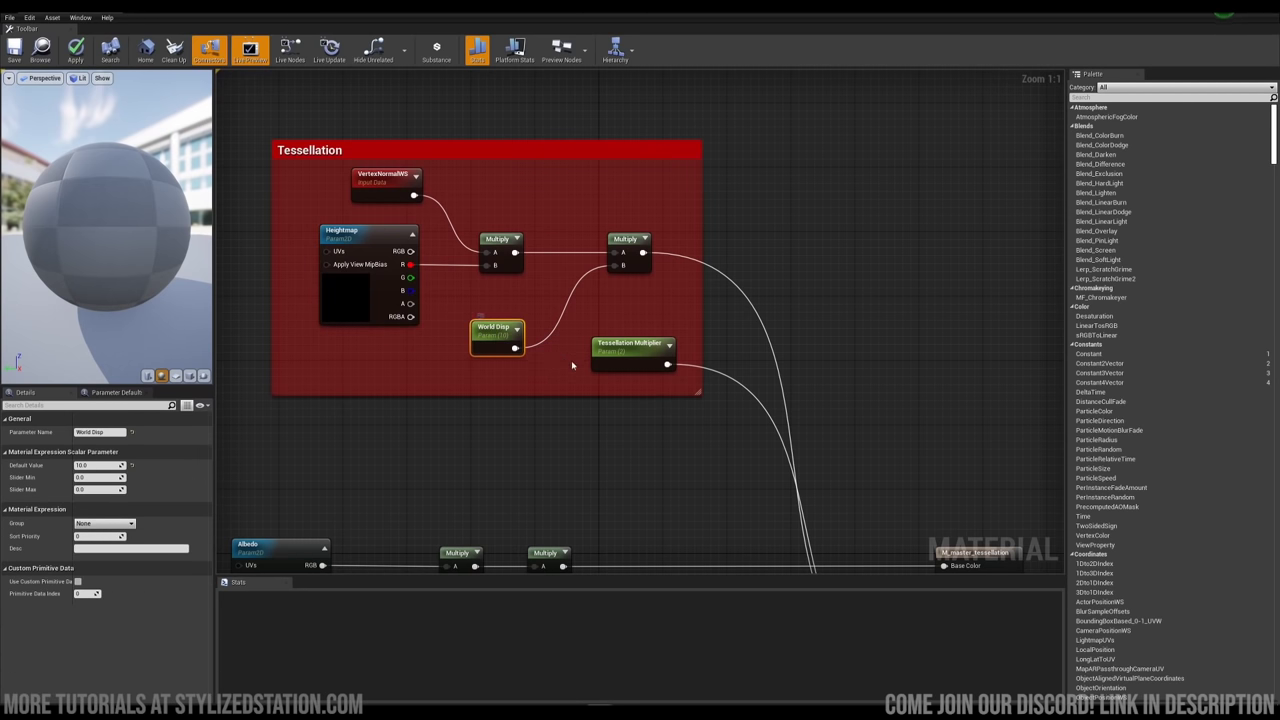
right_drag(723, 466, 504, 138)
click(785, 219)
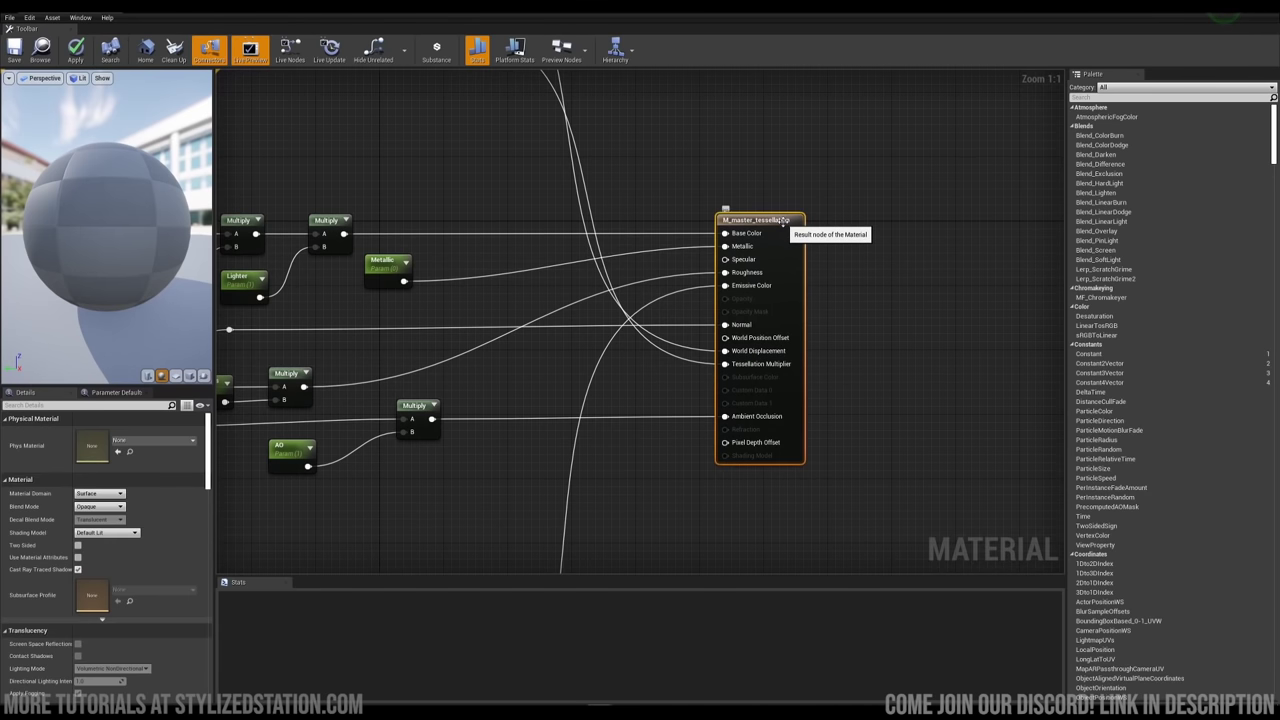
scroll(188, 474, down, 15)
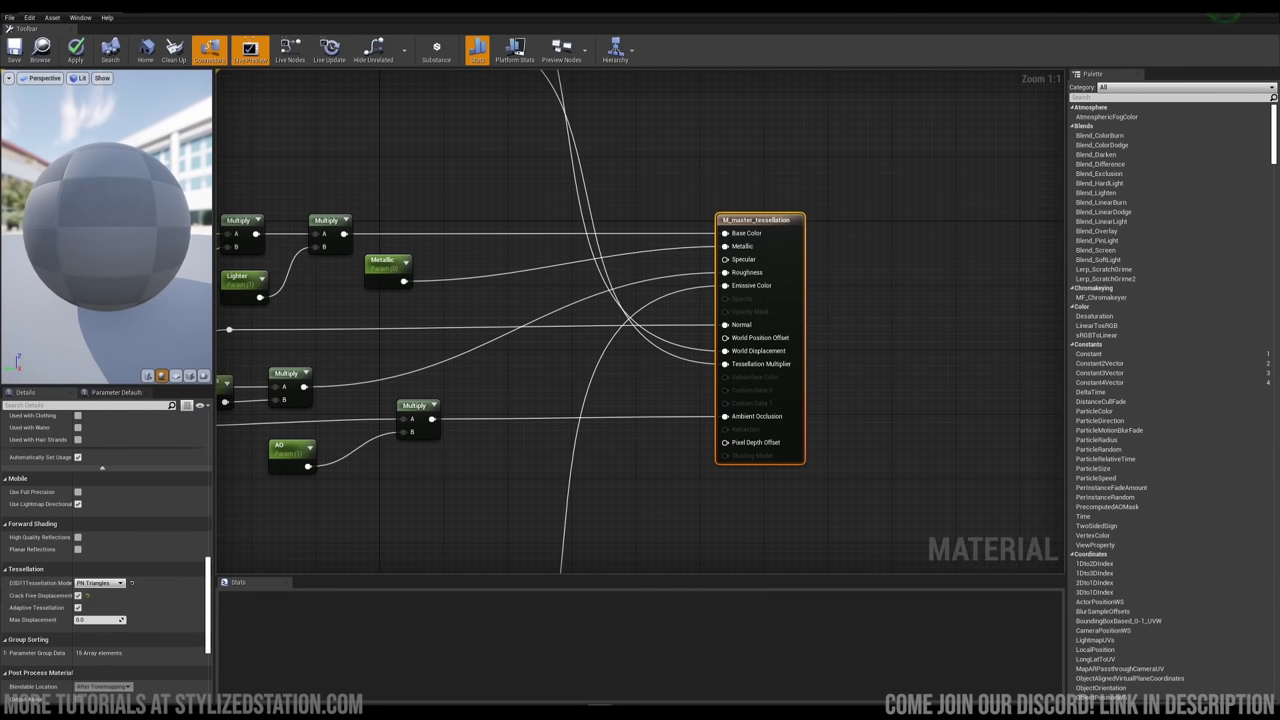
click(1268, 5)
click(710, 393)
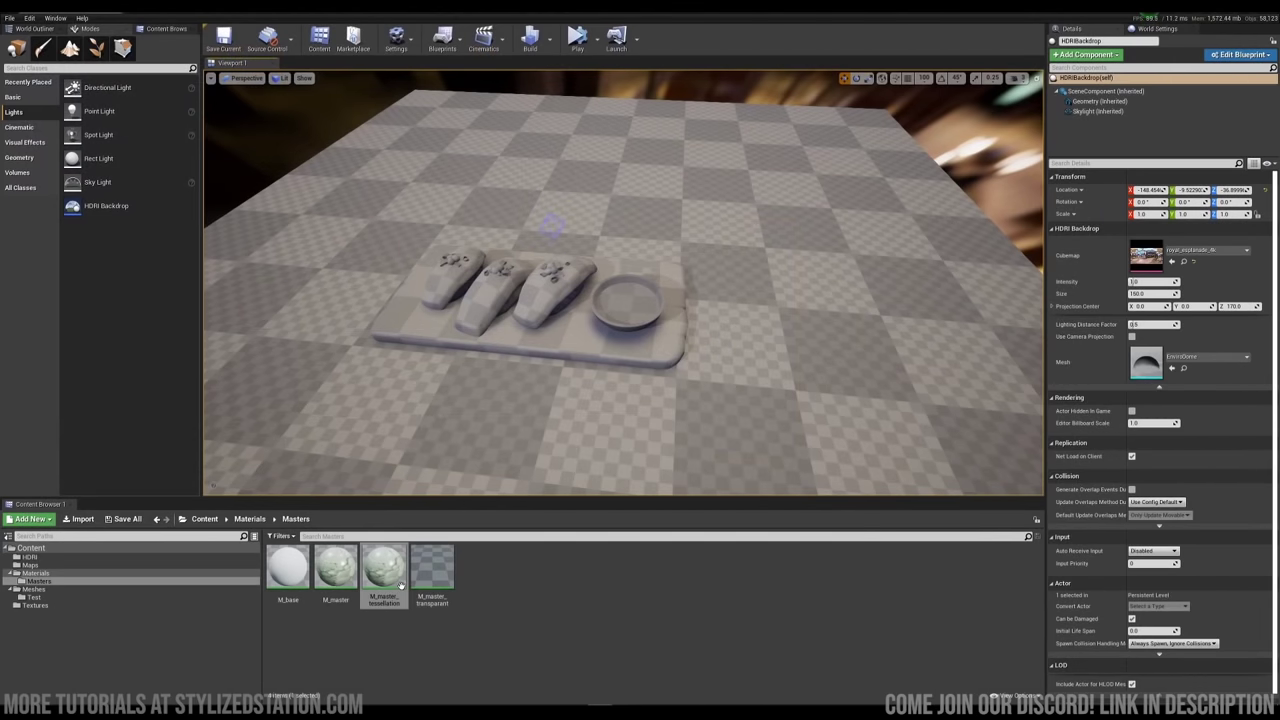
Open M_master_transparant and examine its color nodes, opacity connections and Fresnel group
double_click(432, 569)
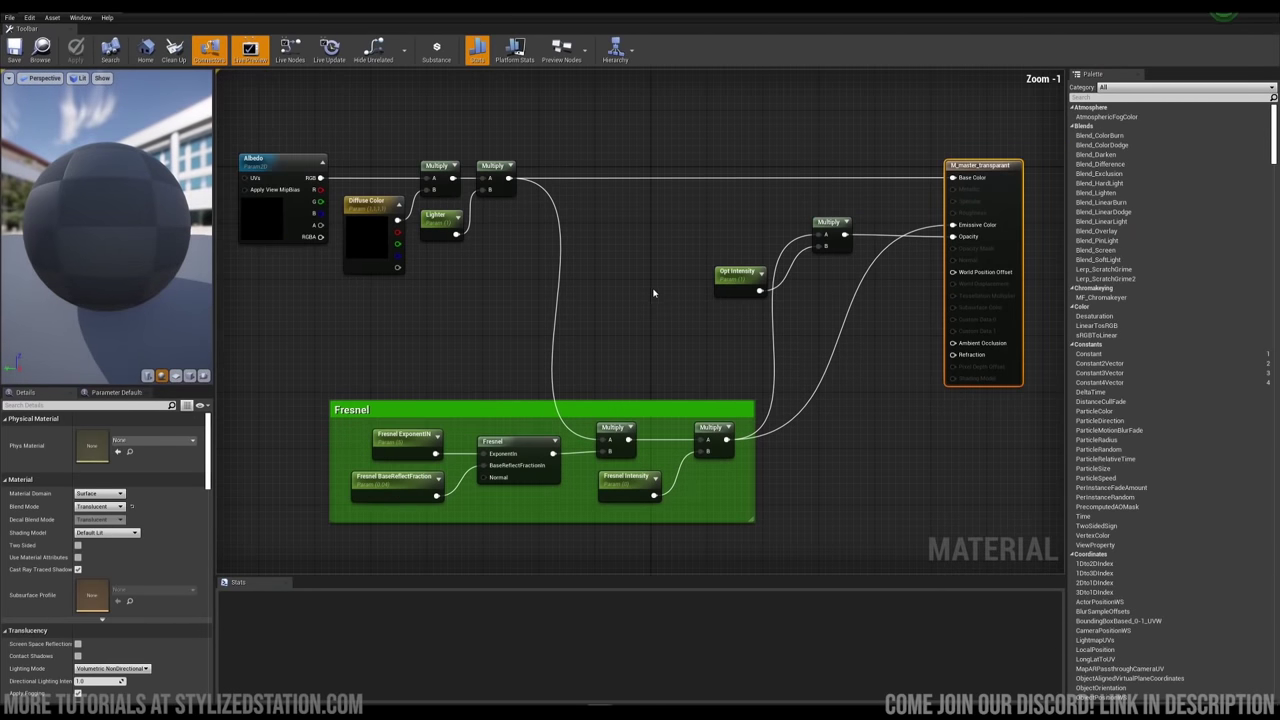
scroll(653, 293, down, 1)
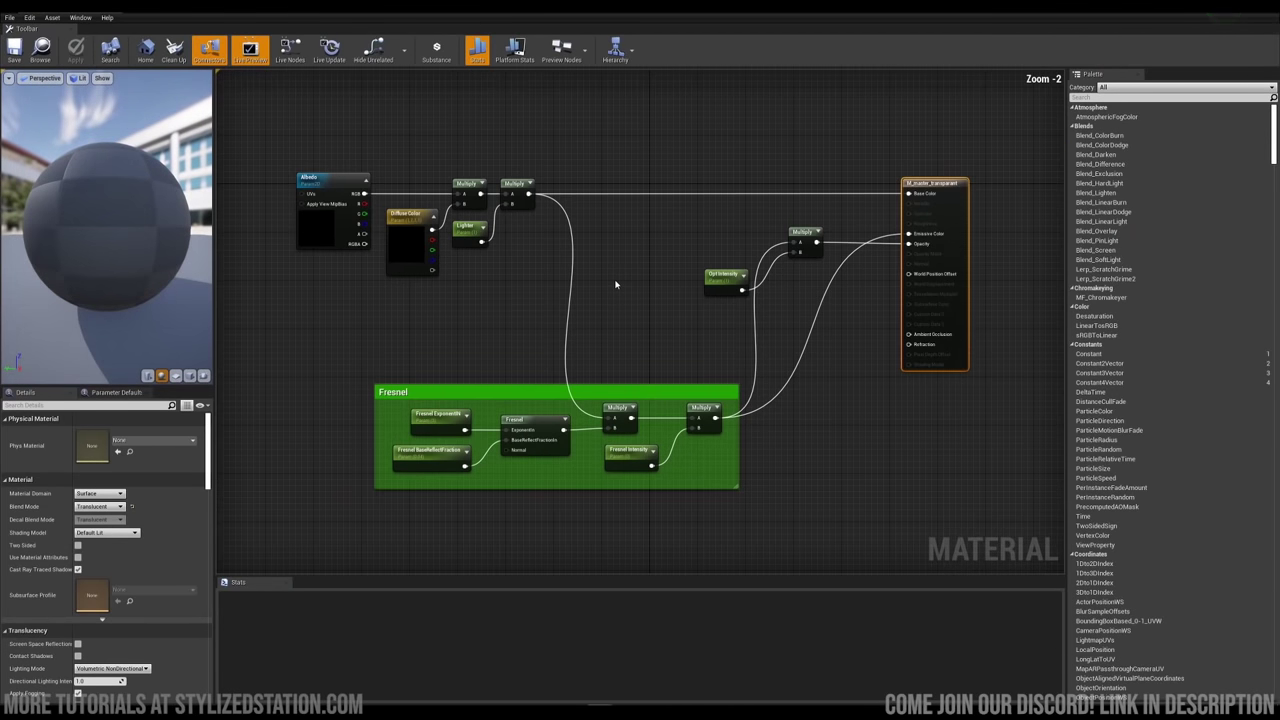
click(410, 260)
click(481, 293)
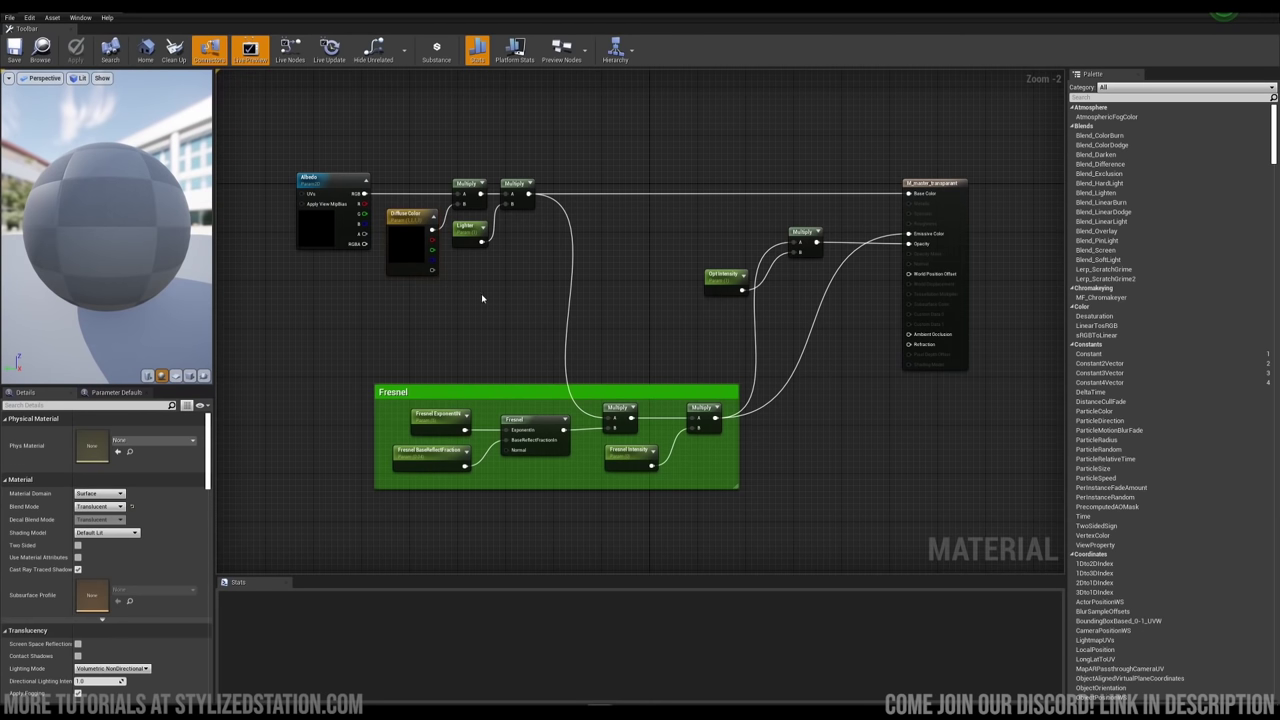
right_drag(433, 363, 403, 364)
drag(747, 515, 715, 492)
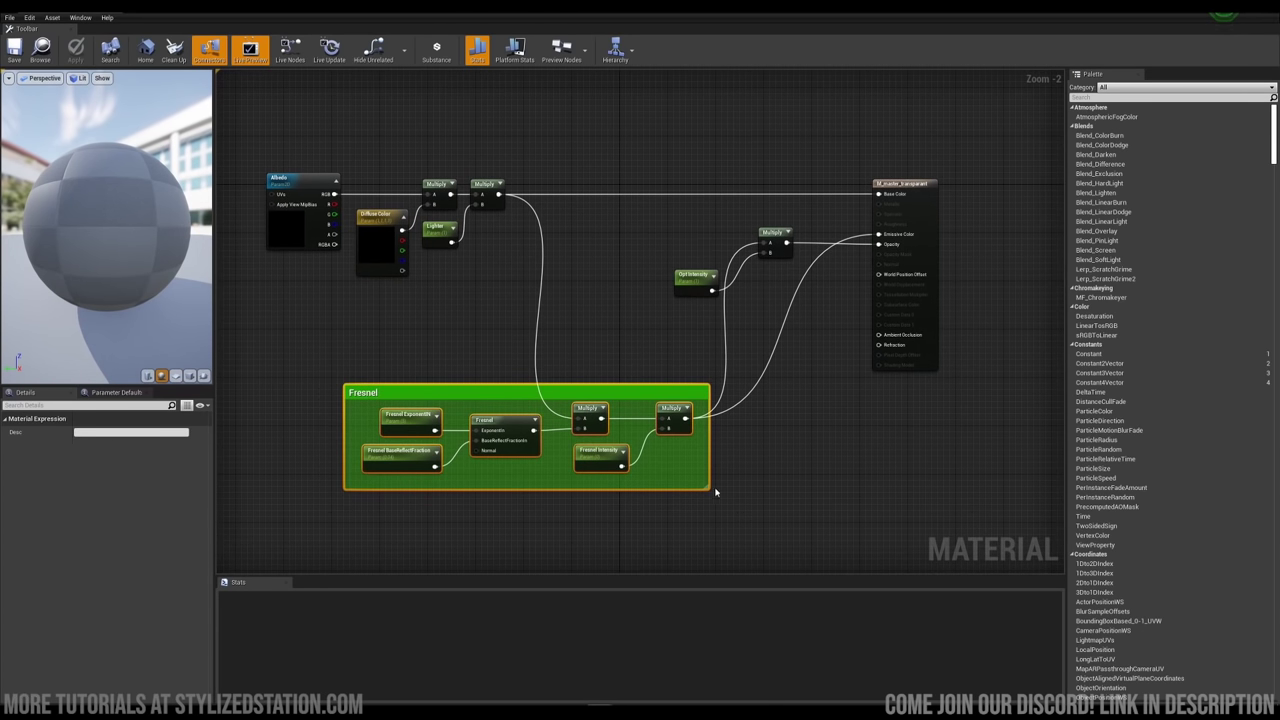
right_drag(724, 485, 692, 507)
Open the SM_salmonNigiri_set_2 mesh in its editor and place the window over the level, leaving the master materials accessible
click(670, 377)
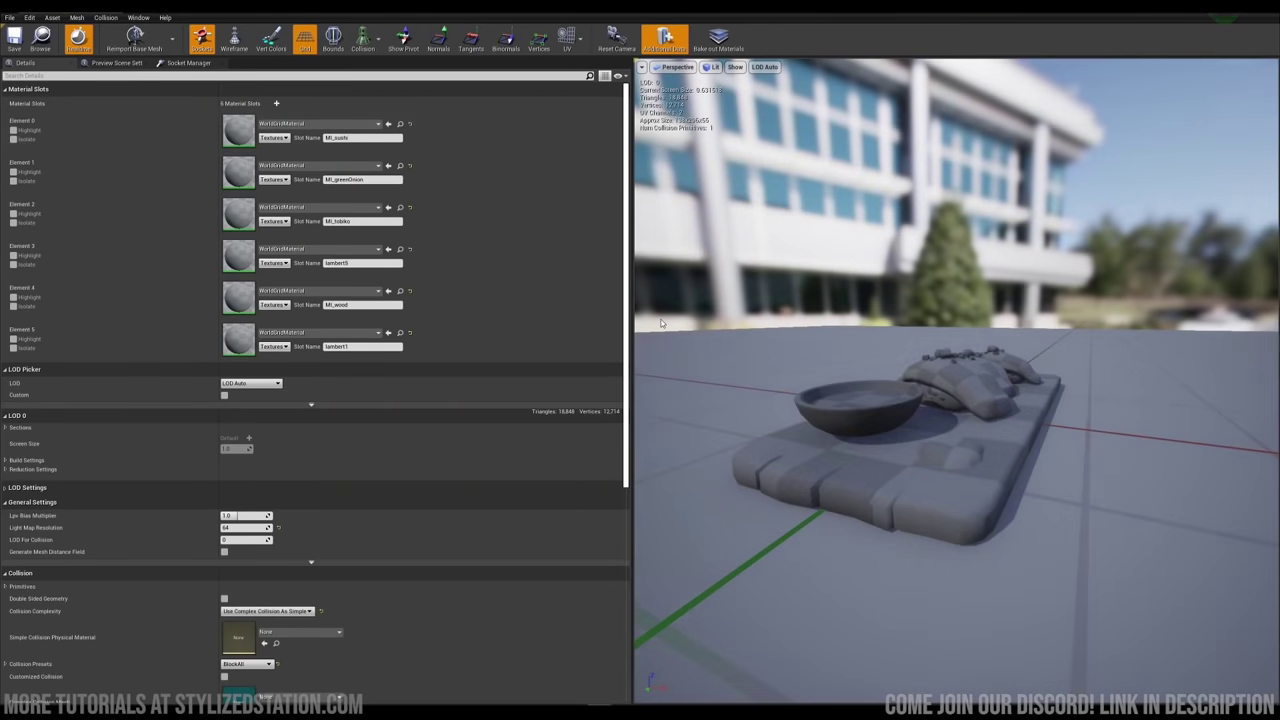
drag(900, 10, 917, 46)
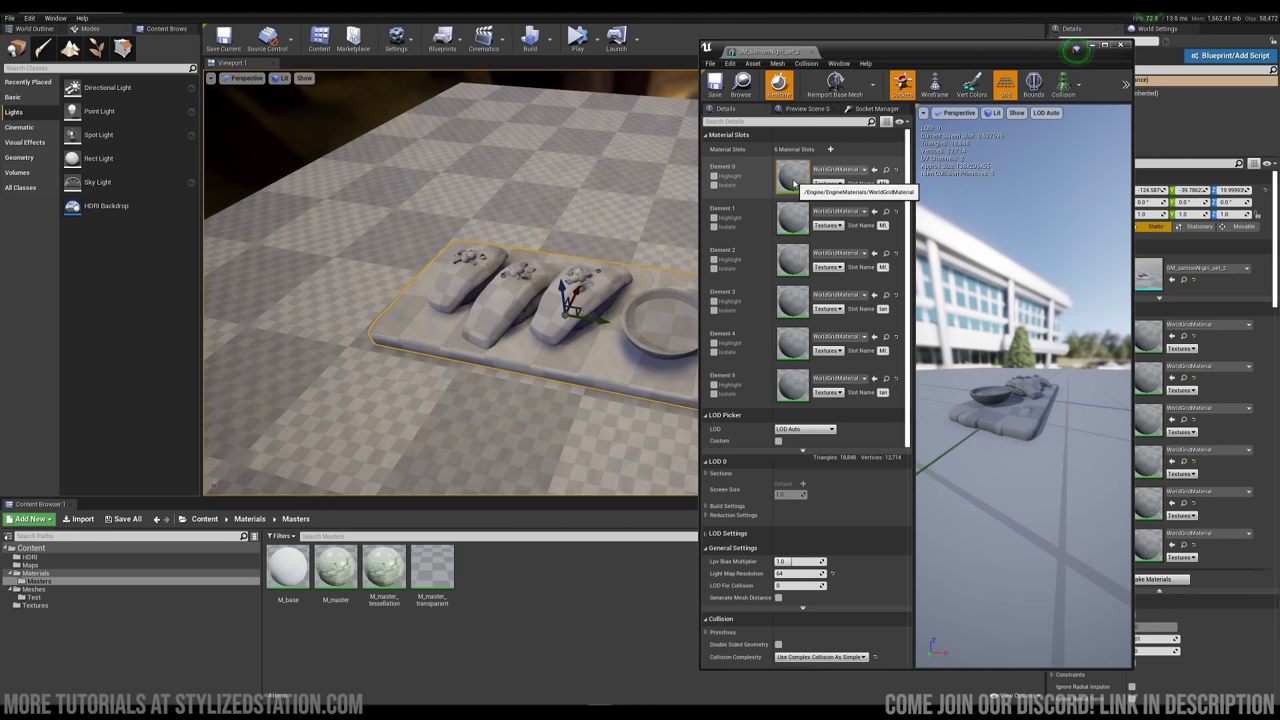
Create a material instance of M_master named MI_salmon and assign it to the mesh's Element 0 material slot
right_click(336, 570)
click(390, 346)
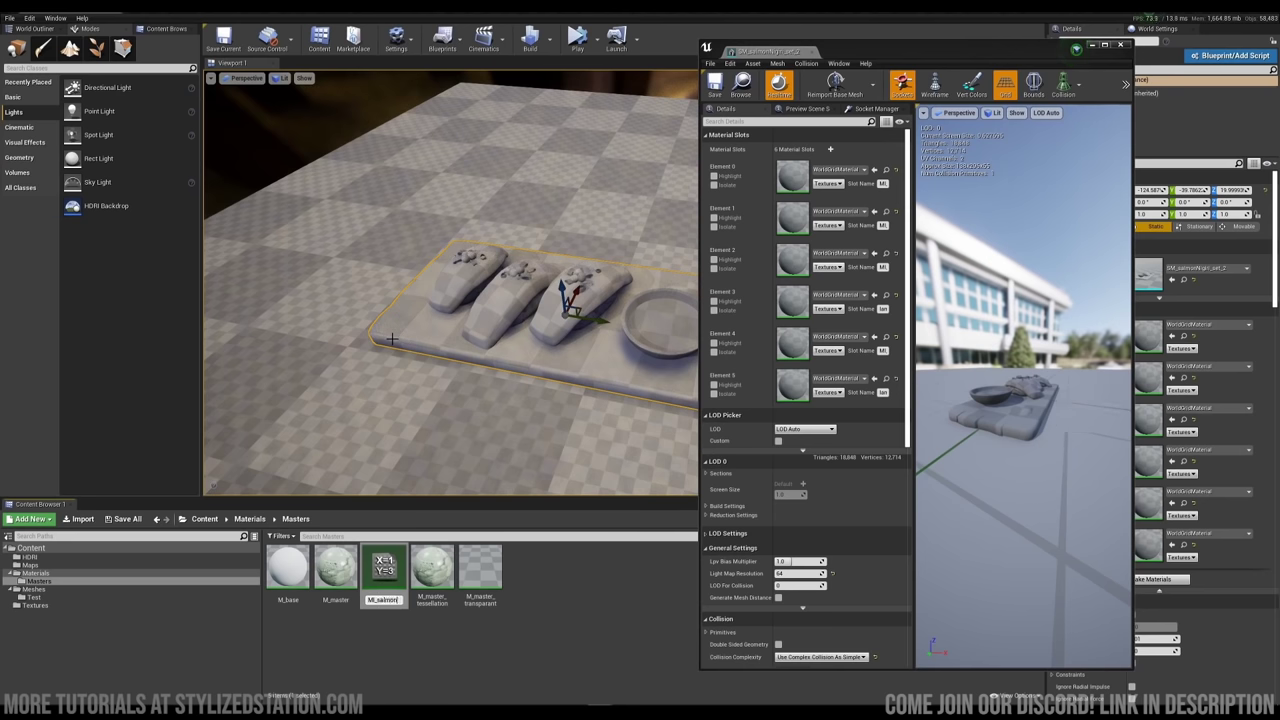
key(Return)
drag(384, 567, 792, 176)
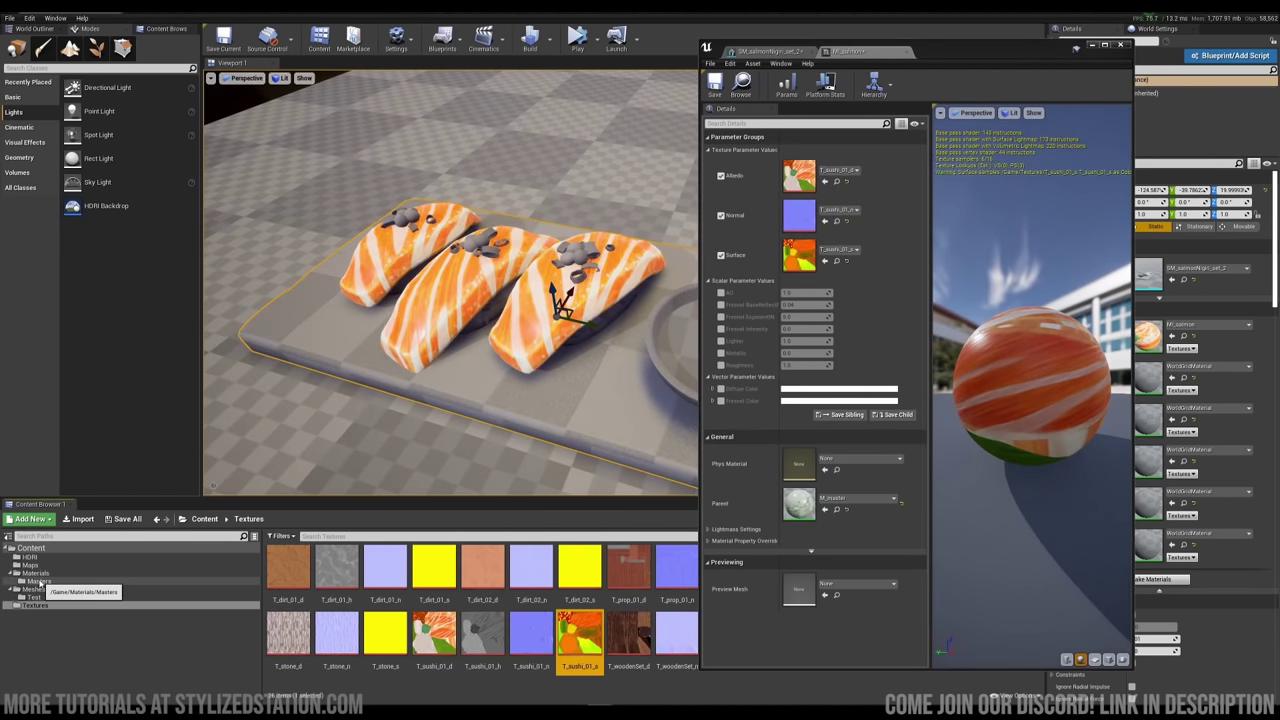
Create MI_rice from M_master_tessellation with T_sushi_01_d as its Albedo and assign it to the mesh's Element 5 slot
click(36, 581)
right_click(430, 575)
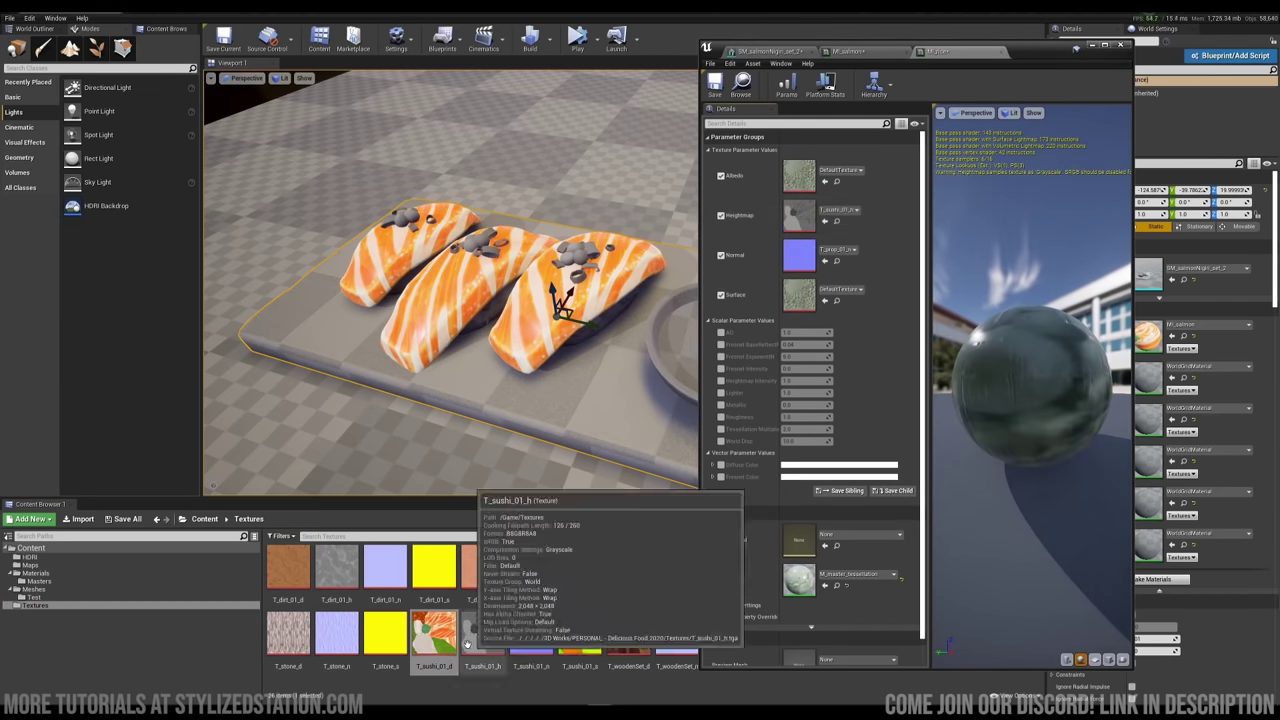
drag(433, 633, 799, 176)
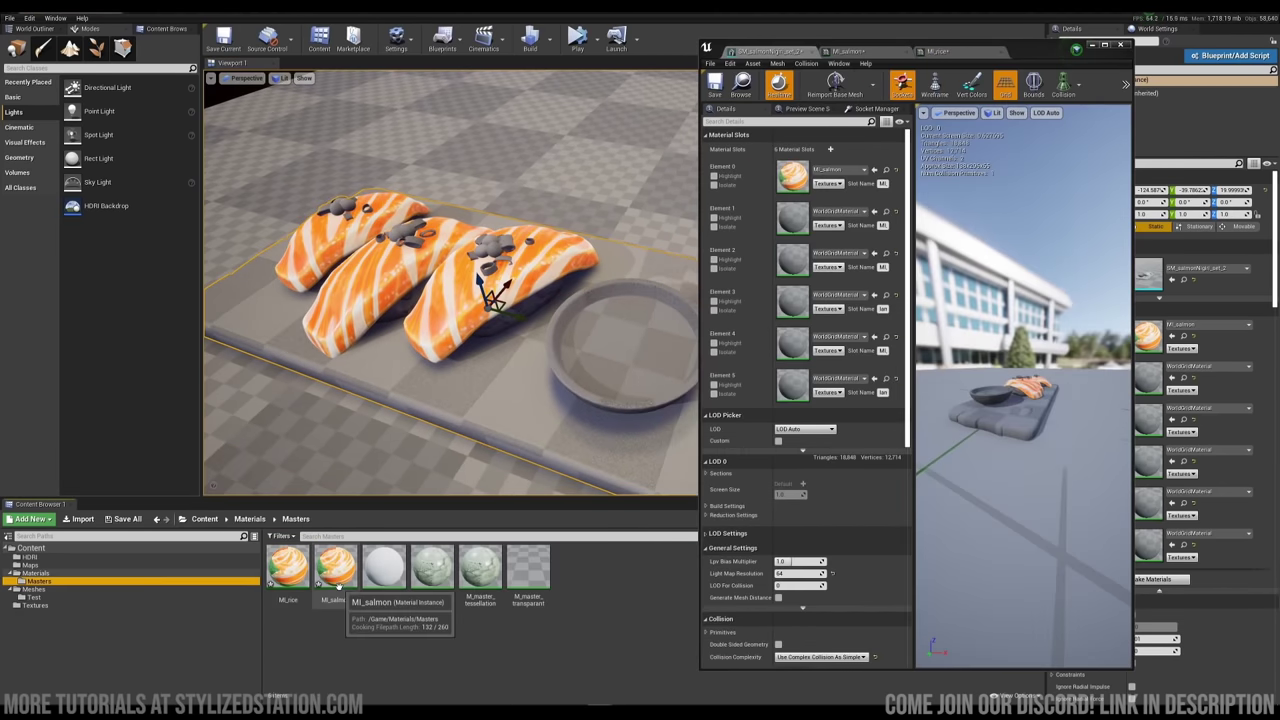
click(287, 570)
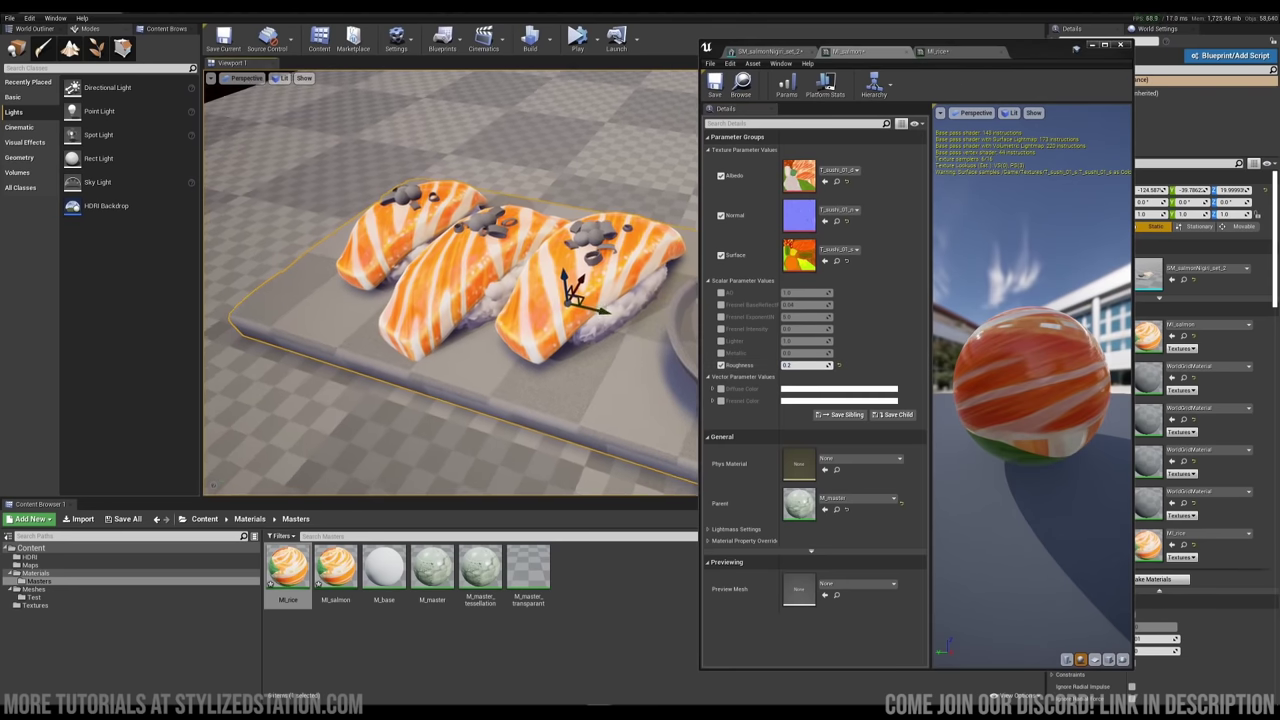
Override MI_salmon's Fresnel Intensity and give it a red Fresnel Color and a very light pink Diffuse Color
click(721, 328)
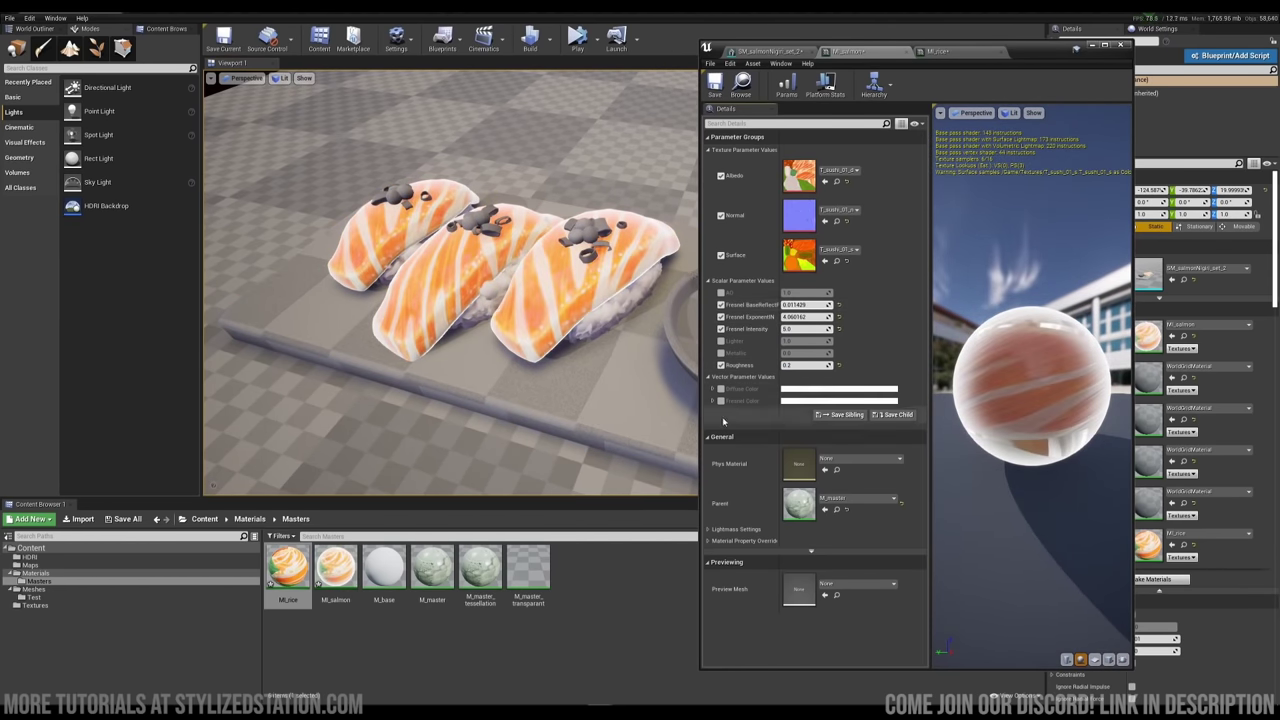
click(820, 401)
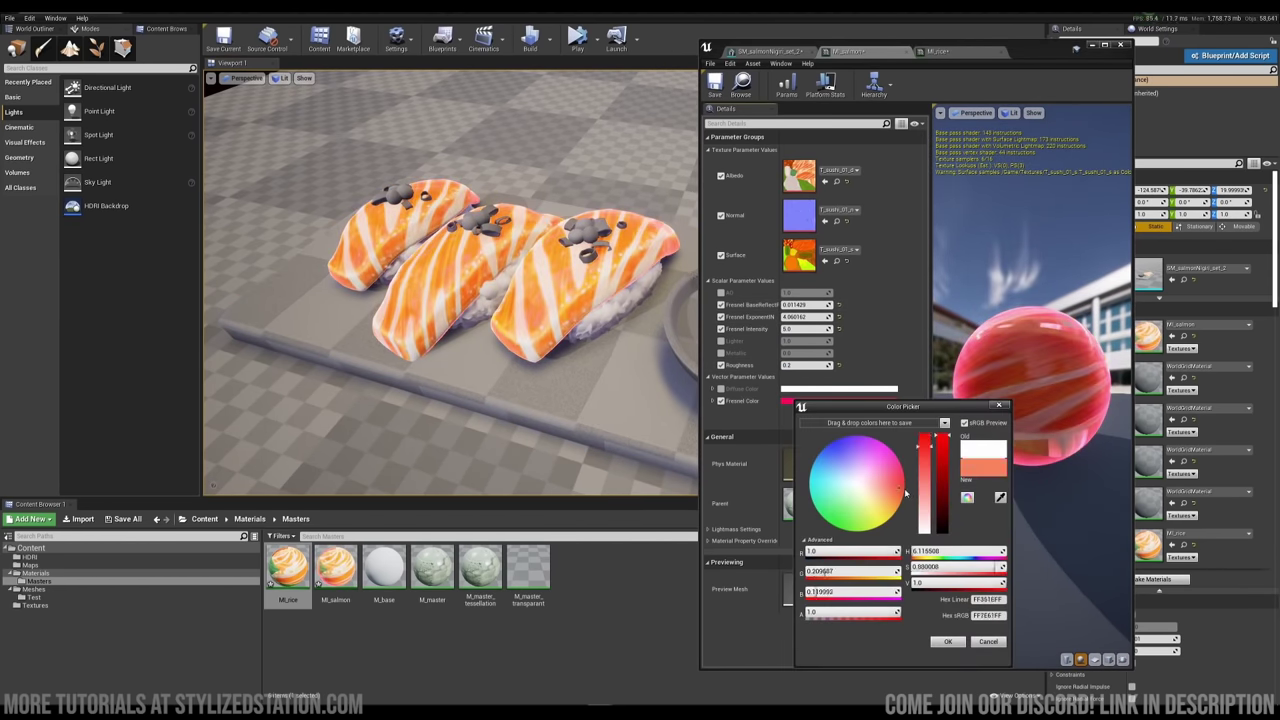
click(948, 641)
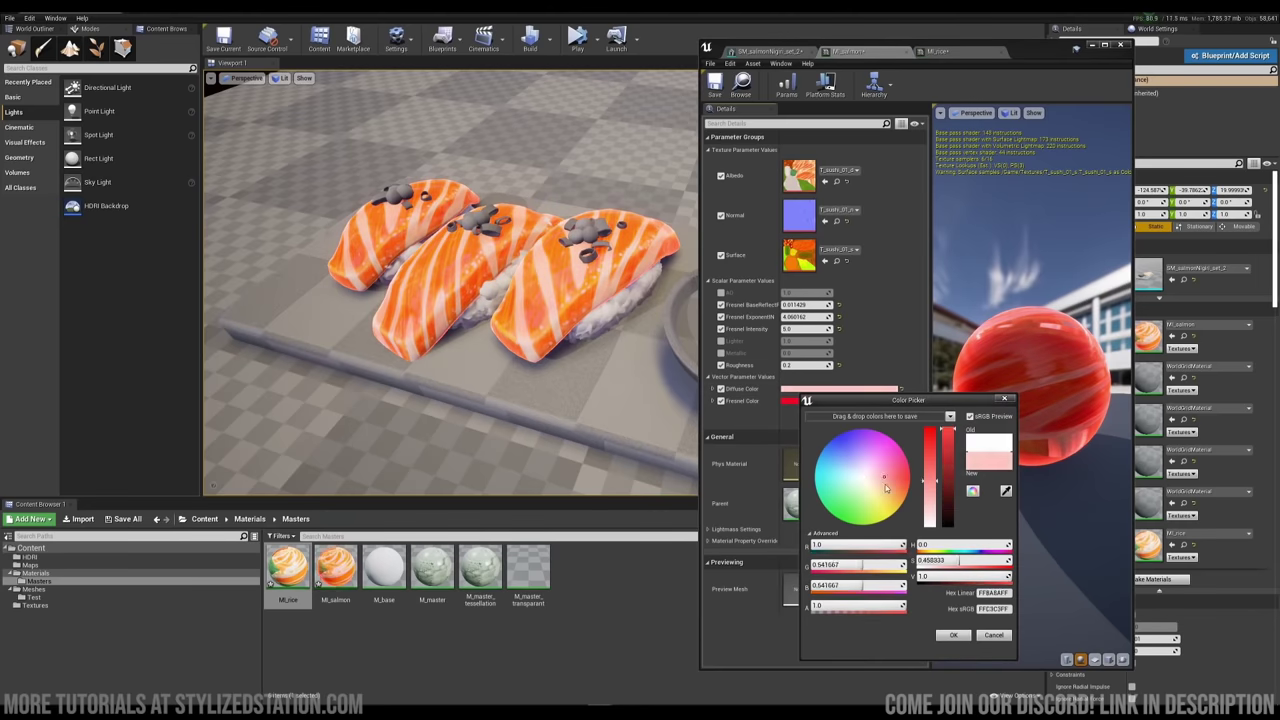
click(948, 641)
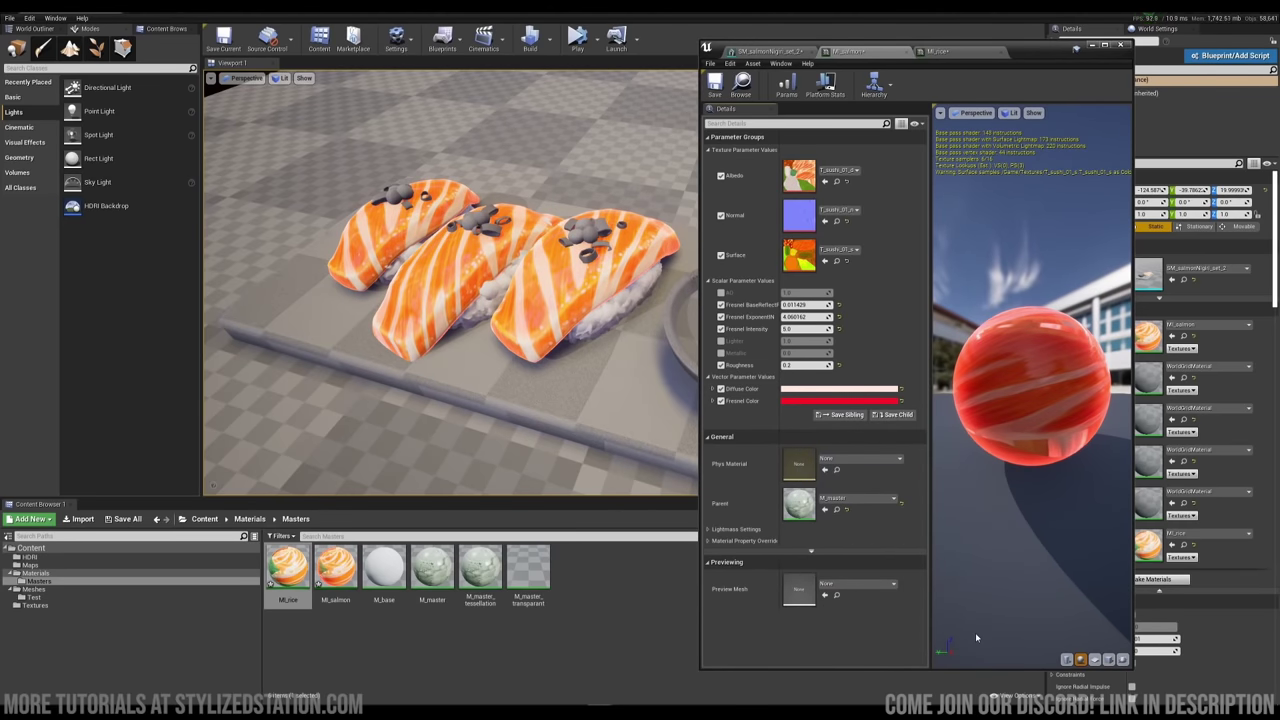
Override MI_salmon's Lighter at about 1.32 and its Metallic at 0.2
click(721, 341)
click(721, 353)
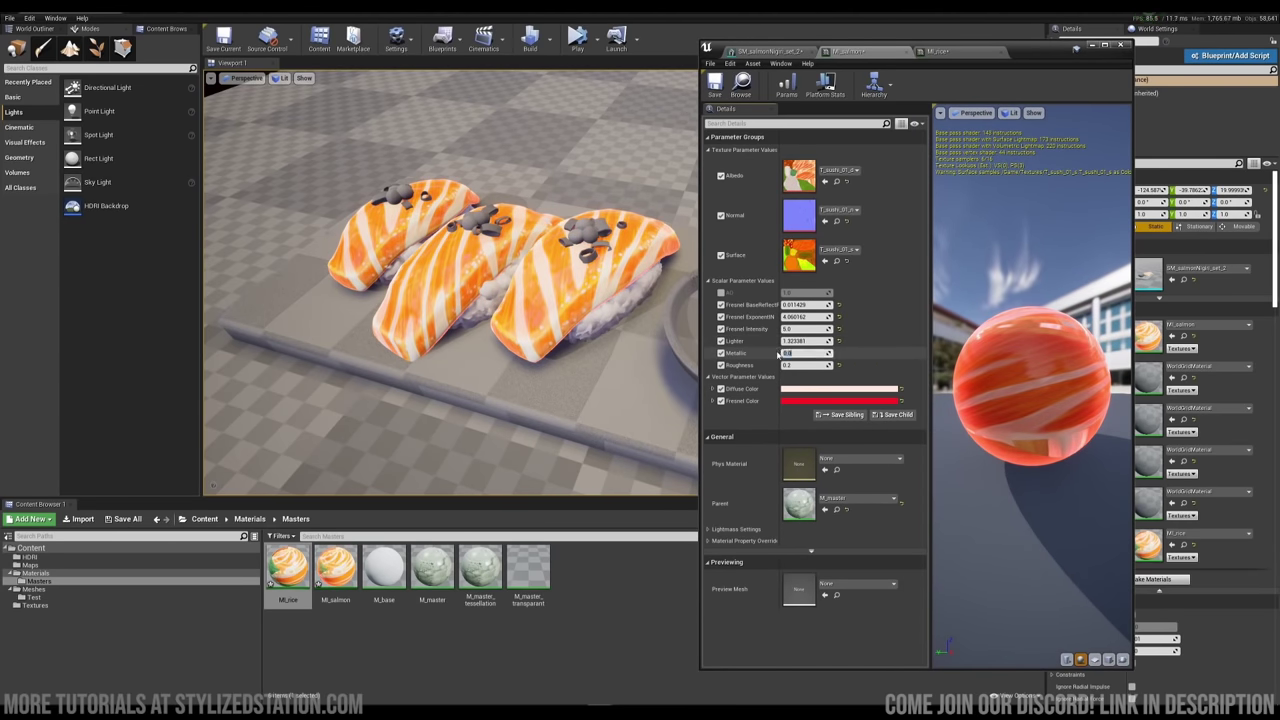
text(1)
key(Return)
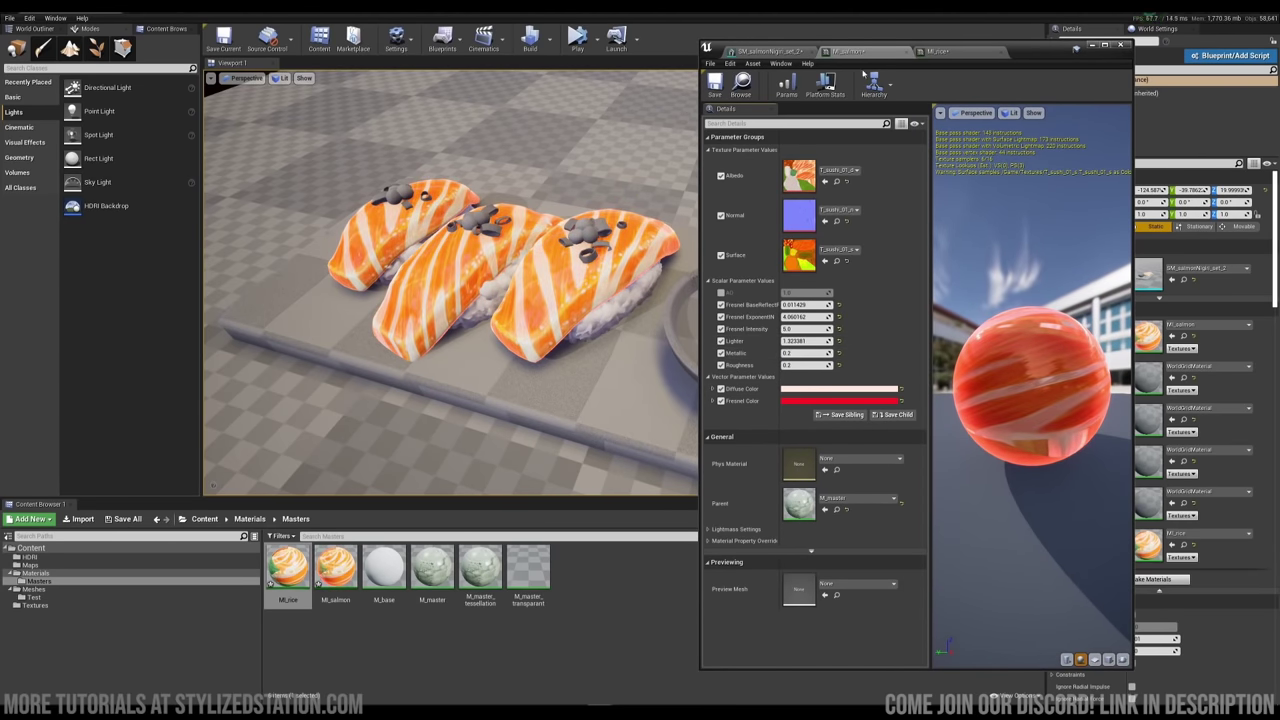
Open MI_rice, compare it with the sushi reference images, and set its Lighter to 2 and Fresnel Intensity to 7
click(938, 51)
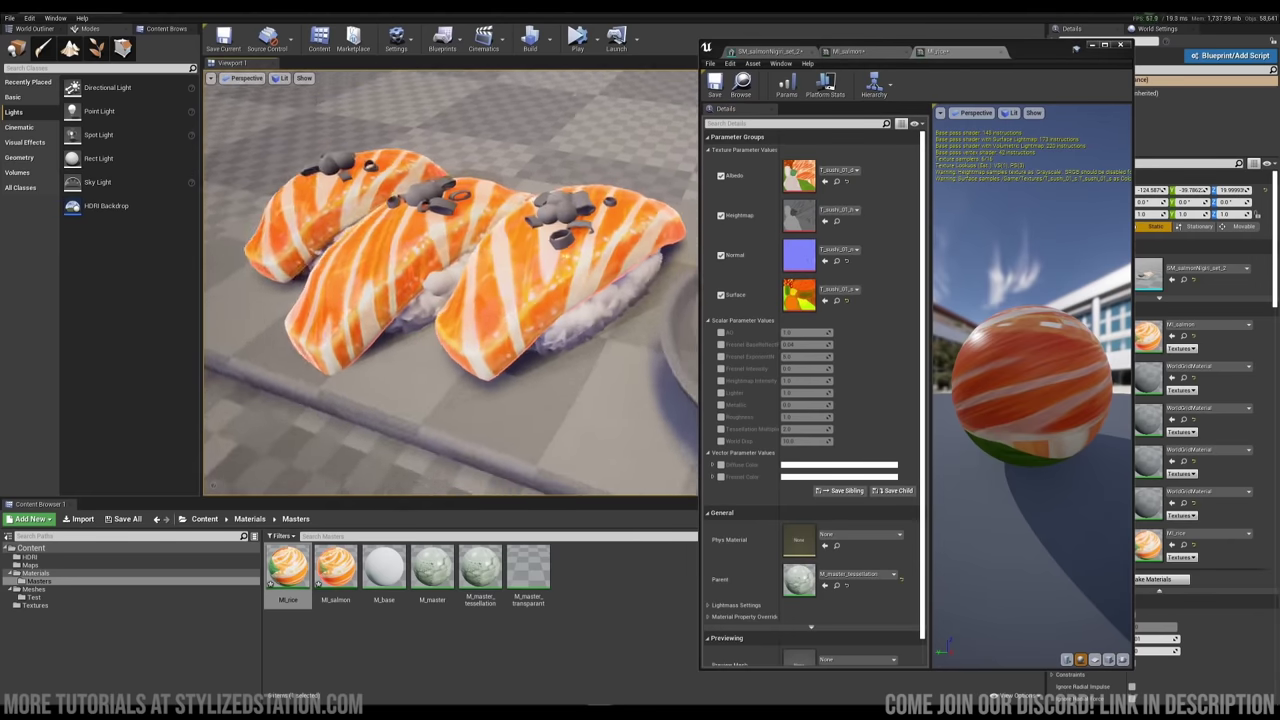
key(alt+Tab)
scroll(840, 474, up, 3)
middle_drag(821, 73, 742, 315)
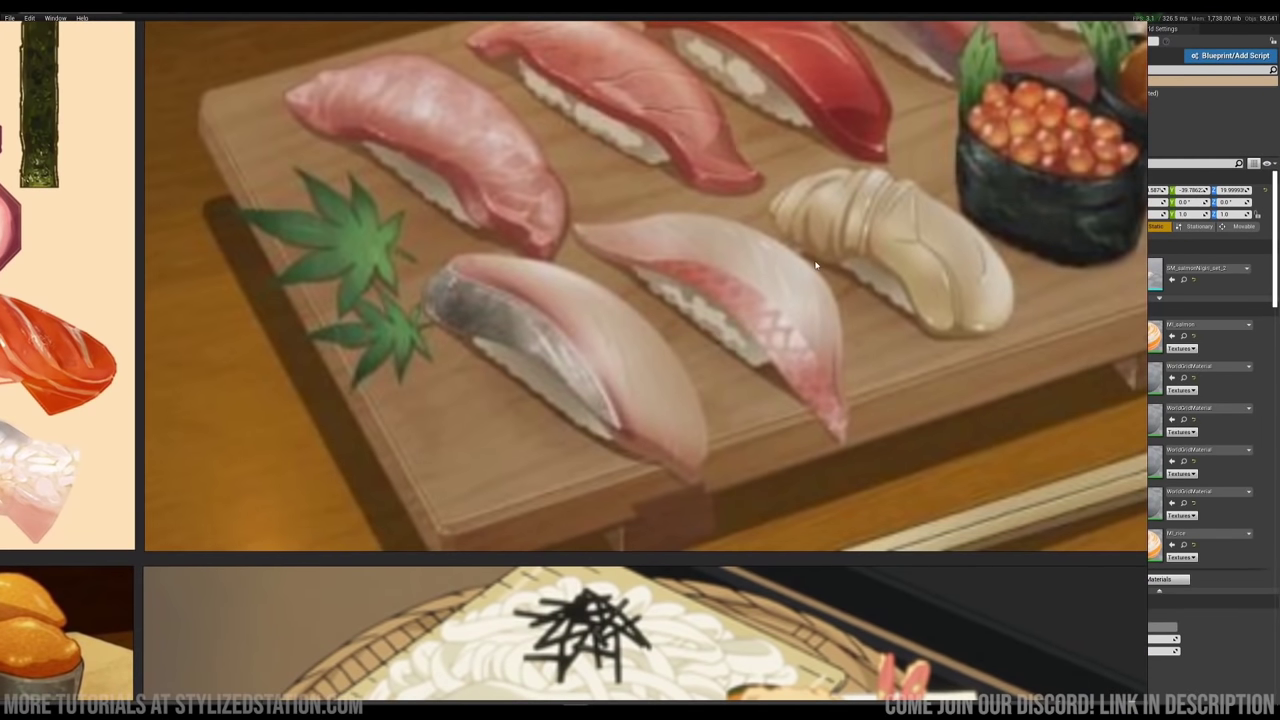
middle_drag(816, 265, 763, 348)
key(alt+Tab)
click(721, 393)
click(795, 393)
text(2)
click(721, 369)
click(797, 370)
text(7)
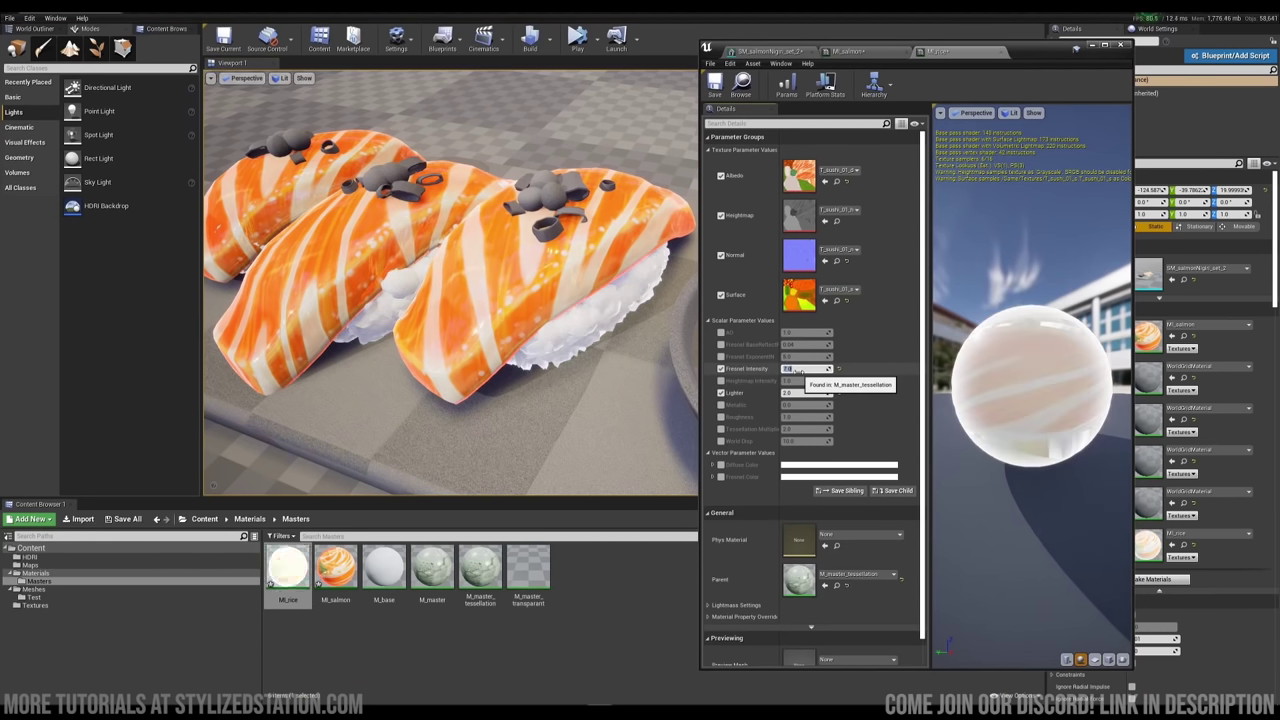
Try a World Disp of 50 in MI_rice and reset the parameter to its default
right_drag(470, 300, 495, 300)
click(721, 441)
click(797, 441)
text(50)
key(Return)
click(839, 441)
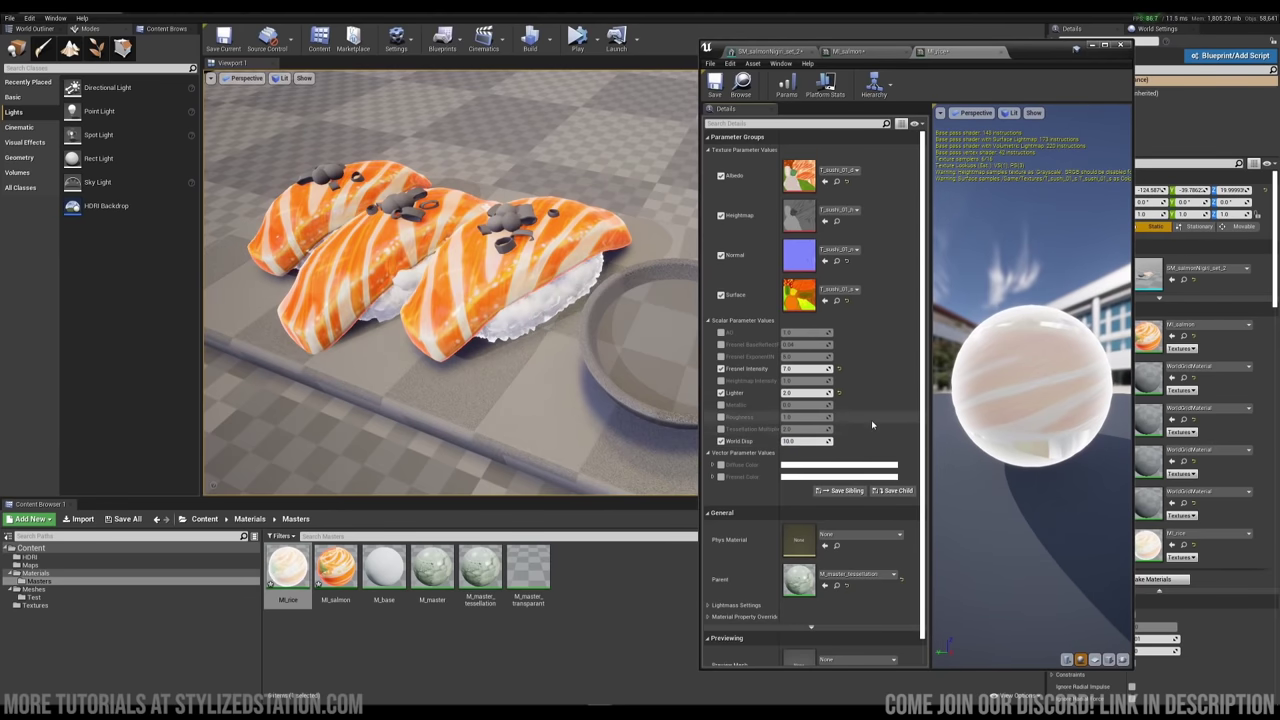
Override MI_rice's Fresnel base reflection at about 0.03 and its Fresnel exponent at about 2.76
click(721, 357)
click(721, 345)
drag(802, 345, 792, 357)
Override MI_rice's color parameters, giving it a light red Fresnel Color and a pale warm Diffuse Color
click(721, 465)
click(721, 477)
click(830, 477)
click(903, 519)
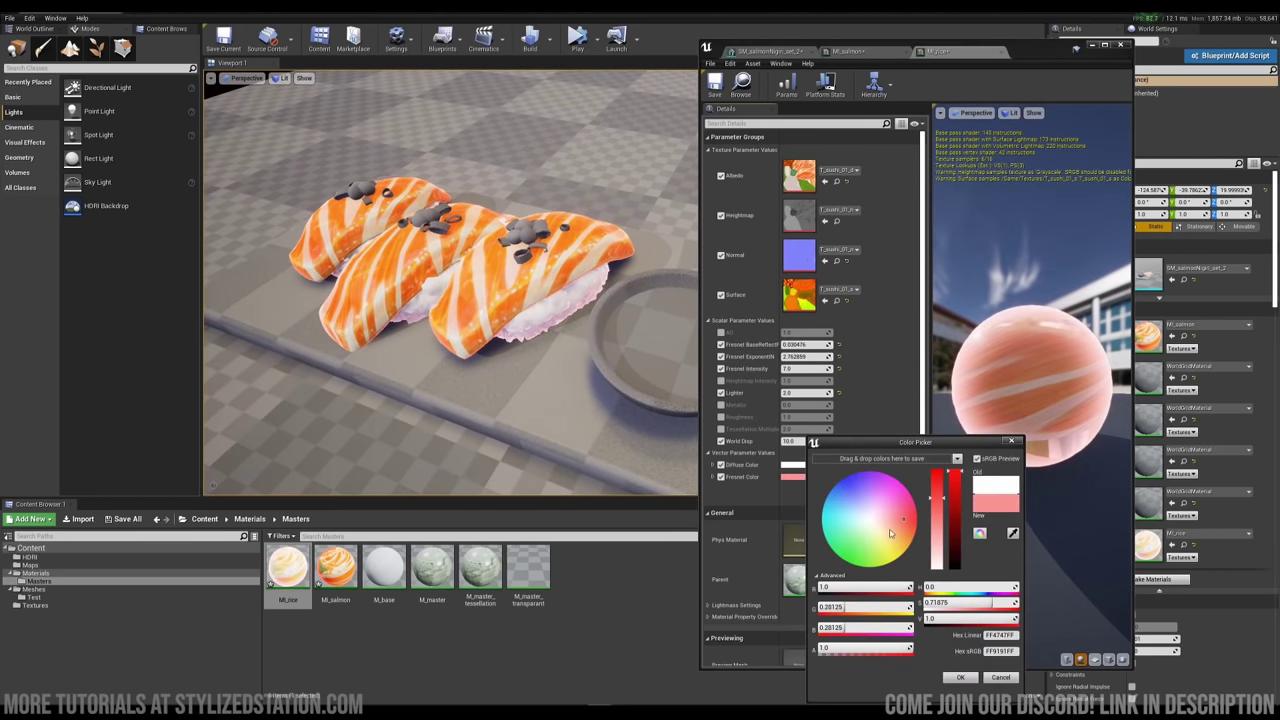
drag(891, 533, 902, 529)
click(960, 677)
click(812, 465)
click(888, 525)
click(962, 677)
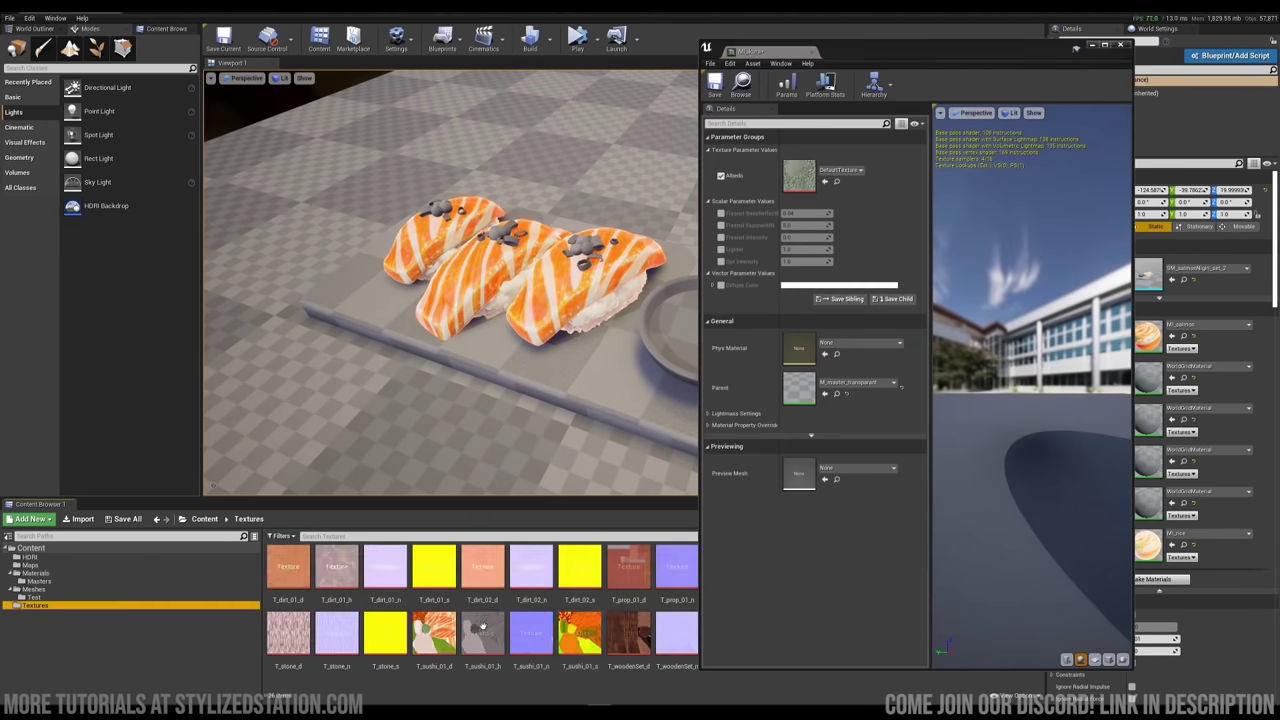
Set T_sushi_01_d as MI_ikura's Albedo and assign MI_ikura to the mesh's Element 2 slot
drag(429, 629, 799, 175)
click(38, 581)
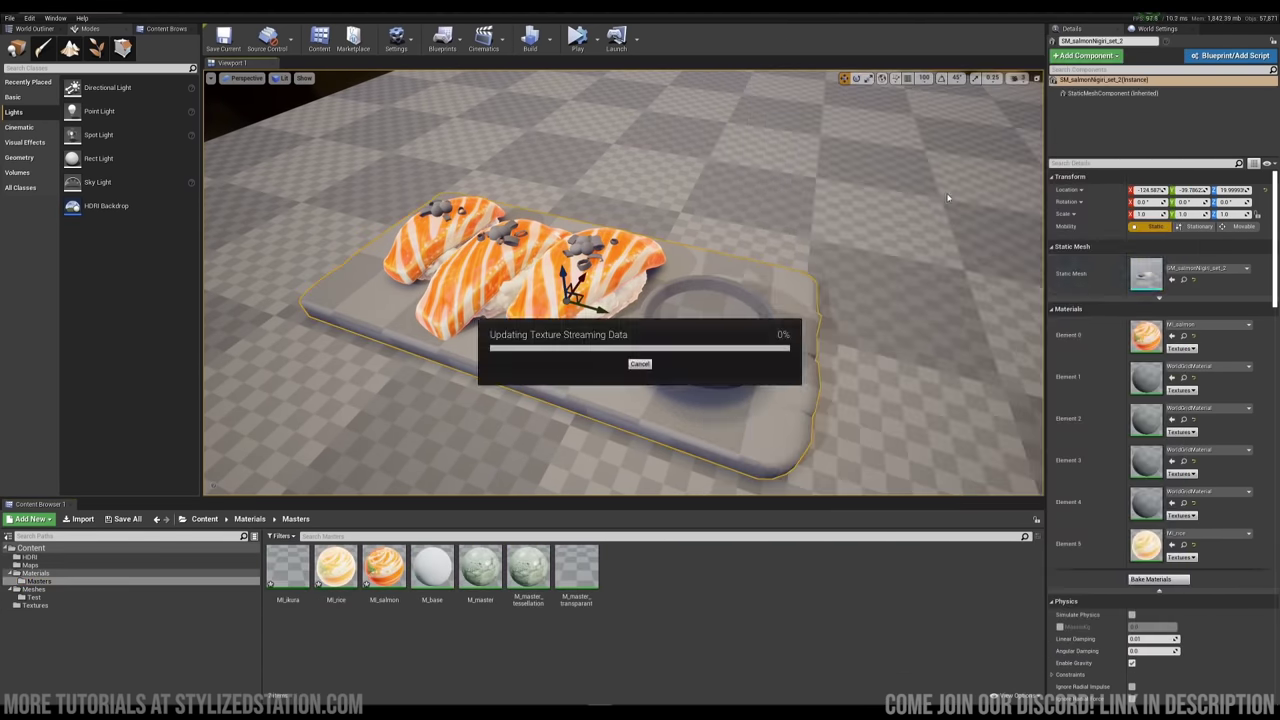
drag(576, 570, 845, 258)
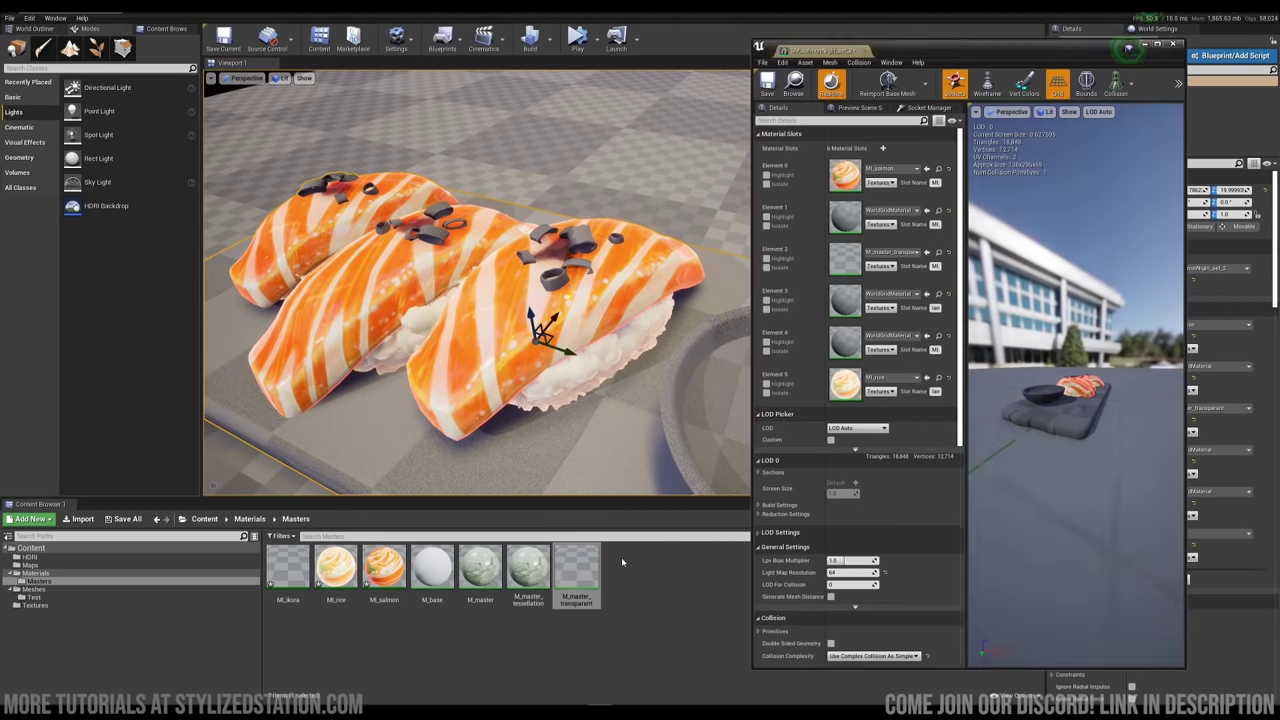
drag(288, 572, 840, 256)
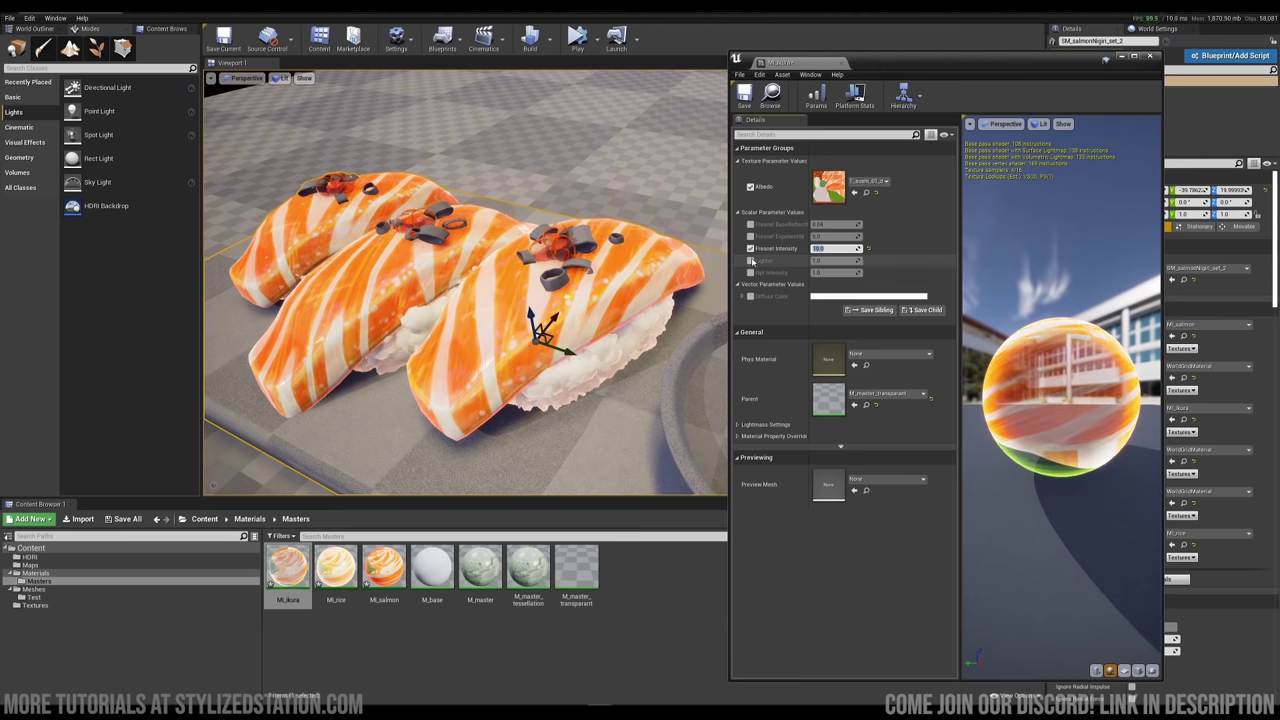
Override MI_ikura's Fresnel exponent, compare it with the food references, and open its Diffuse Color for editing
click(751, 237)
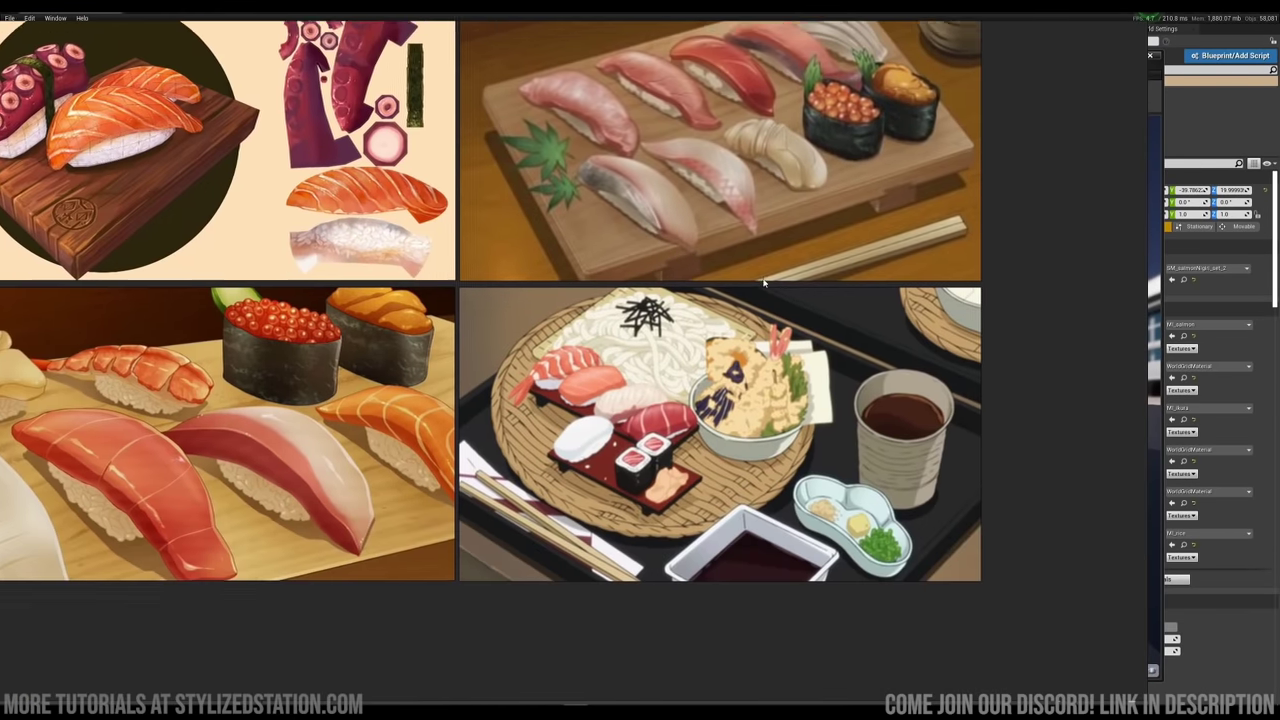
scroll(764, 283, down, 5)
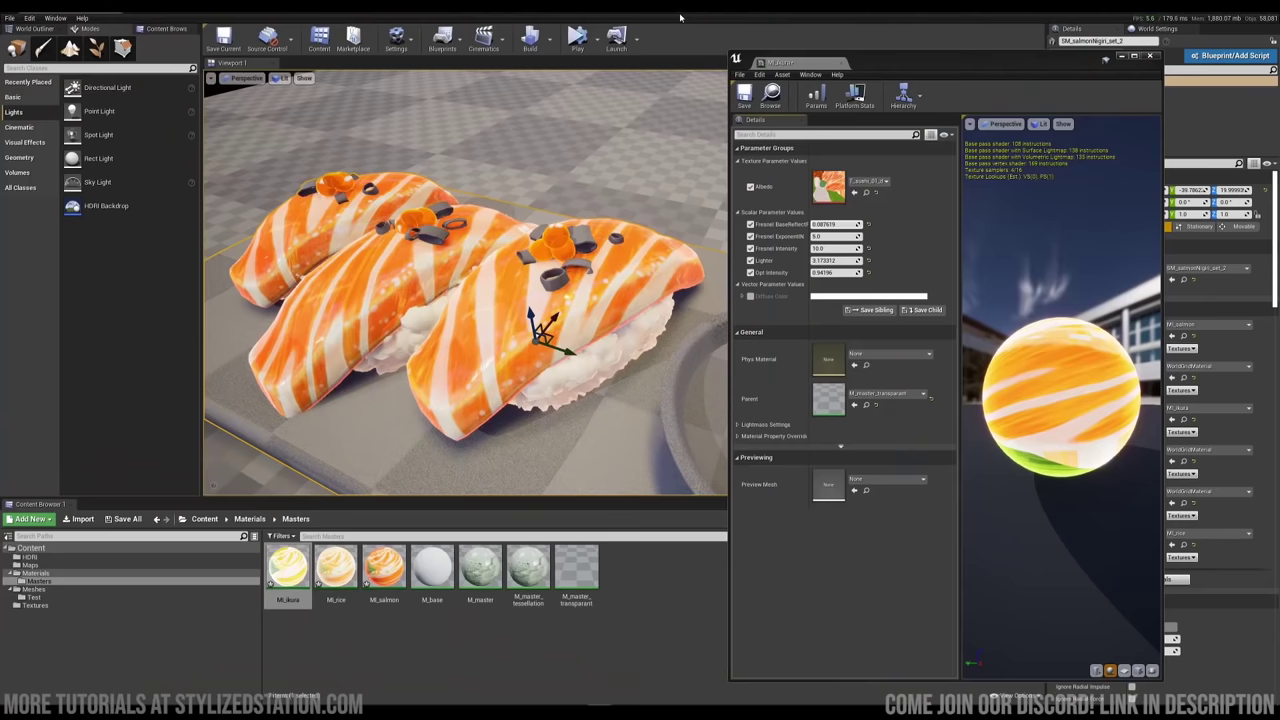
click(850, 296)
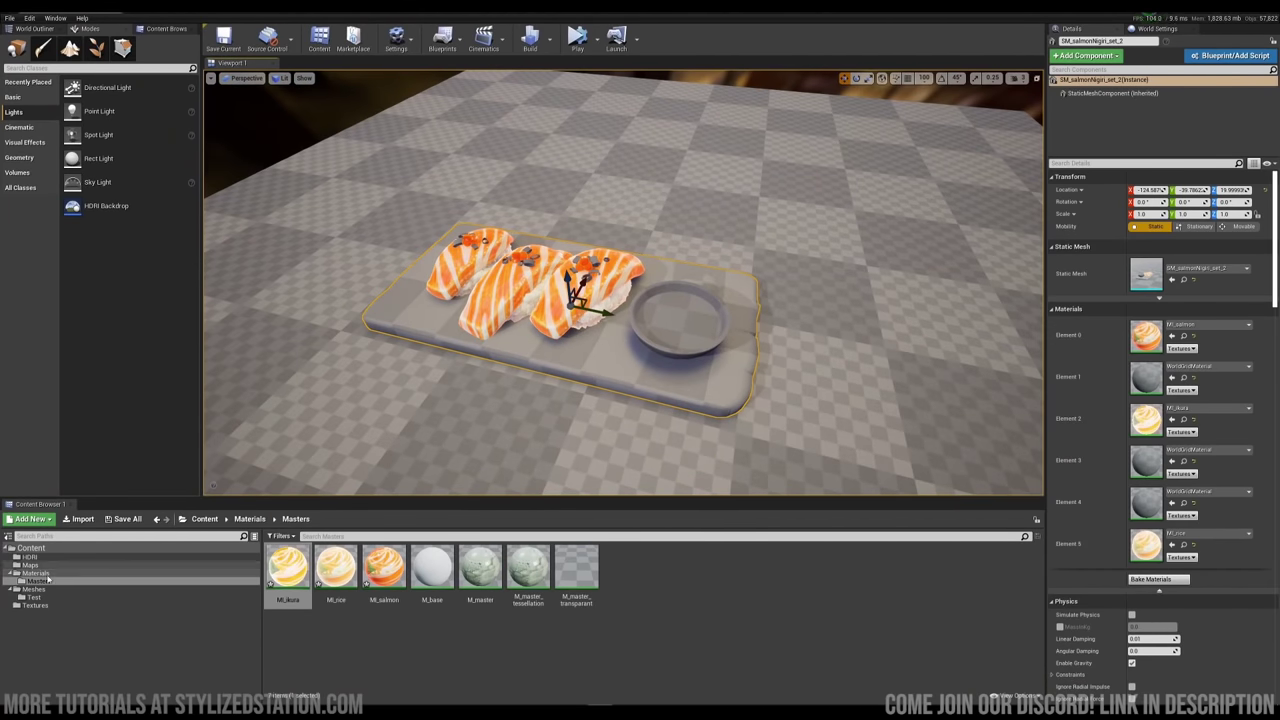
Place the finished SM_salmonNigiri_set_01 mesh in the level and delete the SM_salmonNigiri_set_2 actor
click(36, 590)
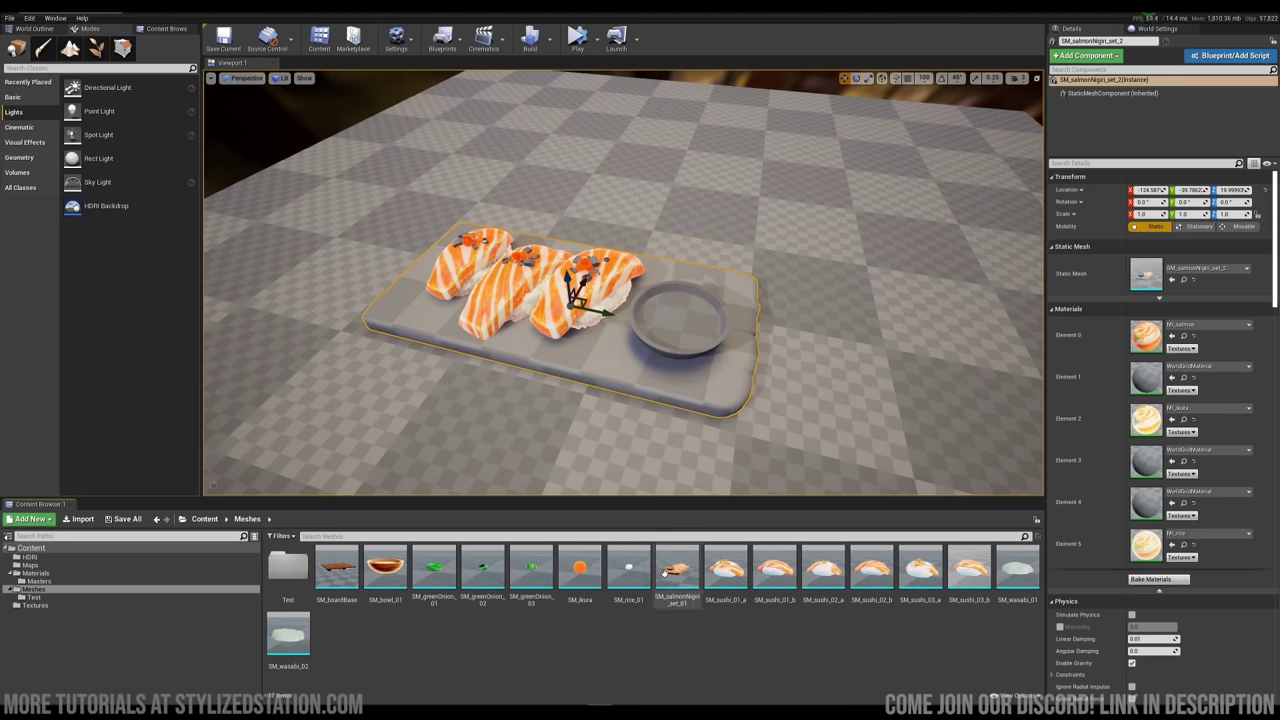
drag(664, 572, 848, 350)
click(610, 350)
key(Delete)
click(820, 350)
key(f)
alt+drag(740, 330, 440, 330)
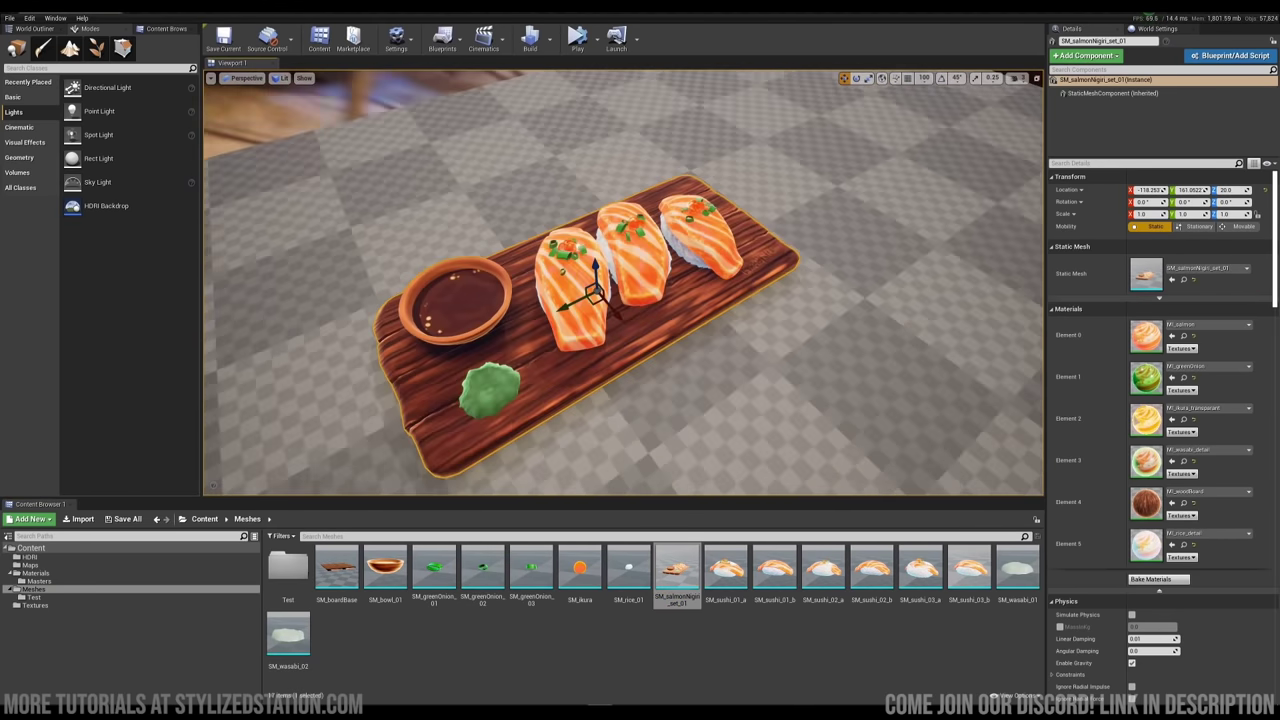
alt+drag(590, 320, 440, 320)
drag(704, 298, 594, 380)
key(Escape)
Place a Point Light on the floor behind the soy sauce bowl and raise it above the scene
click(24, 29)
click(88, 29)
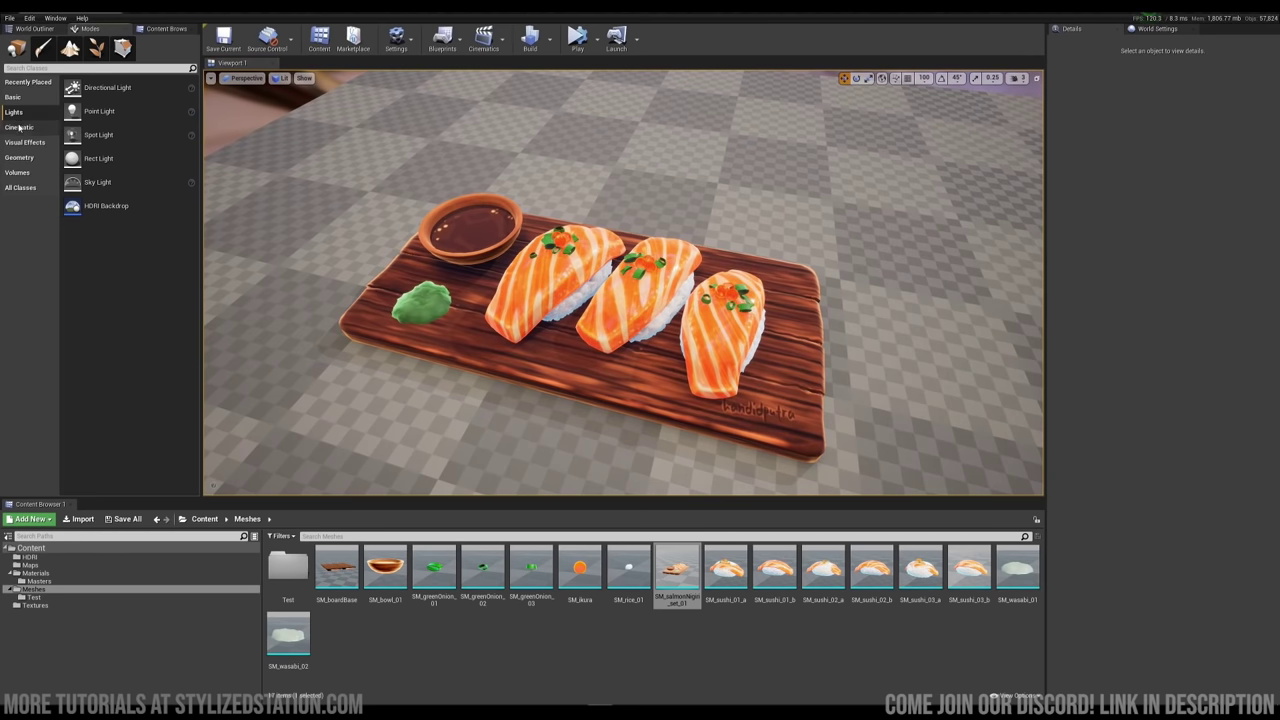
drag(99, 111, 335, 215)
drag(343, 148, 350, 88)
key(g)
scroll(637, 212, down, 5)
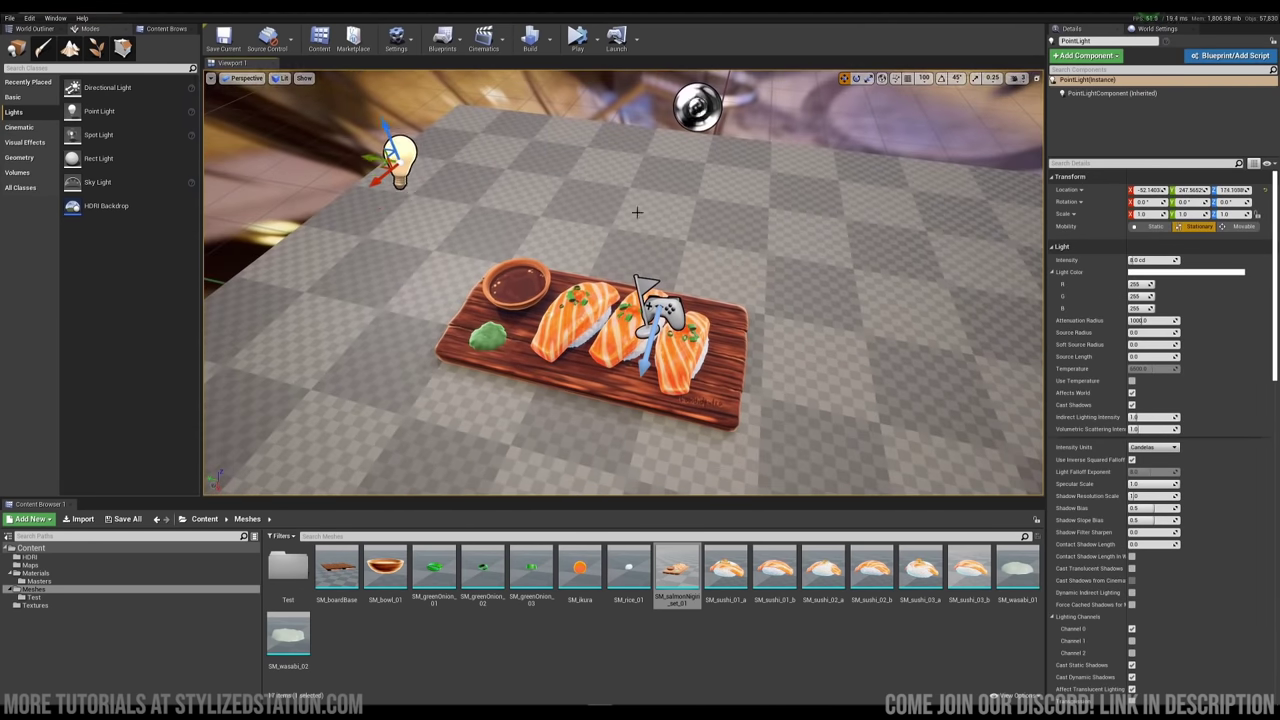
Try an intensity of 250 cd and a more saturated light color on the point light
click(1146, 260)
text(250)
key(Return)
click(1178, 272)
drag(1091, 398, 1091, 334)
click(1109, 517)
Raise the point light higher, set its intensity to 150 cd and give it a light orange color (255, 163, 127)
drag(385, 130, 368, 40)
right_drag(620, 290, 634, 312)
click(1146, 260)
text(150)
key(Return)
click(1178, 272)
drag(1022, 349, 1024, 357)
click(1100, 516)
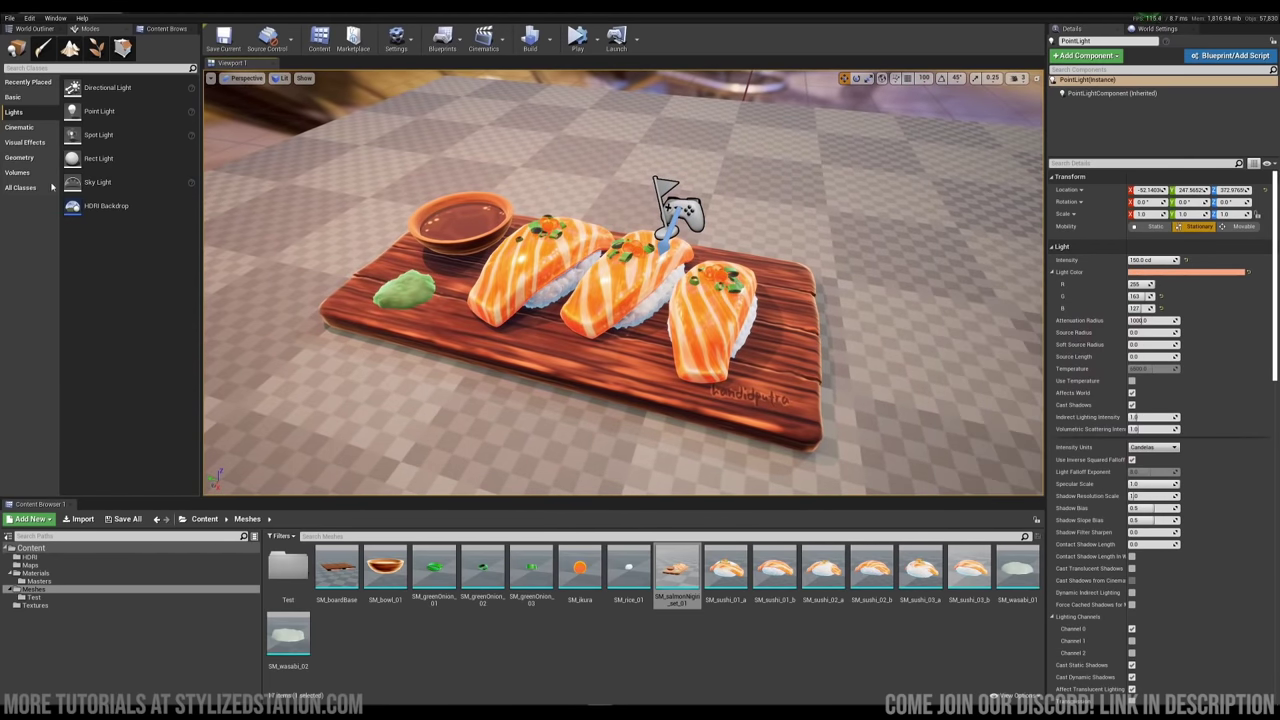
Focus on the directional Light Source, lower it toward the board and rotate it slightly
click(34, 28)
double_click(55, 103)
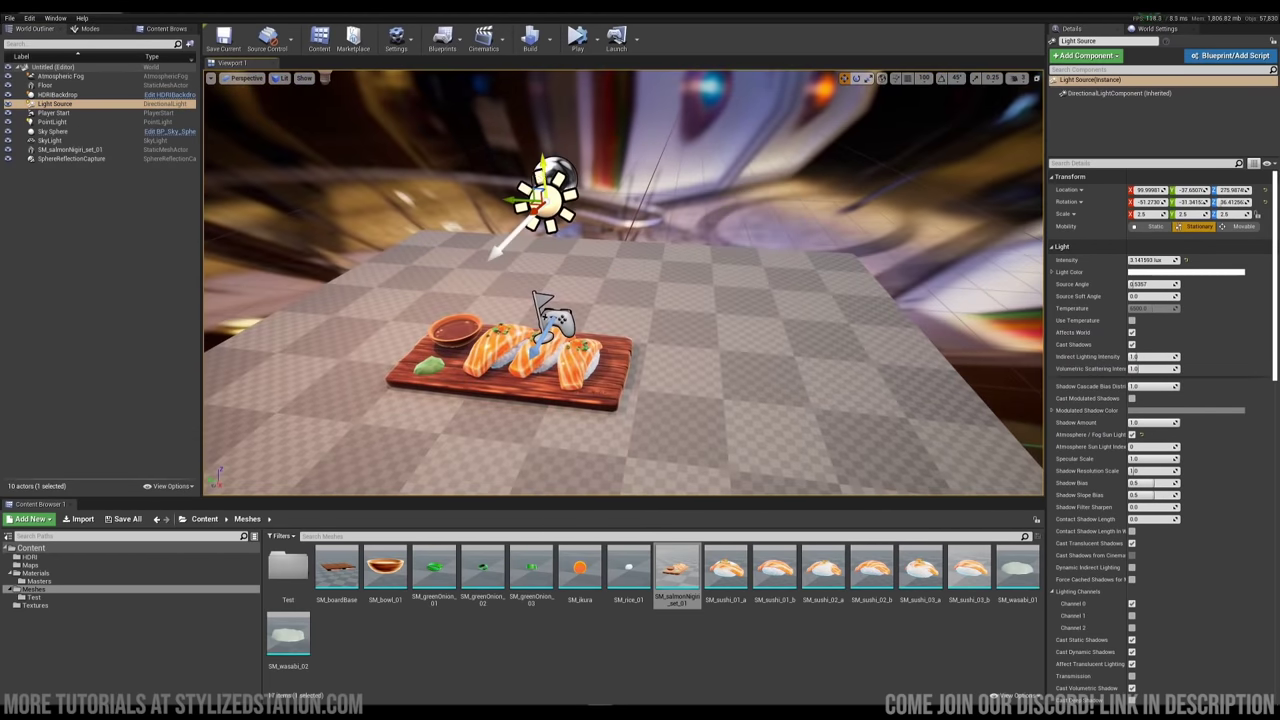
drag(543, 165, 543, 226)
right_drag(620, 290, 630, 312)
key(e)
drag(557, 200, 563, 205)
right_drag(620, 290, 654, 304)
Set the HDRIBackdrop's intensity to 0.5
click(57, 95)
click(1148, 281)
text(0.5)
key(Return)
key(Escape)
Place an SM_sushi_01_b piece behind the soy sauce bowl and create a camera from the current view
drag(775, 570, 462, 205)
key(w)
click(243, 78)
mouse_move(211, 78)
click(240, 246)
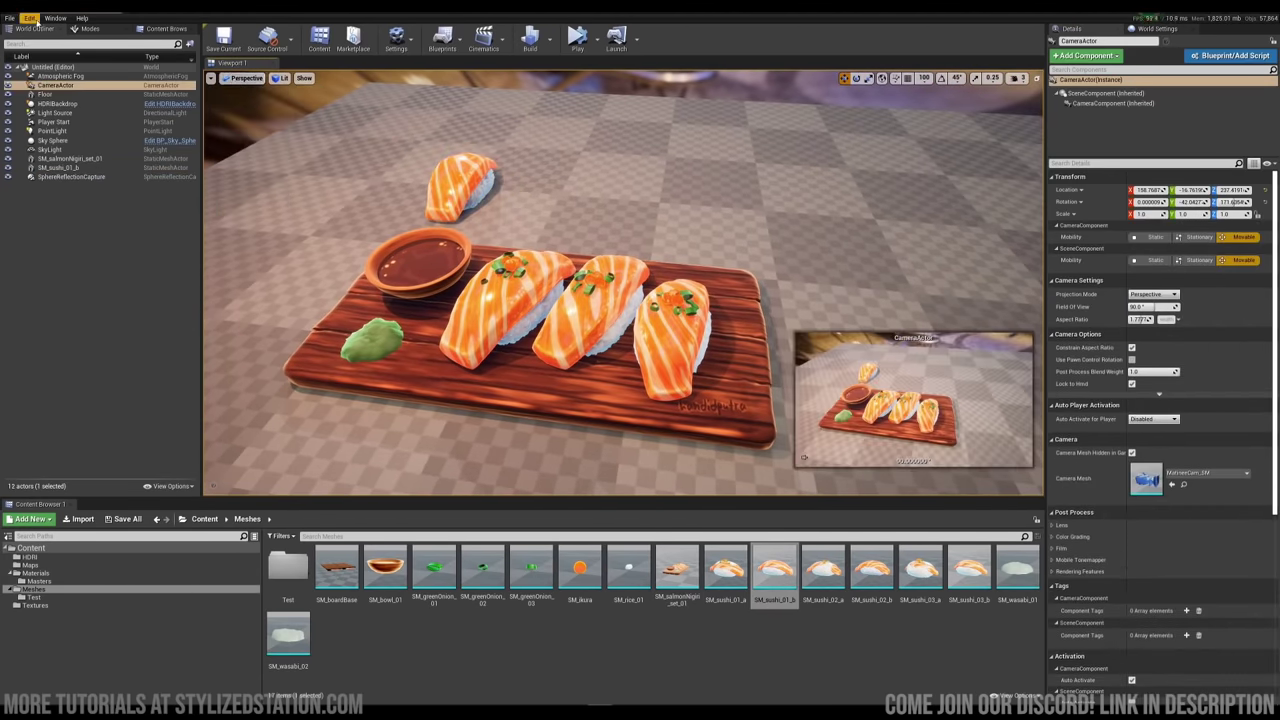
Switch the main viewport to Unlit and open a second viewport that pilots CameraActor
click(281, 78)
click(290, 111)
click(55, 18)
mouse_move(75, 70)
click(232, 82)
click(752, 479)
click(765, 606)
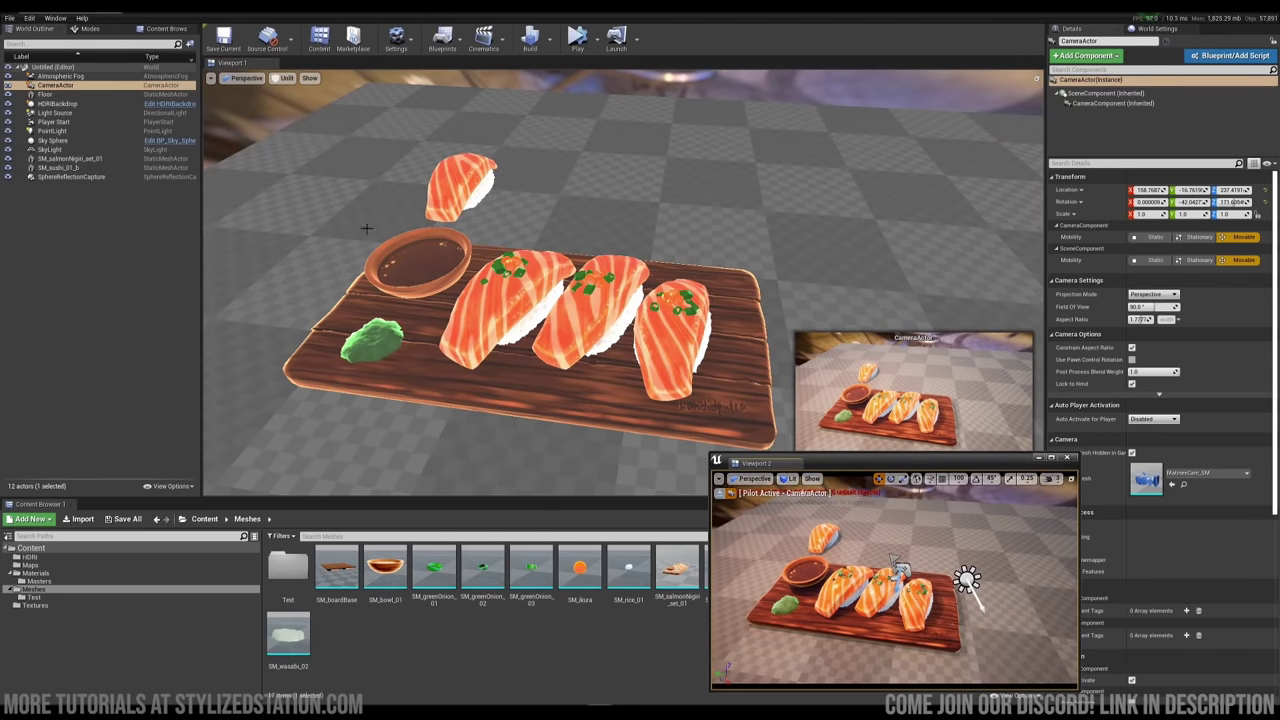
Reframe the board through the piloted camera, set its field of view to 35 degrees, and select the PointLight
scroll(367, 228, down, 5)
mouse_move(895, 580)
right_down()
mouse_move(868, 595)
mouse_move(895, 576)
mouse_move(893, 557)
right_up()
click(1146, 307)
text(35)
key(Return)
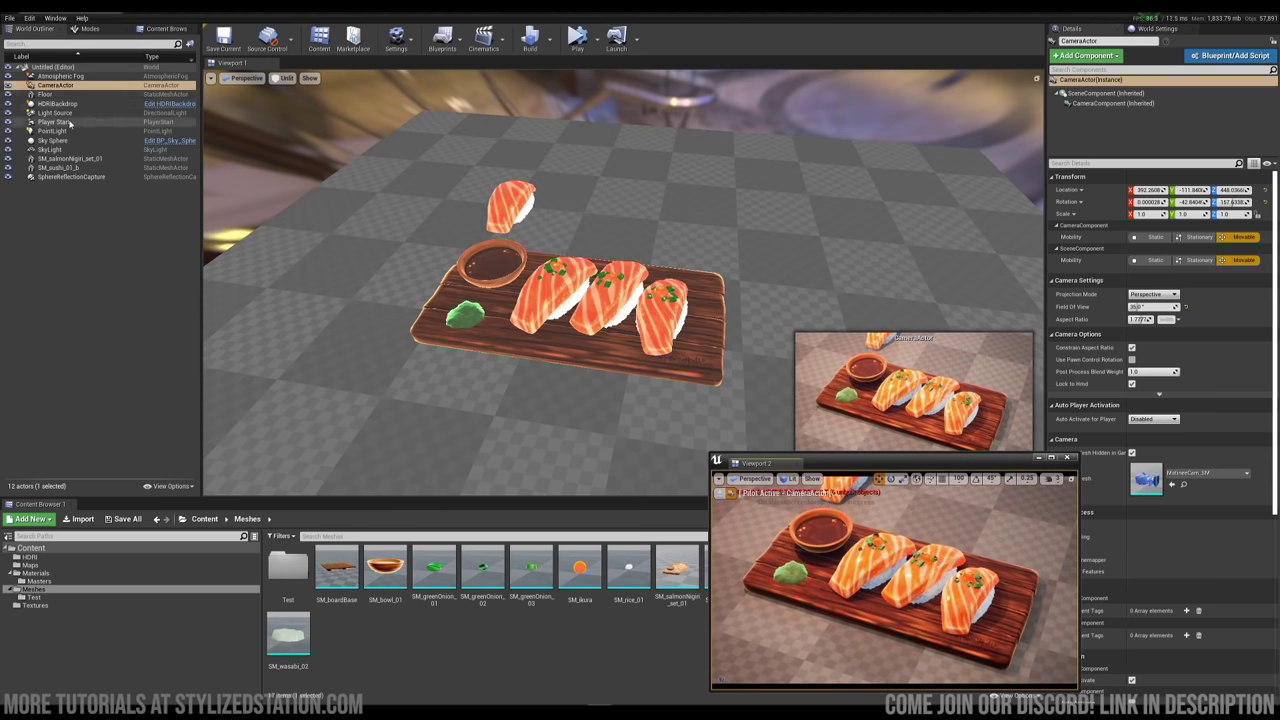
click(55, 112)
click(52, 131)
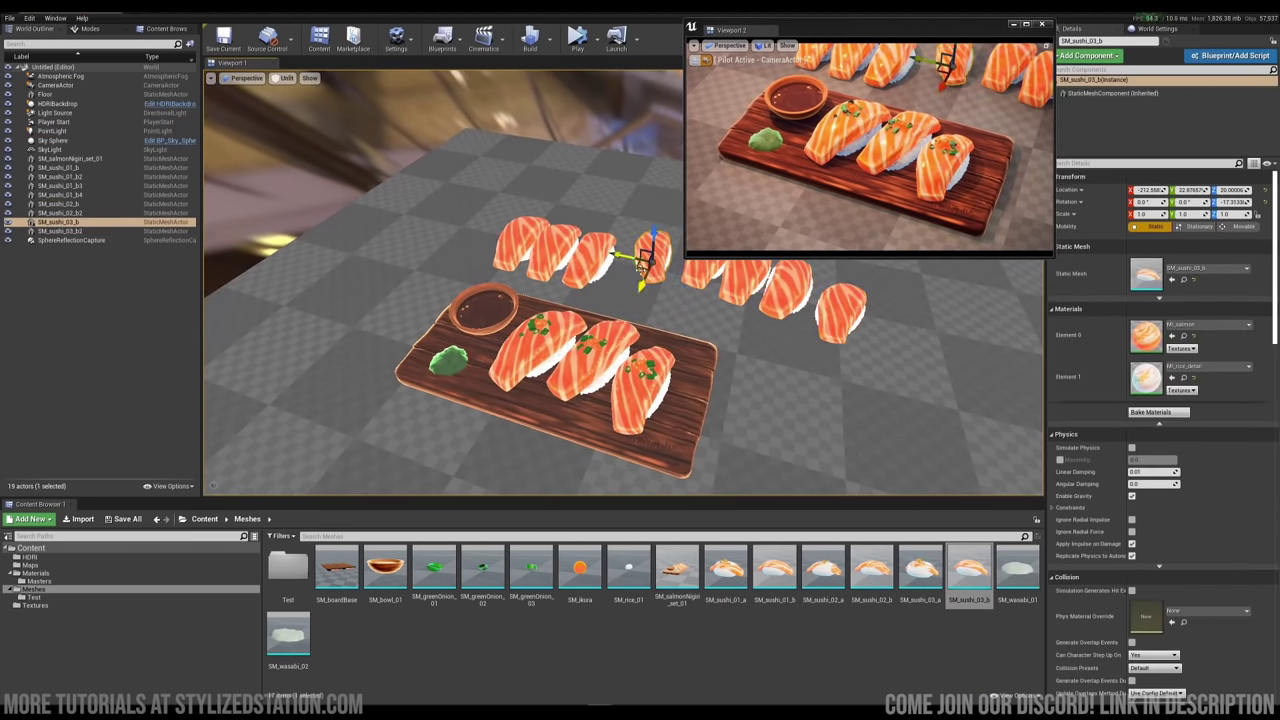
Shift the far sushi pieces along the row behind the board so their spacing is more even
drag(641, 268, 660, 261)
drag(582, 265, 623, 252)
drag(543, 257, 580, 249)
click(521, 243)
drag(512, 252, 540, 248)
Apply the black MI_baseGroud_02 material to the floor and replace it with the orange MI_baseGroud_03
click(60, 573)
drag(434, 567, 440, 452)
drag(483, 567, 444, 451)
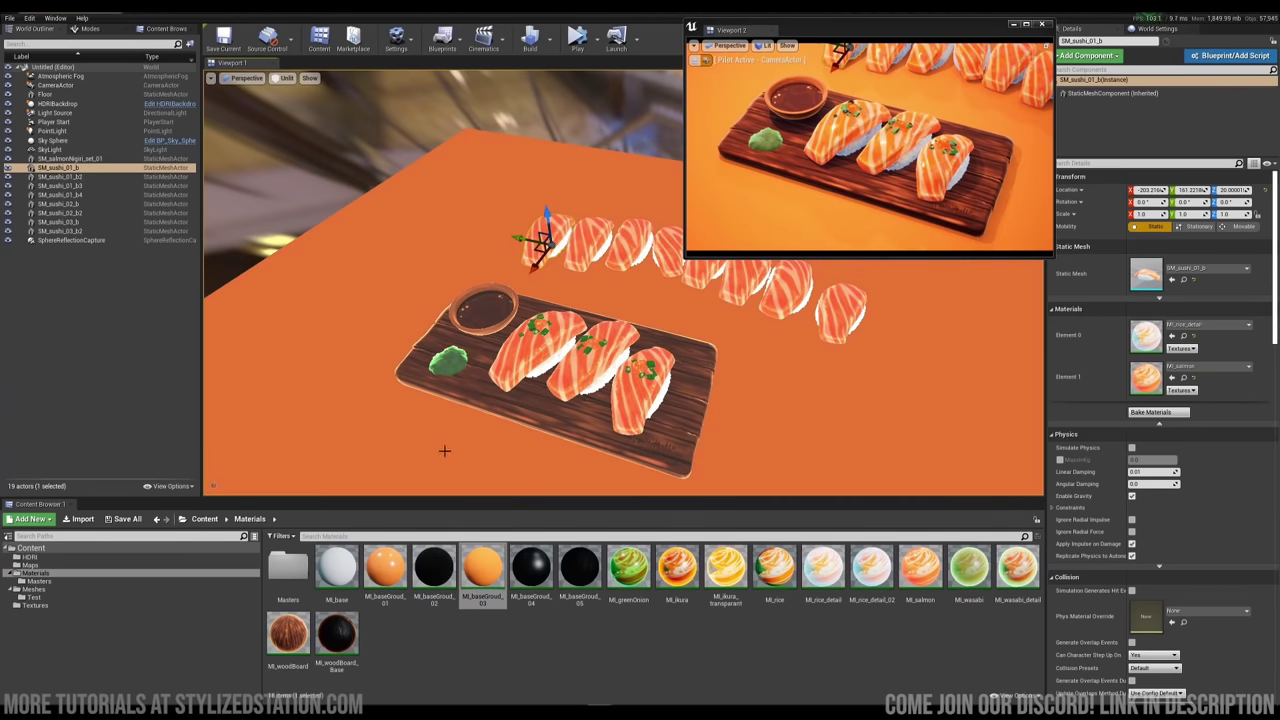
Place an SM_bowl_01 bowl on the floor behind the board, beside the row of sushi
click(35, 589)
drag(385, 570, 400, 287)
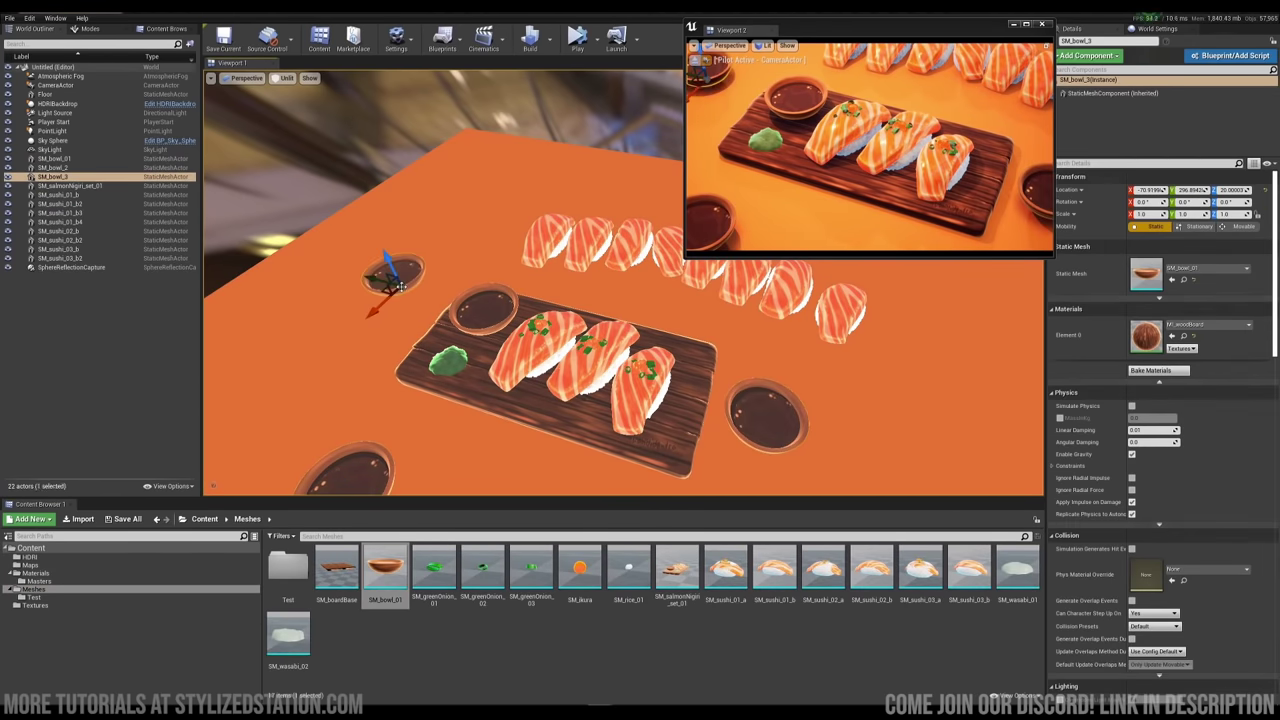
Duplicate five of the sushi pieces from the row behind the board to form a row in front of it
click(548, 242)
ctrl+click(593, 245)
ctrl+click(632, 245)
ctrl+click(745, 278)
ctrl+click(841, 313)
alt+drag(832, 325, 650, 455)
right_drag(650, 455, 634, 386)
drag(634, 386, 612, 384)
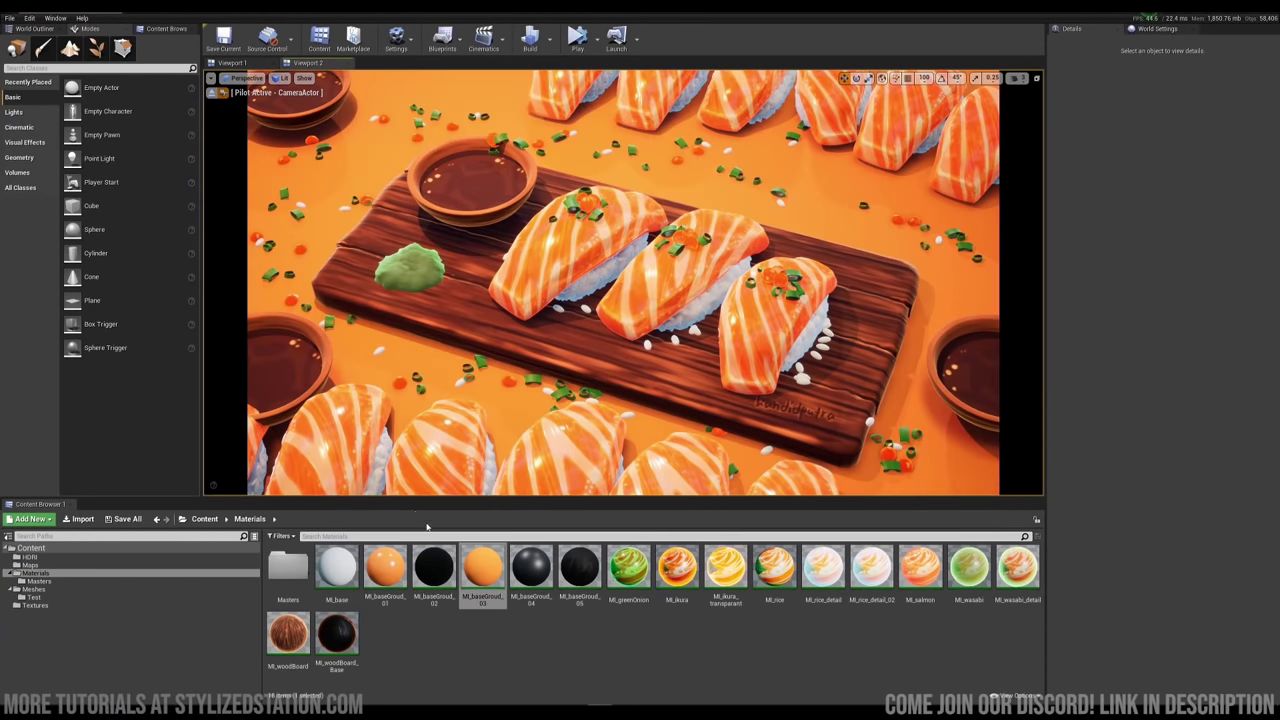
Open the salmonNigiri_02 level from the Maps folder and look over its board arrangement
click(30, 565)
double_click(432, 570)
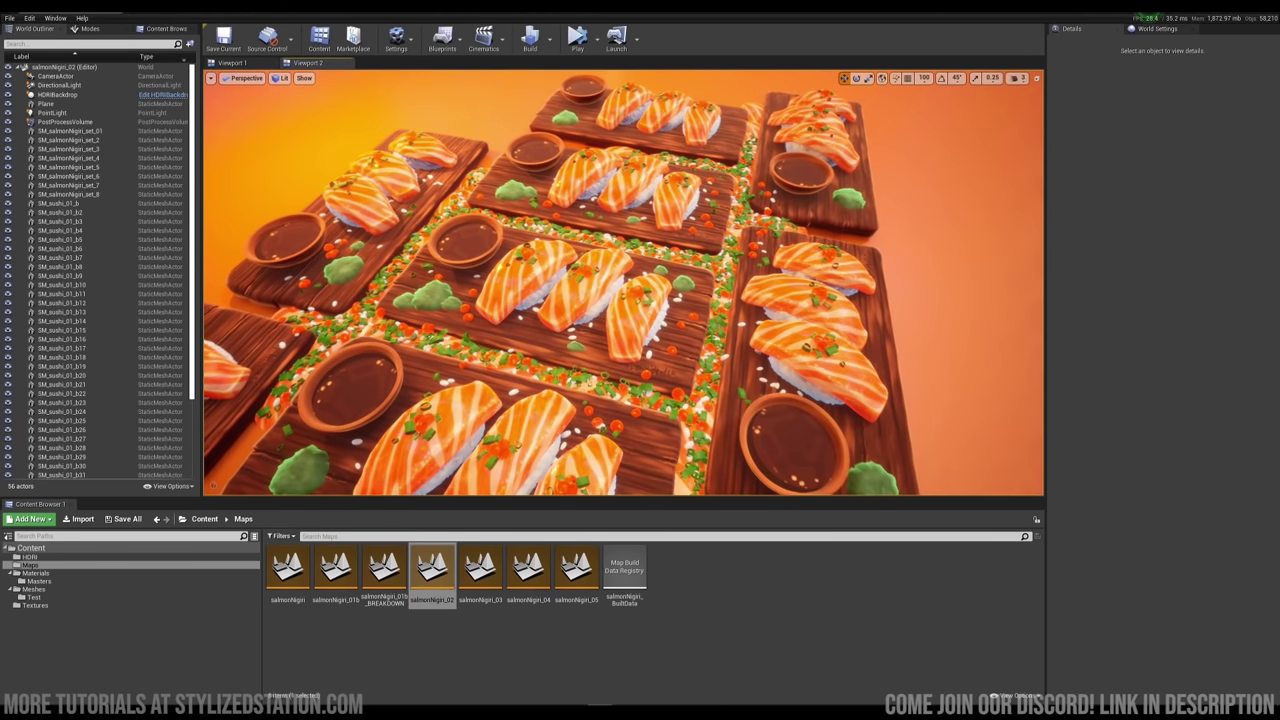
right_drag(558, 391, 558, 403)
Open the salmonNigiri_03 level without saving the modified assets, and look over its boards with the editor icons hidden
double_click(490, 561)
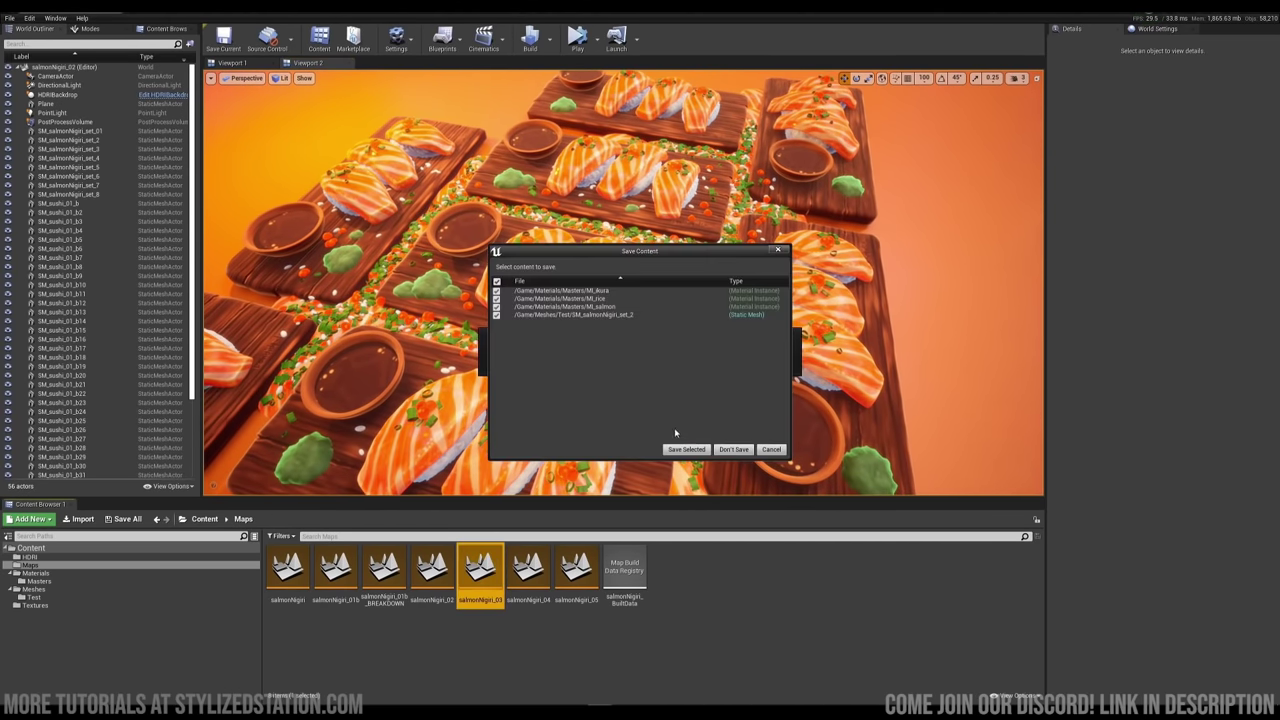
click(731, 449)
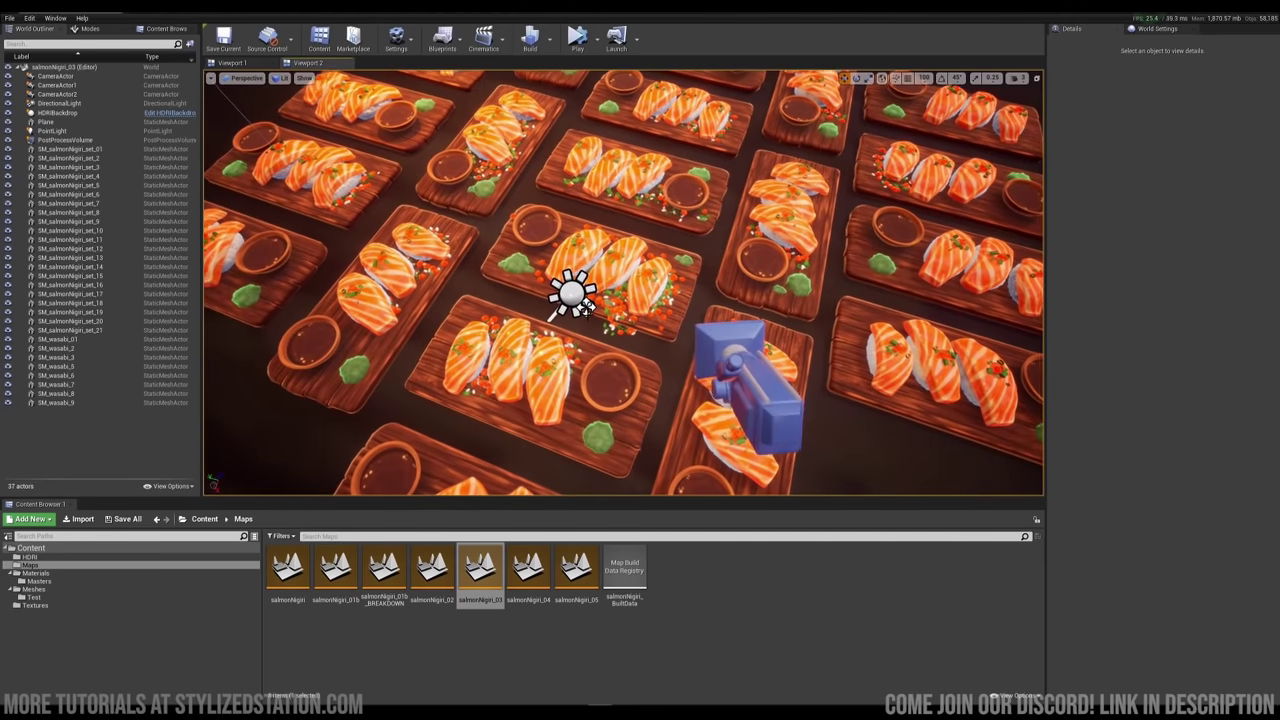
key(g)
right_drag(586, 309, 584, 288)
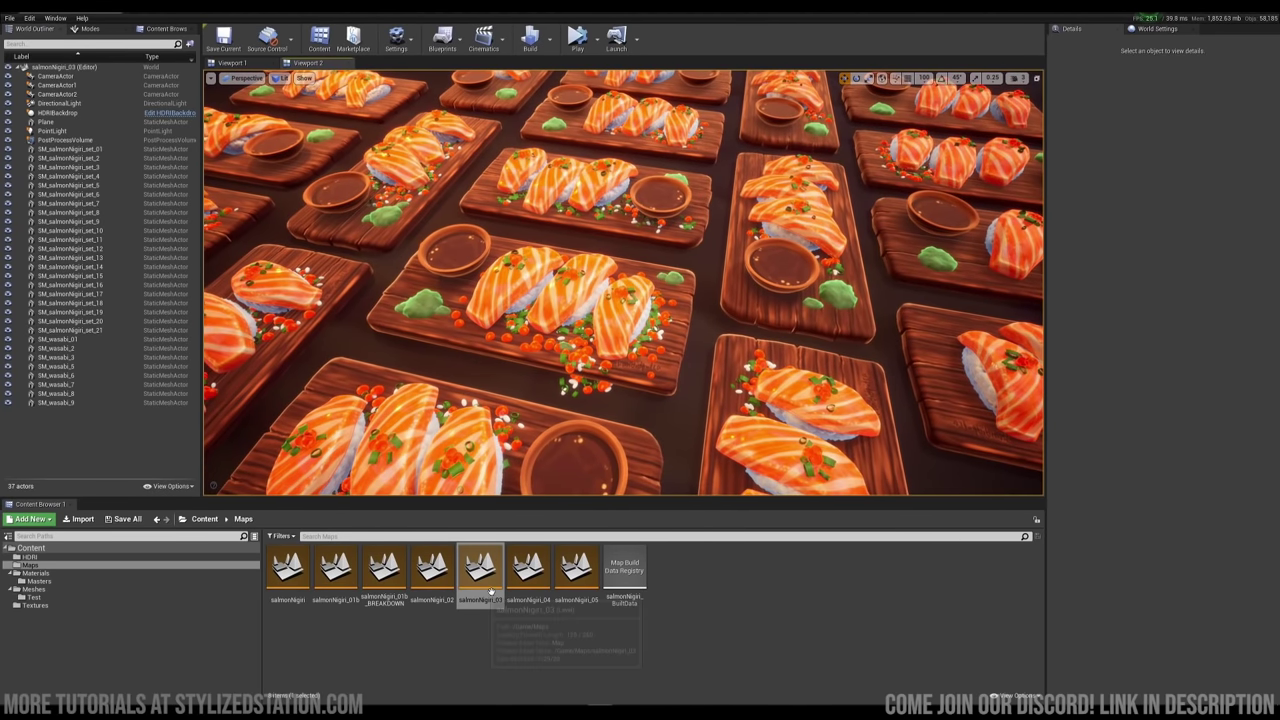
Open the salmonNigiri_01b level without saving the modified assets, and view its sushi ring with the editor icons hidden
double_click(335, 568)
click(731, 449)
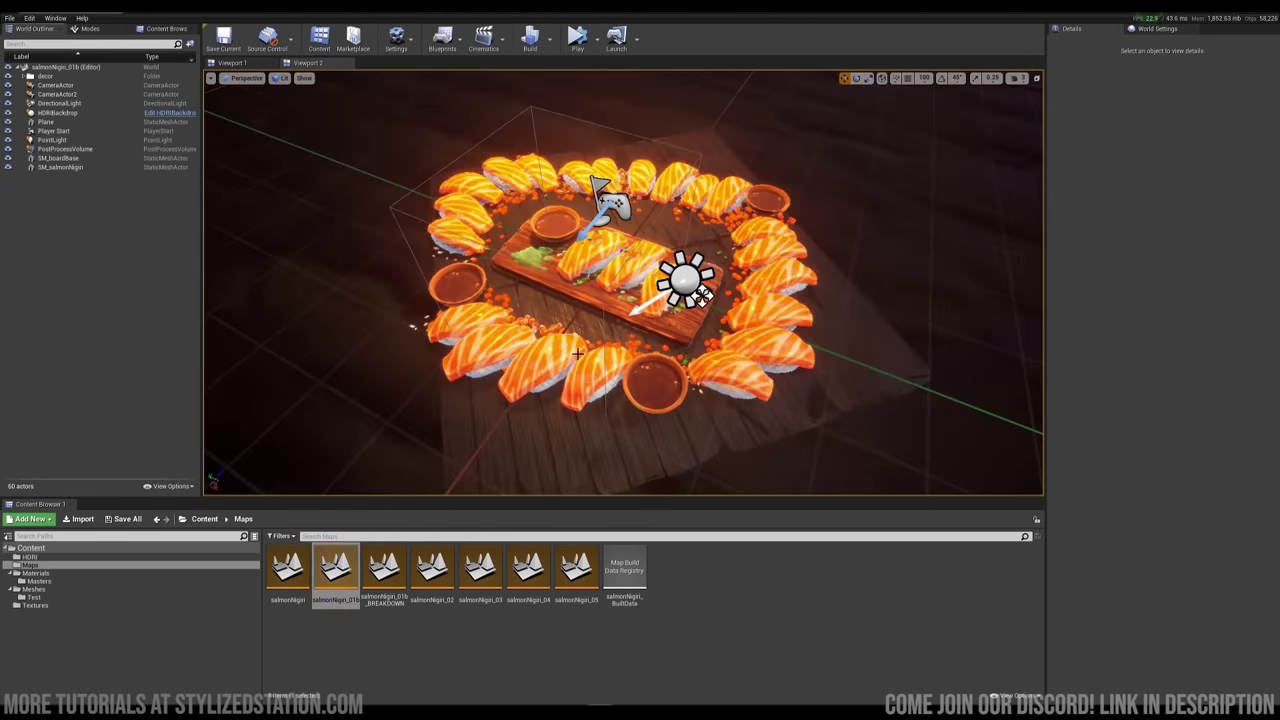
key(g)
right_drag(574, 324, 586, 298)
Hide the Plane actor and show the scene full screen through CameraActor2
click(46, 122)
click(8, 122)
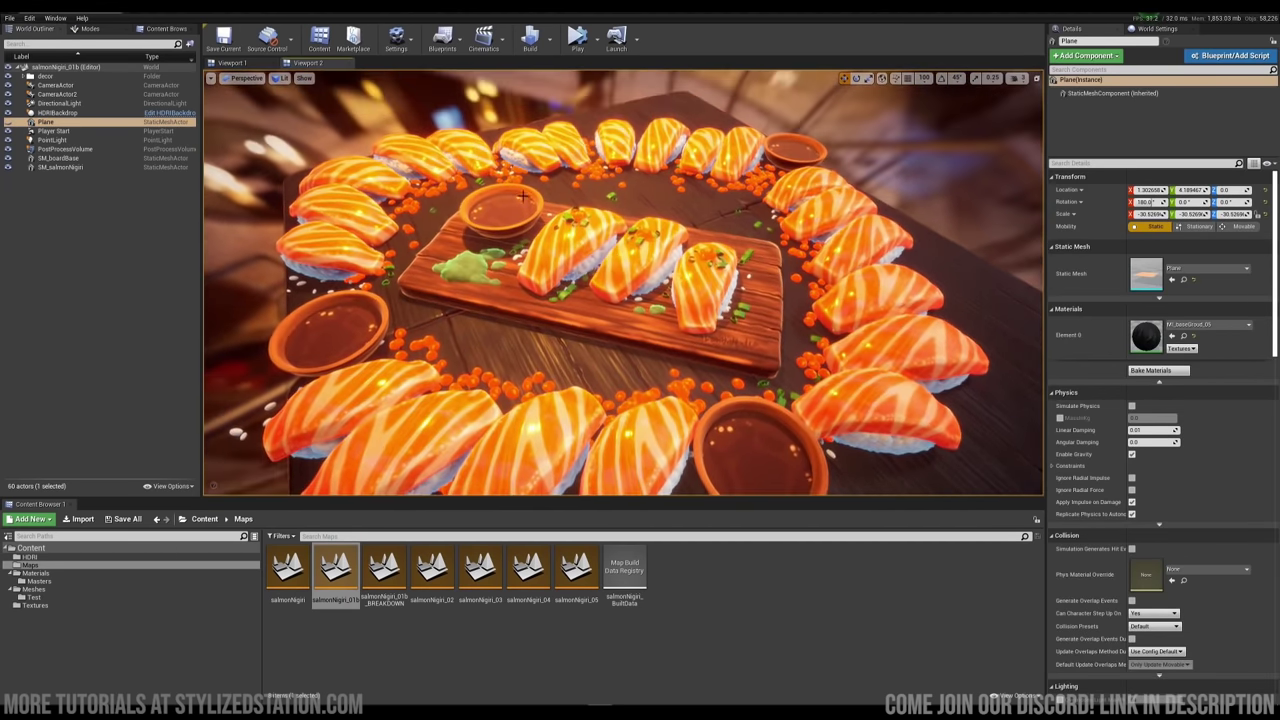
key(F11)
click(40, 14)
click(77, 130)
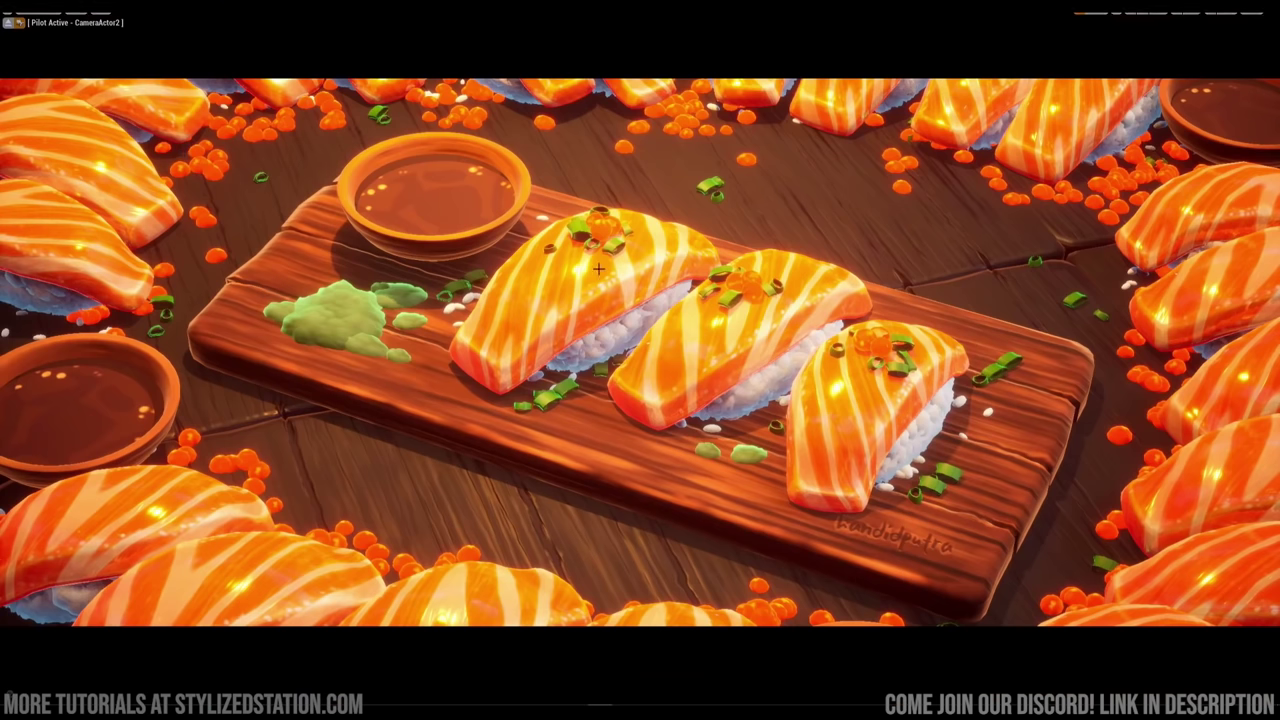